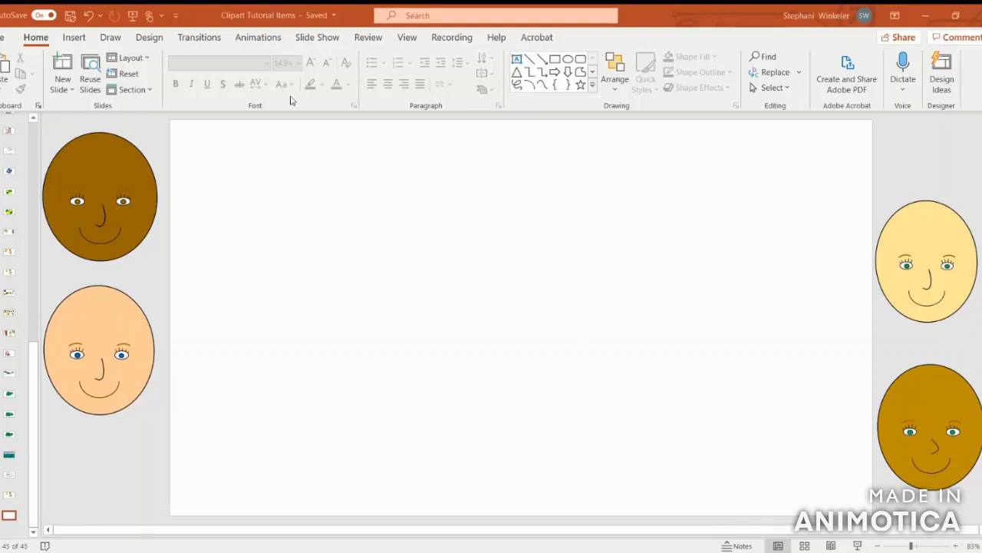
- Draw a large oval about 7.25" high by 6.91" wide and centre it on the slide as the face
click(73, 40)
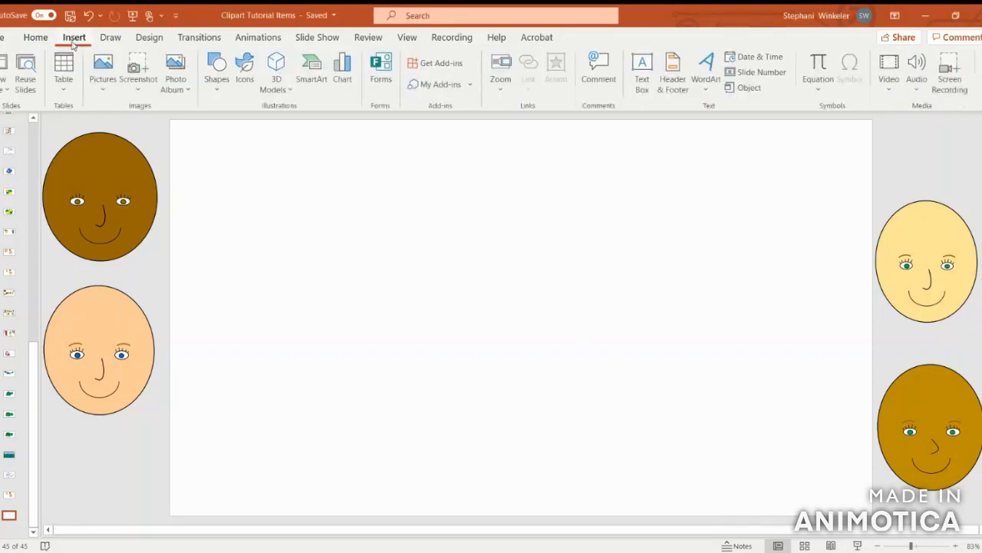
click(218, 73)
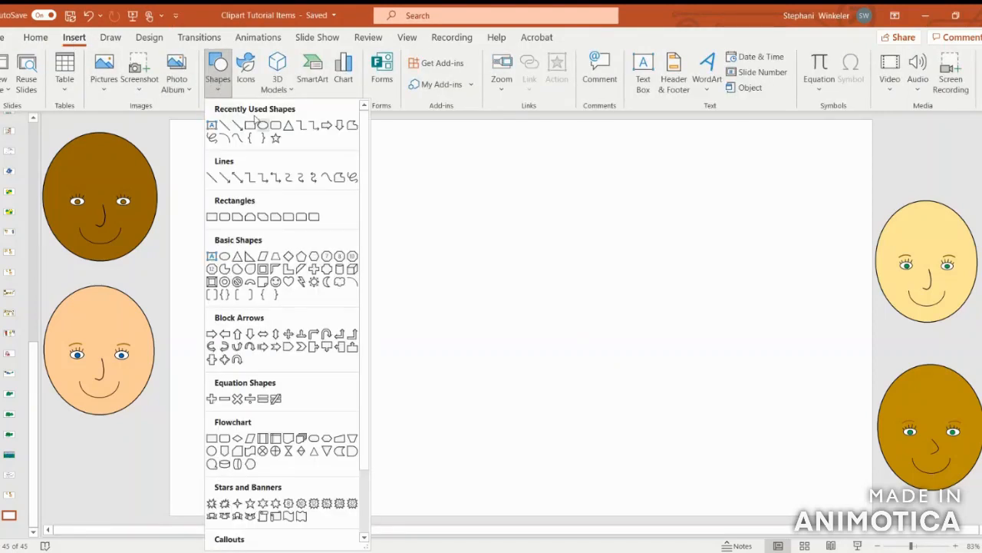
click(266, 128)
drag(420, 140, 781, 521)
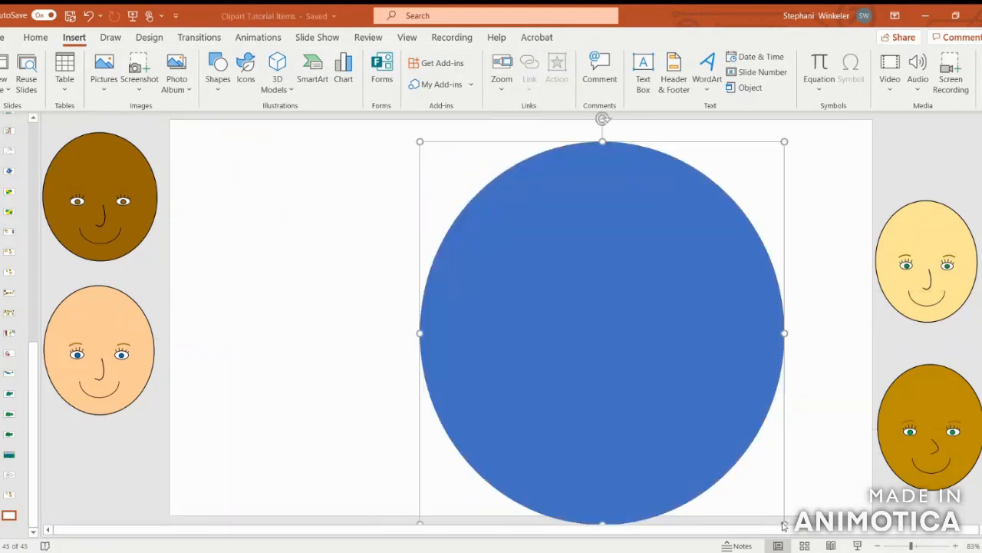
drag(638, 388, 552, 368)
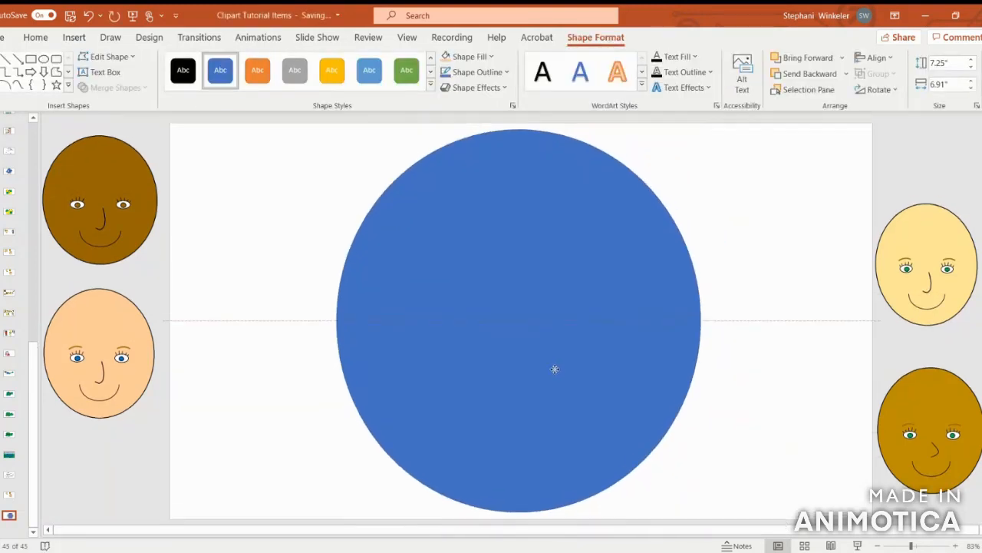
- Fill the face oval with the recent peach colour and give it a black outline
click(471, 62)
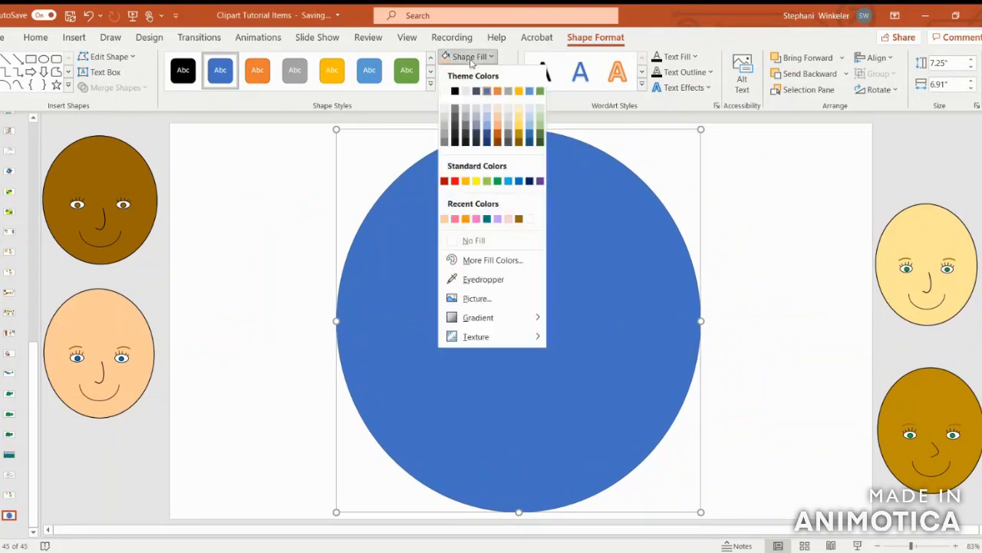
click(445, 220)
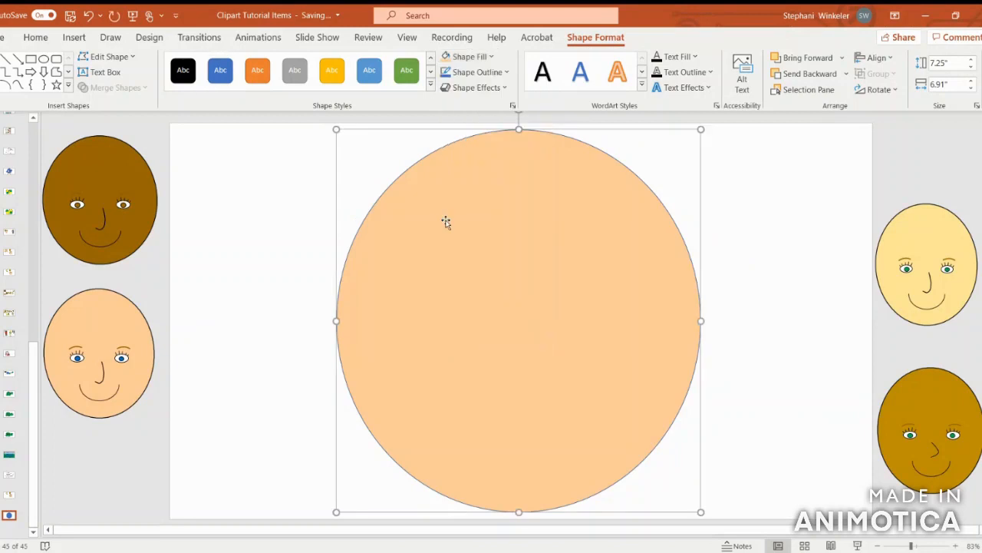
click(475, 74)
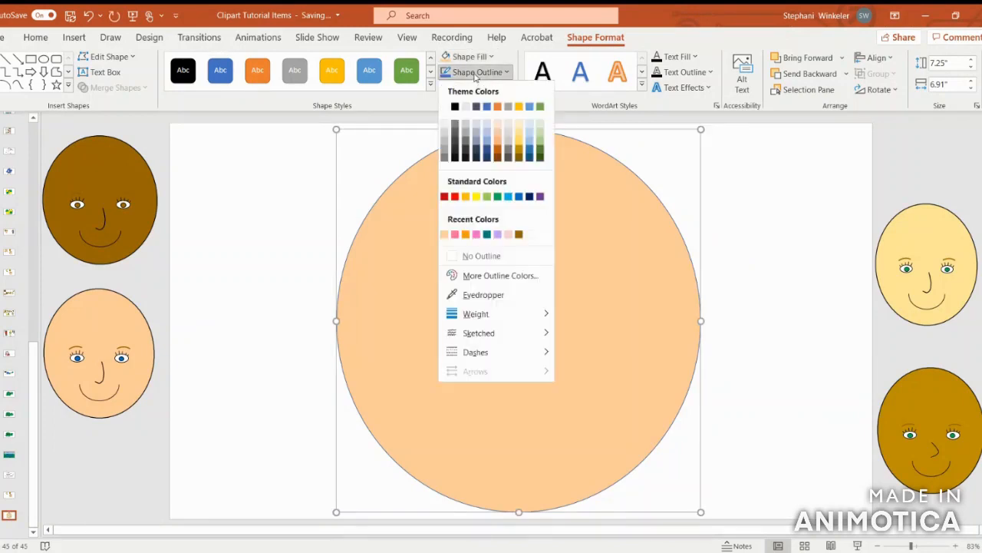
click(457, 108)
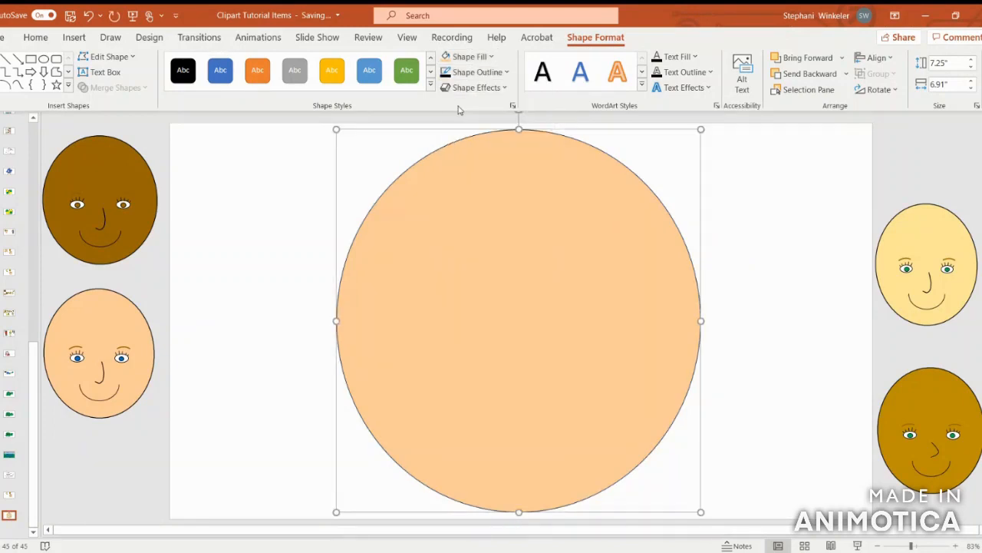
click(781, 194)
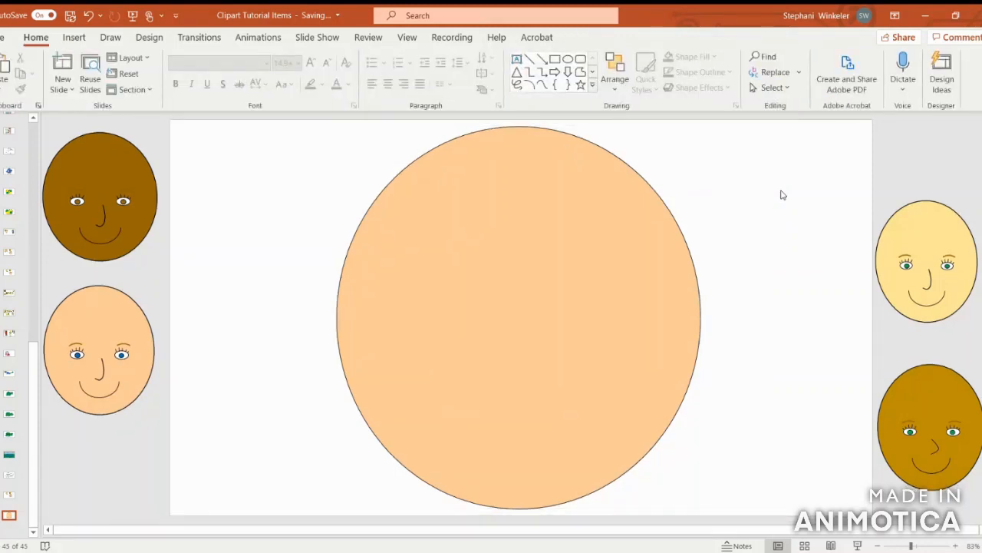
- Draw an oval about 0.88" high by 1.33" wide on the upper left of the face and fill it white
click(75, 39)
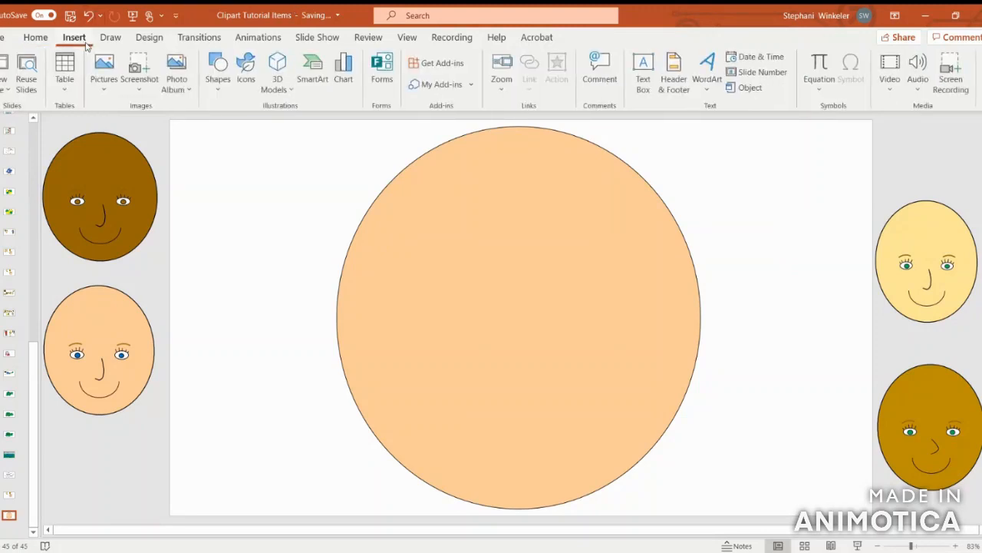
click(215, 81)
click(263, 127)
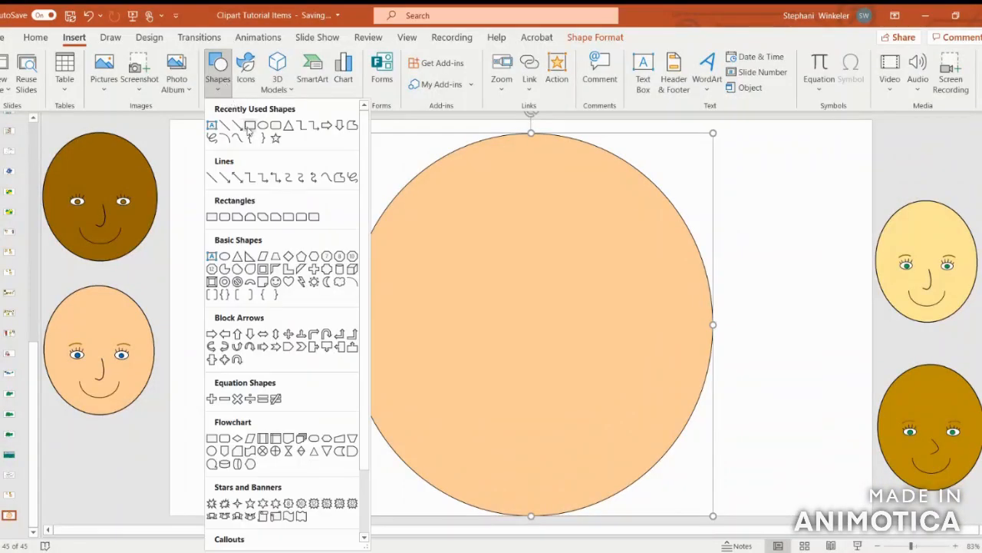
click(257, 126)
drag(427, 207, 488, 275)
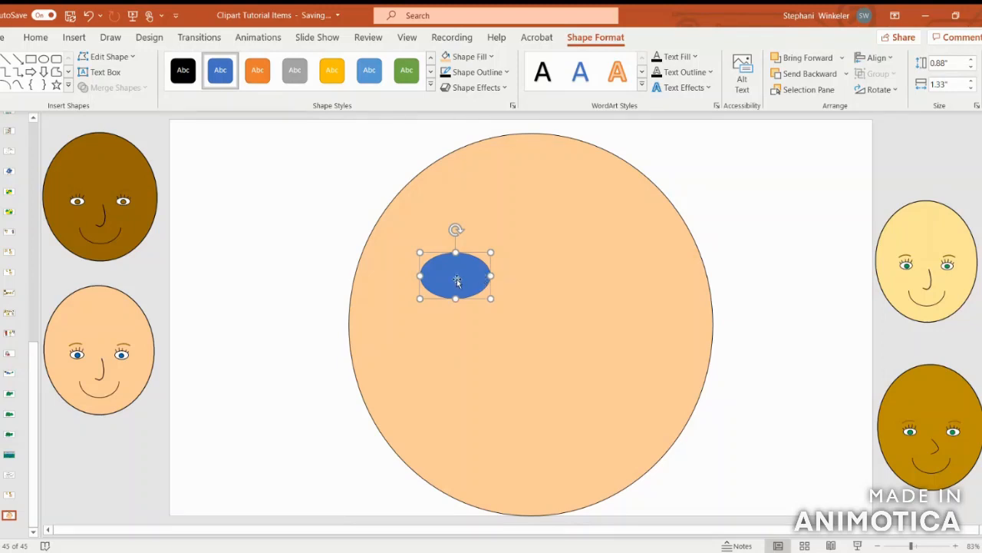
click(468, 58)
click(465, 90)
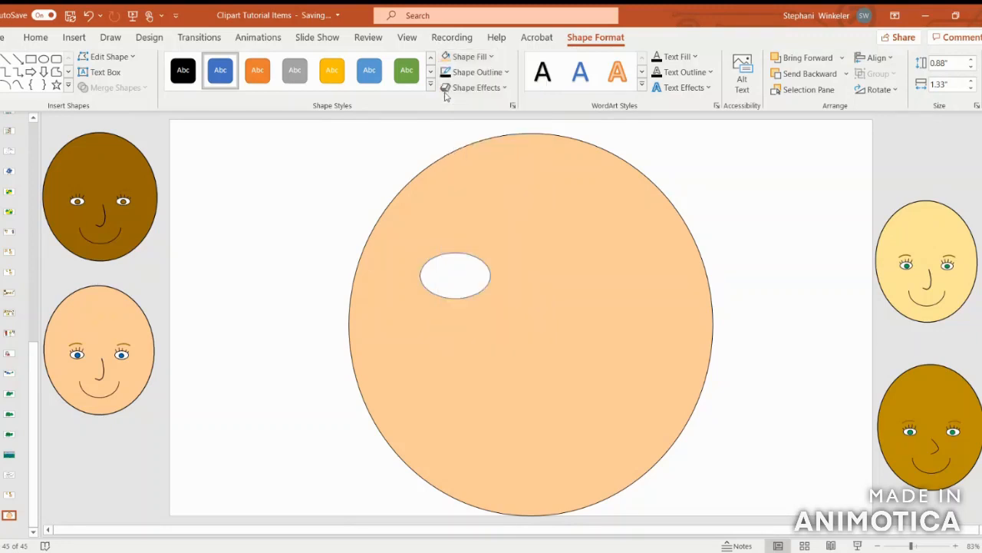
- Duplicate the white eye oval as an iris about 0.65" by 0.66", fill it blue and place it inside the eye
key(ctrl+v)
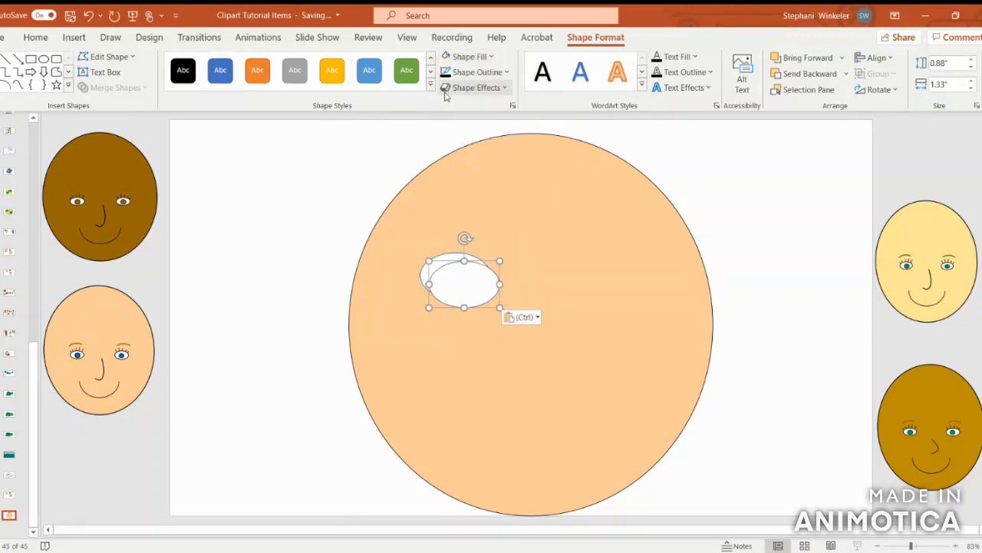
drag(499, 284, 461, 281)
click(491, 57)
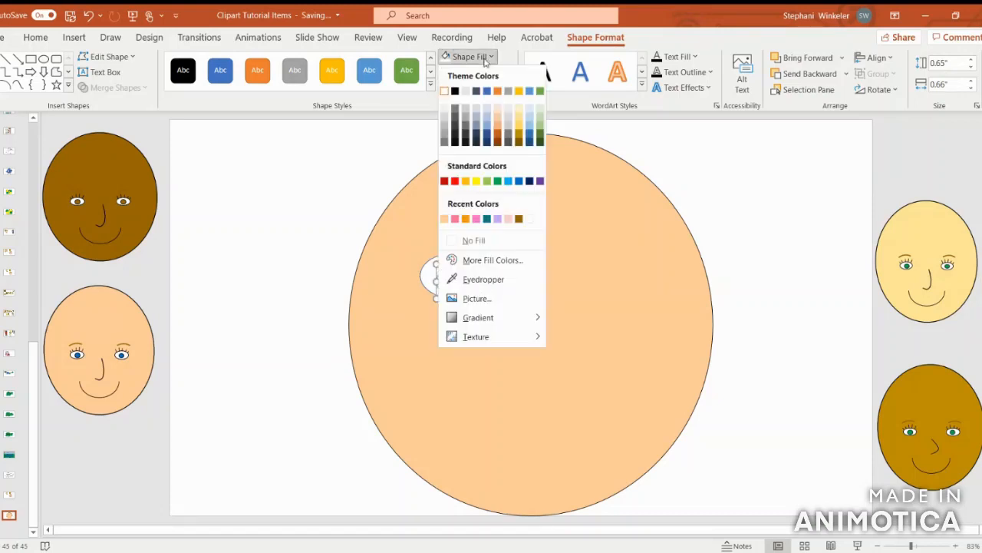
click(518, 181)
drag(454, 281, 455, 281)
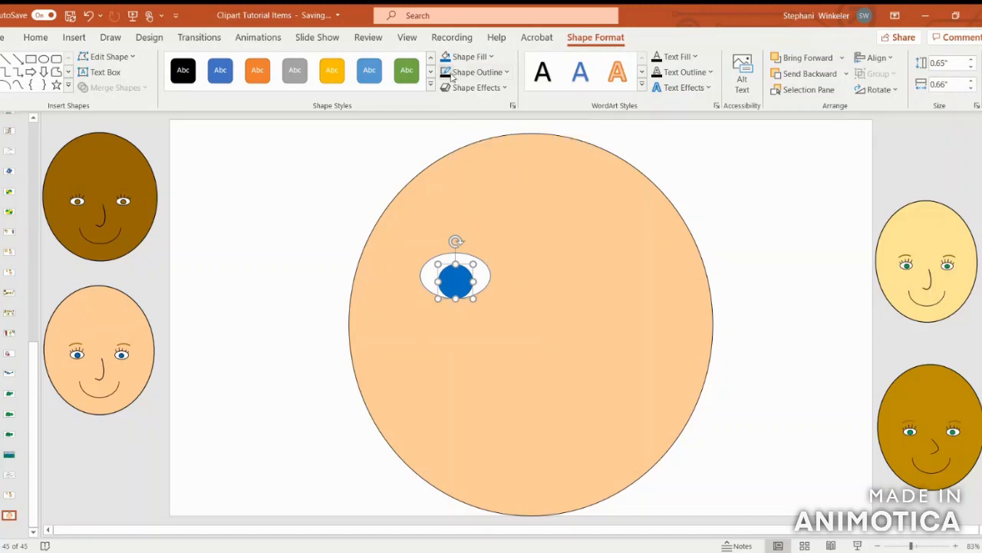
- Group the blue iris with the white eye oval
click(480, 284)
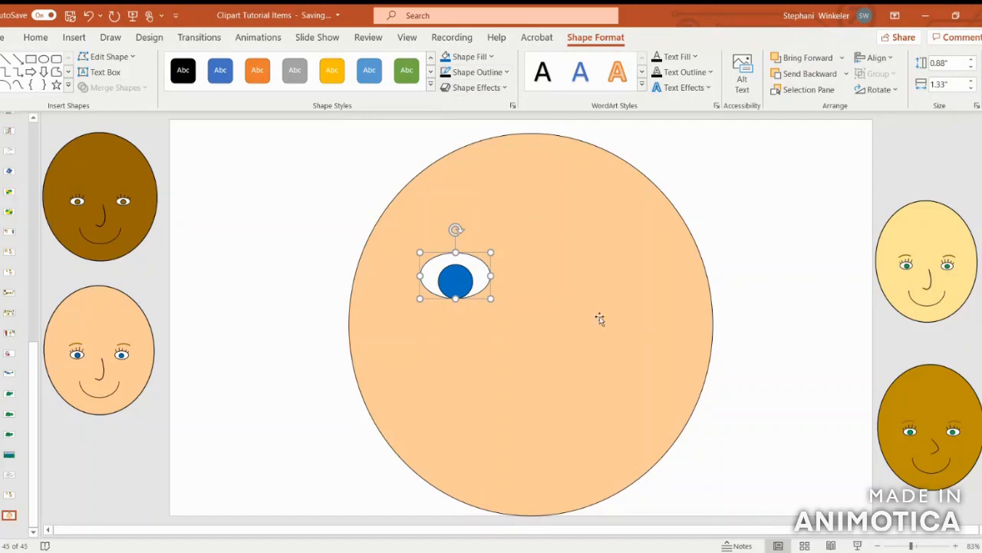
click(733, 308)
click(458, 277)
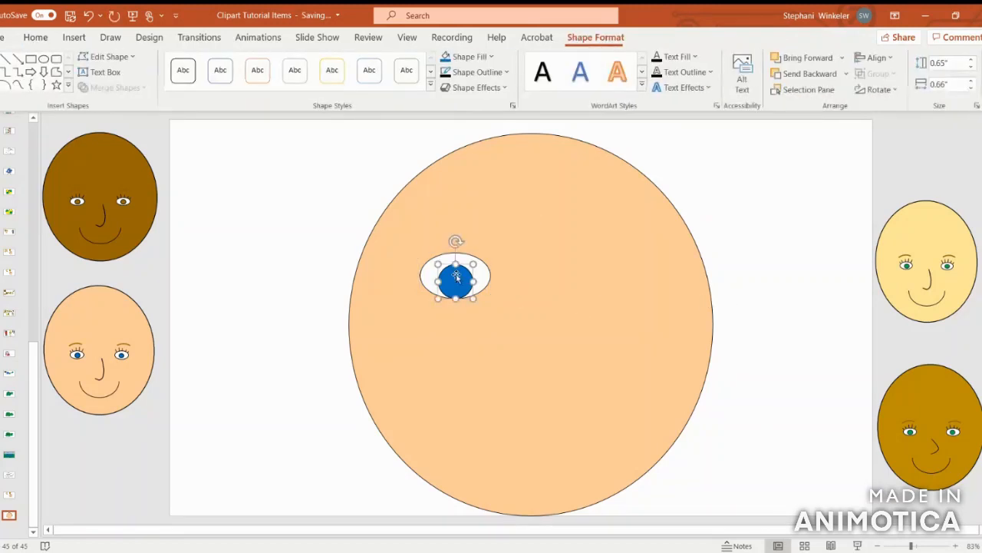
shift+click(484, 278)
right_click(484, 276)
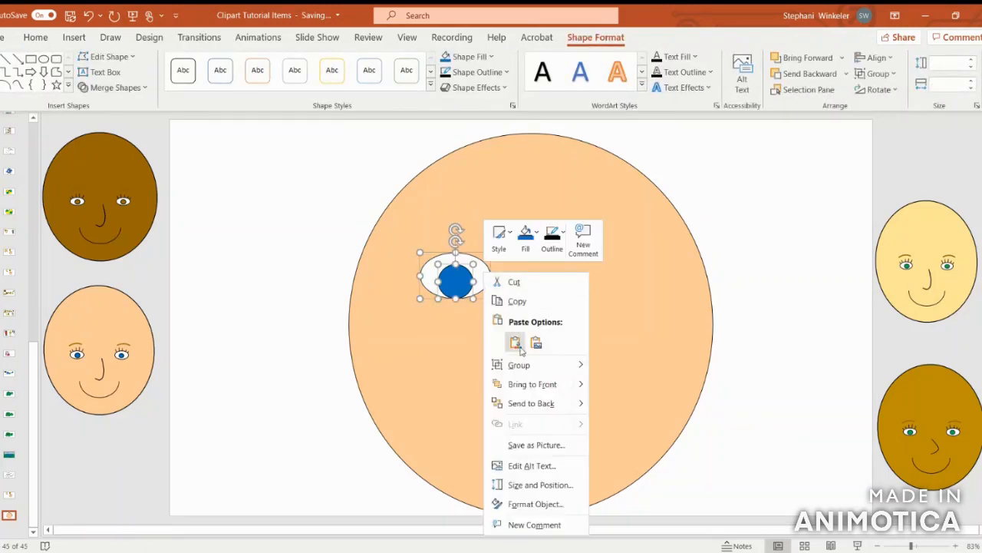
mouse_move(509, 365)
click(627, 365)
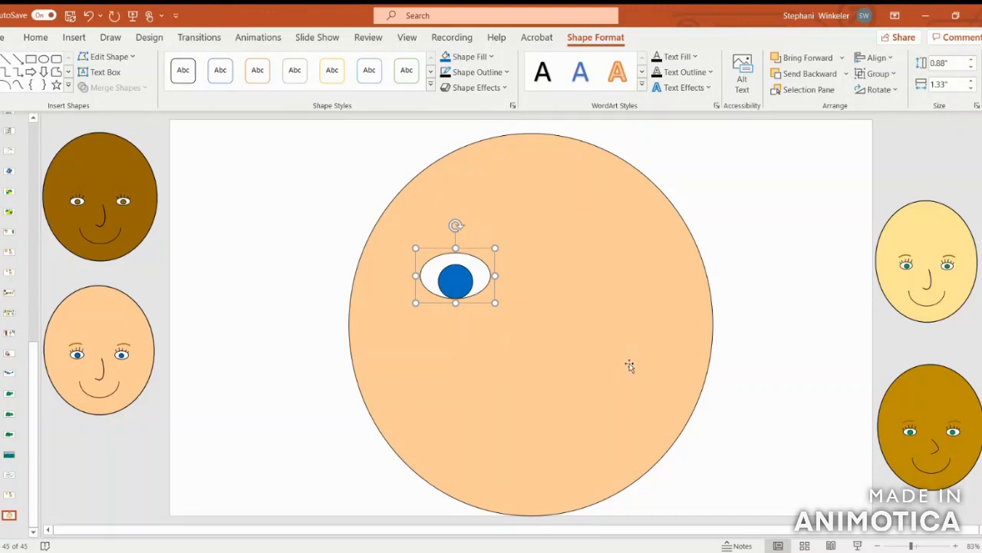
- Duplicate the grouped eye and place the copy level with it on the other side of the face
key(ctrl+v)
drag(464, 288, 619, 282)
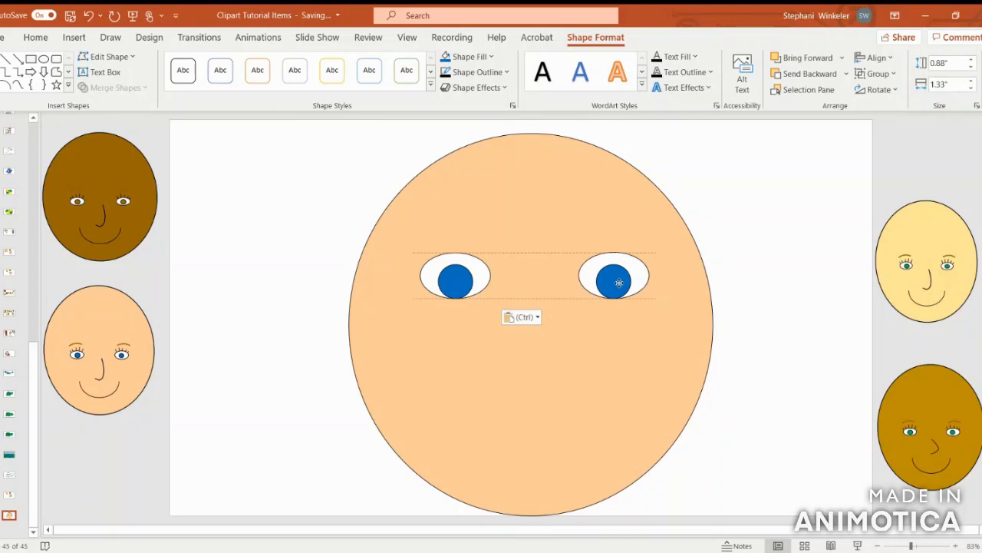
drag(618, 283, 613, 282)
- Group the two eyes together
shift+click(468, 281)
right_click(469, 281)
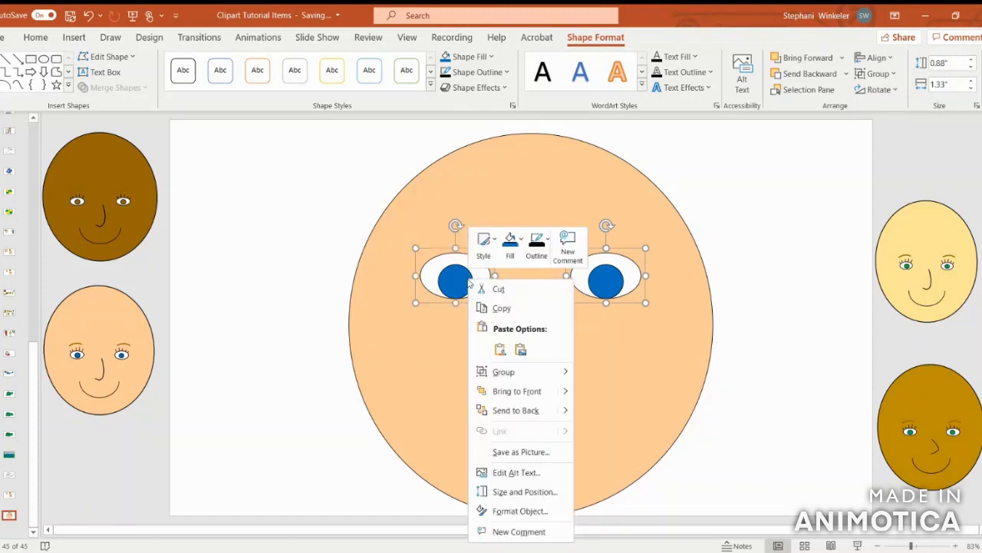
mouse_move(522, 373)
click(594, 372)
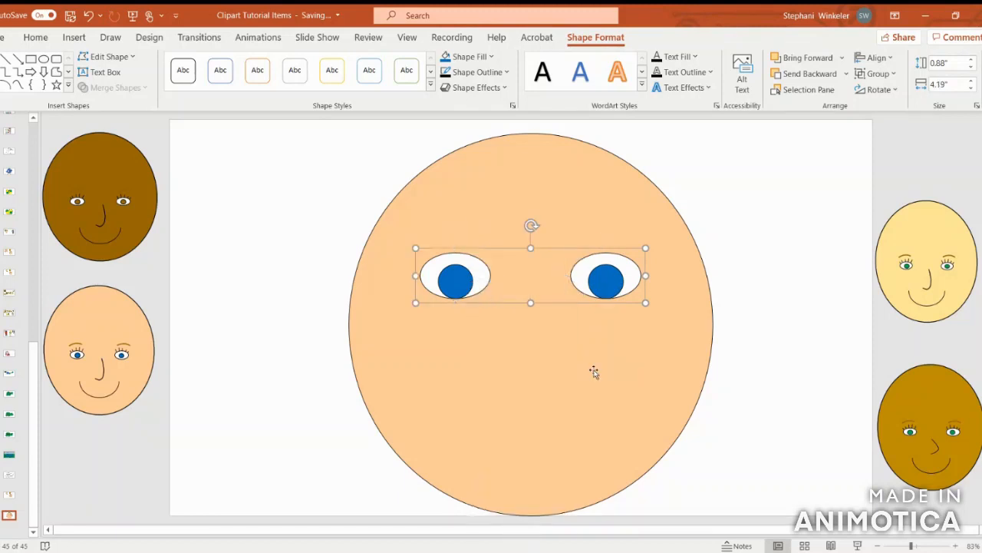
- Align both the face oval and the eye group to the horizontal centre of the slide
click(589, 175)
click(878, 59)
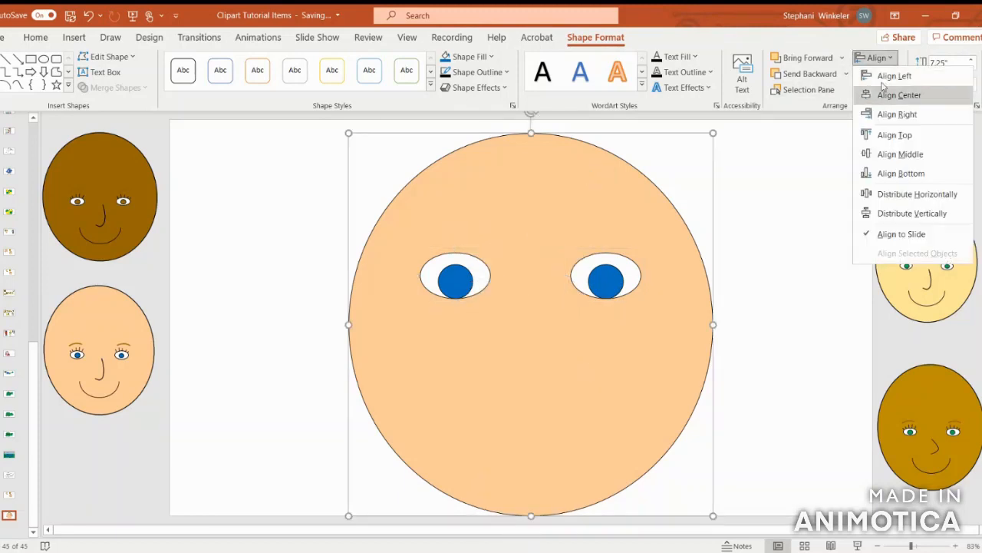
click(889, 96)
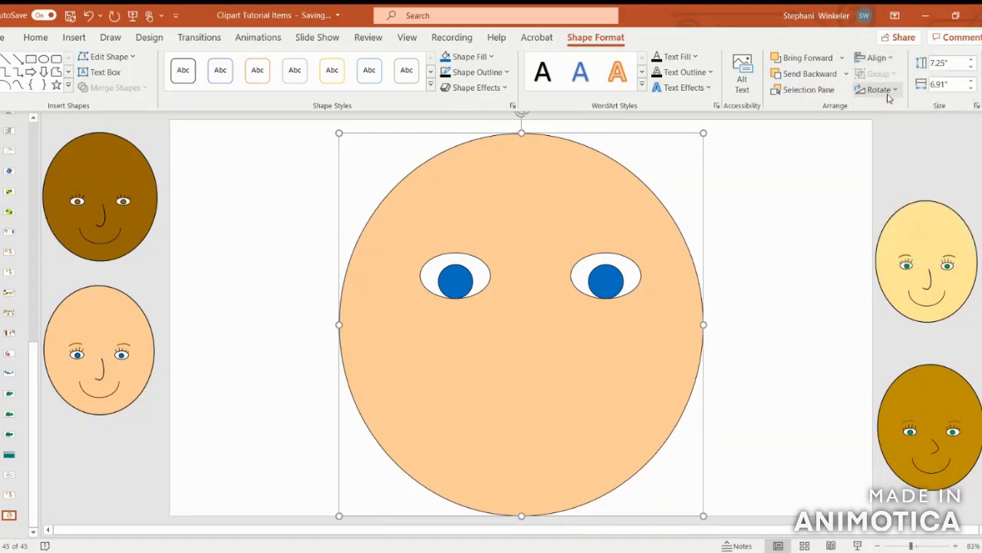
click(634, 265)
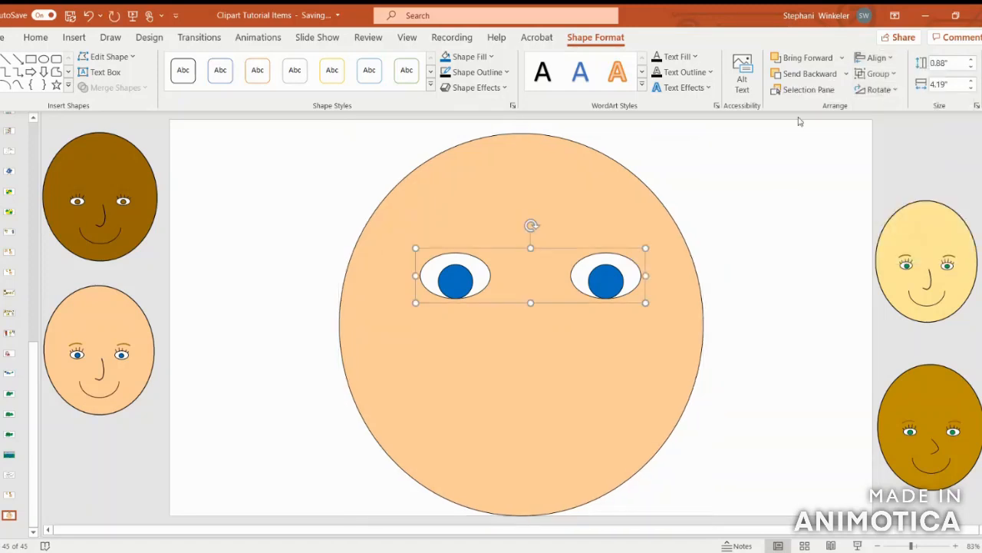
click(877, 62)
click(887, 94)
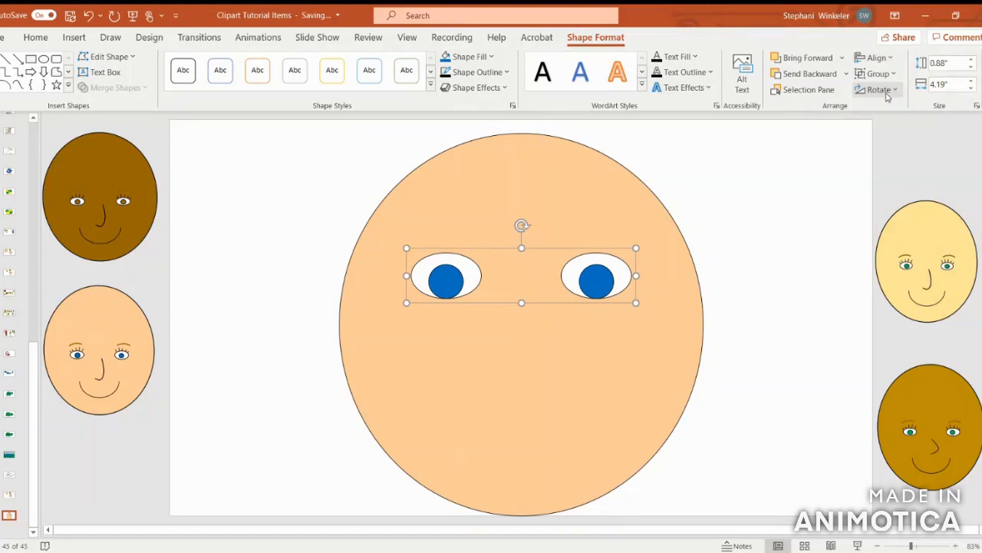
- Group the pair of eyes with the face oval
shift+click(655, 385)
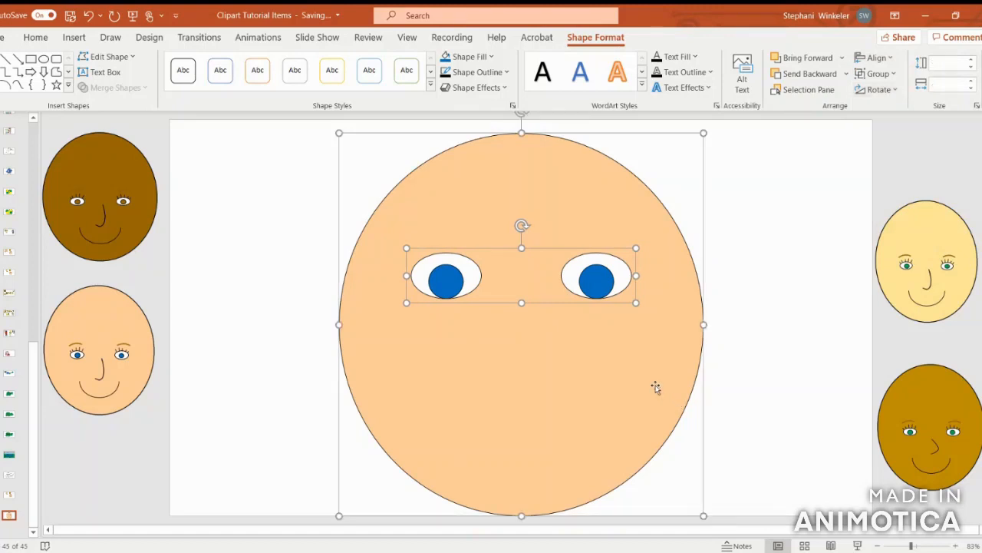
right_click(655, 385)
mouse_move(690, 213)
click(775, 217)
click(783, 257)
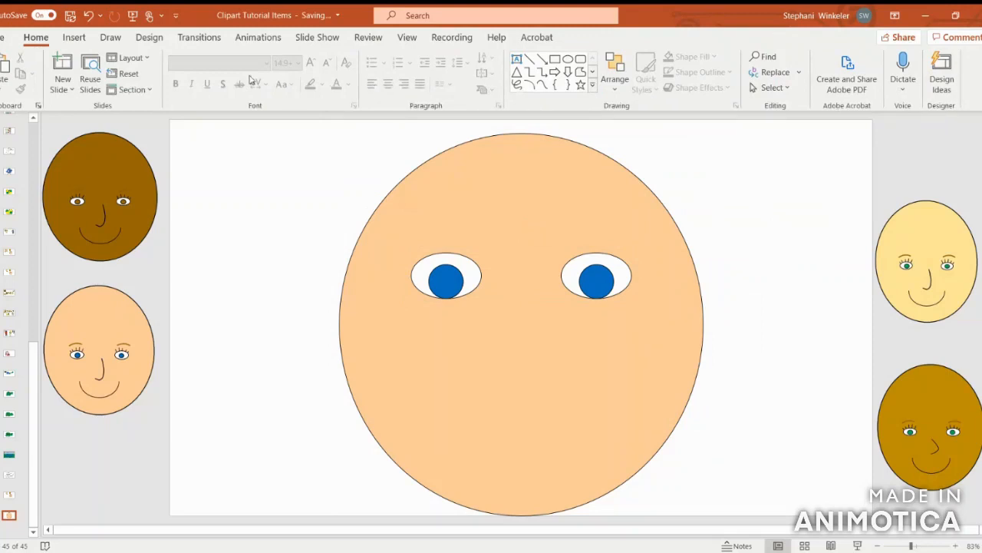
- Draw an arc about 0.63" by 0.98" on the blank area beside the face and rotate it into an eyebrow curve
click(74, 38)
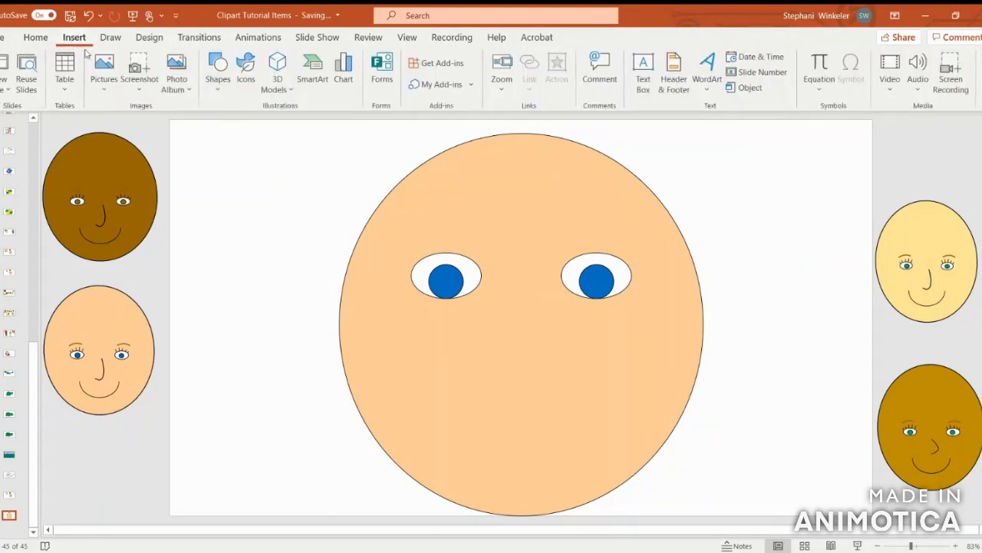
click(218, 77)
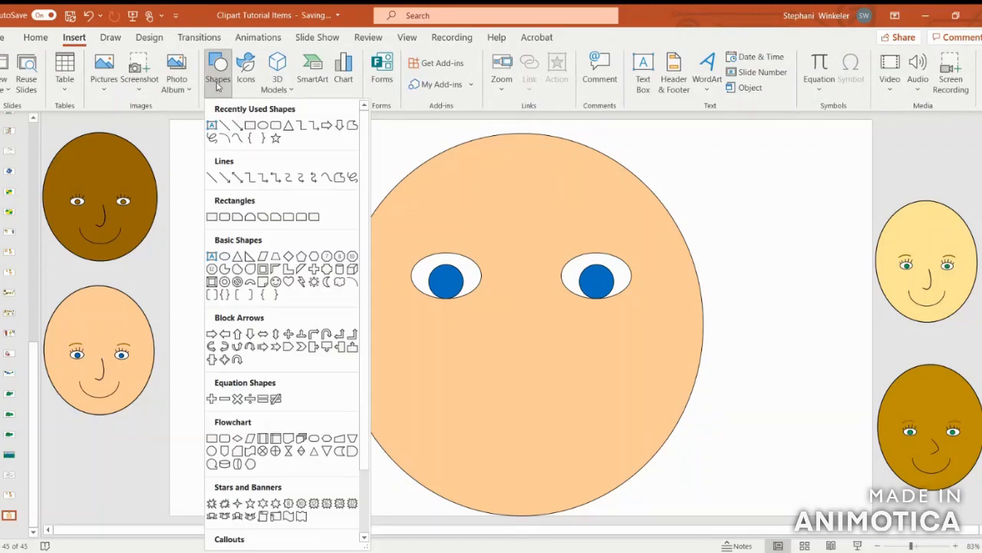
click(224, 139)
drag(260, 204, 310, 239)
drag(283, 181, 255, 179)
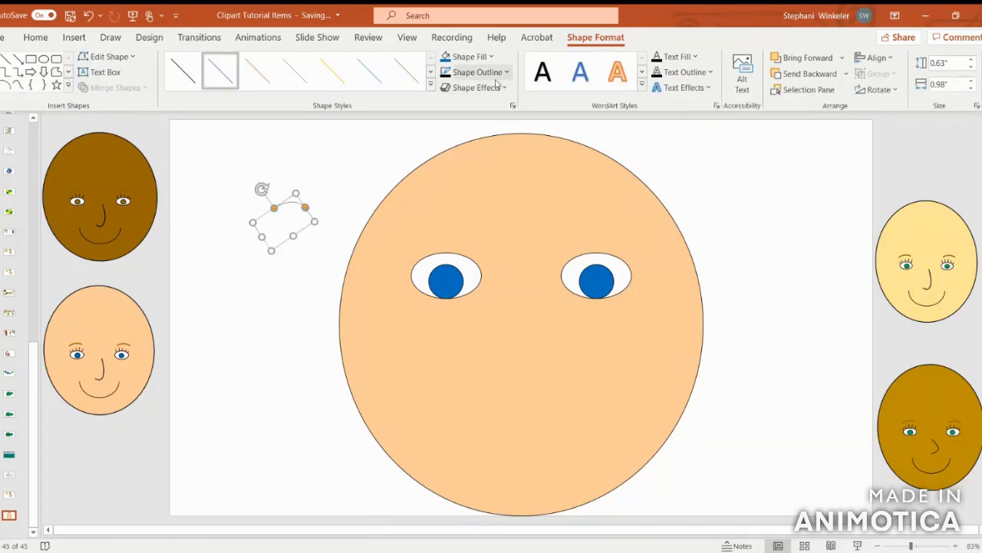
- Give the eyebrow arc a Gold, Accent 4, Darker 50% outline with a 3 pt weight
click(468, 78)
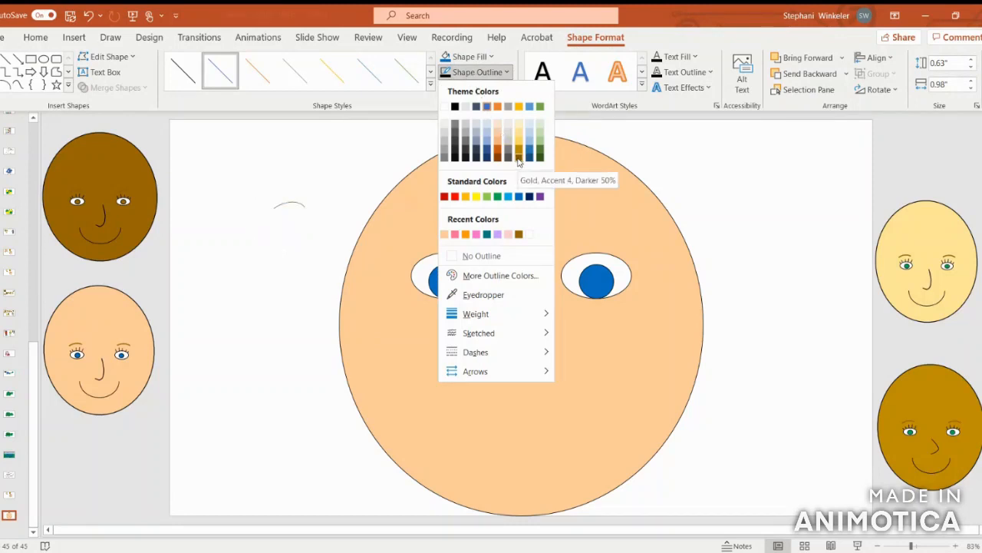
click(519, 158)
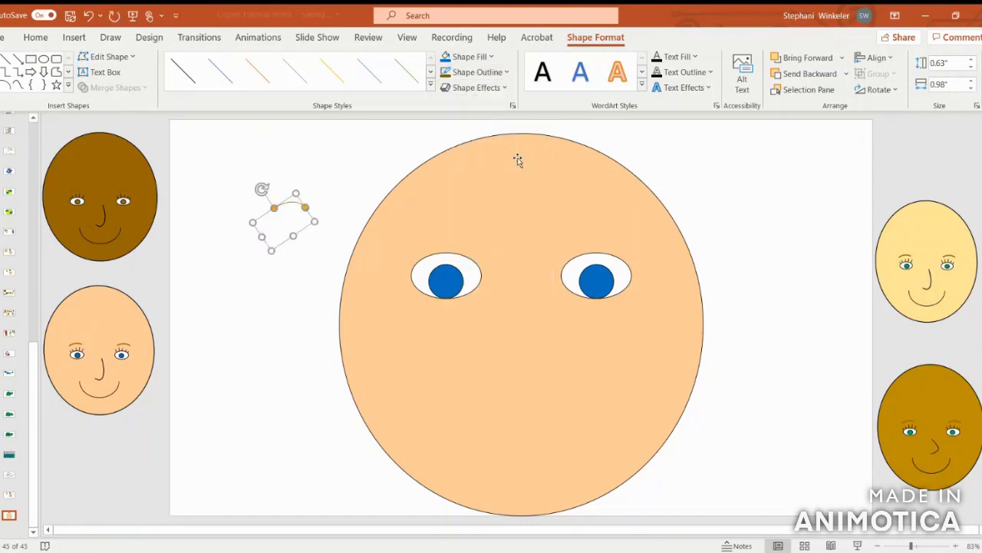
click(473, 73)
mouse_move(476, 319)
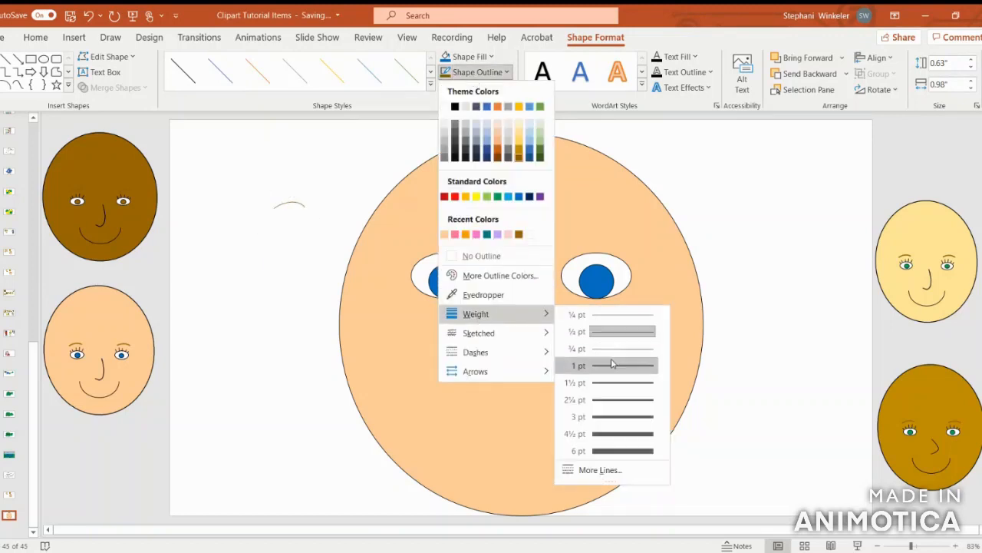
click(623, 417)
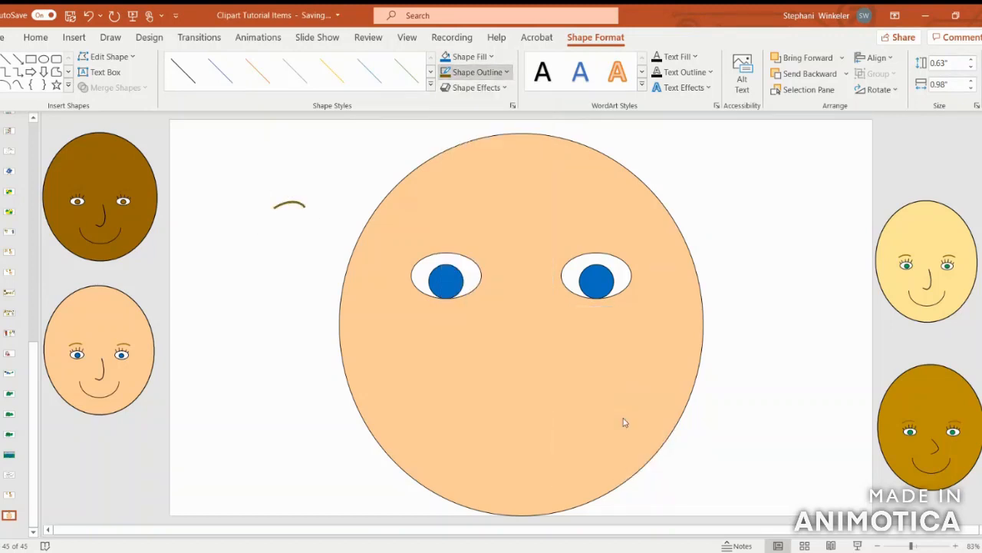
- Place the eyebrow above the left eye, widen it to about 1.36", and rotate it to a flatter angle
drag(297, 205, 459, 233)
key(Escape)
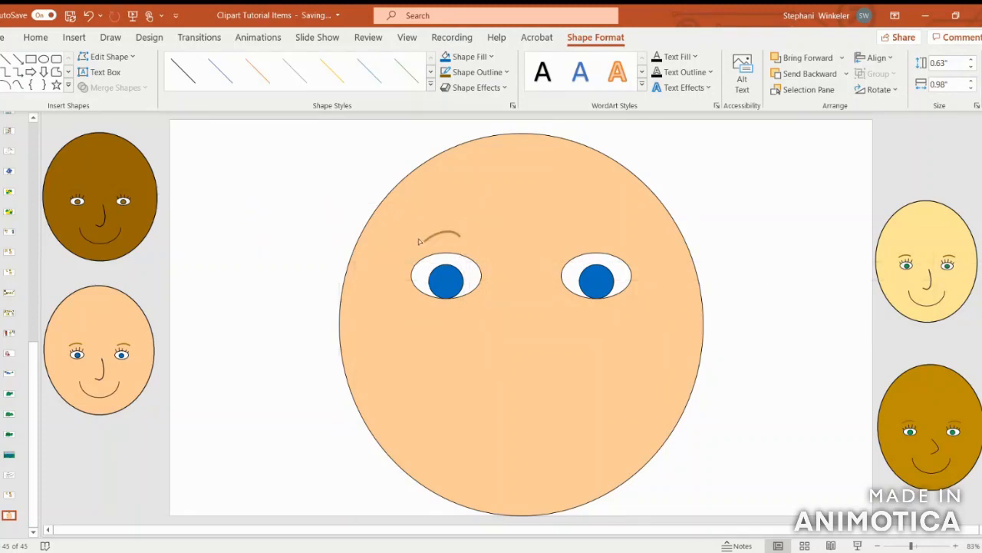
drag(426, 240, 467, 243)
click(459, 239)
drag(417, 267, 396, 270)
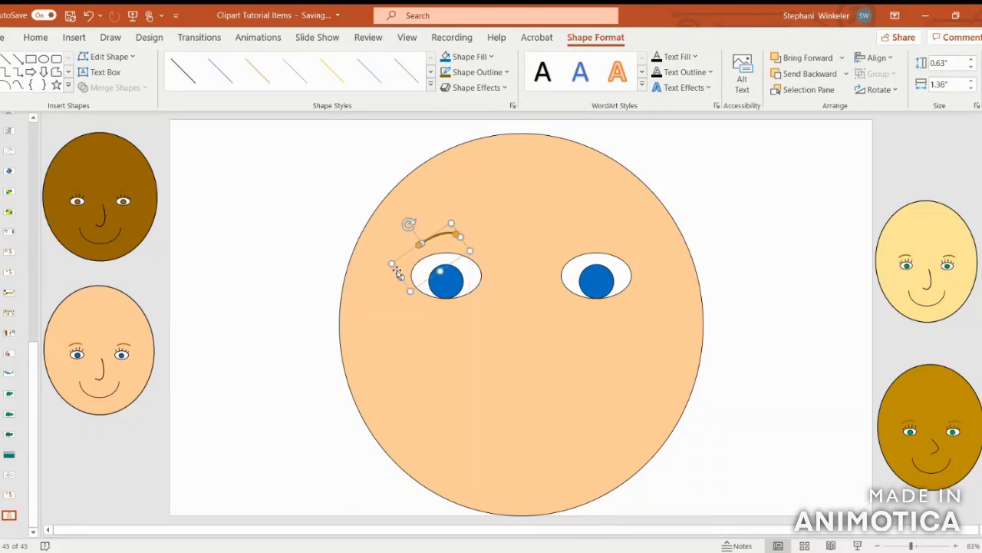
drag(406, 222, 416, 220)
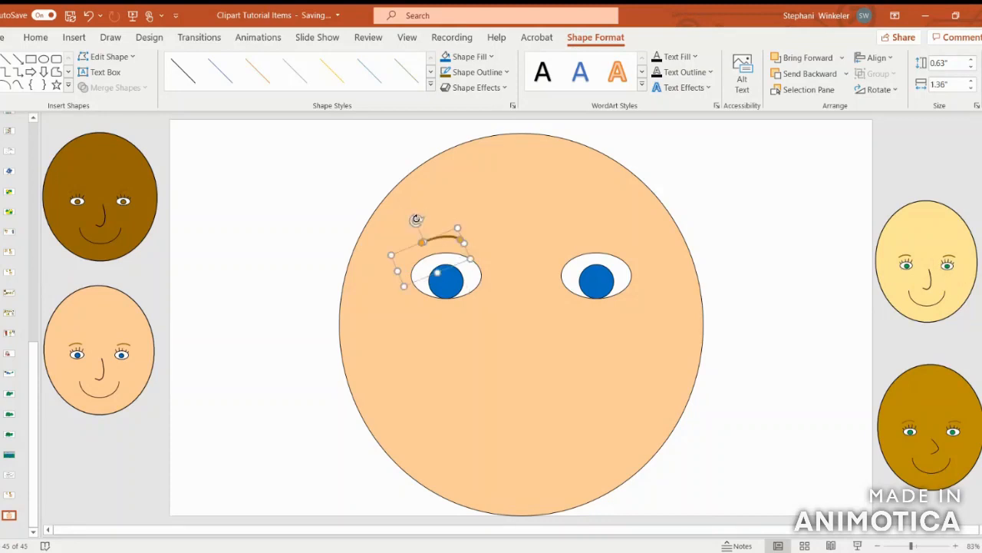
- Duplicate the eyebrow and flip the copy horizontally
key(ctrl+c)
key(ctrl+v)
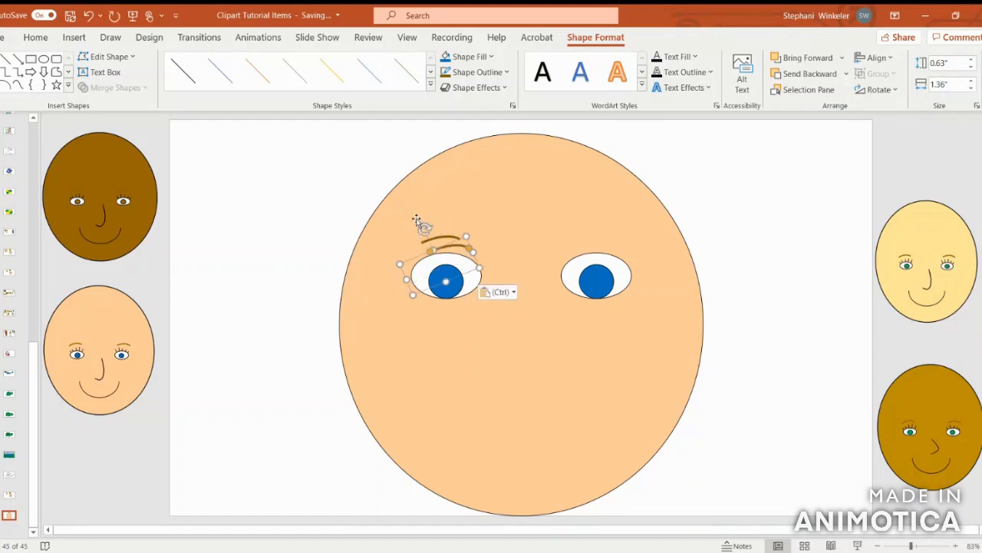
click(875, 89)
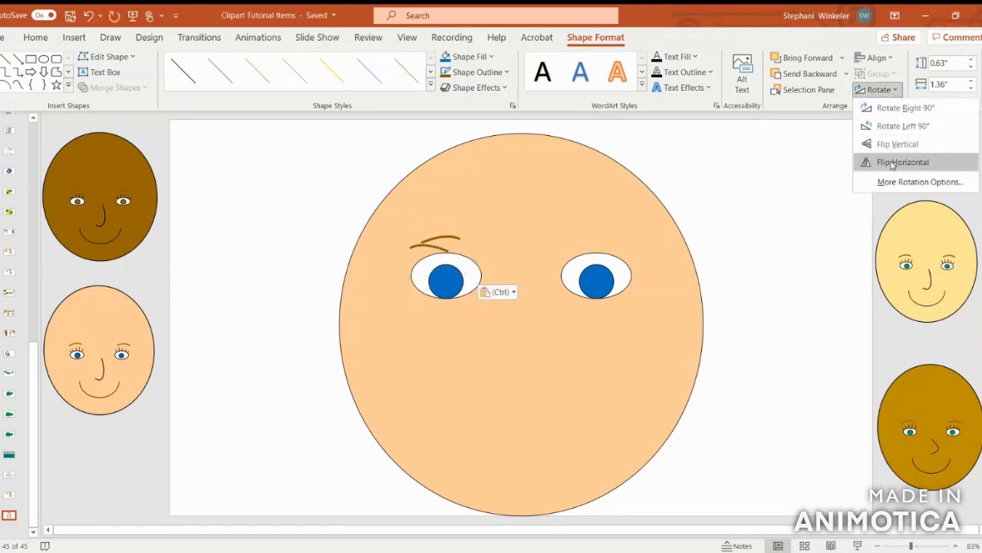
click(893, 162)
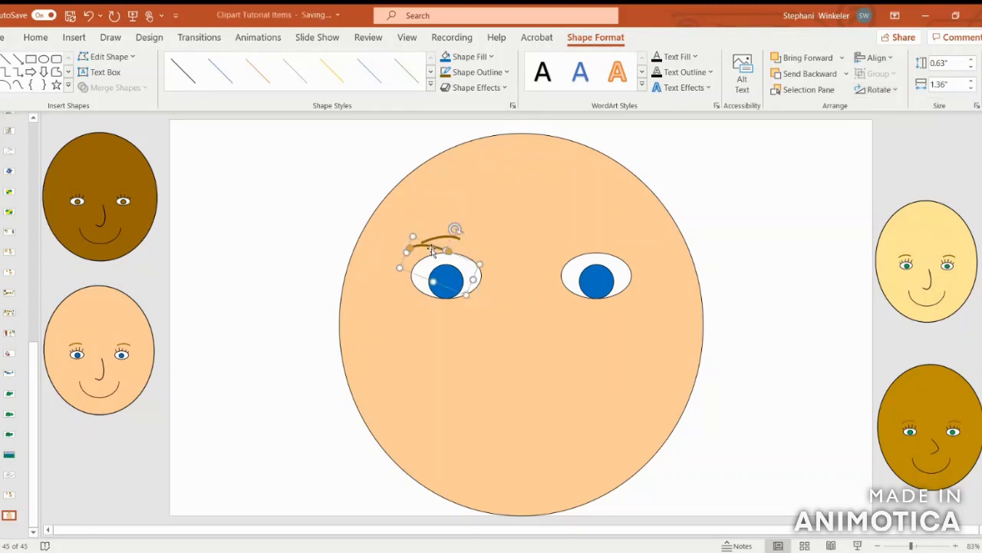
- Move the mirrored eyebrow above the right eye, undoing the accidental shift of the face group
drag(426, 248, 449, 242)
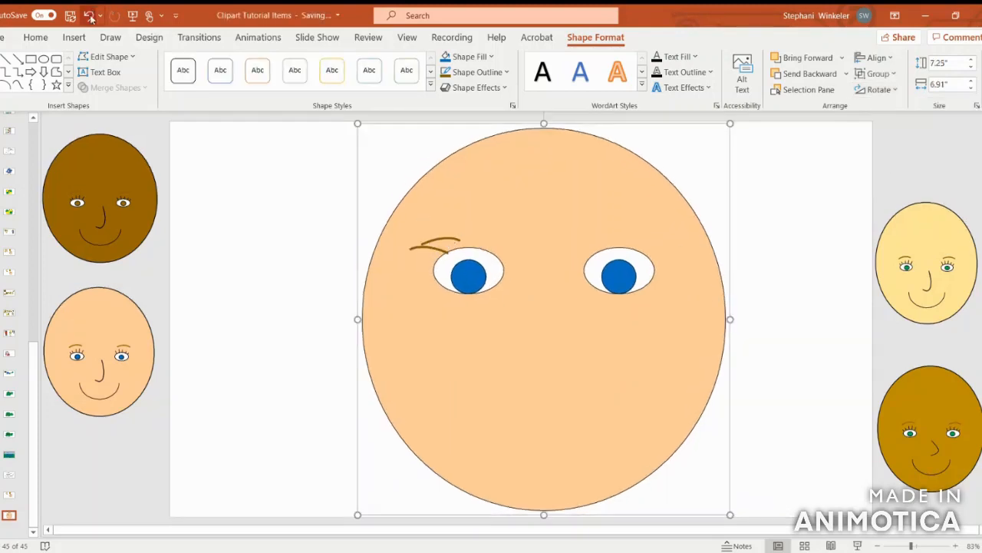
click(88, 15)
click(411, 244)
drag(419, 247, 597, 238)
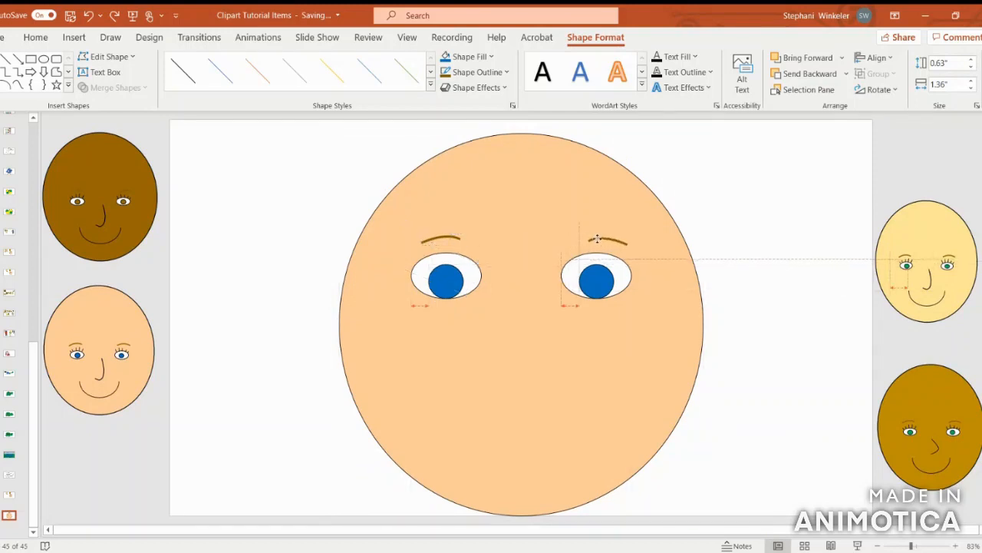
drag(597, 239, 597, 238)
click(726, 254)
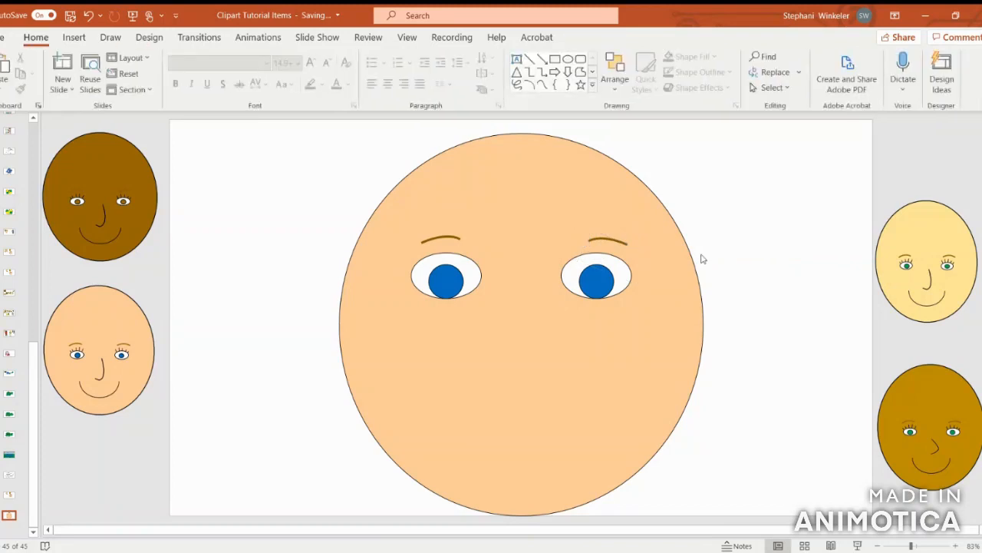
- Fine-tune the positions of both eyebrows so they sit level with each other above the eyes
click(616, 242)
drag(606, 240, 606, 240)
click(441, 237)
drag(441, 237, 442, 234)
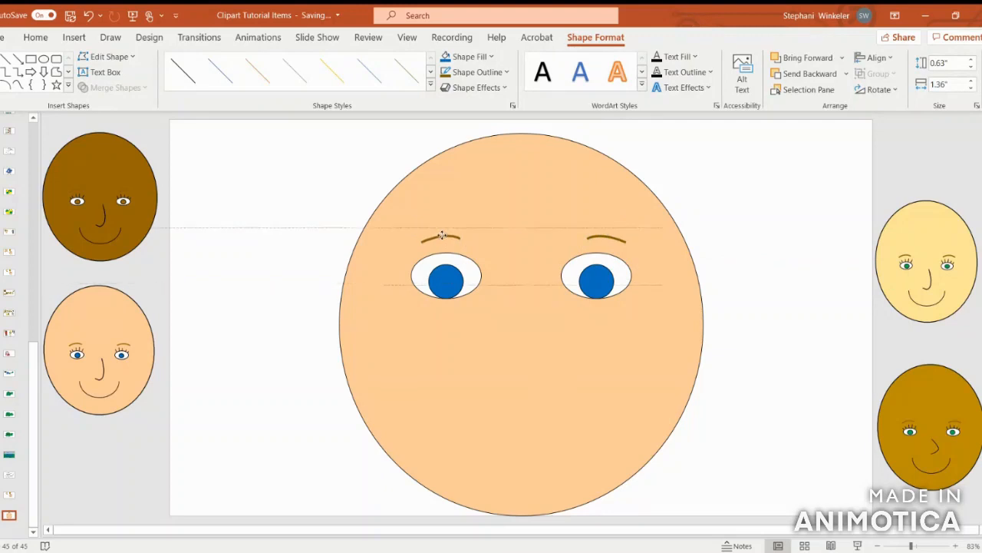
drag(442, 234, 442, 235)
click(820, 276)
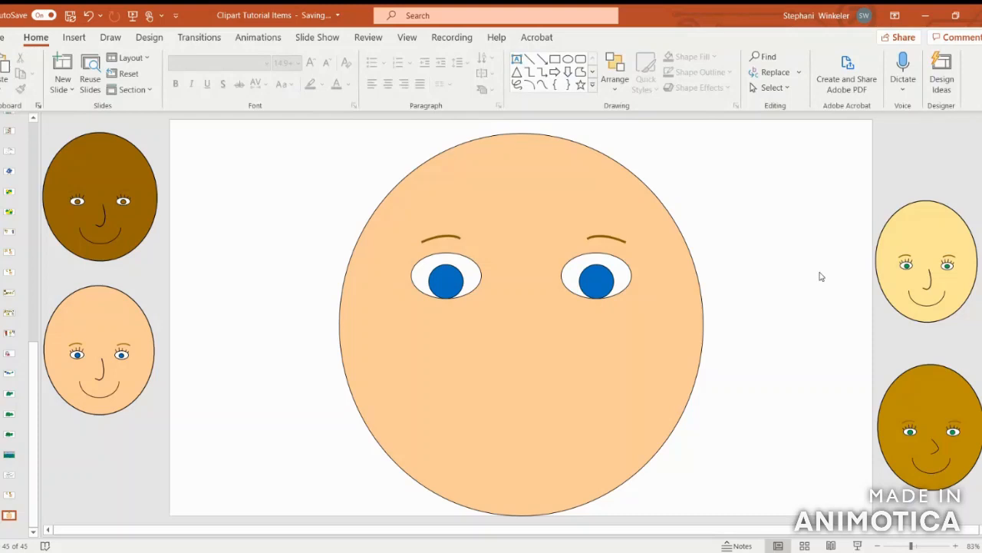
- Draw short straight lines as eyelashes and paste copies along the outer edge of the left eye
click(73, 37)
click(217, 71)
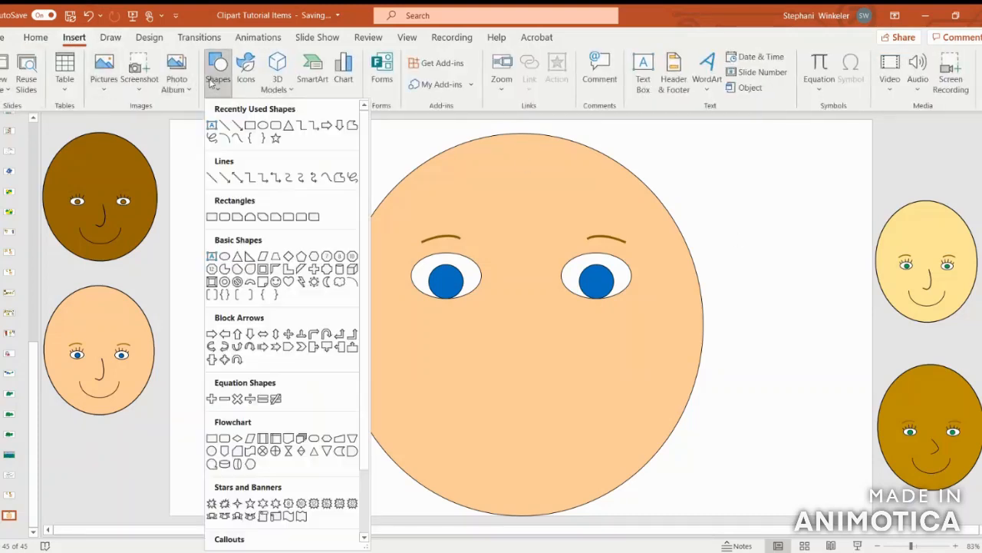
click(225, 126)
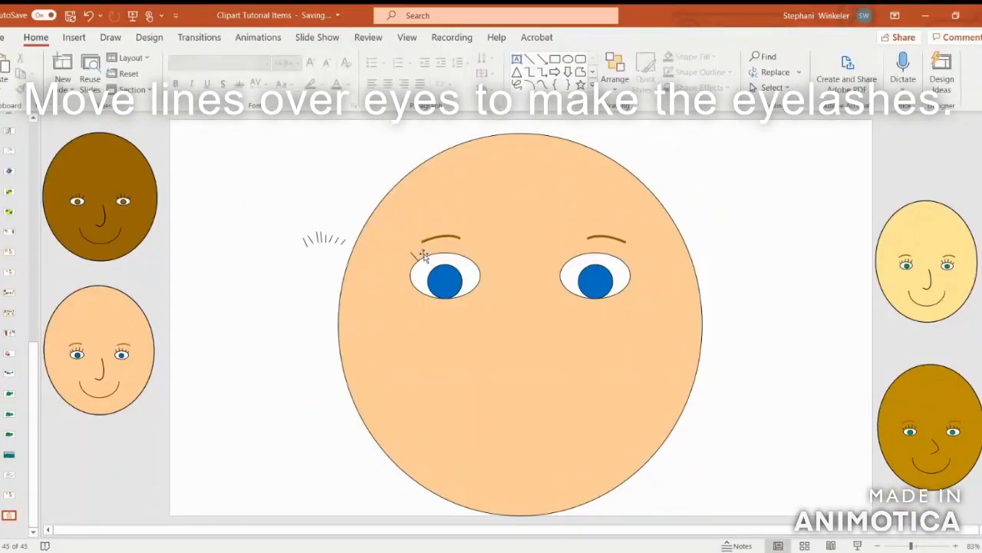
key(ctrl+v)
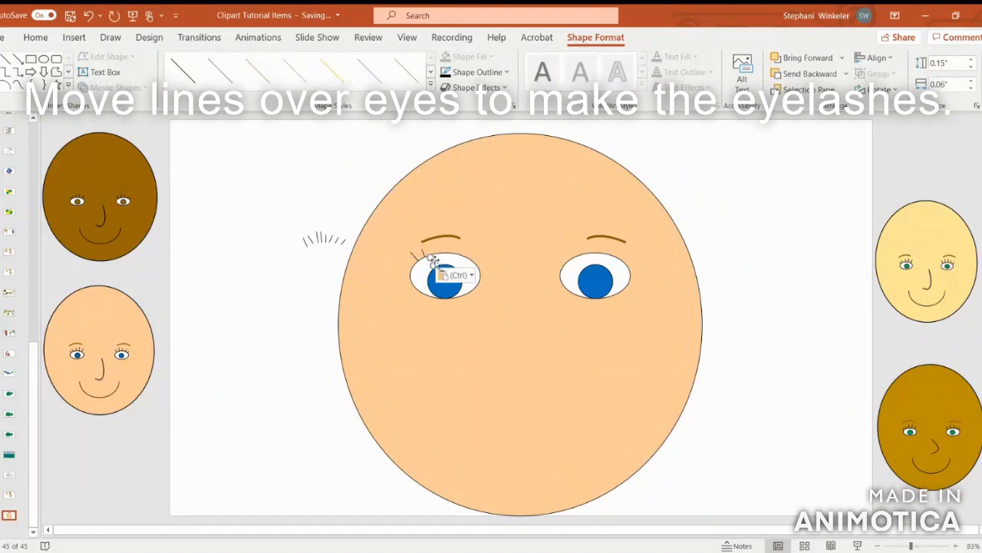
drag(426, 270, 420, 245)
key(ctrl+v)
- Arrange upright lash lines along the upper edge of the left eye, undoing misplaced ones
click(89, 16)
click(441, 257)
click(764, 235)
click(424, 252)
mouse_move(453, 258)
mouse_down()
mouse_move(443, 249)
mouse_move(450, 247)
mouse_up()
click(89, 15)
click(449, 258)
click(88, 15)
click(449, 259)
click(441, 249)
click(450, 251)
click(88, 16)
click(452, 249)
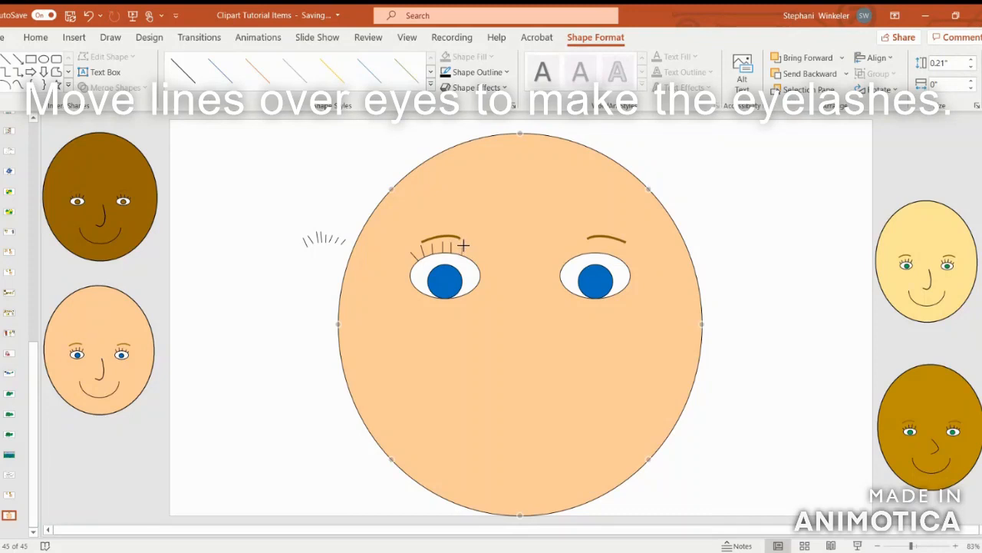
- Add the remaining lashes toward the inner corner of the left eye, slanting the last one outward
click(765, 281)
click(463, 251)
drag(465, 246, 442, 243)
key(ctrl+v)
click(479, 248)
click(745, 311)
- Adjust the angle and spacing of the middle lashes so they fan evenly over the left eye
click(423, 251)
click(433, 249)
click(707, 221)
click(442, 248)
click(718, 264)
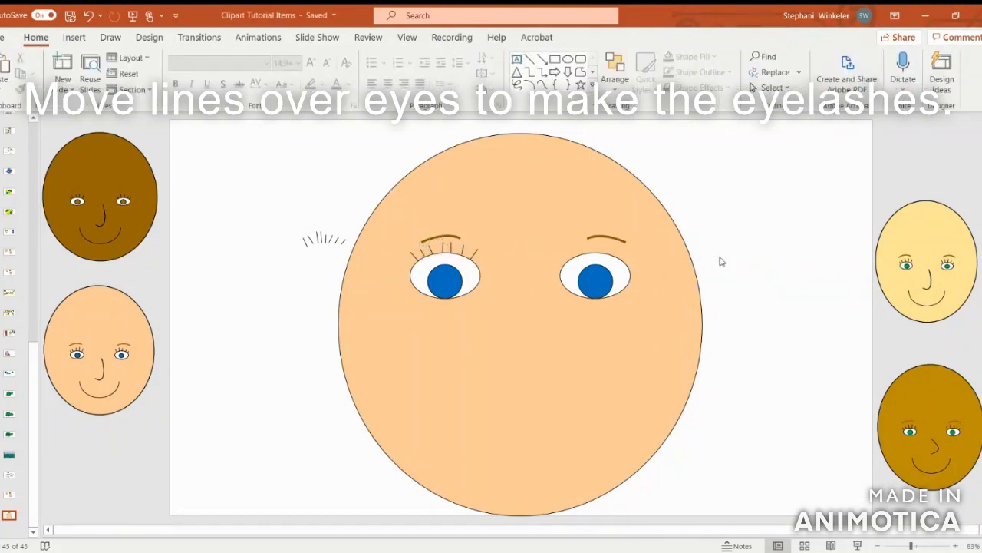
- Group all the eyelash lines over the left eye into one object
click(474, 255)
ctrl+click(462, 251)
ctrl+click(451, 250)
ctrl+click(442, 251)
ctrl+click(431, 250)
ctrl+click(423, 253)
ctrl+click(414, 257)
right_click(414, 258)
click(550, 353)
- Duplicate the eyelash group, flip the copy horizontally and place it over the right eye
key(ctrl+c)
key(ctrl+v)
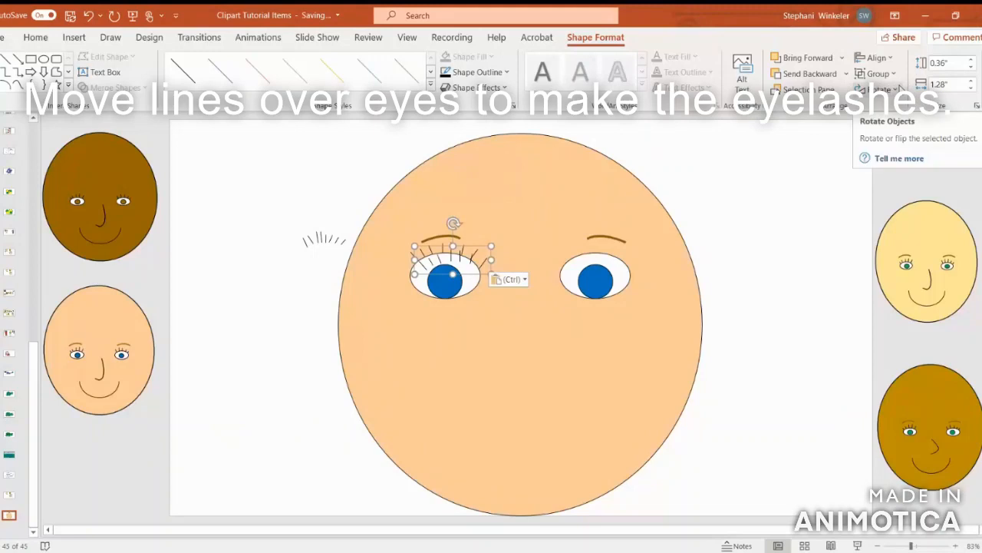
click(882, 89)
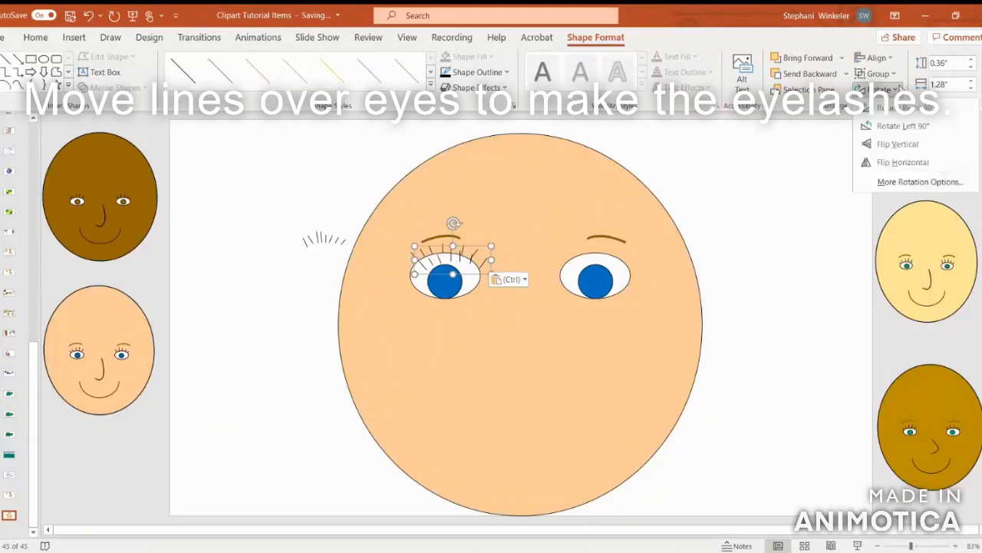
click(902, 163)
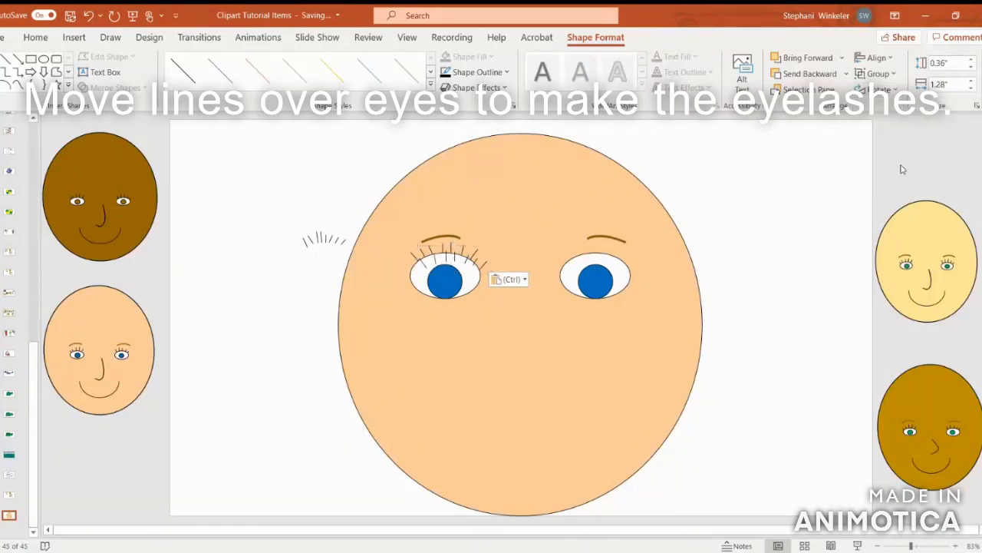
drag(482, 267, 625, 258)
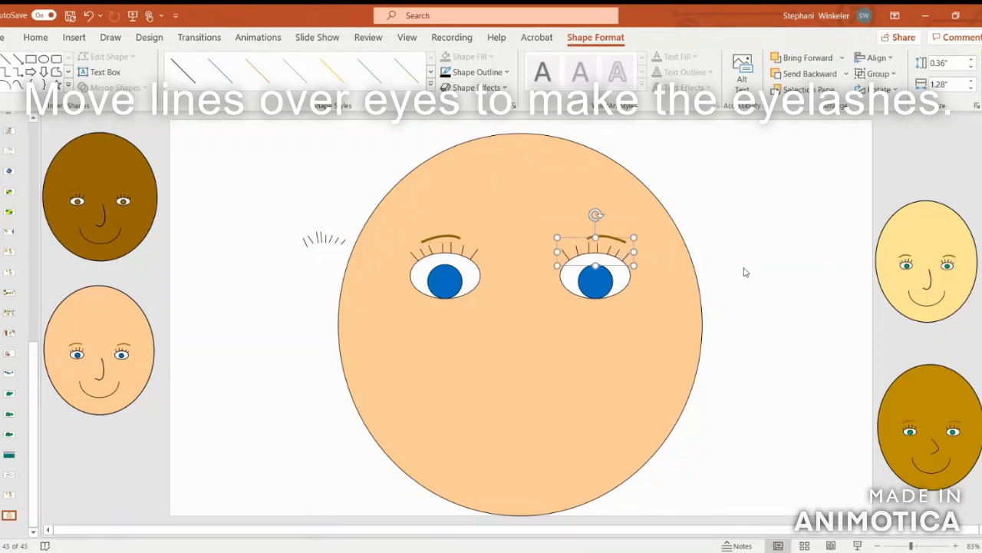
- Group both eyebrows and both eyelash sets with the face, and delete the spare lashes beside it
shift+click(459, 239)
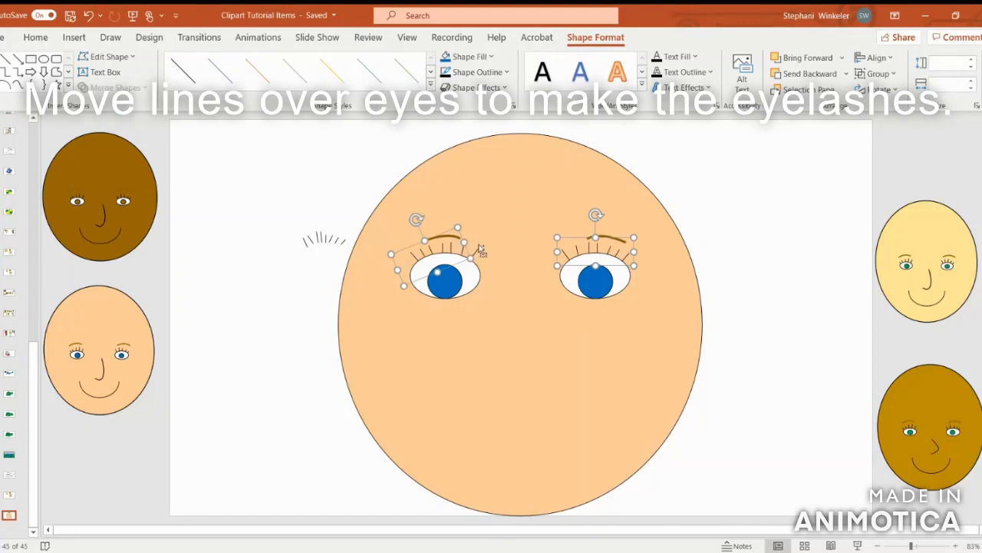
shift+click(476, 251)
shift+click(606, 240)
shift+click(606, 240)
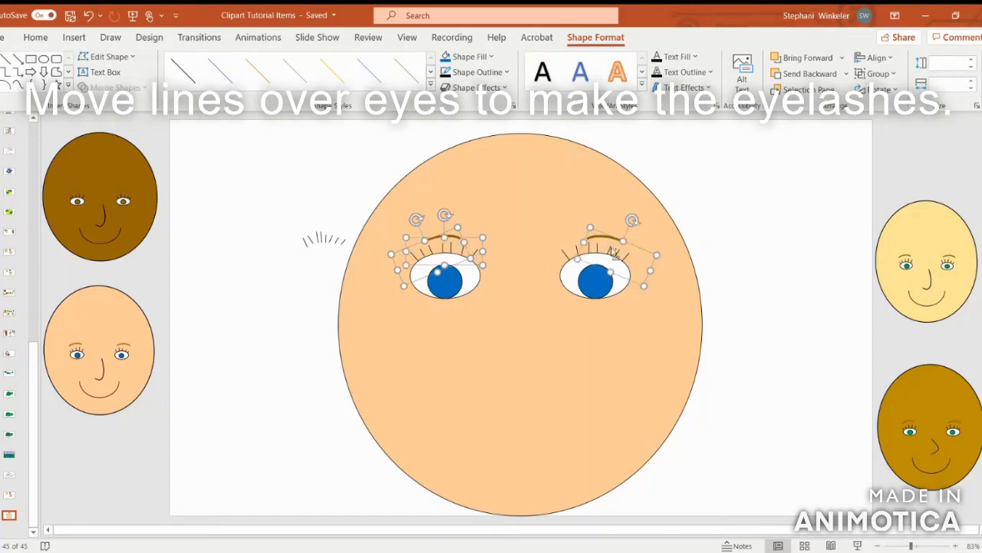
shift+click(568, 256)
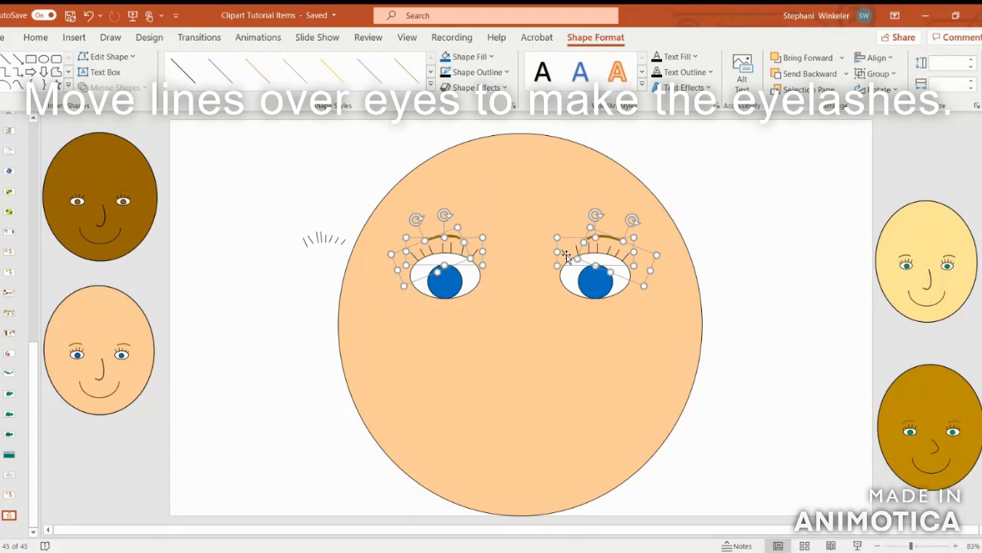
shift+click(588, 282)
right_click(586, 282)
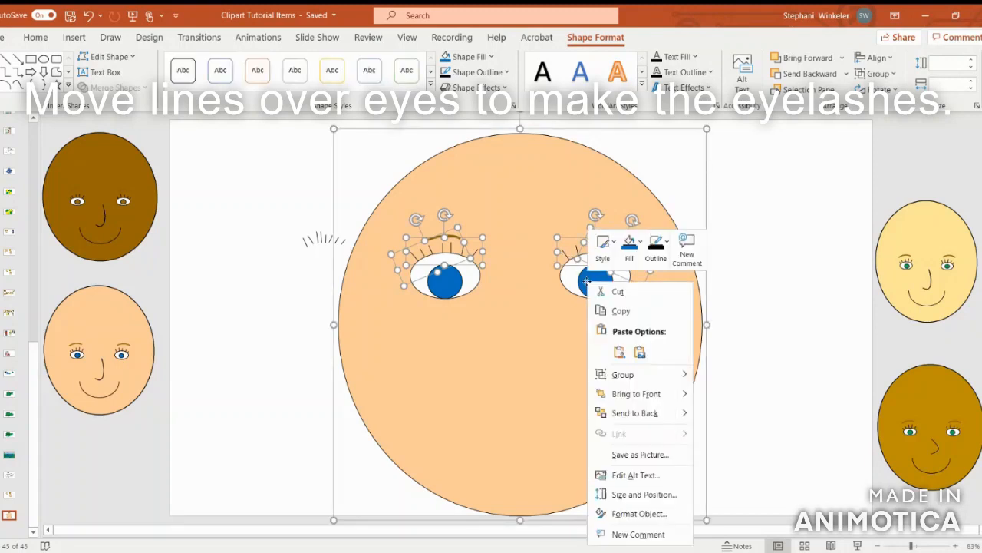
mouse_move(637, 374)
click(718, 375)
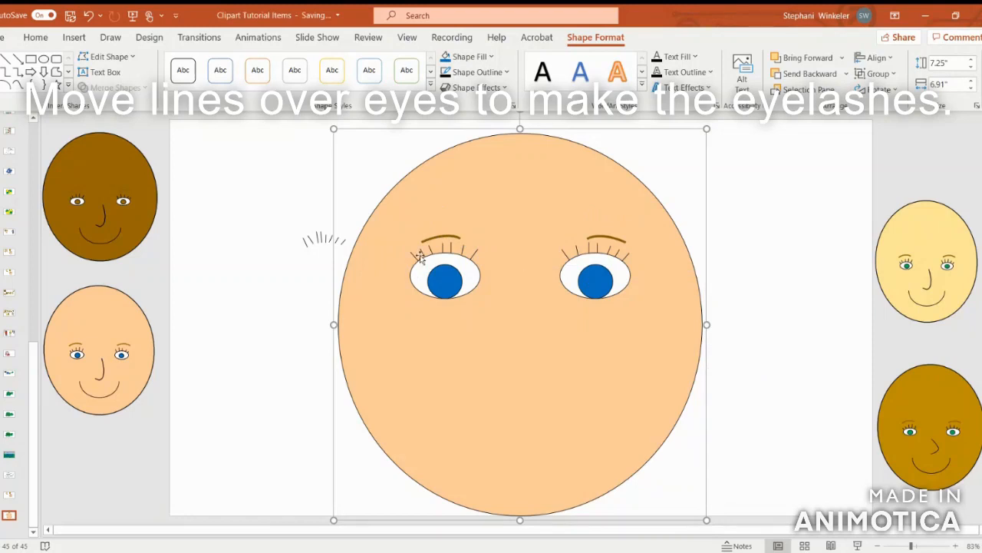
click(322, 239)
key(Delete)
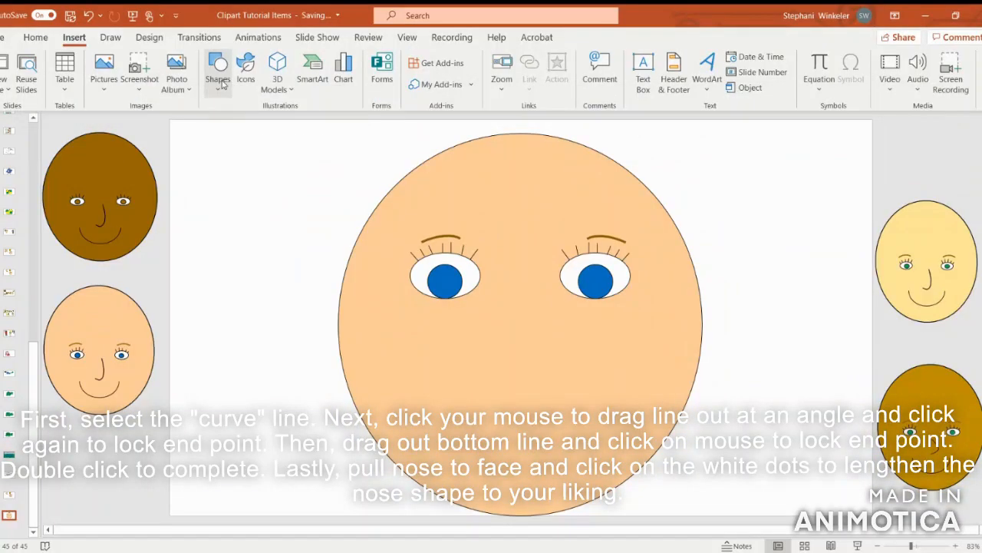
- Draw a hooked nose about 0.43" by 0.23" with the Curve line on the blank area beside the face
click(218, 77)
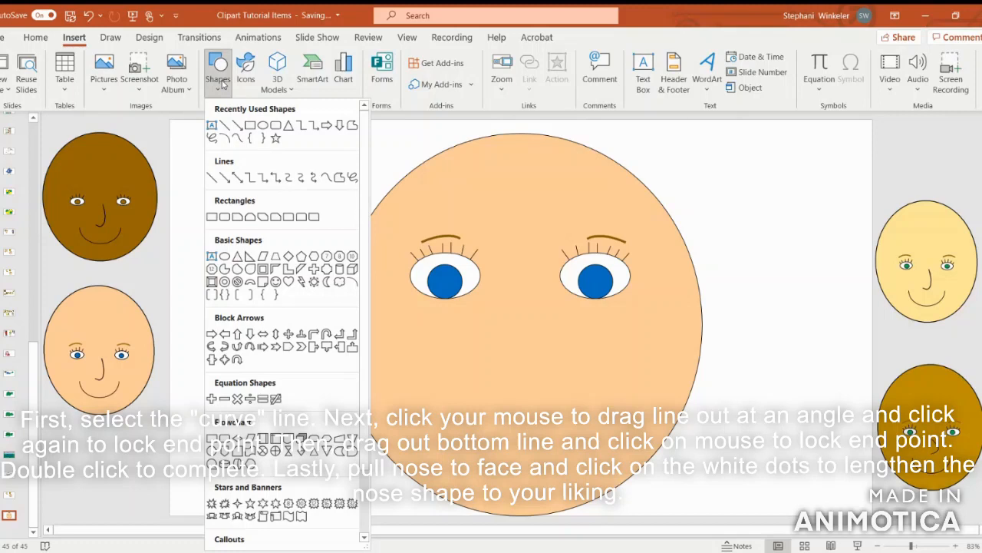
click(236, 139)
click(244, 222)
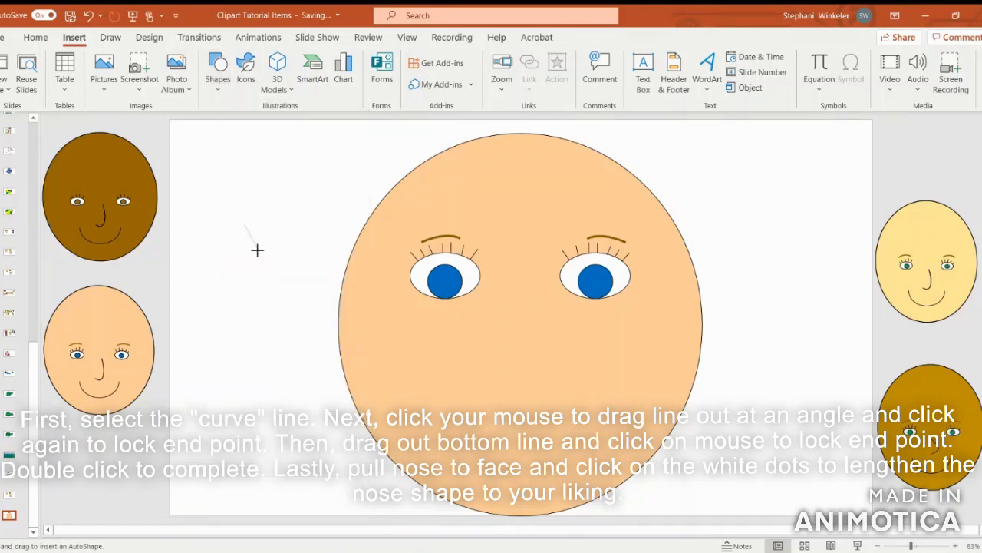
click(254, 242)
double_click(242, 244)
click(271, 307)
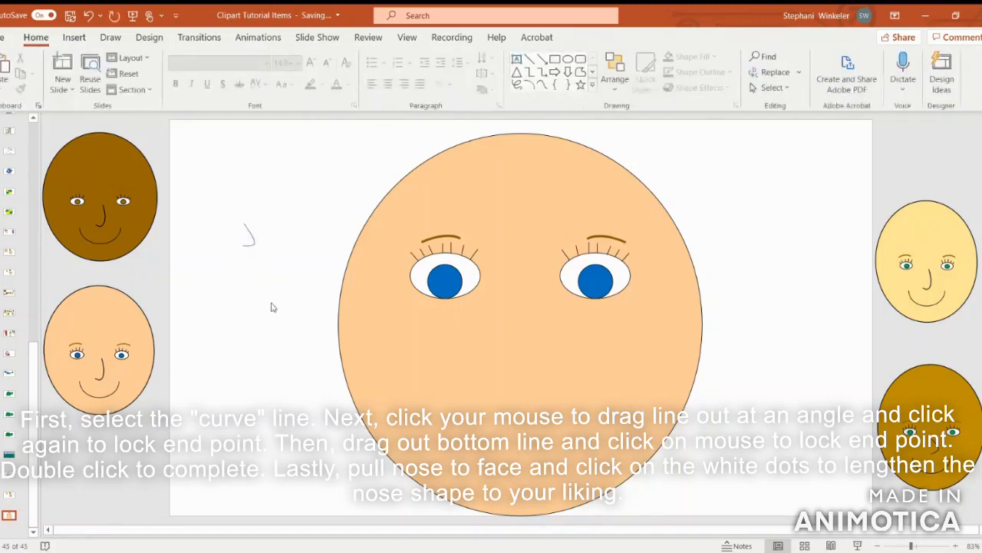
- Give the curved nose line a black outline with a 1½ pt weight
click(250, 244)
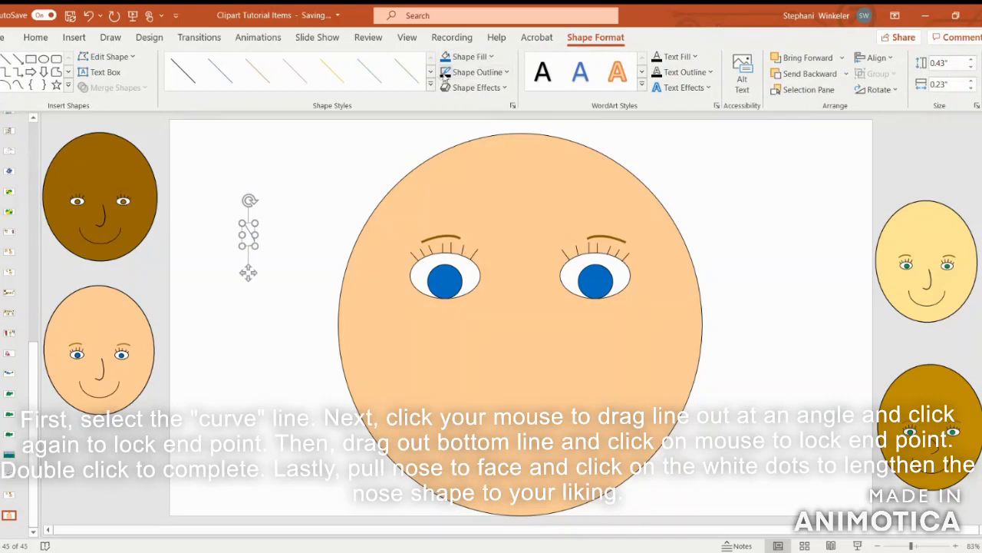
click(482, 72)
mouse_move(488, 316)
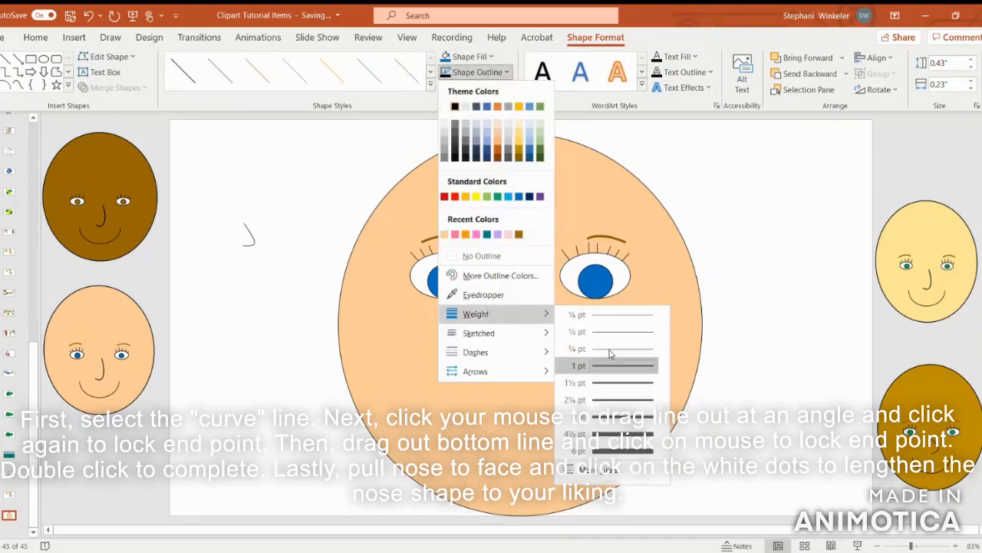
click(608, 381)
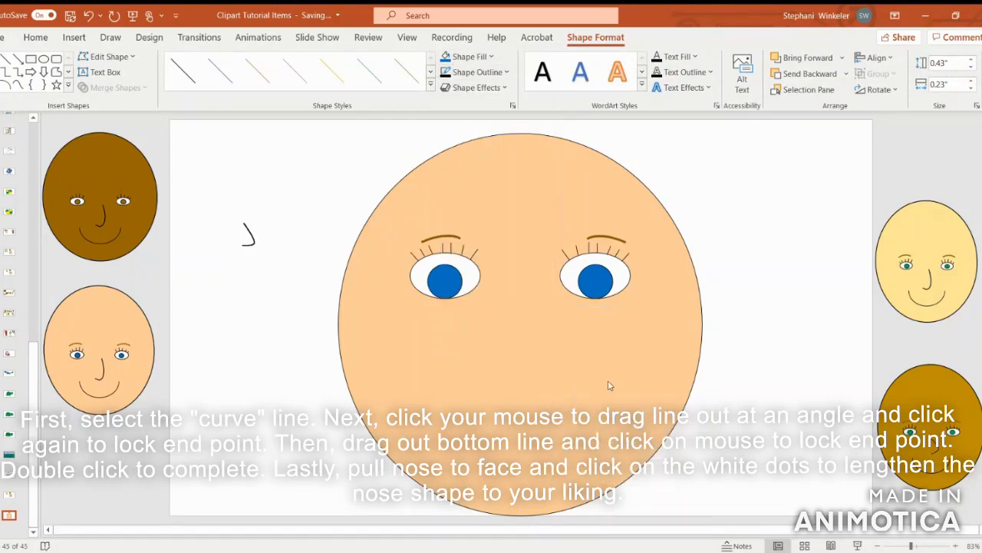
- Place the nose at the centre of the face at about 0.72" by 0.32" and set its line weight to ¾ pt
drag(248, 230, 532, 328)
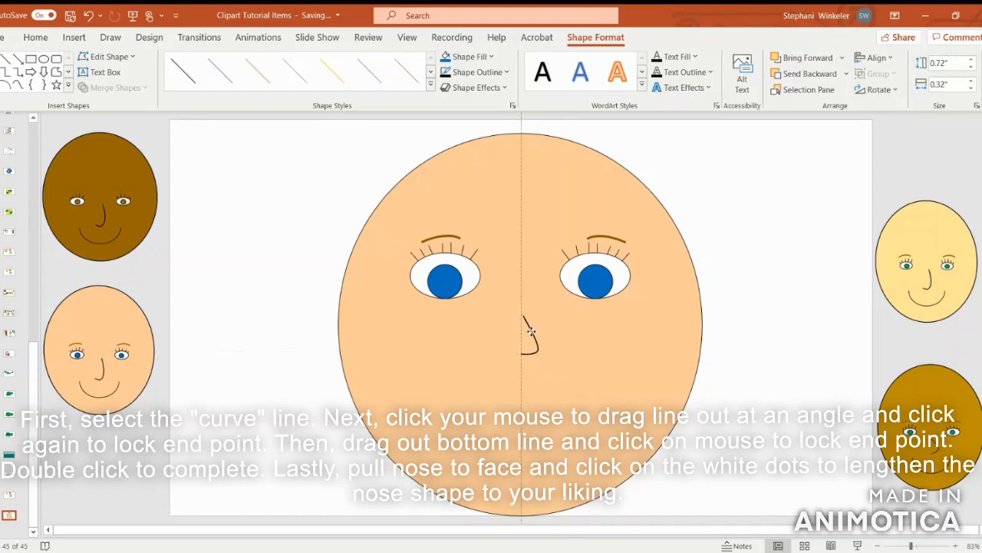
click(475, 73)
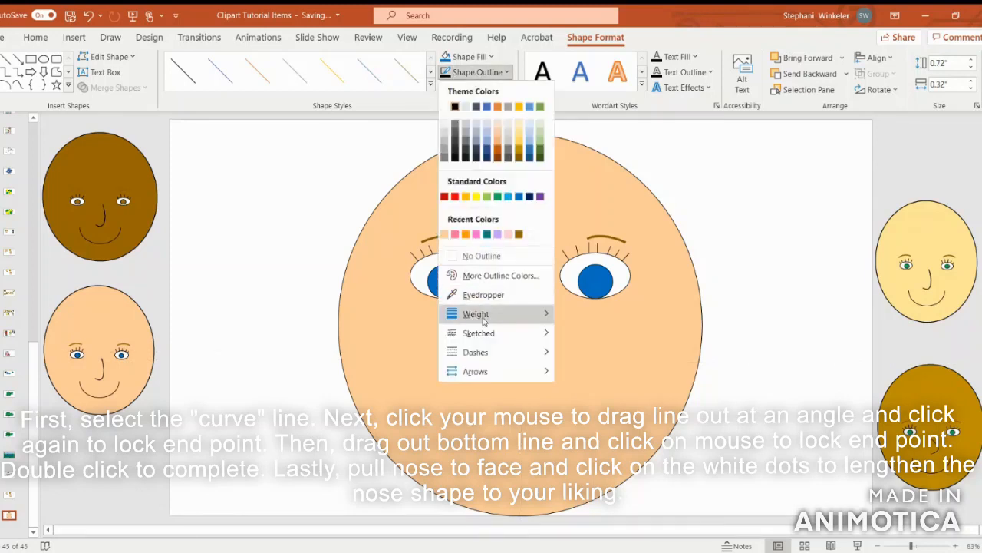
mouse_move(491, 314)
click(588, 355)
click(783, 305)
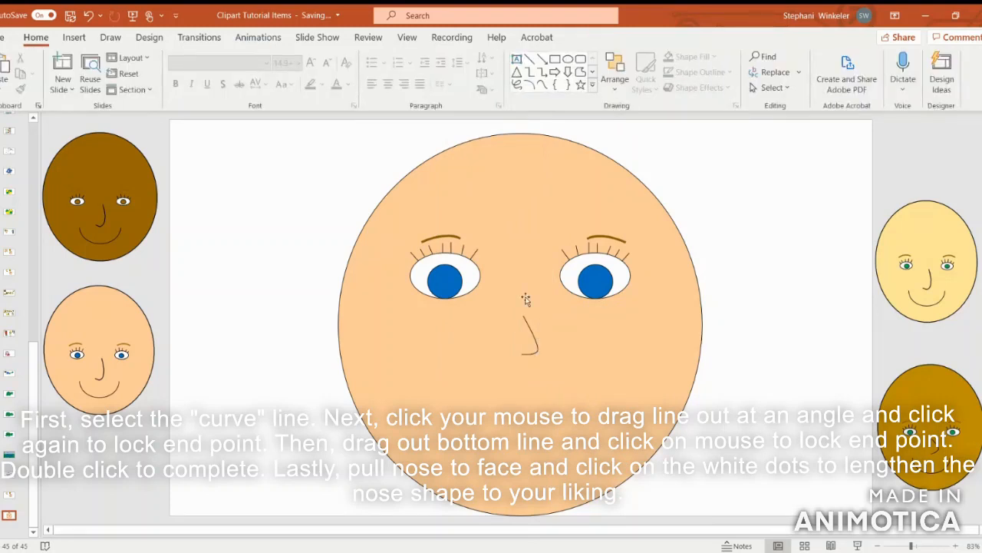
- Lengthen and widen the nose to about 0.81" by 0.58", keeping it centred between and below the eyes
click(532, 332)
click(534, 344)
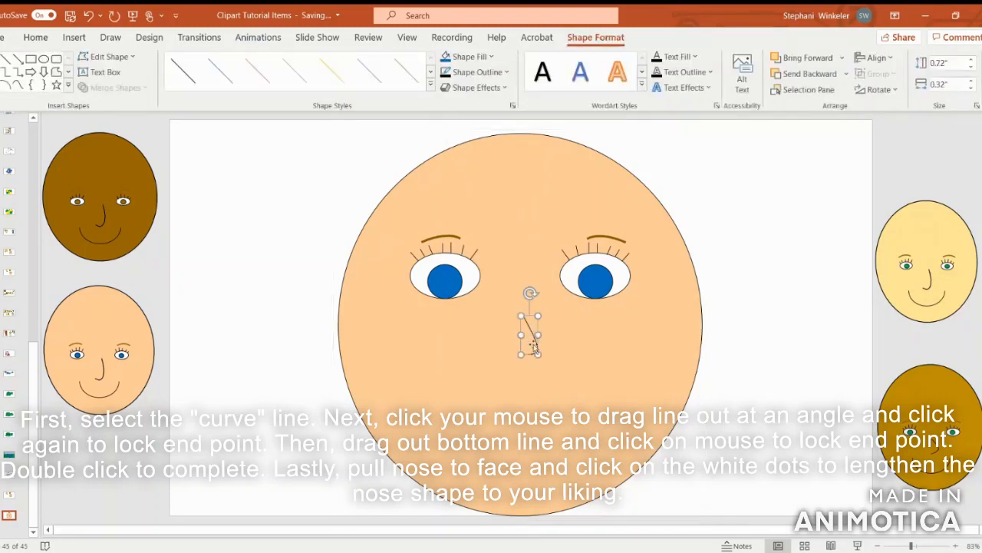
mouse_move(537, 355)
mouse_down()
mouse_move(540, 366)
mouse_move(532, 358)
mouse_up()
click(780, 360)
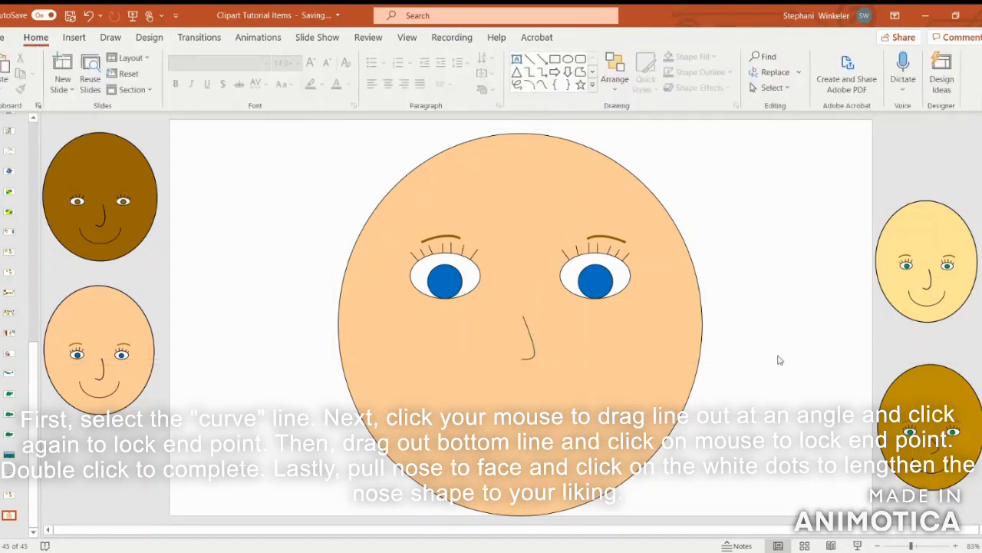
click(524, 338)
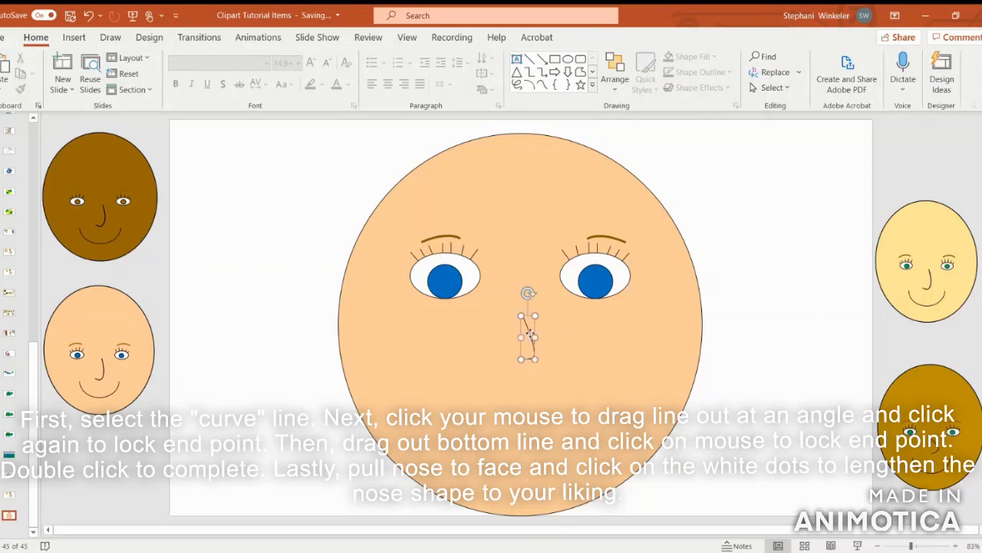
mouse_move(522, 338)
mouse_down()
mouse_move(502, 340)
mouse_move(531, 337)
mouse_up()
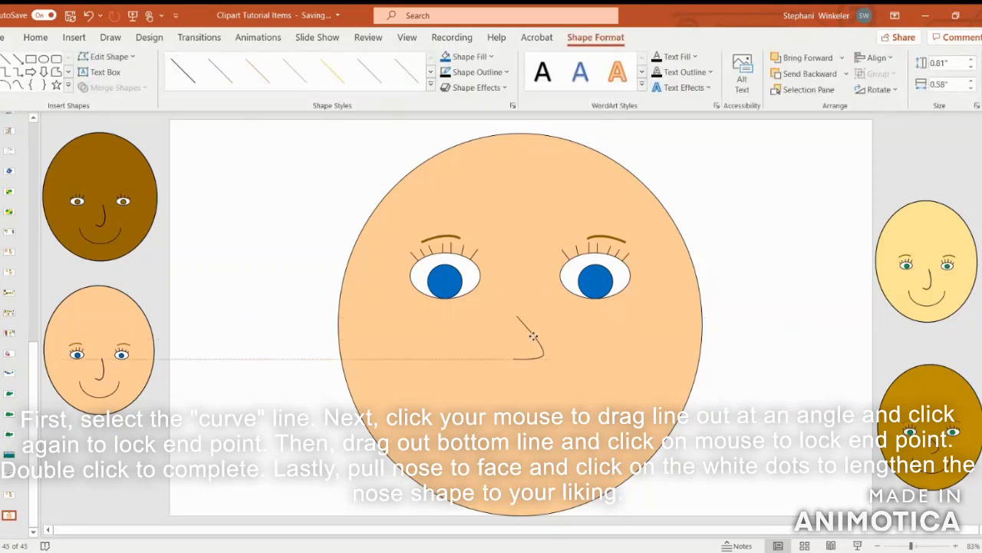
click(802, 340)
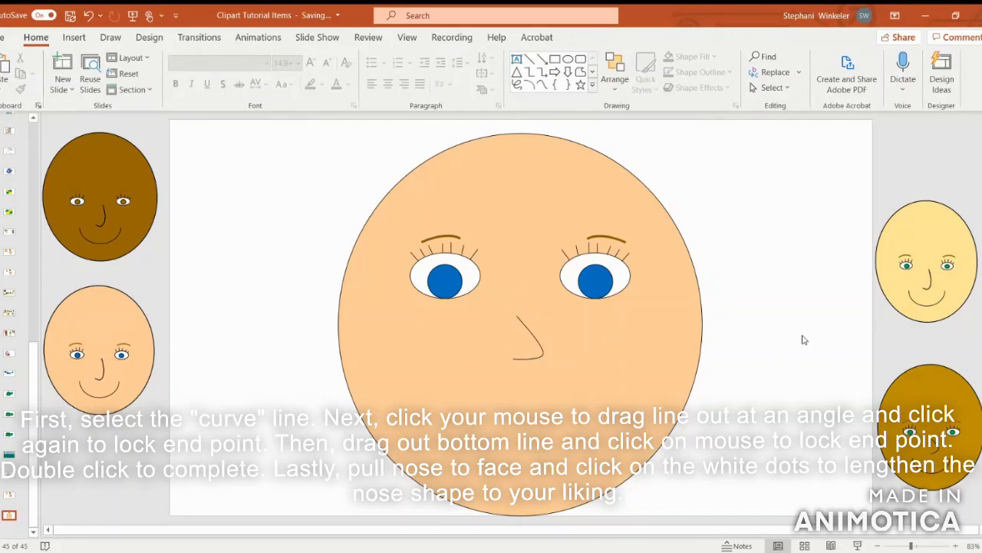
- Draw an Arc line about 2.54" by 0.77" on the blank area beside the face and lengthen its curve
click(74, 37)
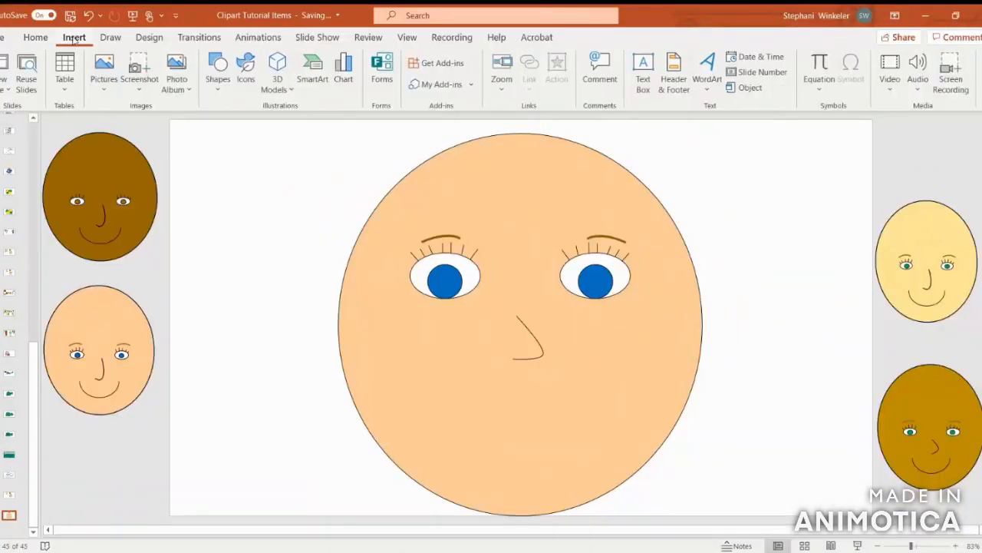
click(212, 77)
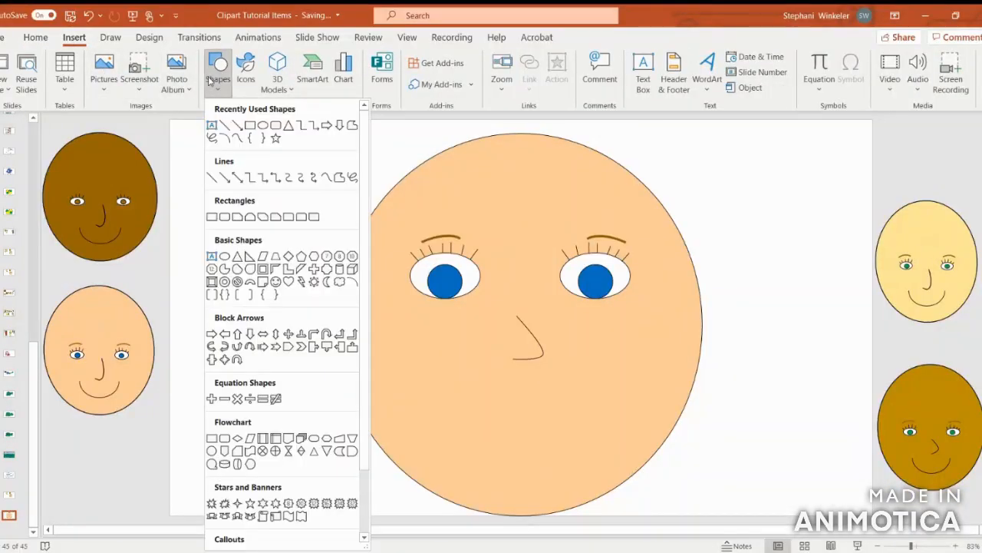
click(228, 138)
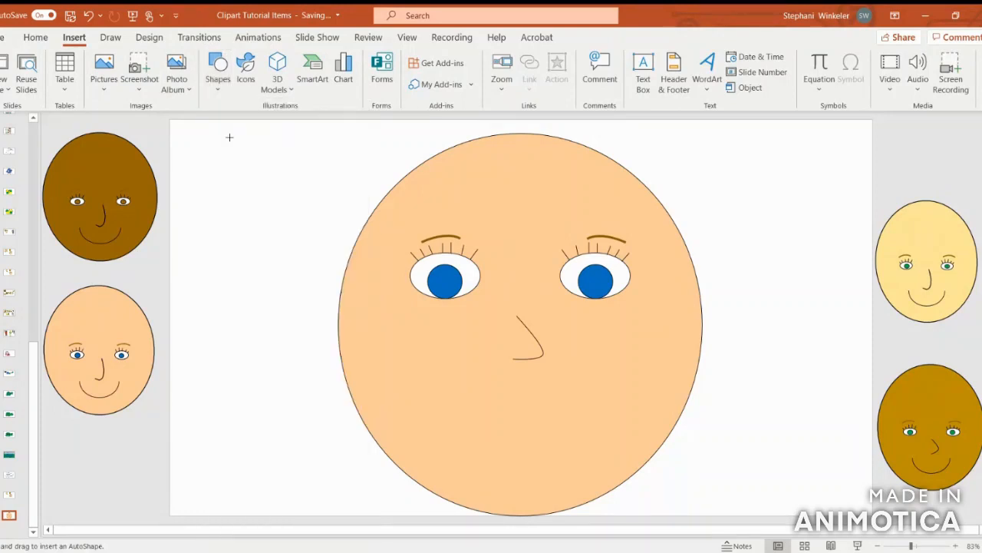
drag(220, 299, 261, 431)
drag(244, 274, 314, 385)
drag(237, 385, 213, 354)
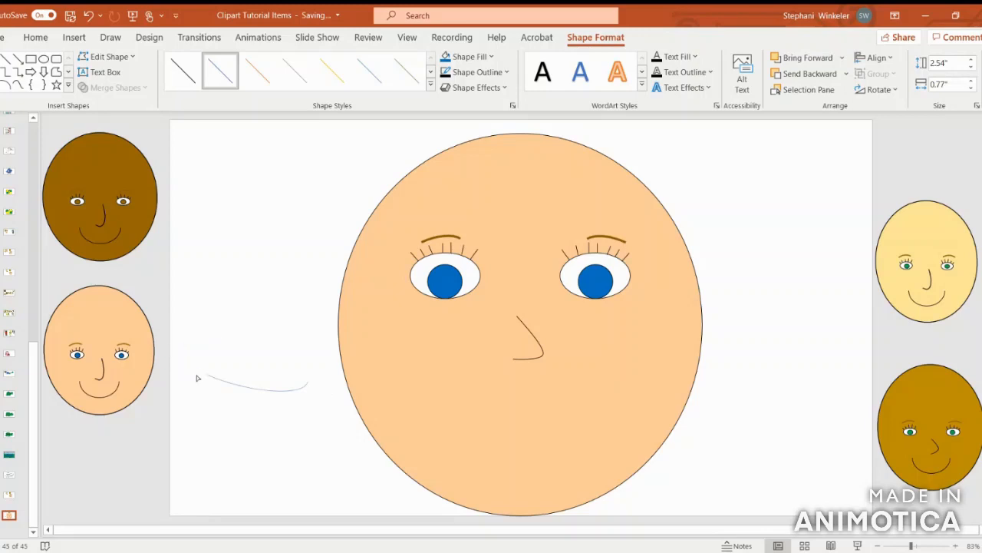
- Rotate the arc so it opens upward as a smile, adjust its ends and widen it to about 1.77"
drag(256, 386, 258, 388)
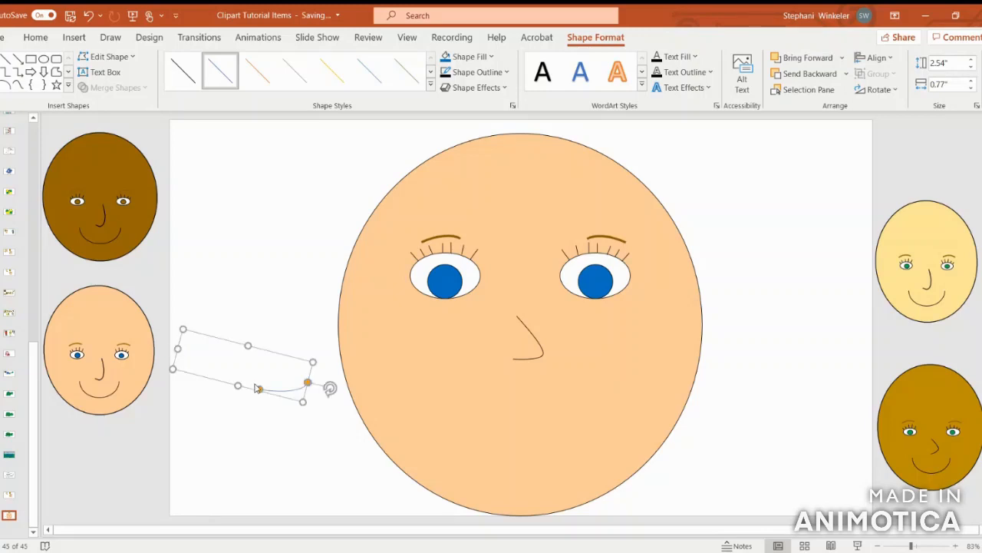
drag(329, 387, 300, 412)
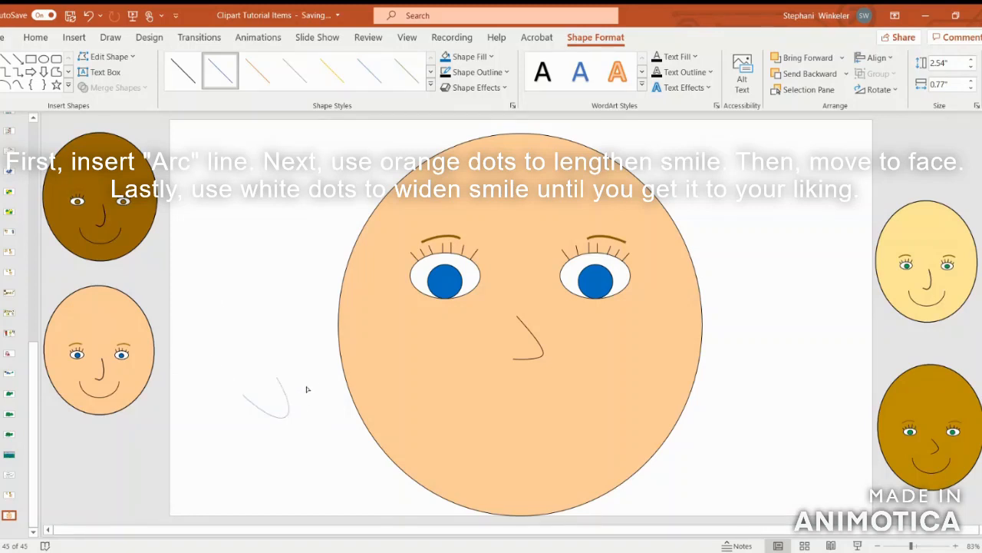
drag(307, 383, 294, 390)
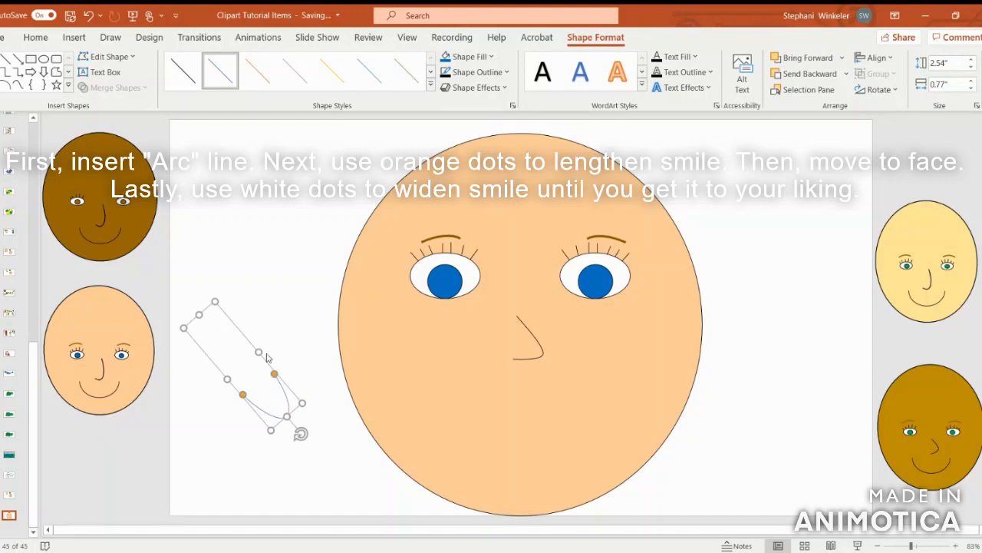
drag(259, 351, 316, 338)
drag(321, 416, 266, 438)
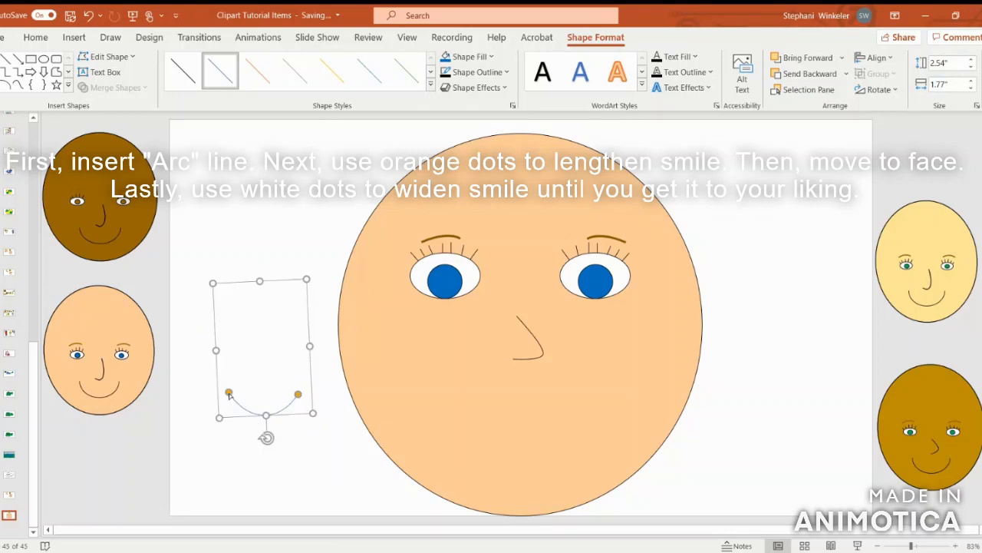
- Move the smile onto the face below the nose and widen it to about 3.37", extending its shorter end
drag(218, 350, 184, 361)
drag(272, 407, 580, 414)
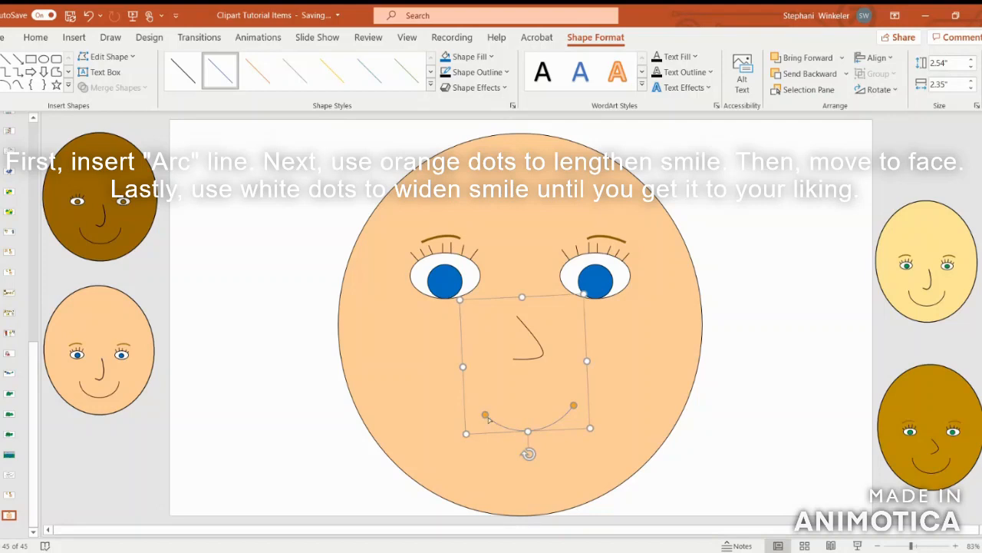
drag(486, 418, 475, 410)
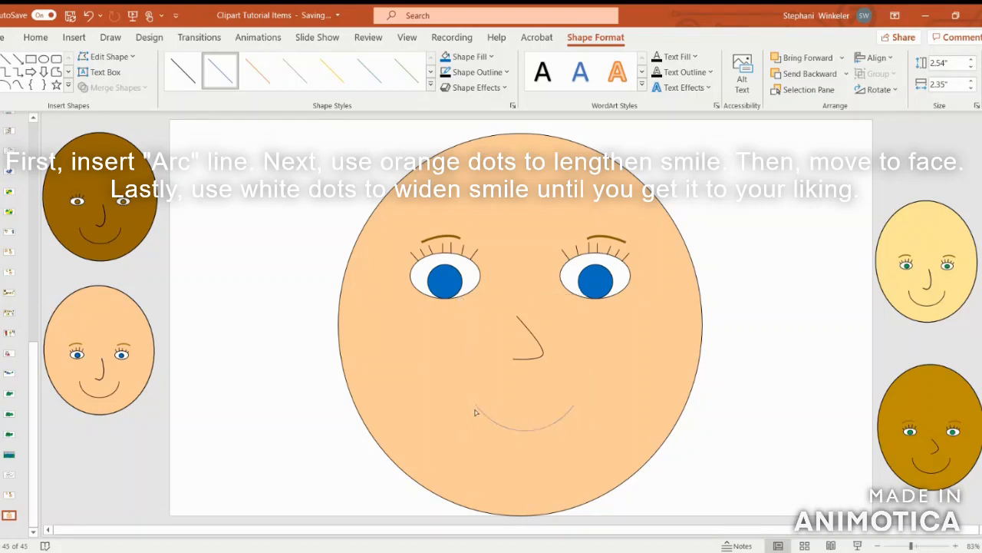
drag(477, 413, 477, 405)
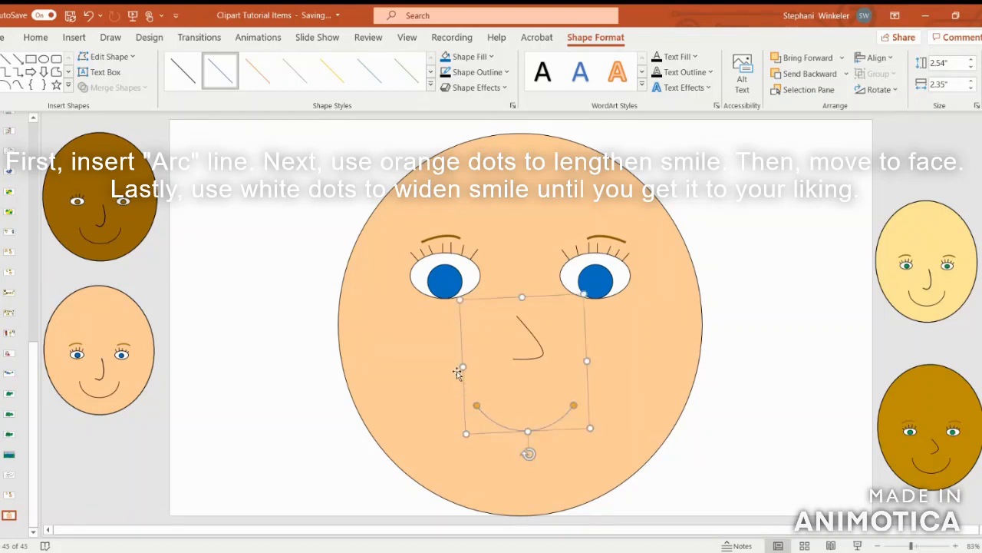
drag(462, 368, 420, 368)
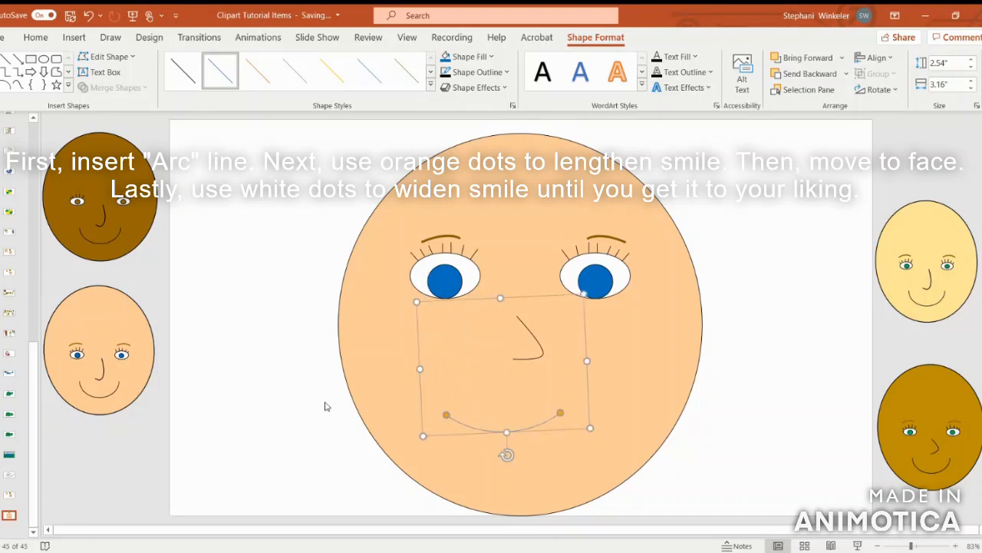
drag(587, 360, 598, 360)
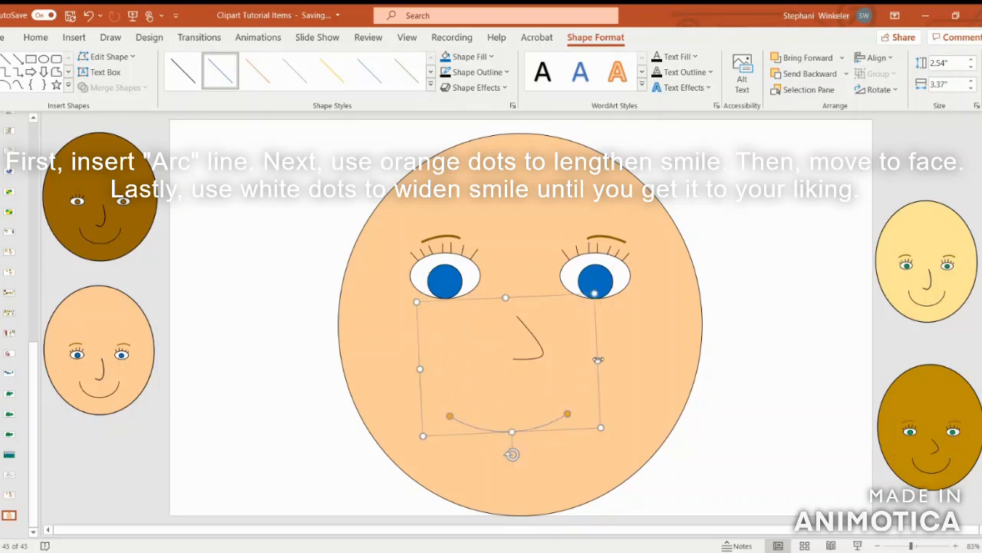
- Lengthen both ends of the smile evenly, and straighten and centre it beneath the nose
mouse_move(556, 425)
mouse_down()
mouse_move(568, 419)
mouse_move(568, 429)
mouse_up()
key(Escape)
click(603, 400)
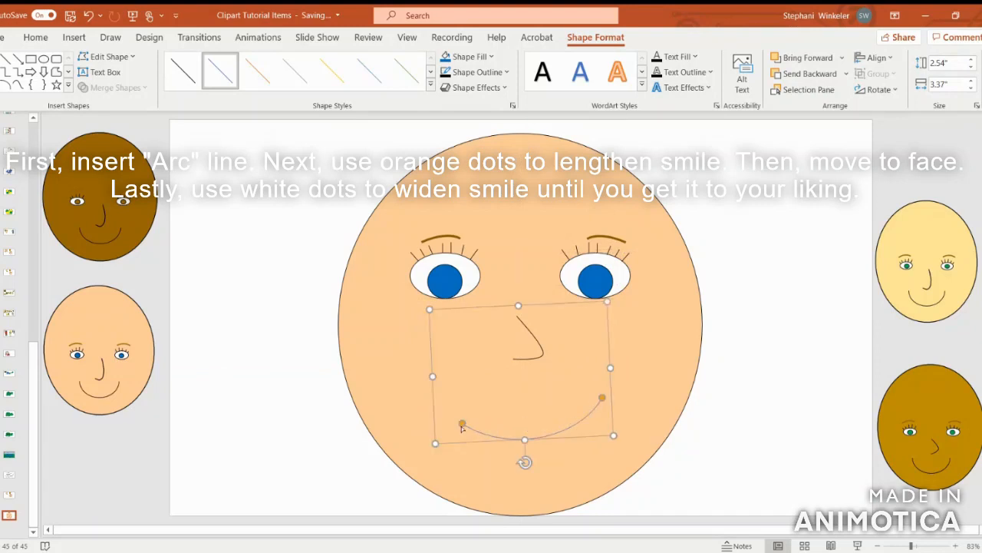
drag(462, 424, 444, 401)
drag(524, 464, 520, 460)
click(876, 58)
click(882, 103)
drag(602, 403, 606, 394)
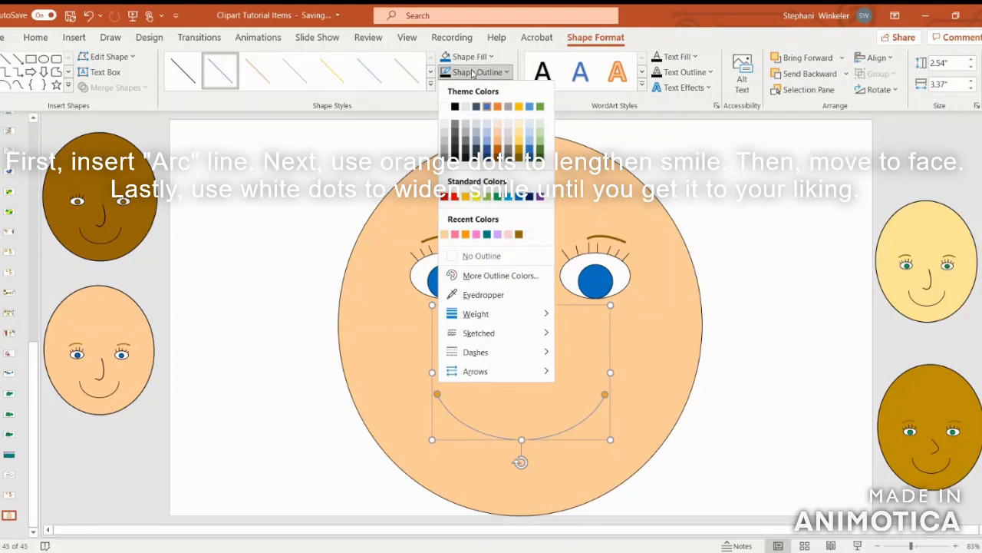
- Make the smile's outline black, trying a 2¼ pt weight before settling on 1 pt
mouse_move(492, 314)
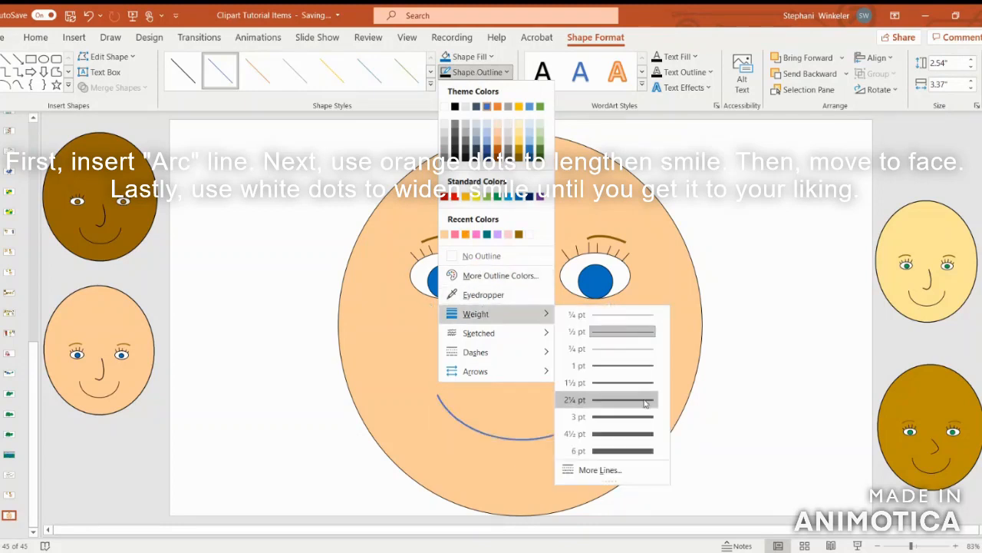
click(646, 400)
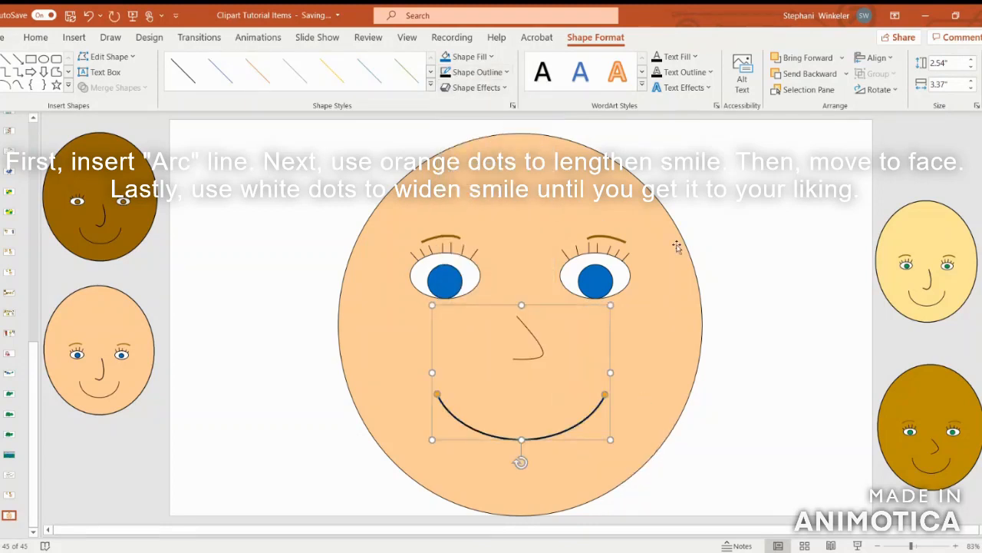
click(475, 71)
mouse_move(513, 313)
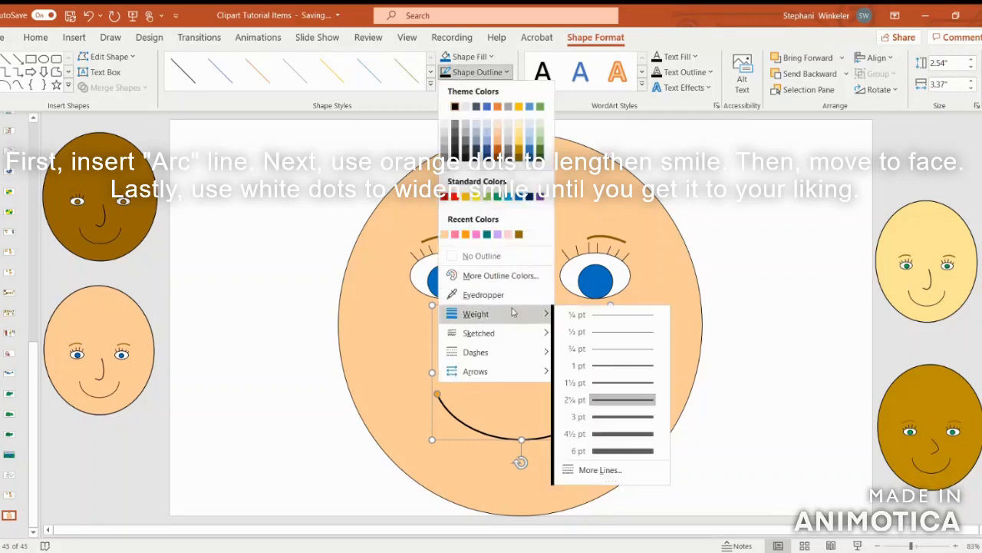
click(612, 372)
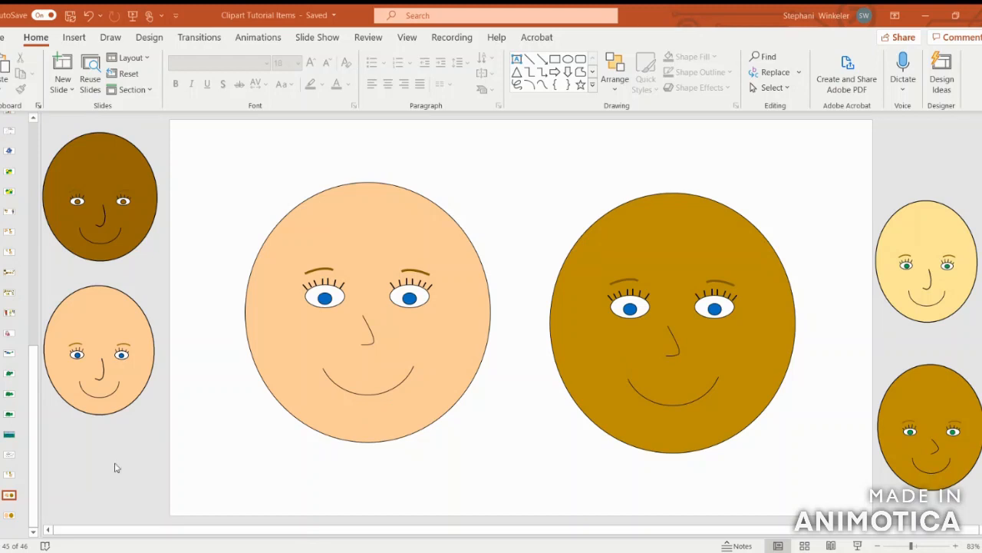
- On slide 46, shrink the peach face picture from its corner and move it into the blank area beside the brown face
click(9, 515)
click(368, 255)
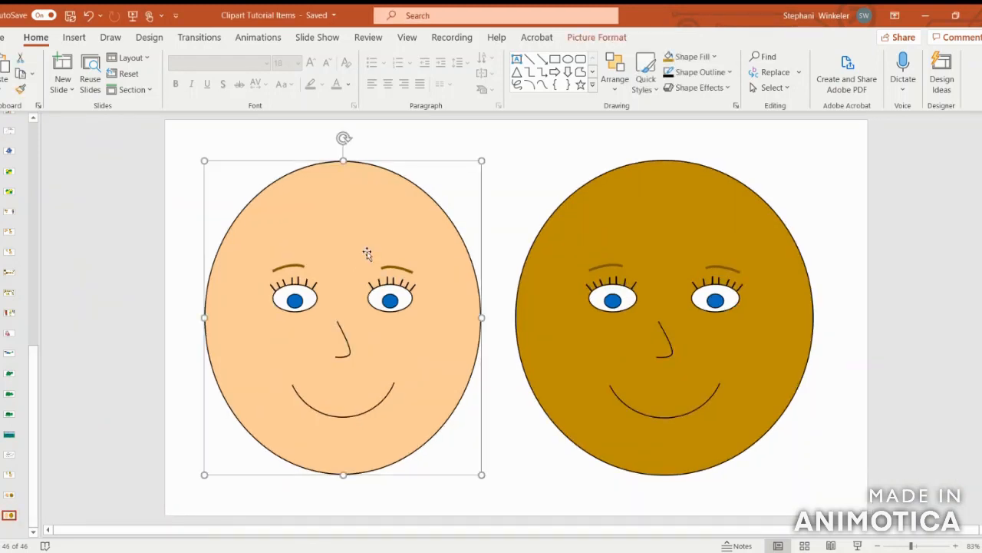
drag(481, 476, 300, 267)
drag(264, 229, 316, 338)
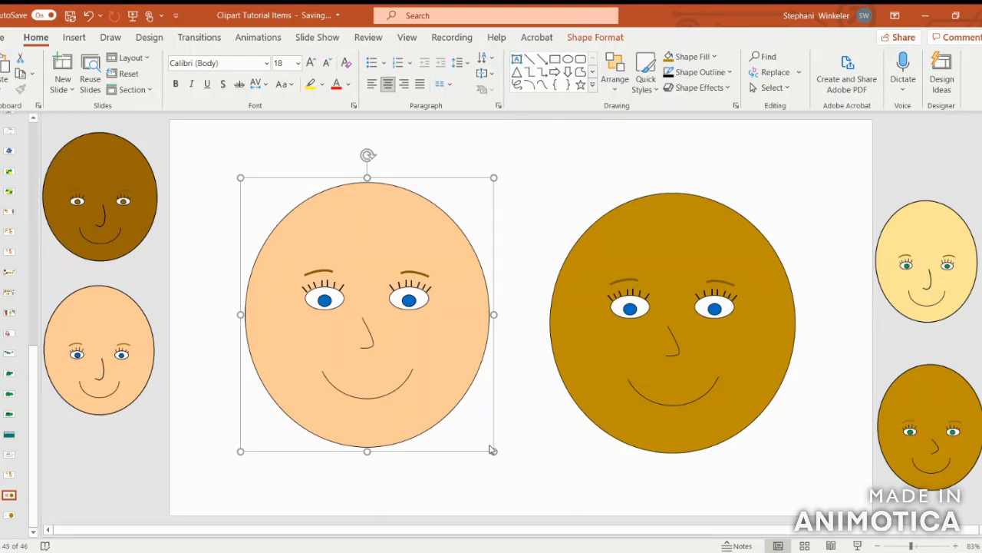
- Return to slide 46, shift the small peach face picture slightly toward the brown face and enlarge it from its corner
click(8, 513)
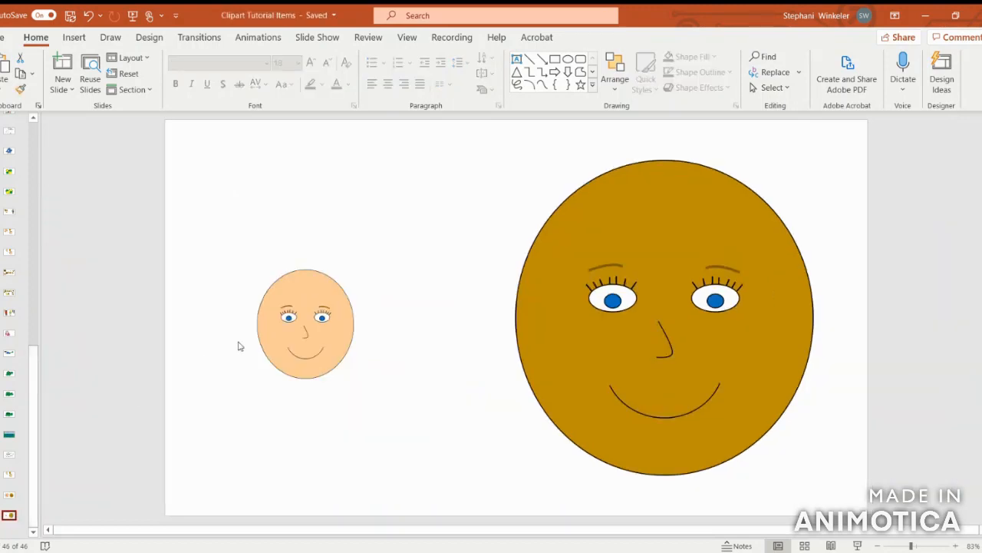
click(284, 312)
mouse_move(353, 268)
mouse_down()
mouse_move(381, 233)
mouse_move(330, 274)
mouse_move(346, 278)
mouse_up()
drag(275, 341, 310, 329)
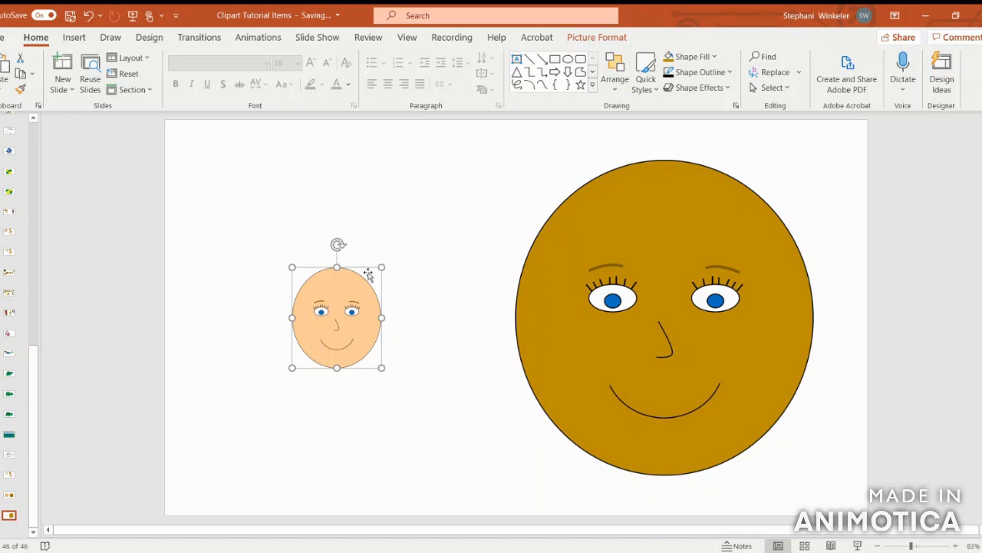
drag(379, 266, 466, 177)
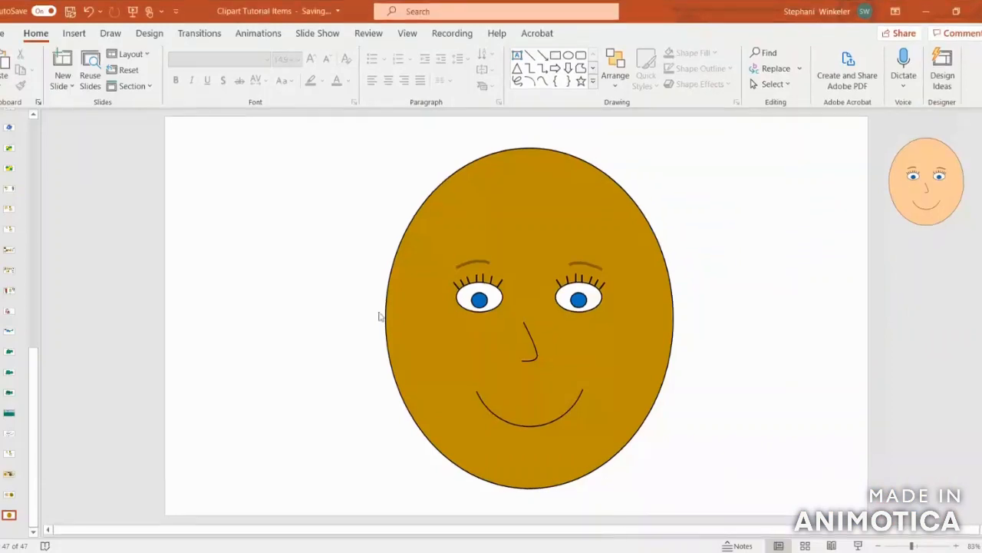
- Draw long wavy hair around the face as one closed Scribble freeform about 8.3 inches wide, starting and ending at the forehead parting
click(80, 38)
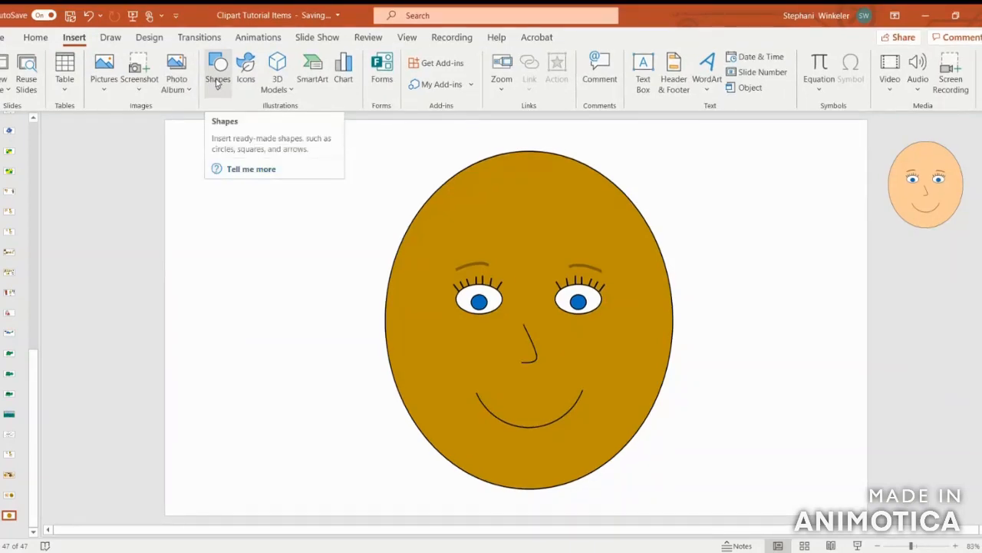
click(217, 79)
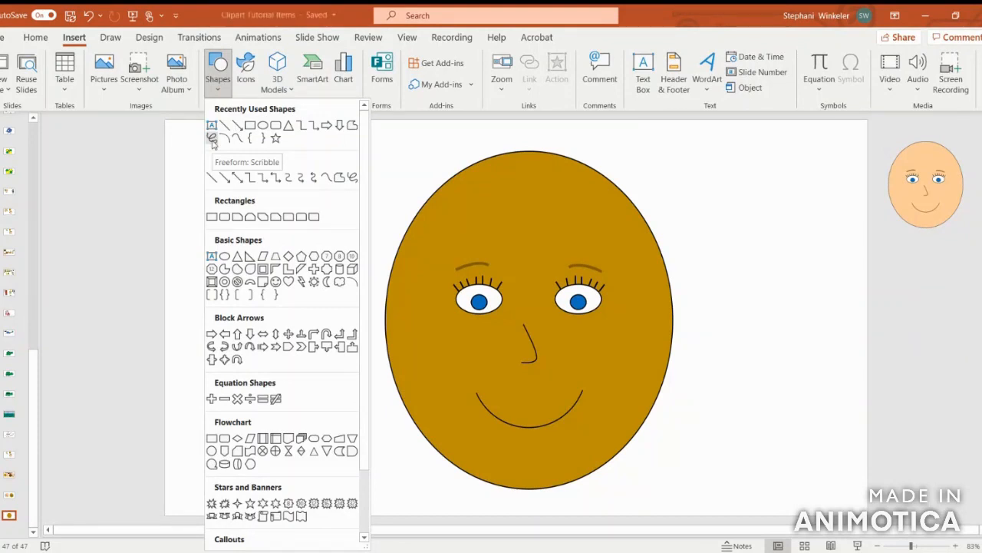
click(212, 138)
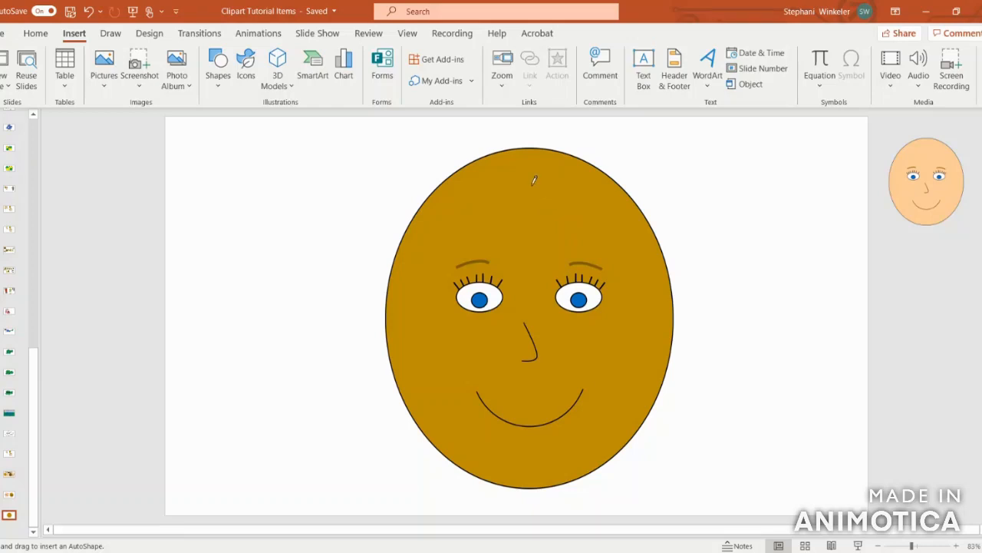
mouse_move(531, 179)
mouse_down()
mouse_move(540, 207)
mouse_move(627, 252)
mouse_move(649, 301)
mouse_move(653, 337)
mouse_move(637, 396)
mouse_move(643, 445)
mouse_move(623, 519)
mouse_move(628, 552)
mouse_move(737, 529)
mouse_move(731, 350)
mouse_move(697, 206)
mouse_move(669, 172)
mouse_move(605, 129)
mouse_move(484, 127)
mouse_move(394, 165)
mouse_move(345, 223)
mouse_move(317, 284)
mouse_move(325, 381)
mouse_move(310, 445)
mouse_move(321, 495)
mouse_move(301, 547)
mouse_move(405, 543)
mouse_move(436, 384)
mouse_move(421, 268)
mouse_move(435, 233)
mouse_move(461, 212)
mouse_move(529, 187)
mouse_up()
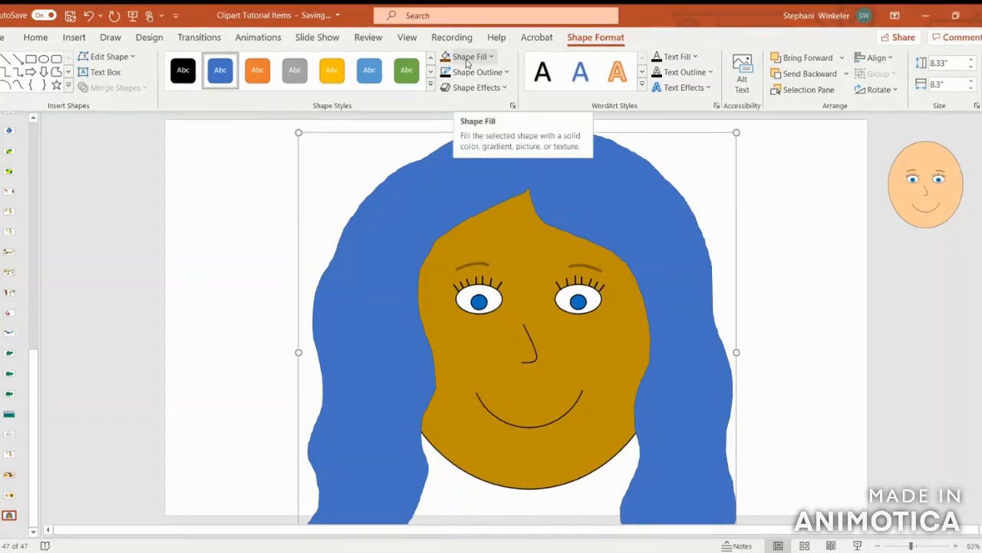
- Fill the hair shape with dark brown and give it a black 3 pt outline
click(467, 59)
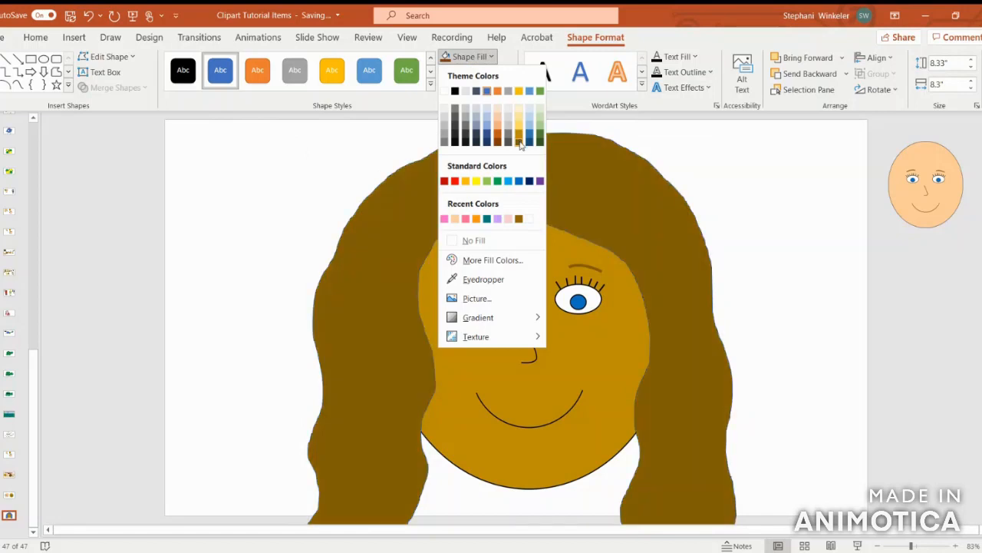
click(519, 142)
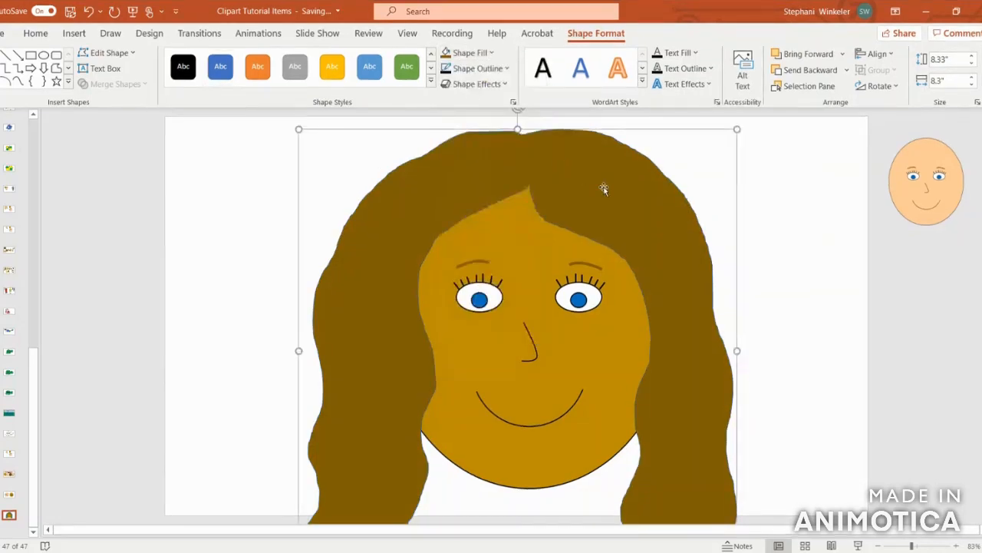
click(454, 70)
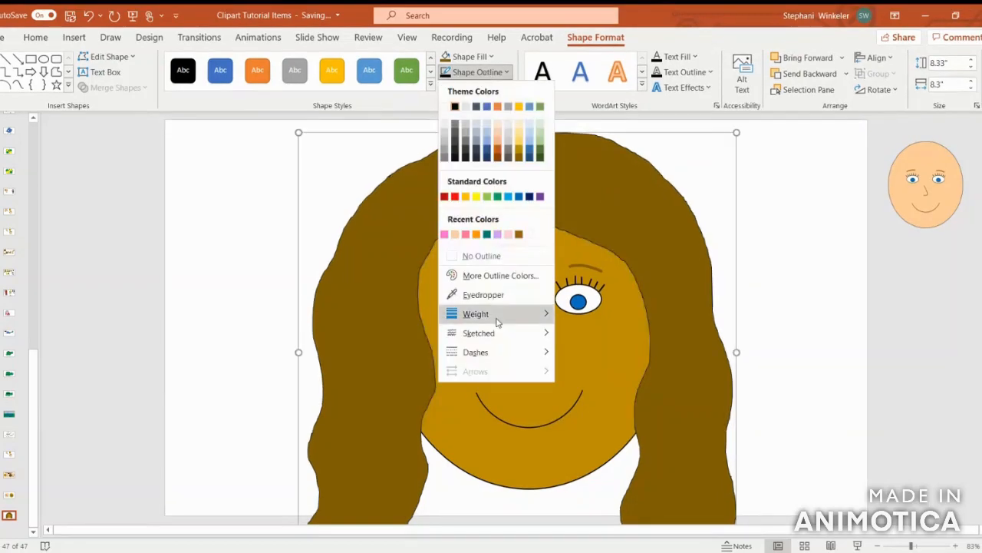
mouse_move(545, 317)
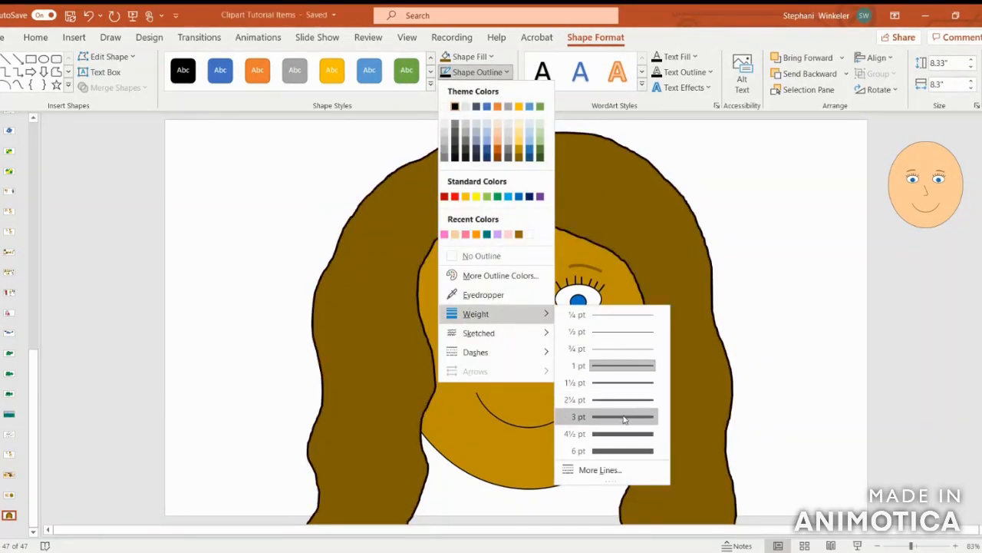
click(623, 416)
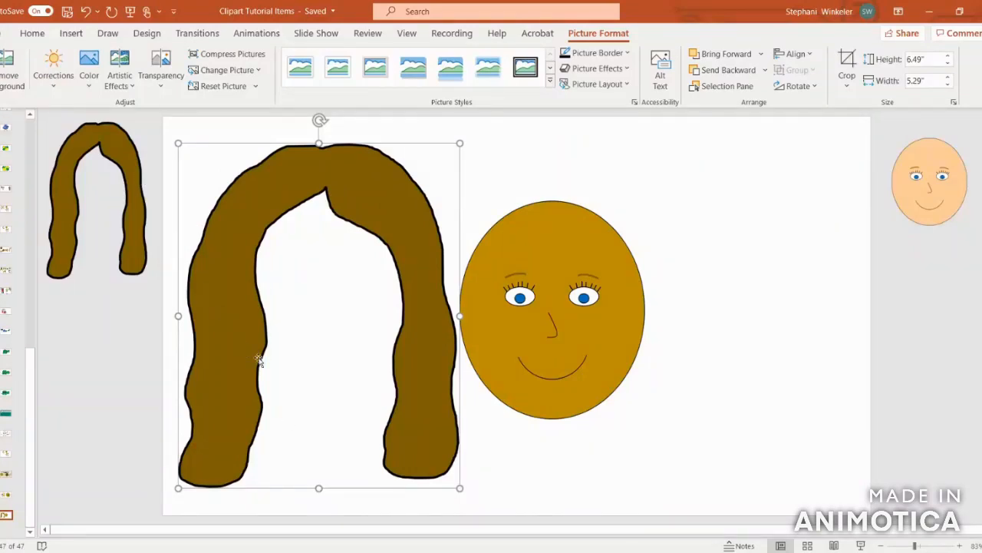
- Crop the large hair picture at the central parting so that only its right half remains
click(100, 149)
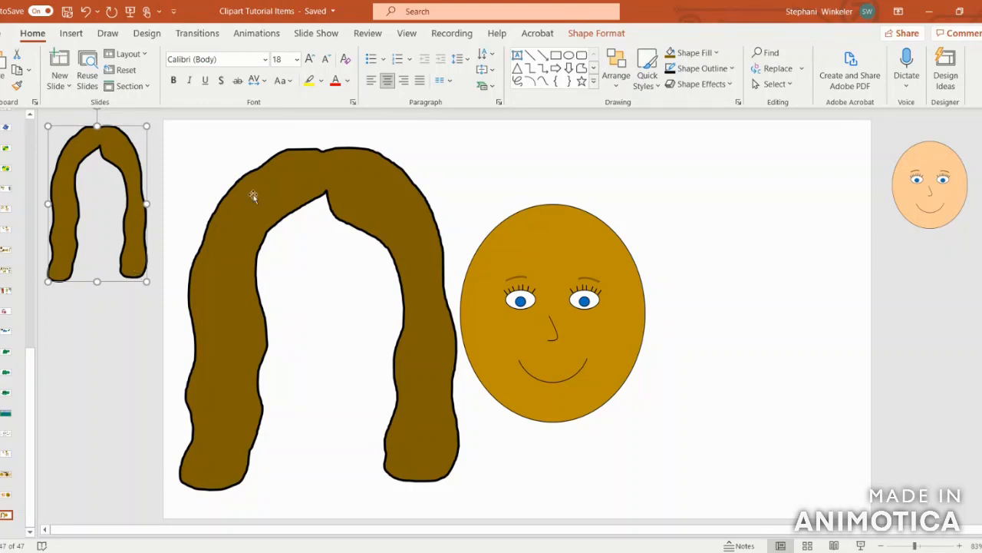
click(397, 187)
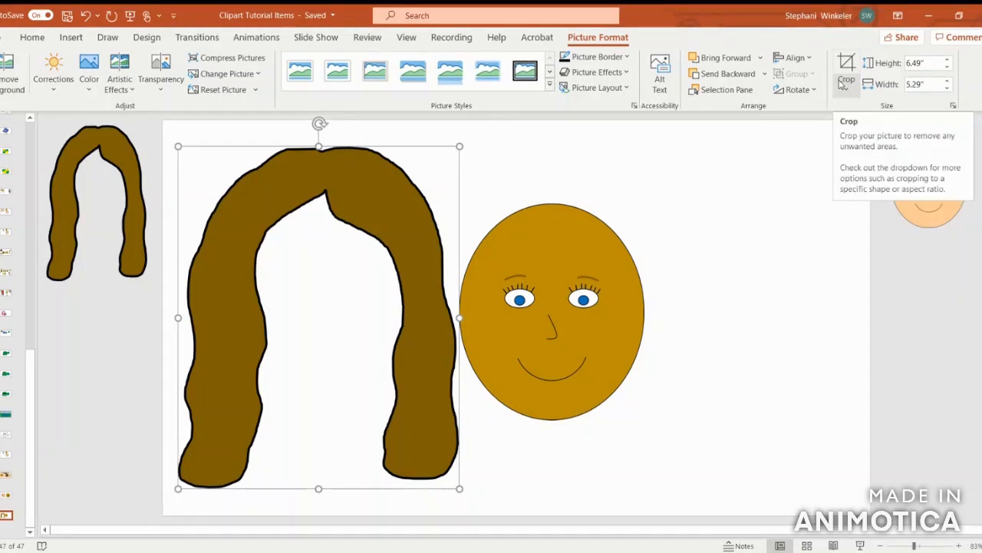
click(846, 86)
click(856, 108)
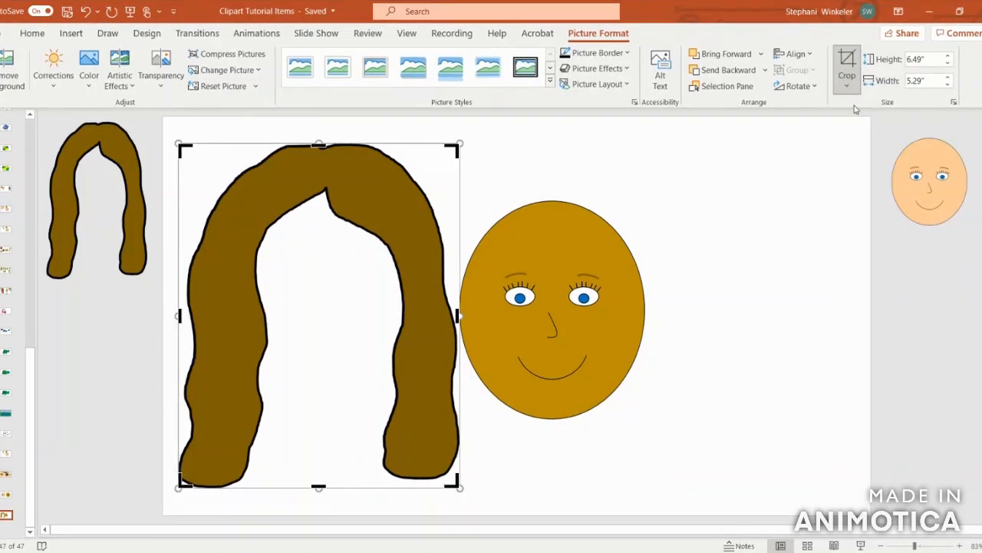
drag(178, 314, 323, 306)
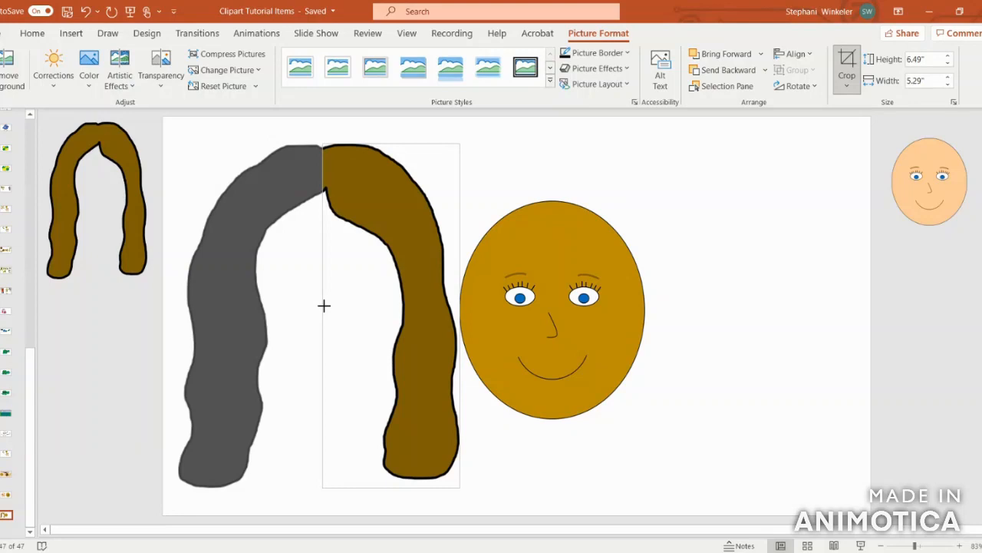
drag(324, 306, 324, 305)
click(729, 273)
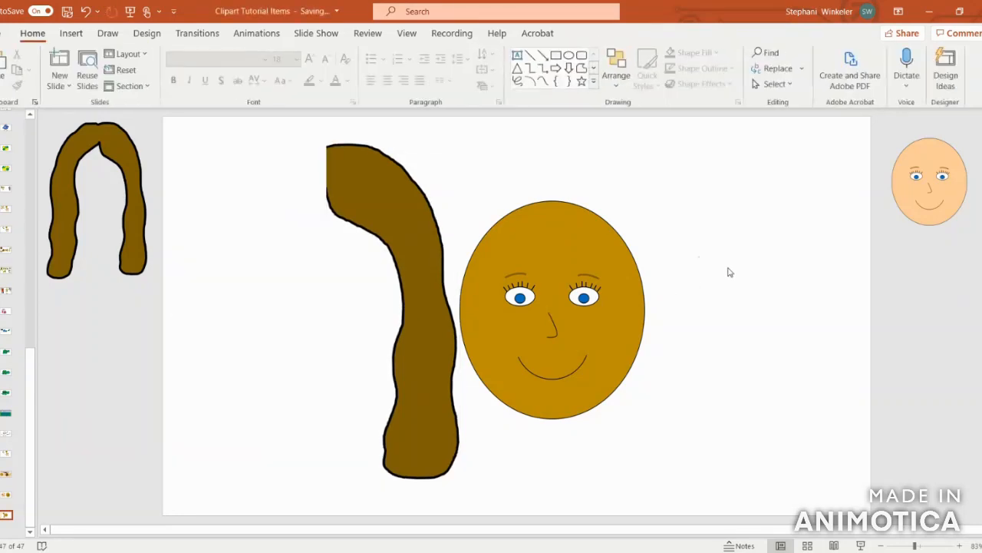
- Duplicate the cropped hair half, place the copy on its left and flip the copy horizontally
click(416, 199)
key(ctrl+c)
key(ctrl+v)
drag(416, 197, 276, 191)
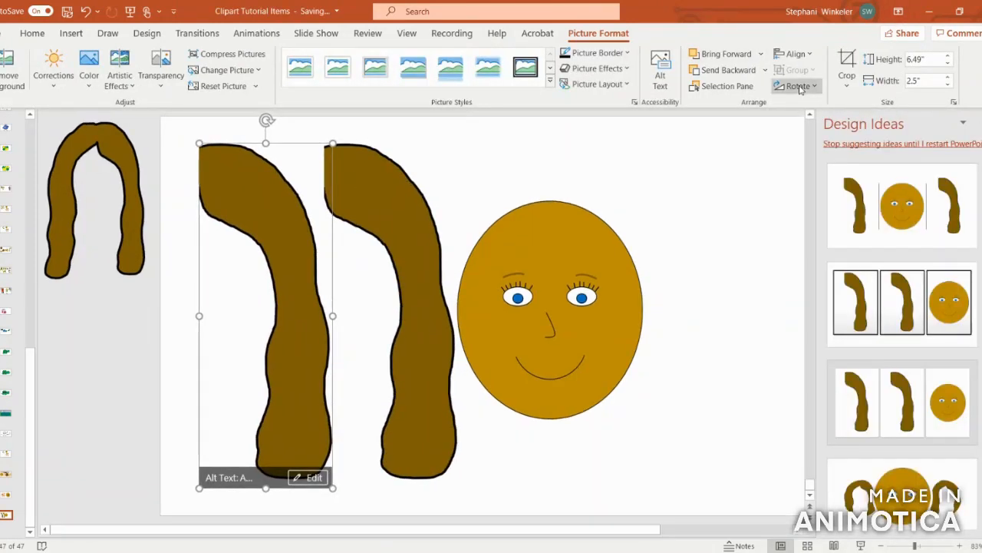
click(800, 89)
click(822, 162)
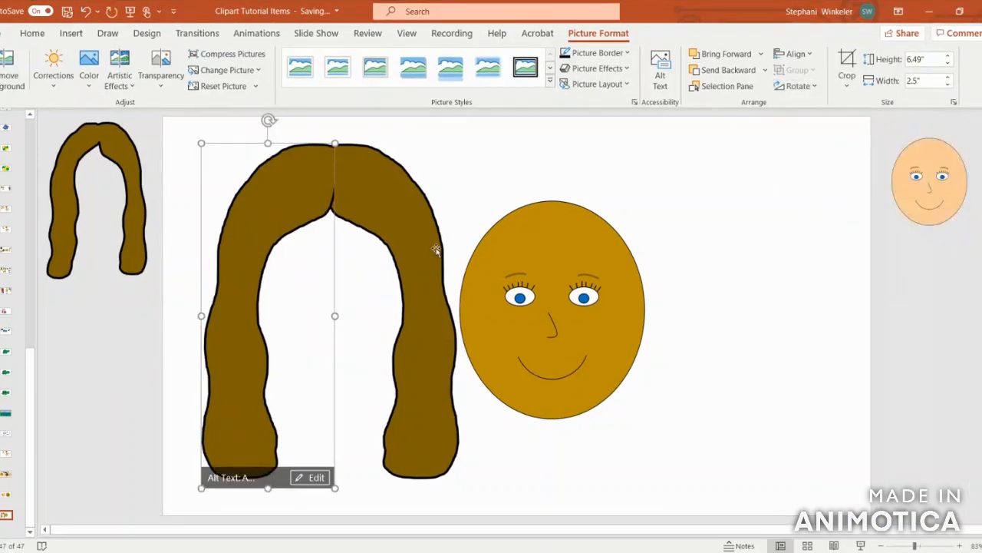
- Butt the mirrored hair half against the other half at the parting and group the two pictures
click(501, 187)
drag(294, 213, 286, 209)
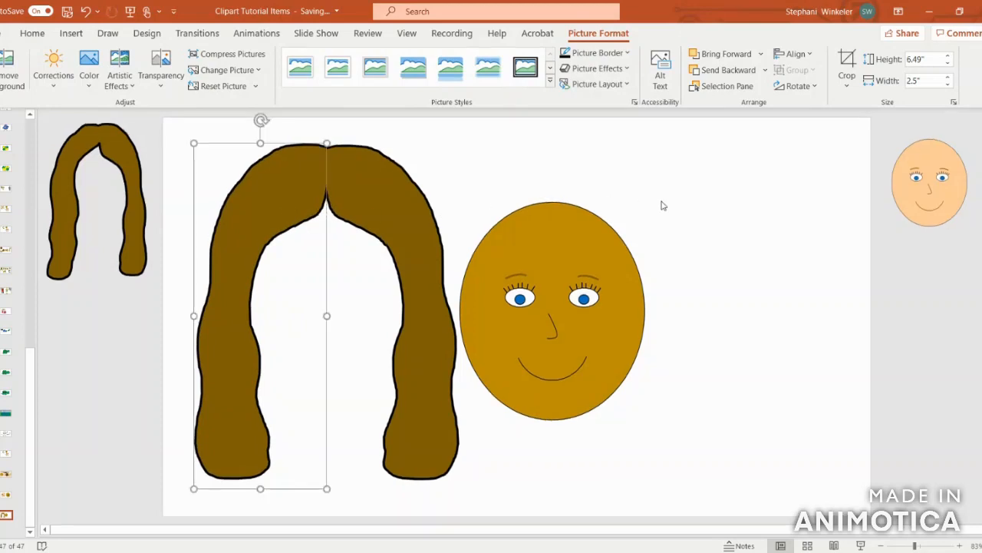
click(663, 205)
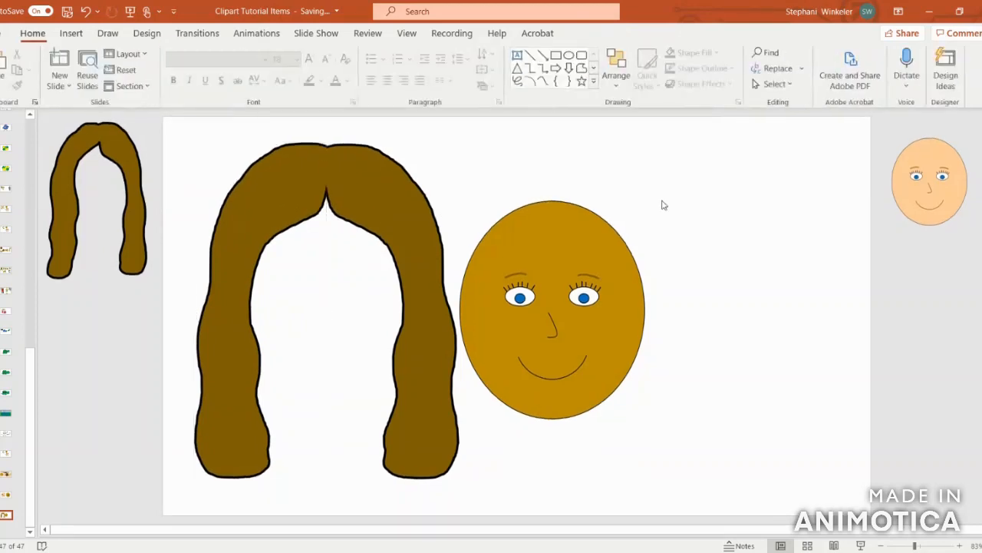
click(398, 201)
drag(394, 192, 394, 191)
shift+click(284, 202)
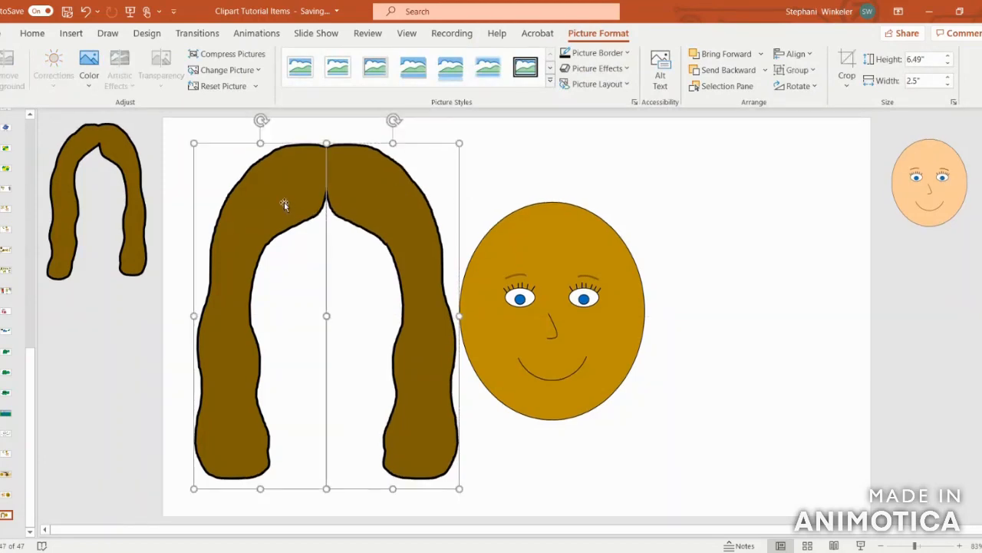
right_click(284, 204)
mouse_move(340, 295)
click(427, 298)
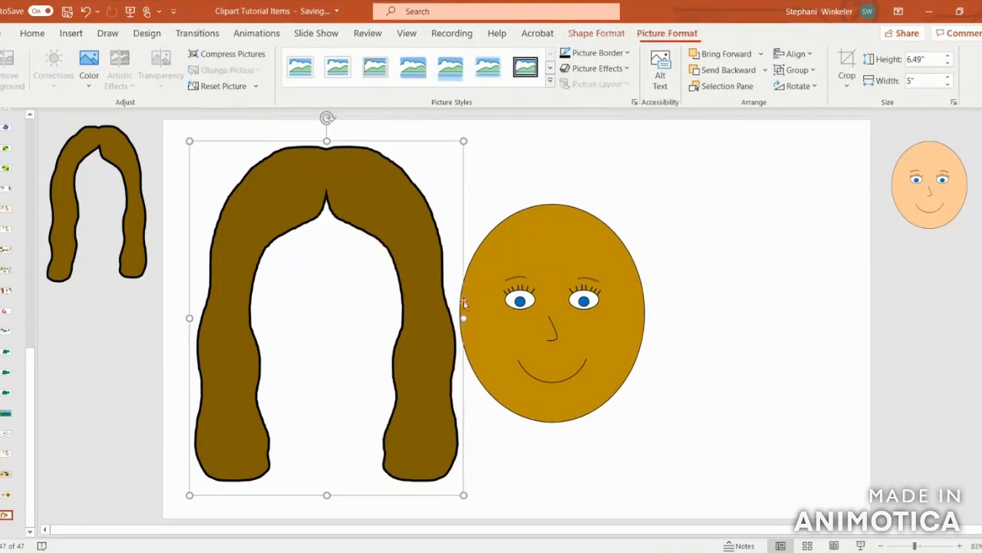
- Shrink the grouped hair, place it over the brown face and stretch its sides to frame the face, about 5.4 inches wide
drag(465, 496, 426, 471)
drag(406, 373, 648, 399)
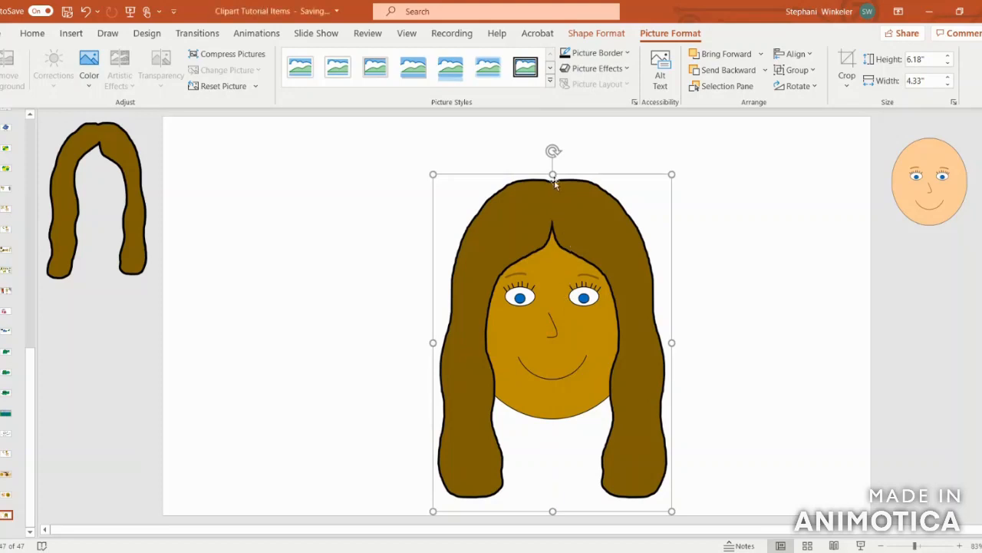
drag(553, 172, 554, 171)
drag(432, 340, 411, 340)
drag(669, 343, 697, 340)
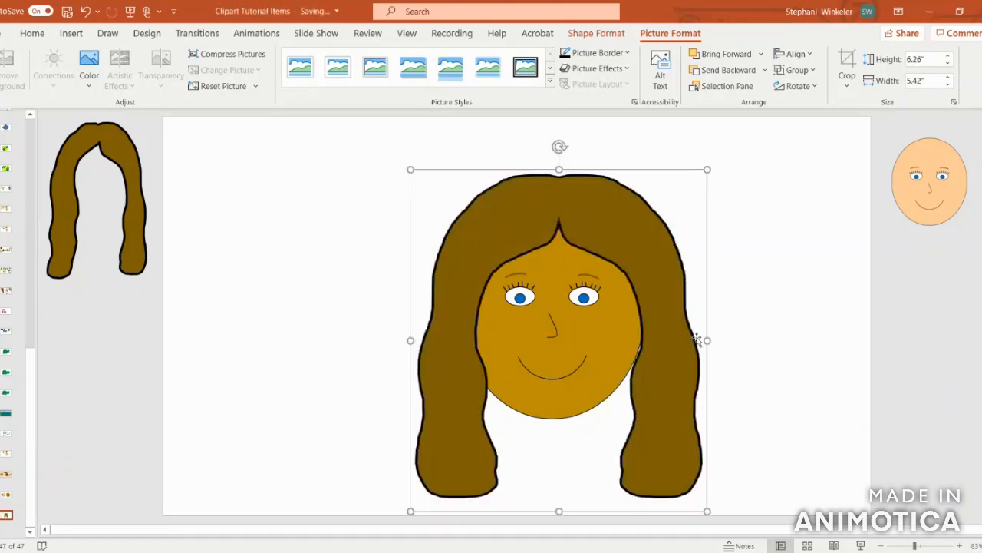
drag(629, 246, 623, 253)
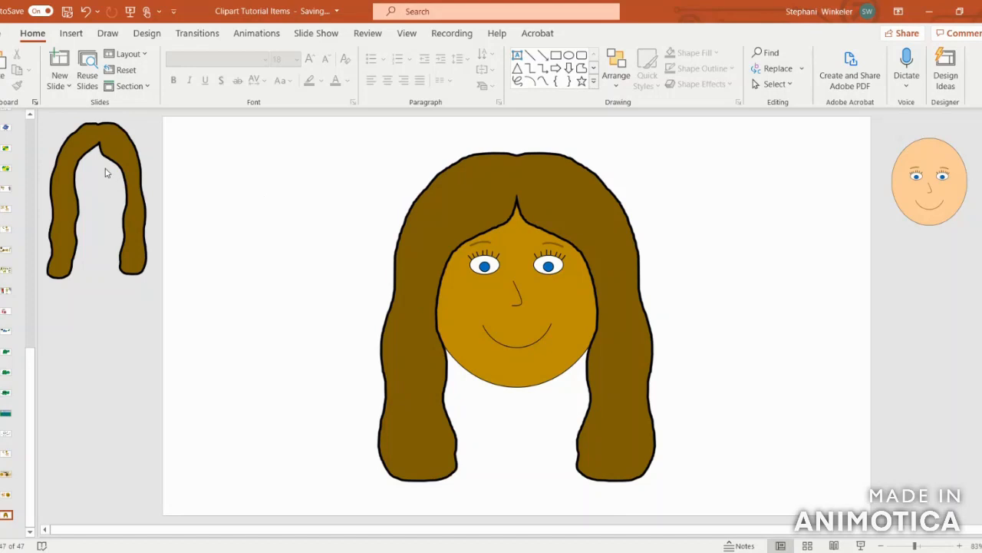
- Draw a short bent hair-strand line about 0.74 by 0.25 inches in the blank area beside the head using the Freeform shape
click(73, 34)
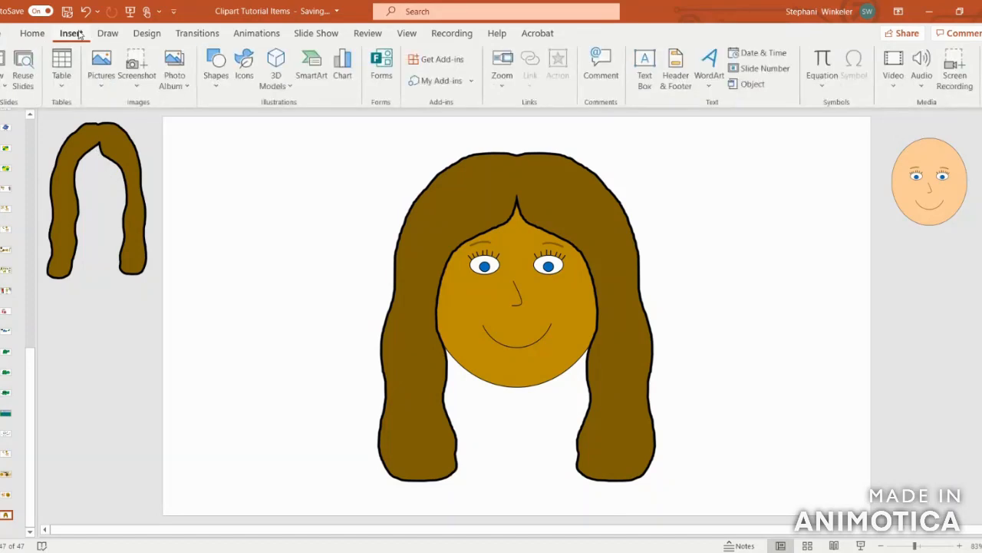
click(216, 73)
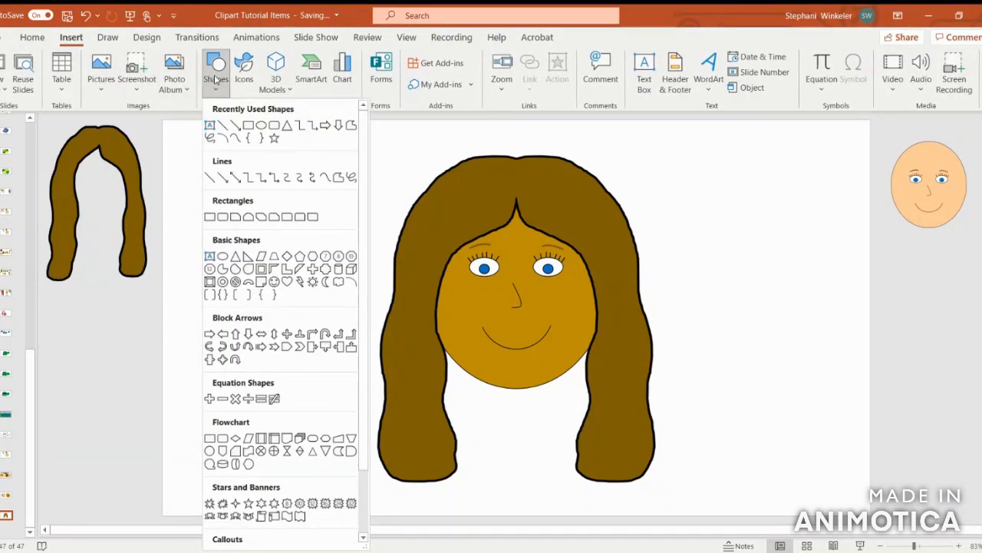
click(352, 126)
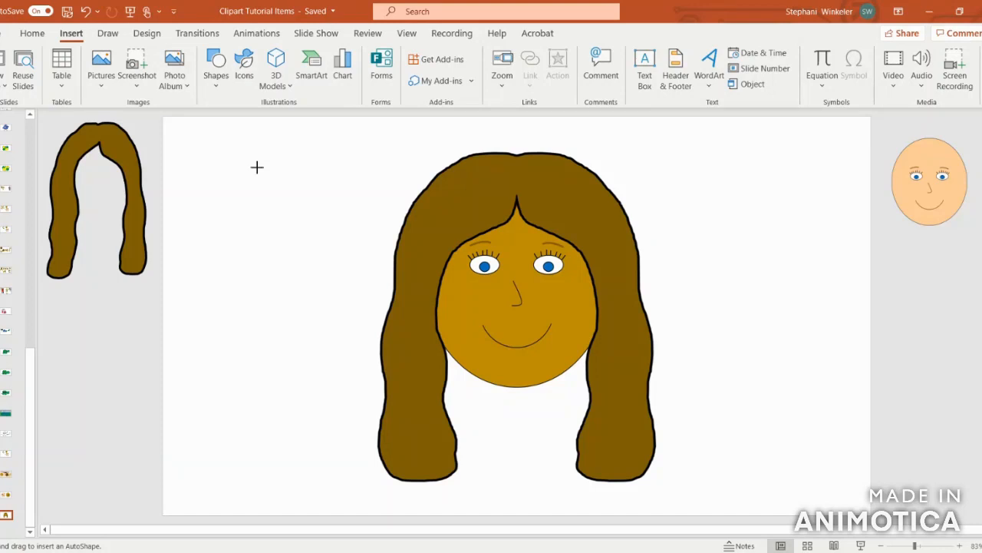
drag(257, 167, 269, 198)
double_click(269, 206)
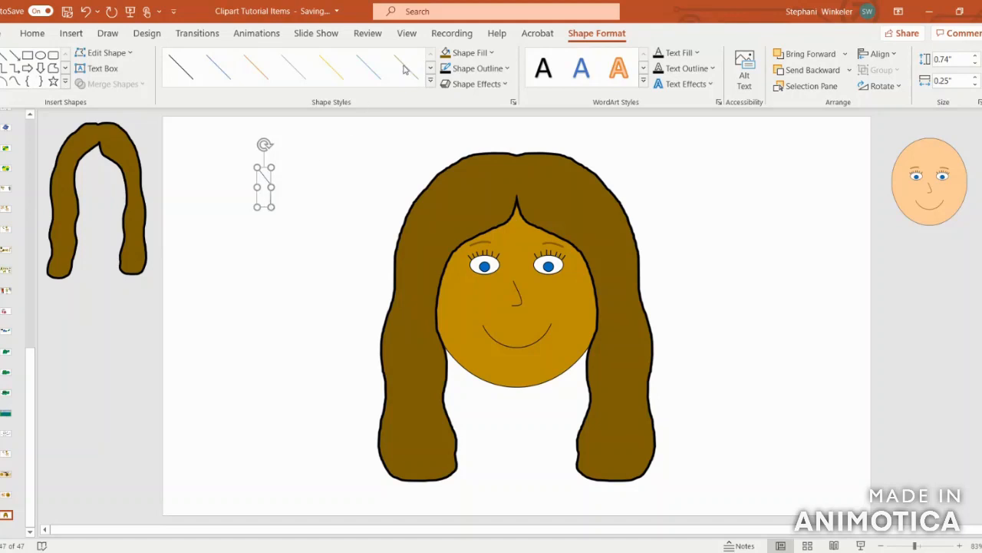
- Set the strand line's weight to 2¼ pt, then rotate and place it on the hair to the right of the parting
click(476, 72)
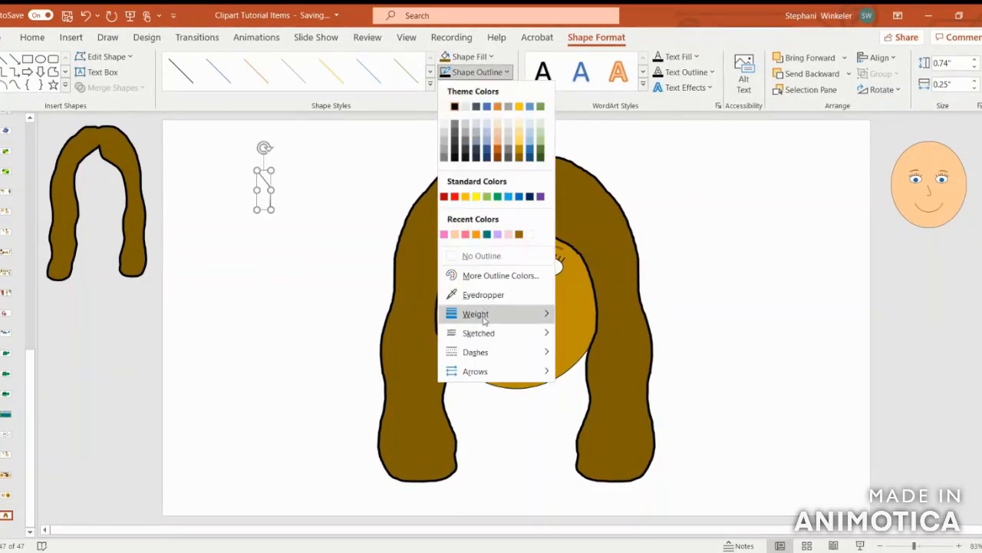
mouse_move(499, 314)
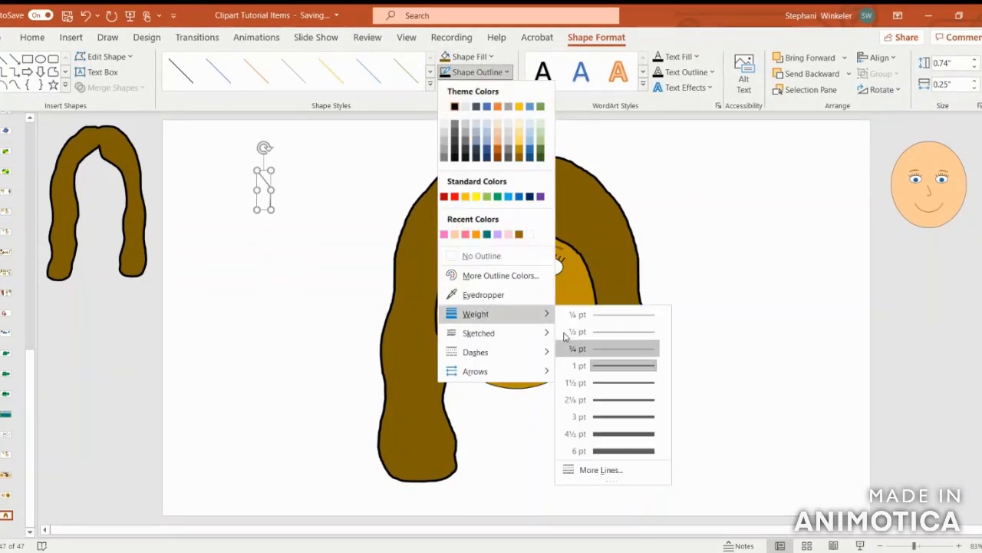
click(614, 407)
drag(263, 147, 555, 180)
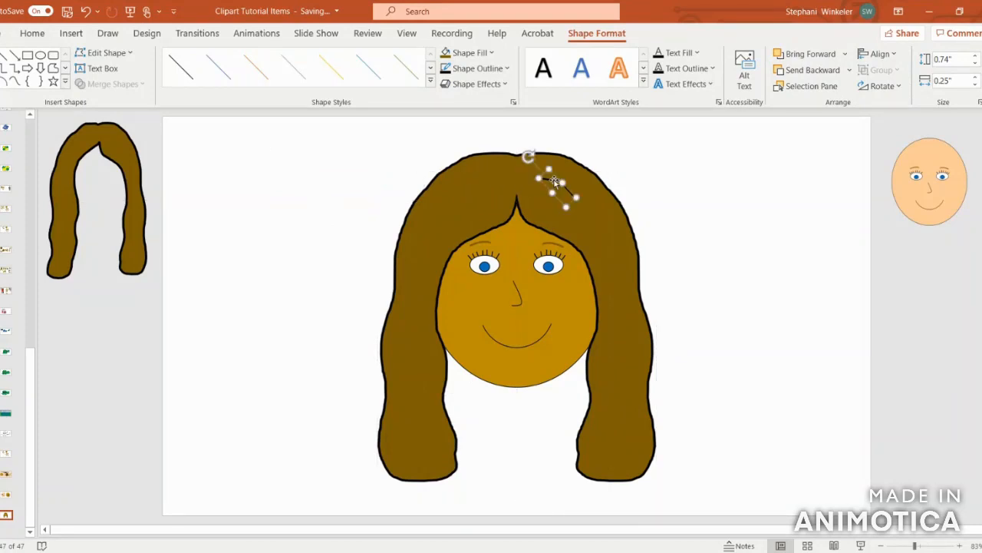
- Duplicate the strand line and arrange the copy just below the original, undoing the accidental shift of the hair
key(ctrl+v)
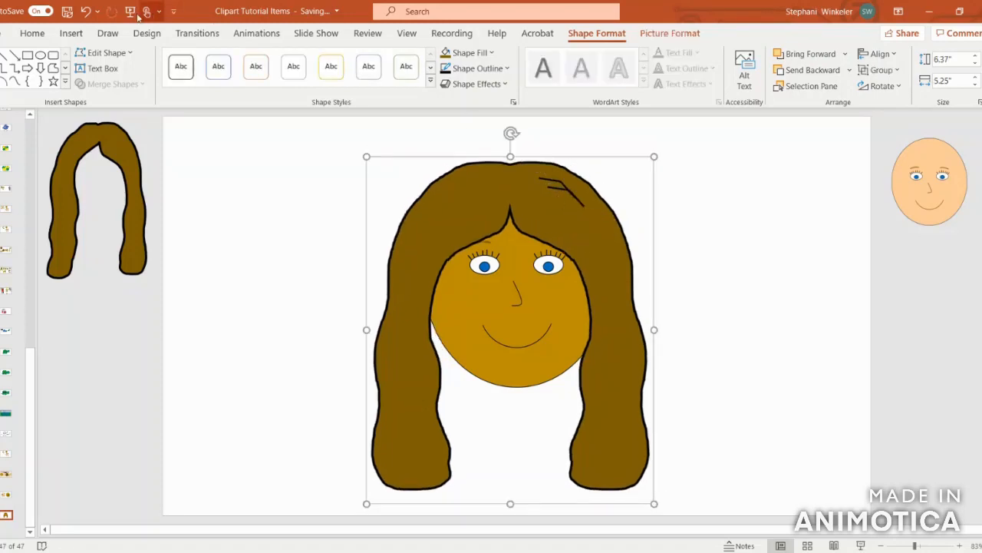
click(86, 12)
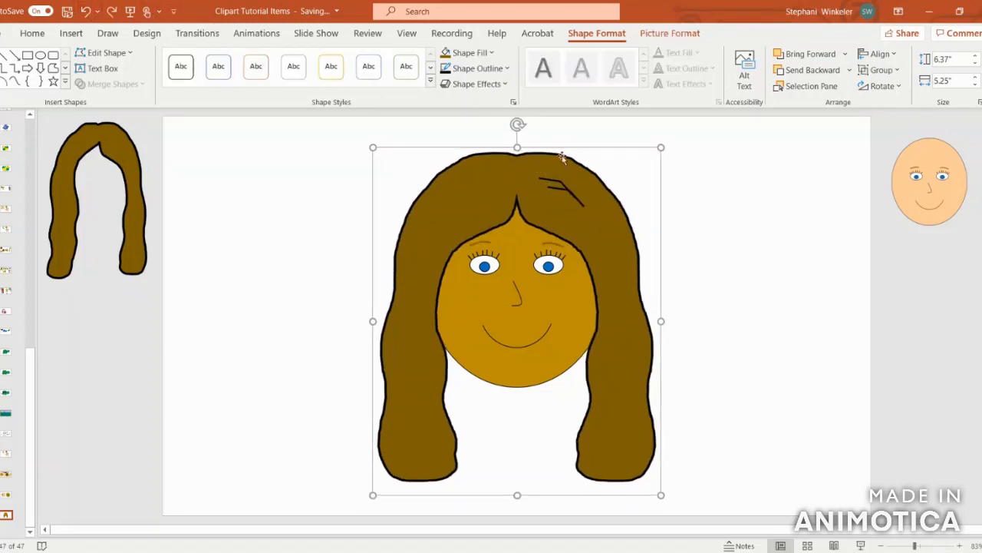
click(554, 188)
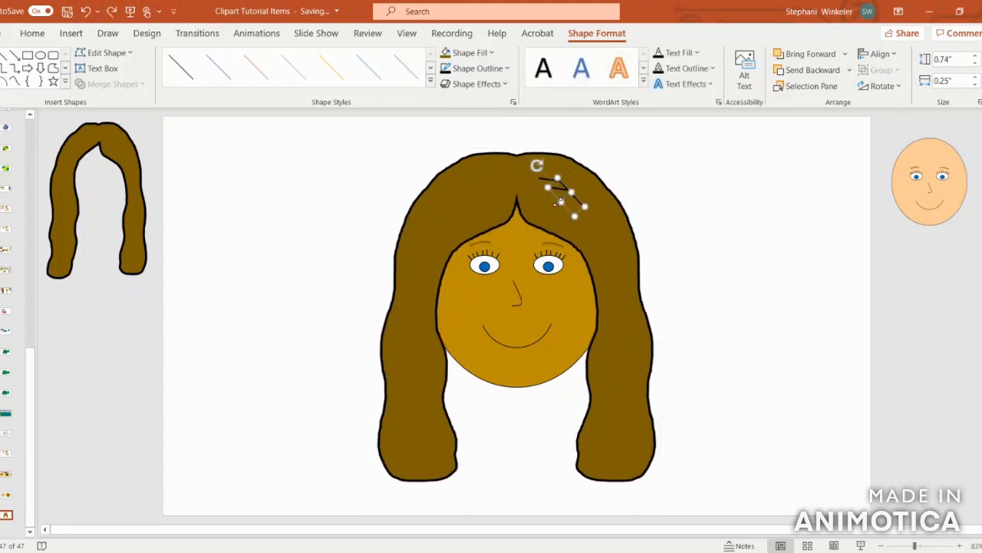
mouse_move(556, 191)
mouse_down()
mouse_move(554, 206)
mouse_move(541, 202)
mouse_move(568, 191)
mouse_up()
click(558, 181)
click(727, 235)
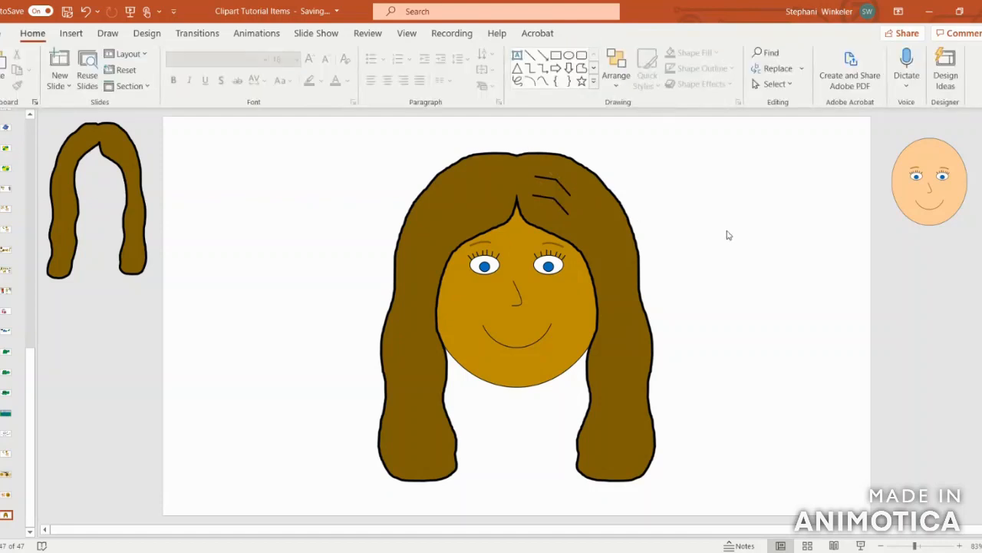
click(556, 180)
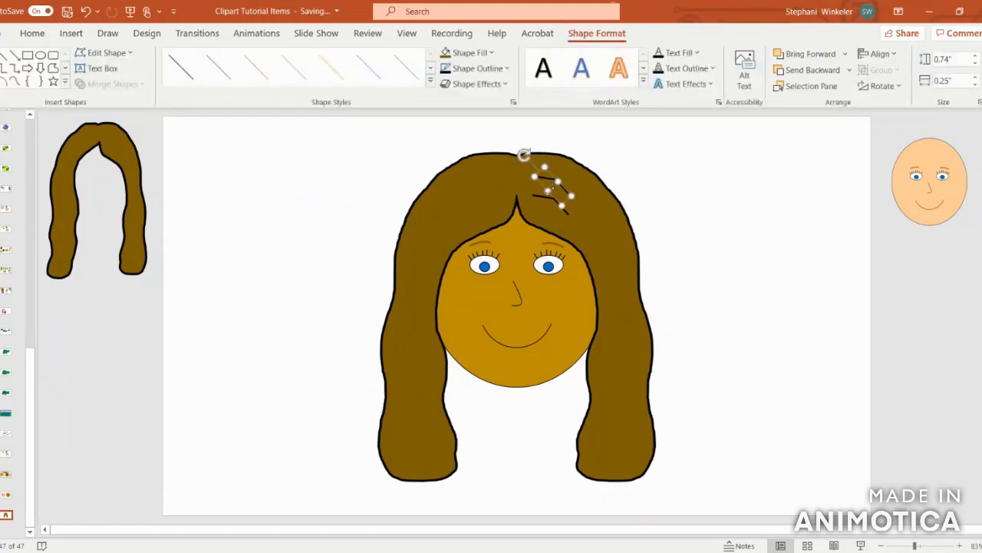
- Group the two strand lines on the hair to the right of the parting
shift+click(545, 202)
click(881, 70)
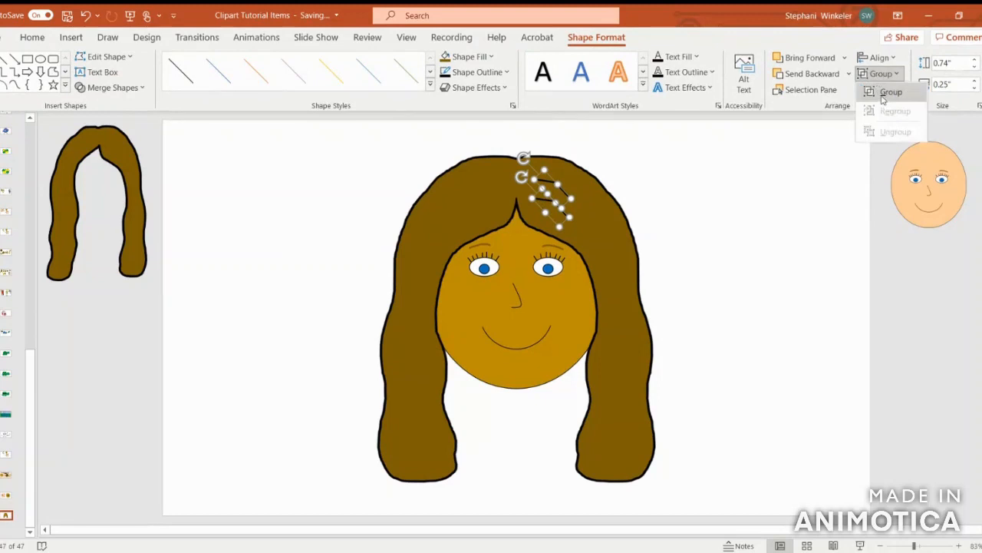
click(884, 92)
- Paste a copy of the strand group, flip it horizontally and place it left of the parting, spacing both pairs evenly
key(ctrl+v)
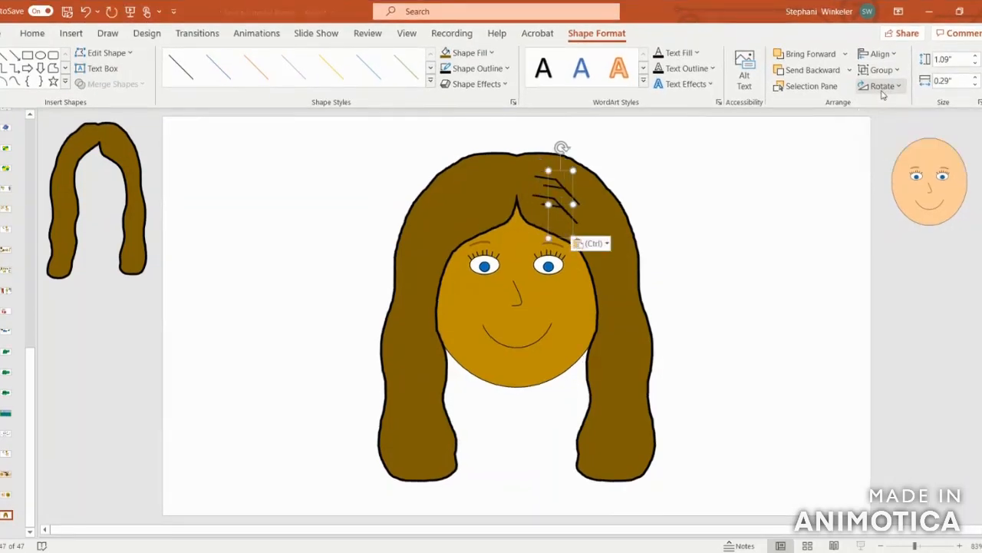
click(882, 86)
click(906, 162)
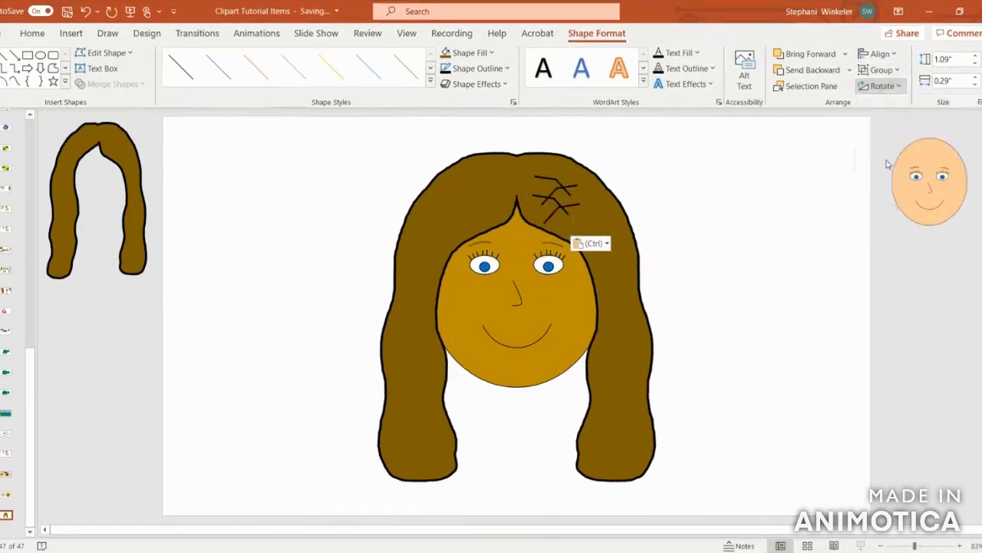
drag(572, 183, 495, 172)
click(564, 181)
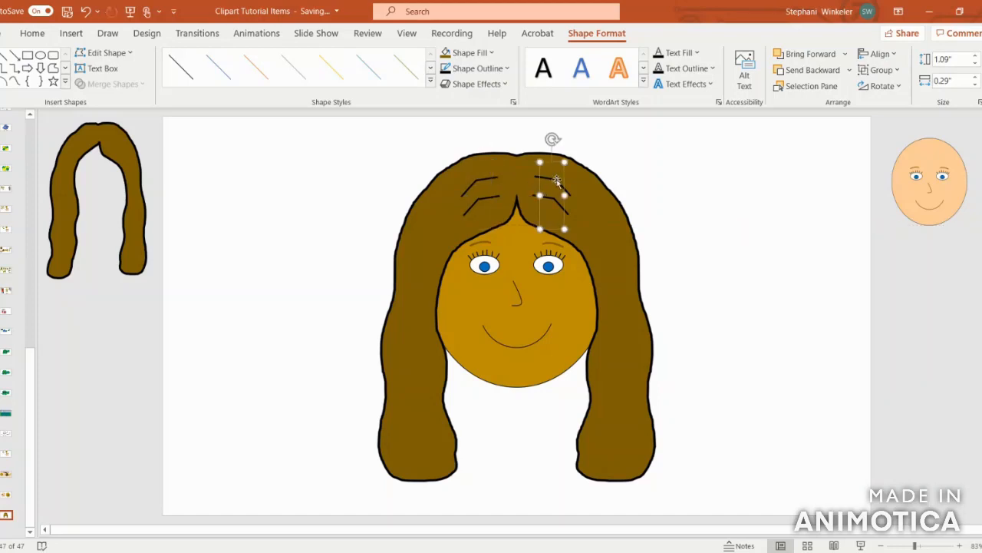
drag(564, 180, 567, 179)
click(719, 219)
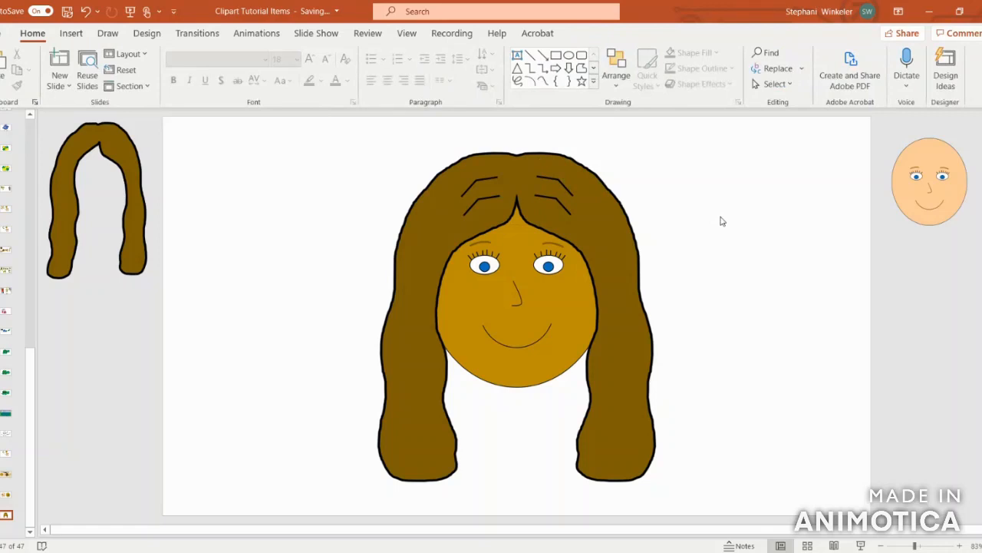
- Draw a straight vertical parting line about 0.92 inches long from the top of the hair to the point above the forehead
click(70, 34)
click(224, 92)
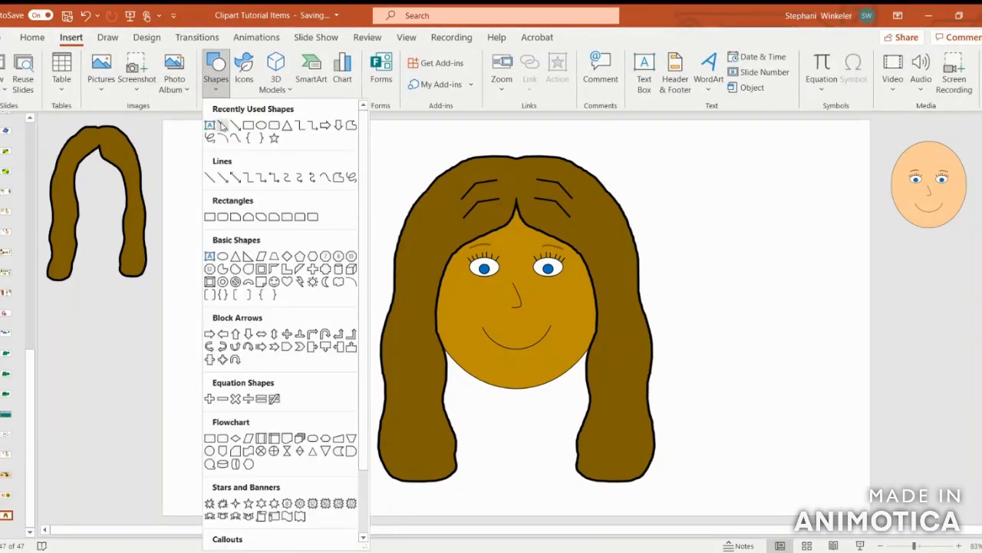
click(228, 121)
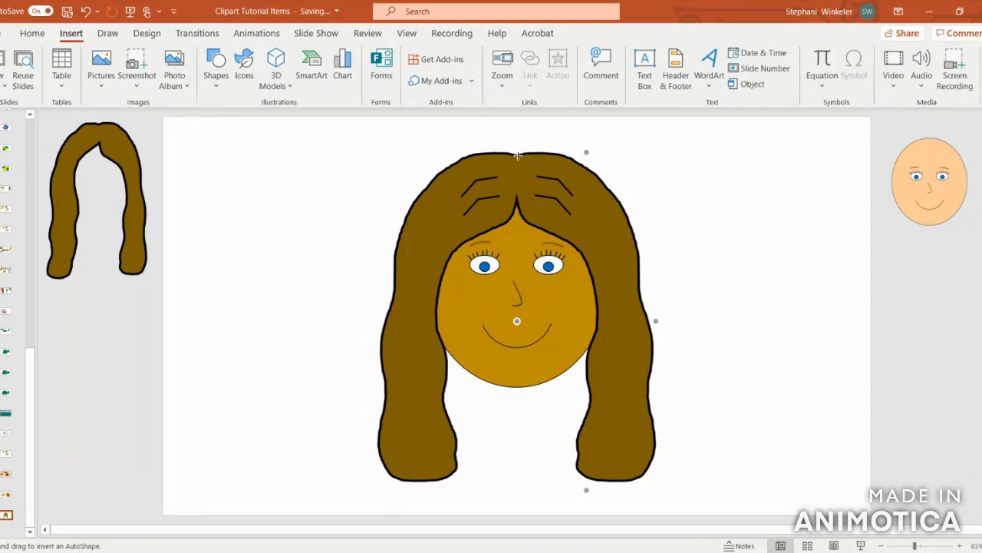
drag(517, 154, 518, 201)
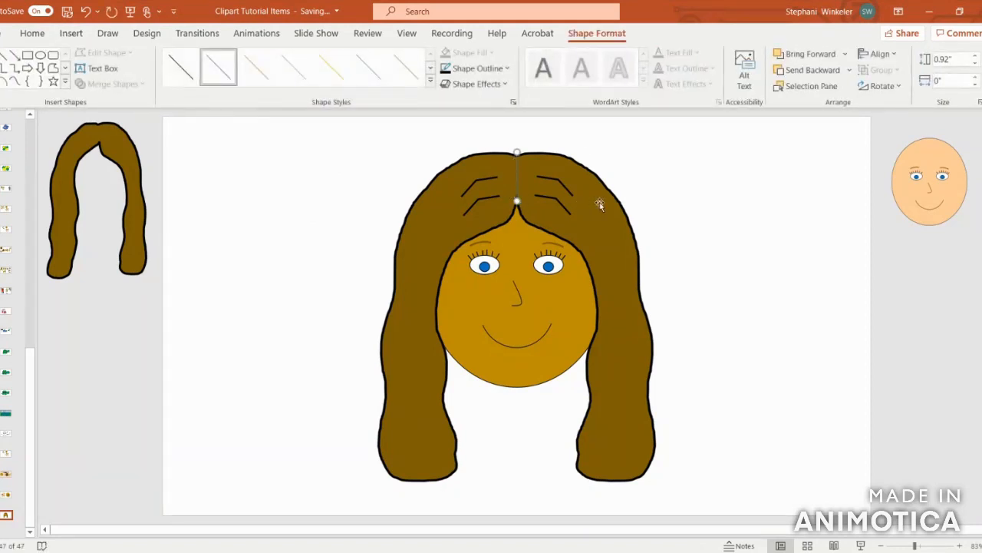
key(Down)
- Make the parting line black with a weight of 2¼ pt
click(474, 69)
mouse_move(499, 313)
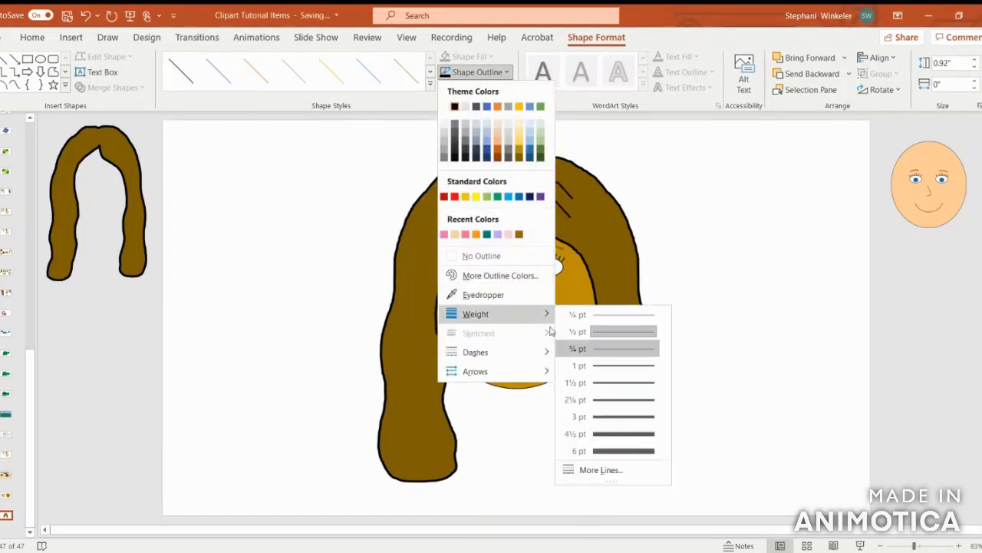
click(604, 404)
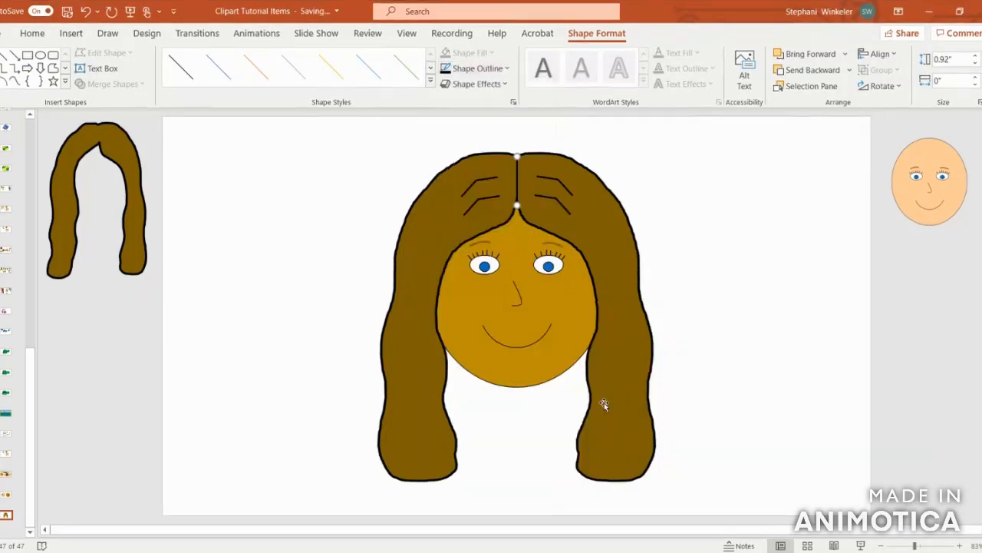
click(688, 359)
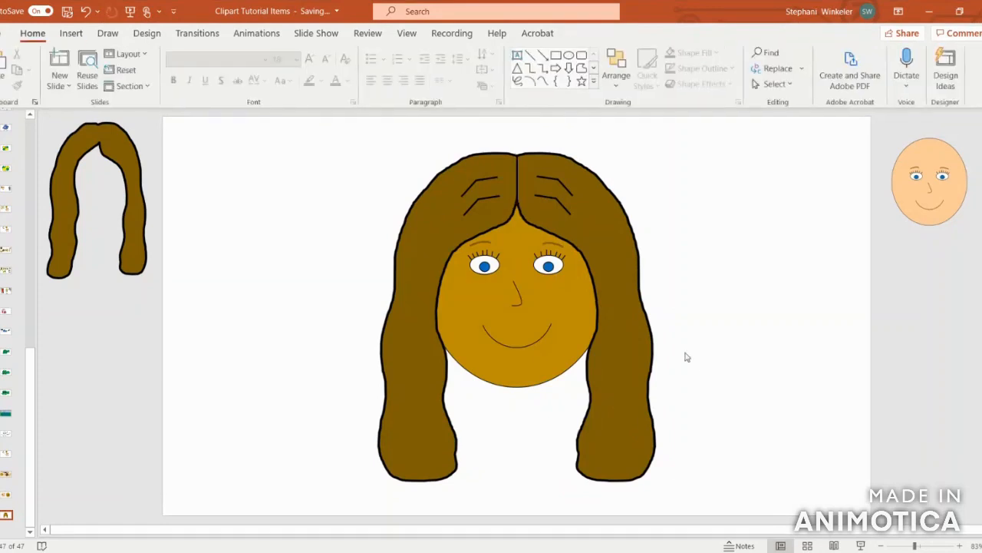
click(514, 177)
click(471, 68)
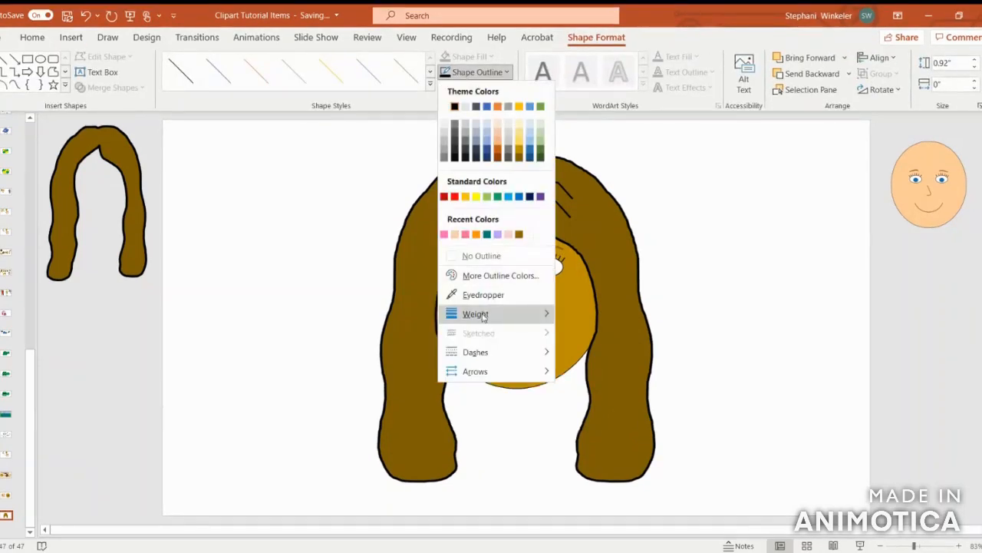
mouse_move(499, 314)
click(604, 405)
click(761, 328)
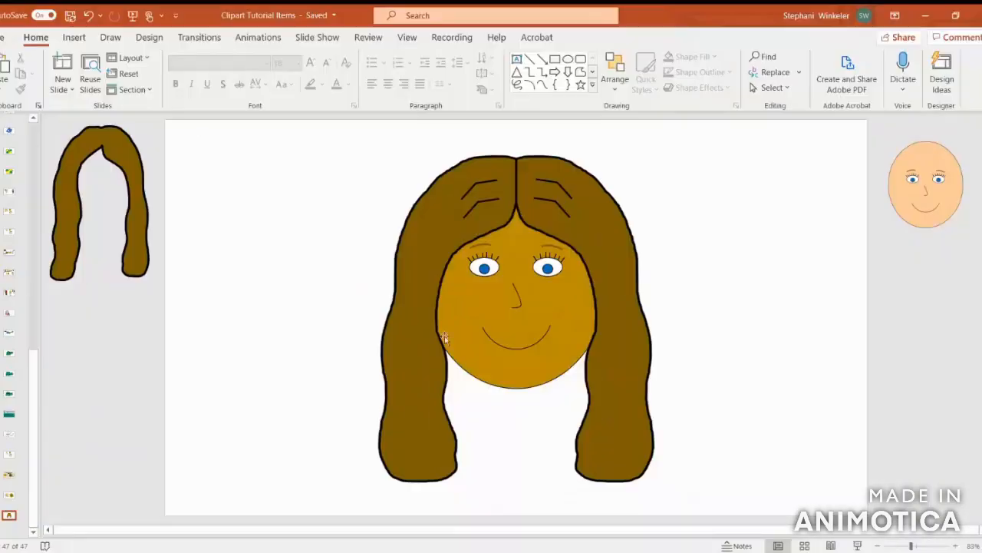
- Draw a rectangle about 0.67 inches high and 0.9 inches wide in the blank area left of the head for the bow's center
click(74, 33)
click(214, 77)
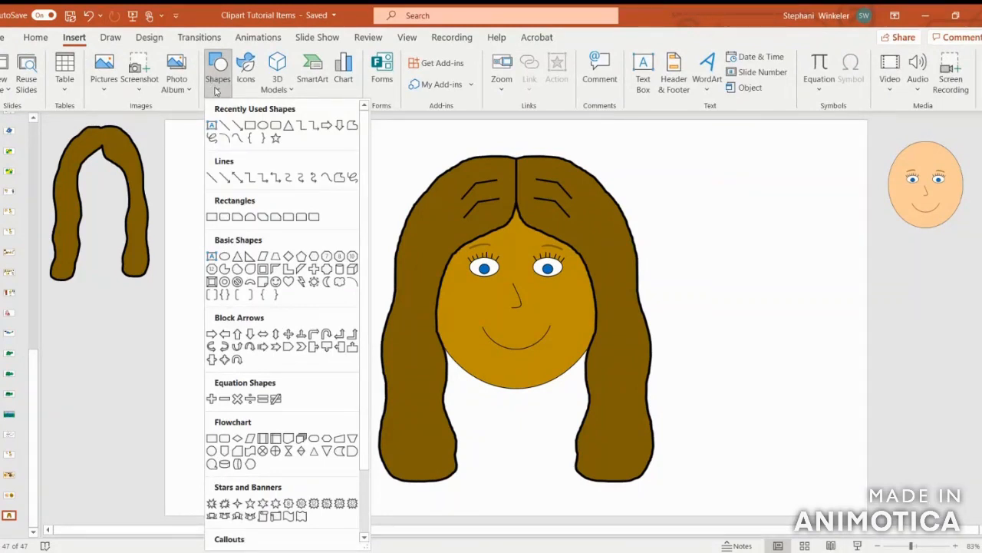
click(251, 125)
drag(248, 197, 299, 232)
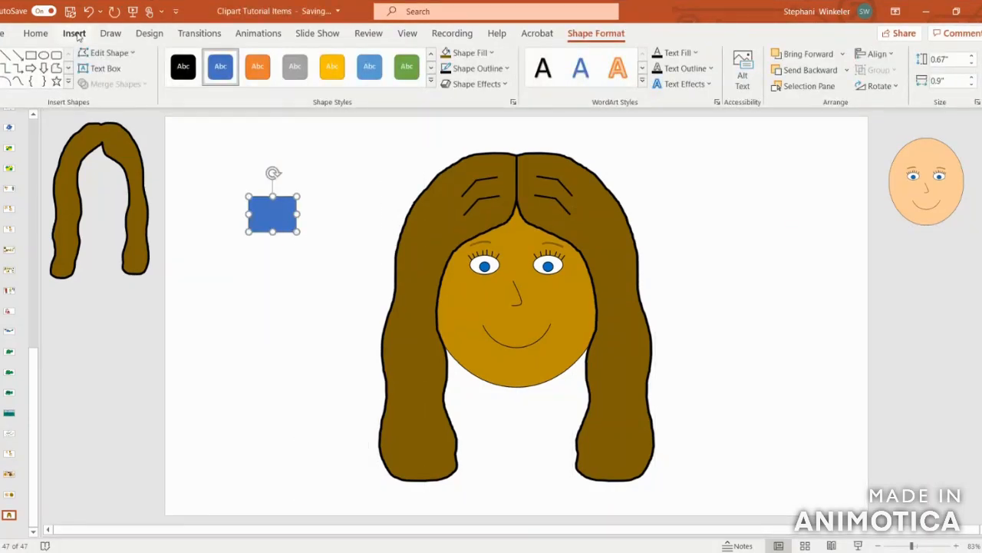
- Add an isosceles triangle about 1 by 1.12 inches, rotate it to point at the rectangle, and send it behind as the bow's left wing
click(74, 33)
click(218, 66)
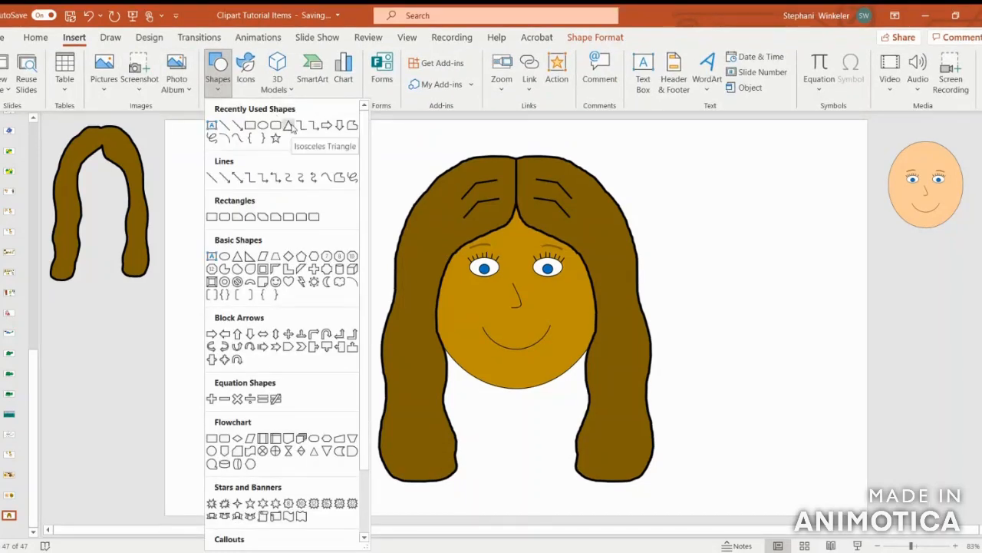
click(291, 125)
drag(238, 206, 258, 231)
drag(229, 156, 313, 204)
mouse_move(212, 206)
mouse_down()
mouse_move(240, 216)
mouse_move(227, 214)
mouse_up()
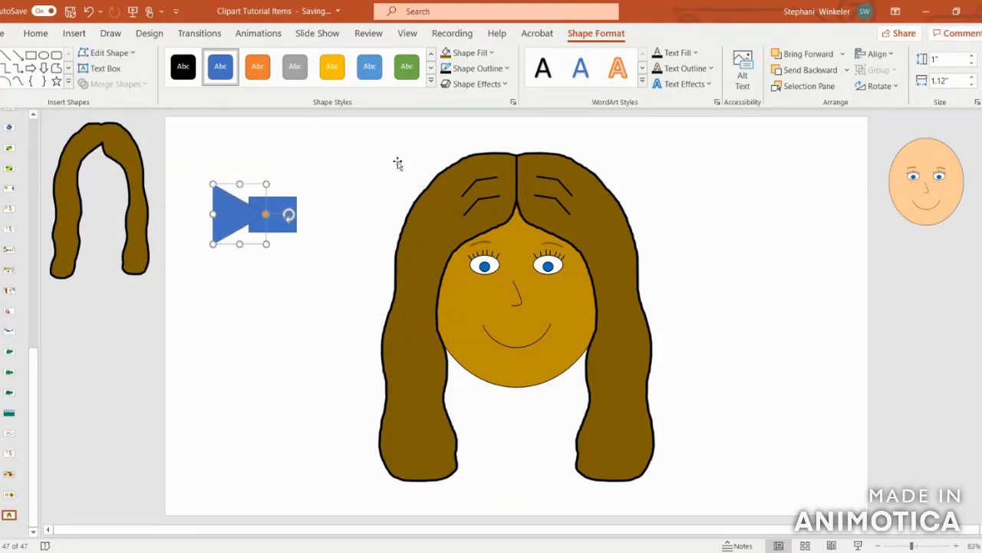
click(804, 71)
click(275, 204)
drag(275, 204, 269, 211)
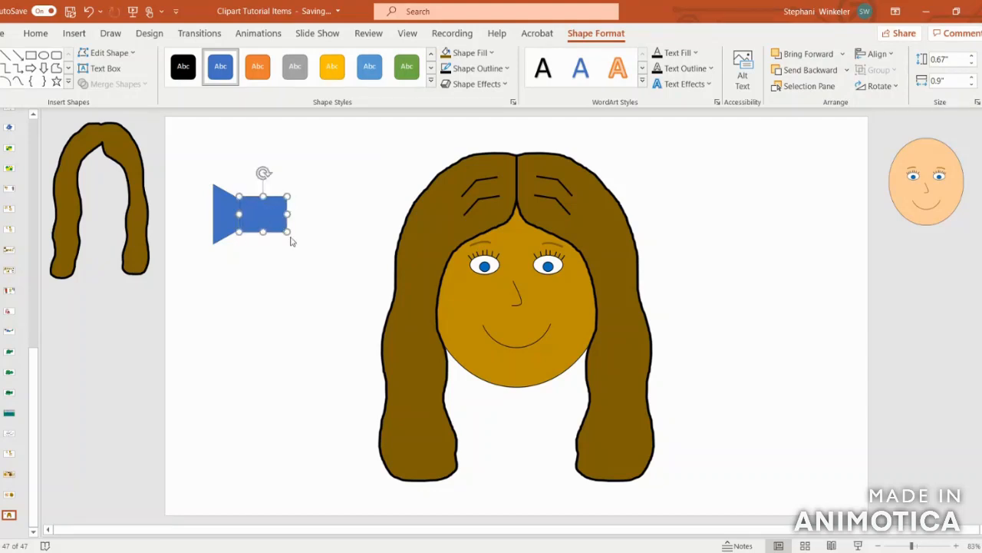
- Duplicate the triangle, flip it to mirror the first, and place it behind the rectangle's right end as the other bow wing
click(228, 216)
key(ctrl+c)
key(ctrl+v)
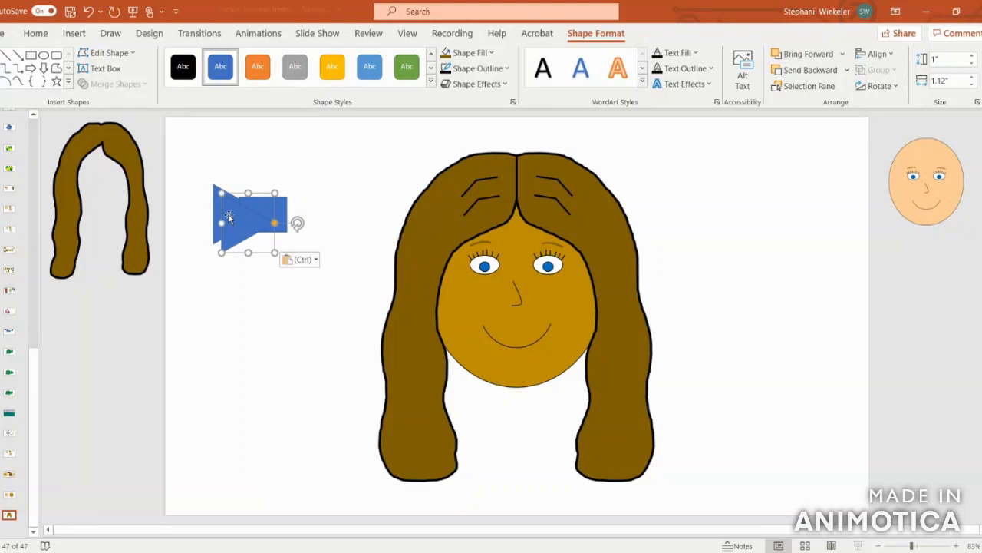
click(878, 86)
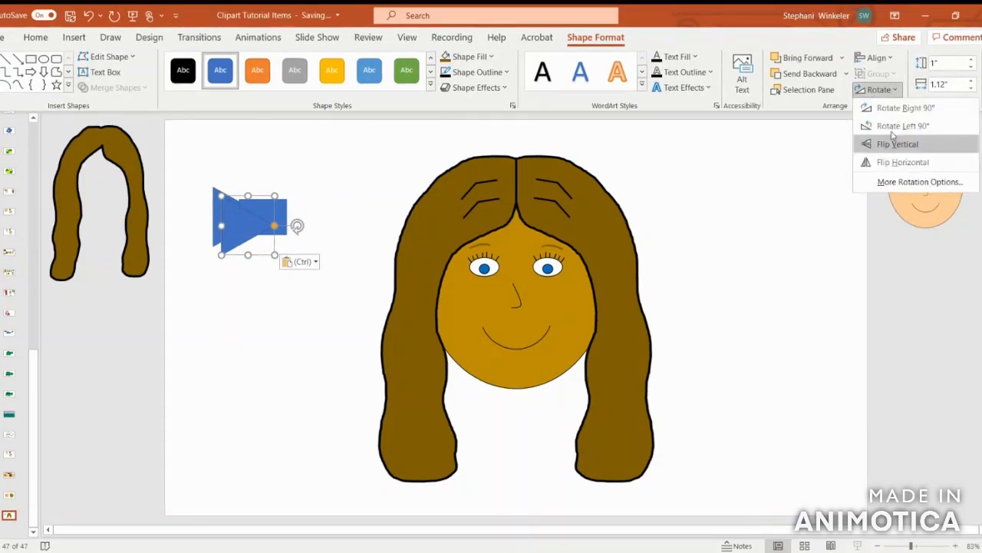
click(899, 161)
drag(249, 220, 286, 211)
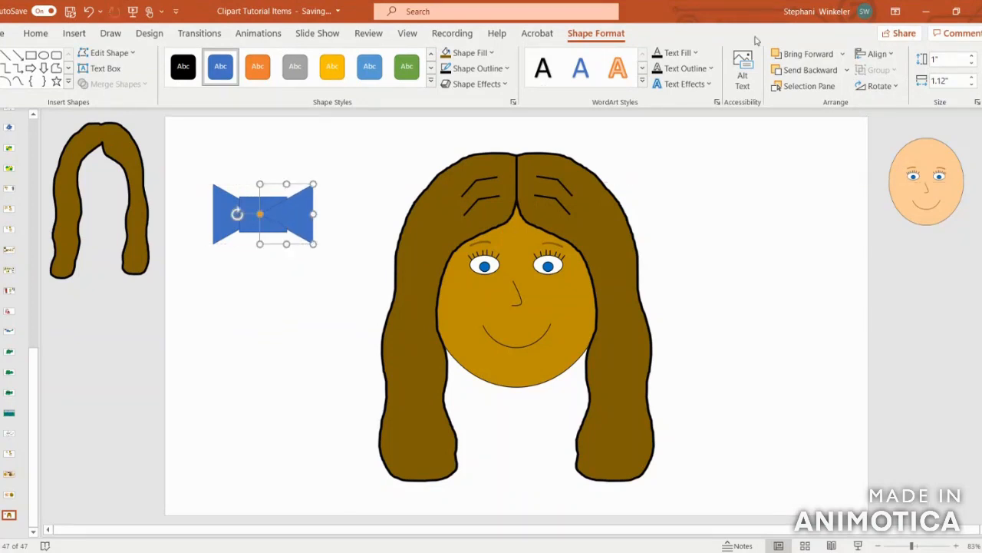
click(811, 69)
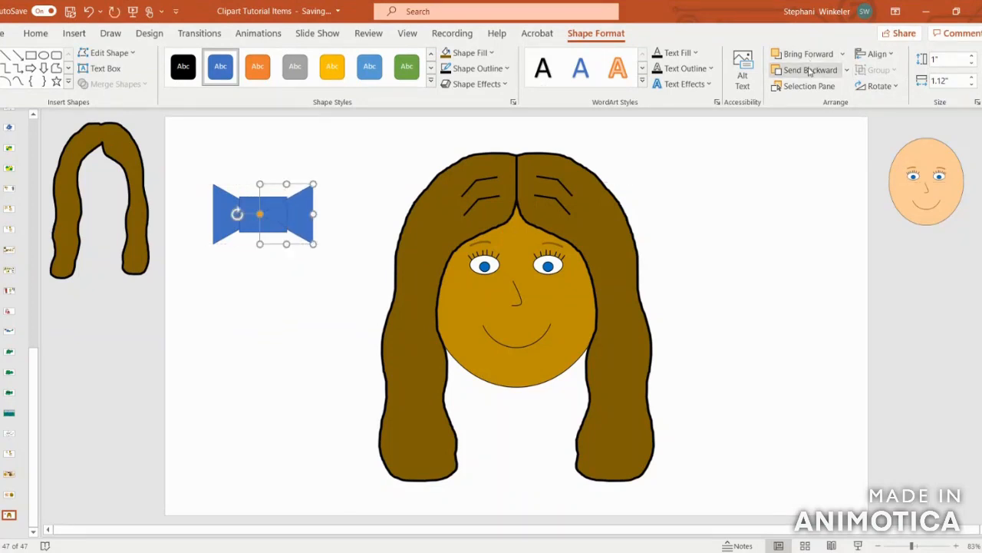
click(267, 330)
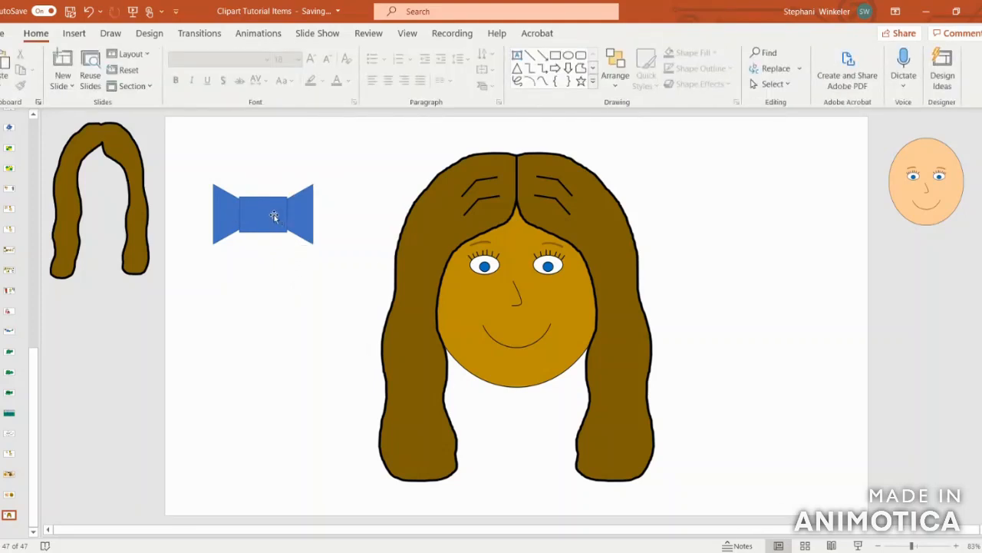
- Shrink the bow's center rectangle to about 0.52 by 0.69 inches, recenter it and group it with both triangles
click(274, 216)
drag(287, 231, 264, 215)
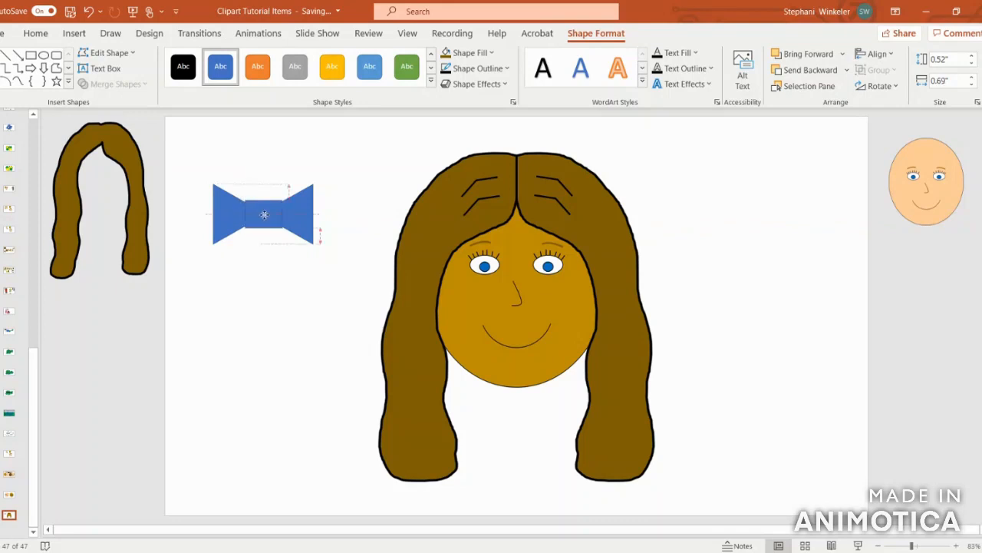
ctrl+click(300, 234)
ctrl+click(228, 218)
right_click(228, 218)
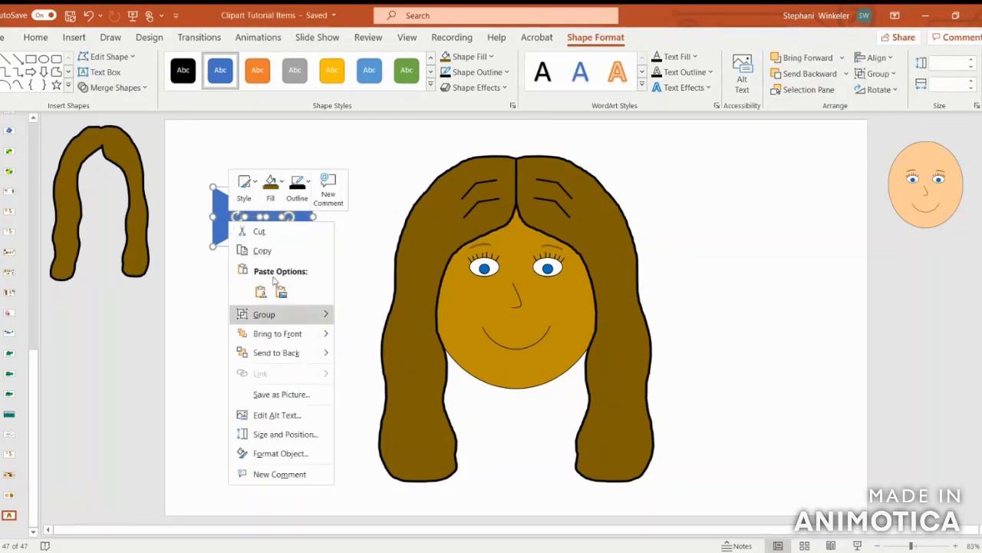
mouse_move(289, 314)
click(361, 314)
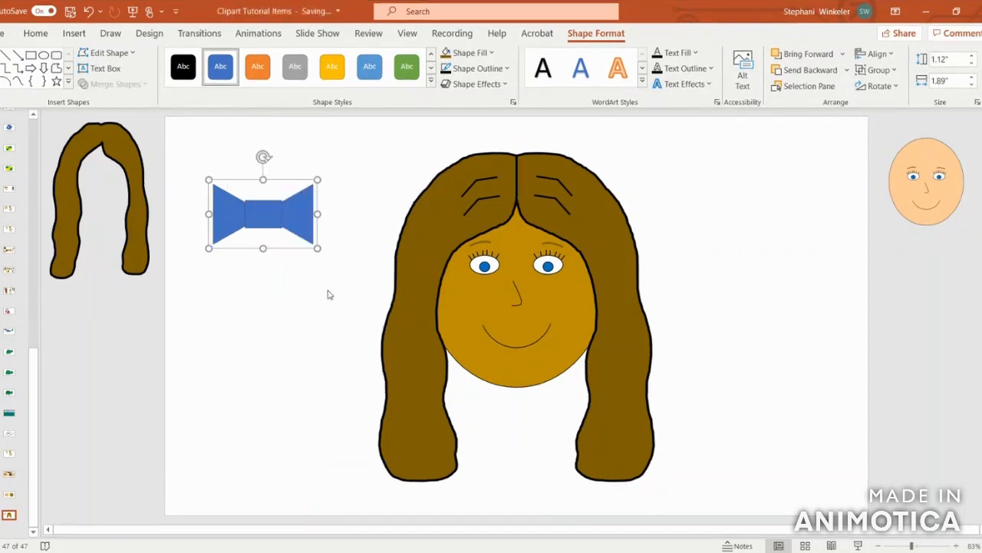
- Fill the grouped bow with the recently used pink and give it a black outline of 2¼ pt
click(484, 53)
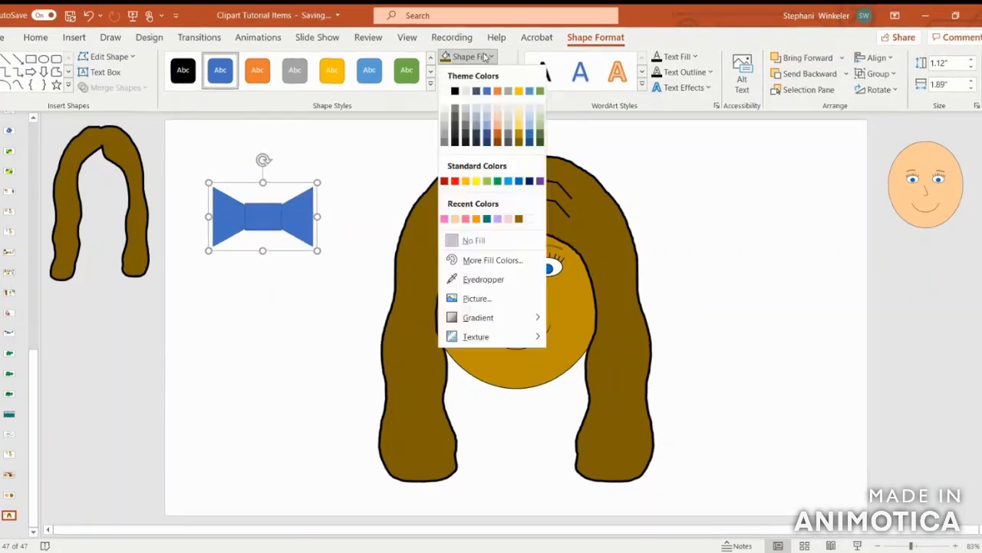
click(445, 220)
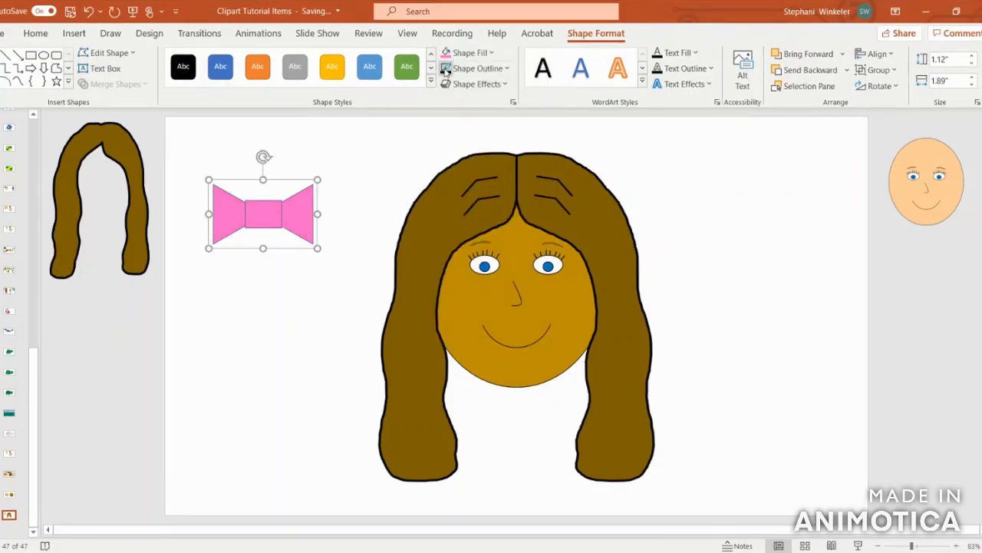
click(475, 72)
mouse_move(529, 310)
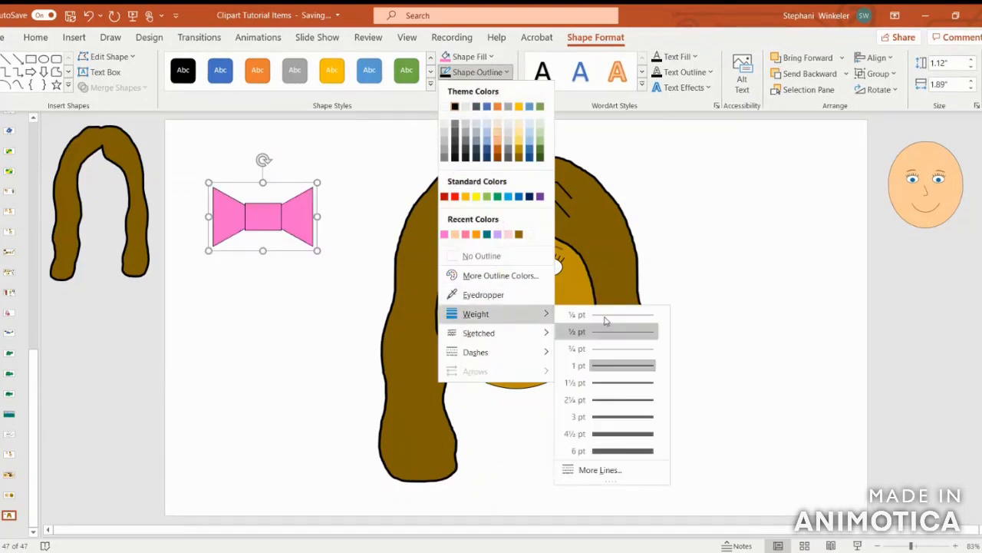
click(622, 399)
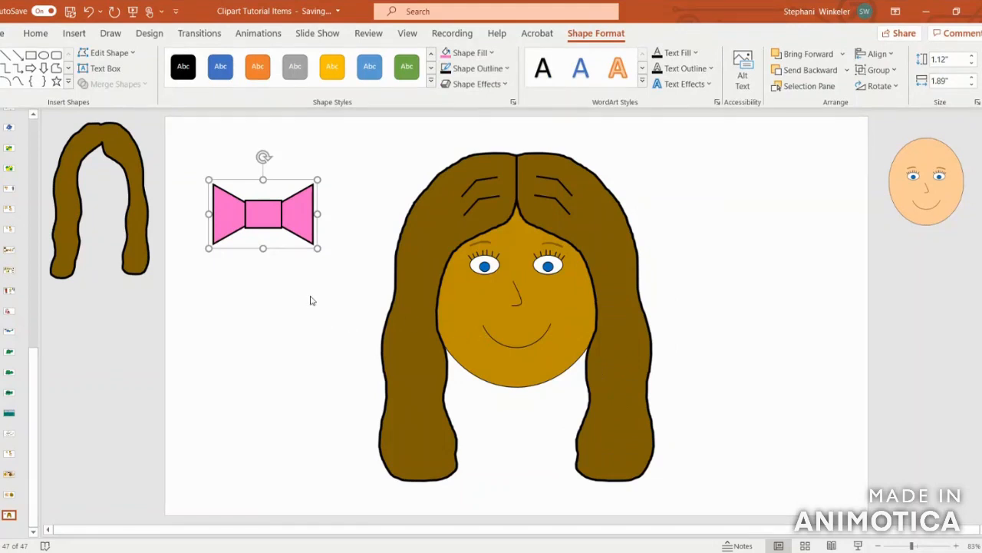
- Resize the bow to about 0.83 by 1.5 inches and place it across the lower part of the left hair lock
drag(315, 247, 435, 414)
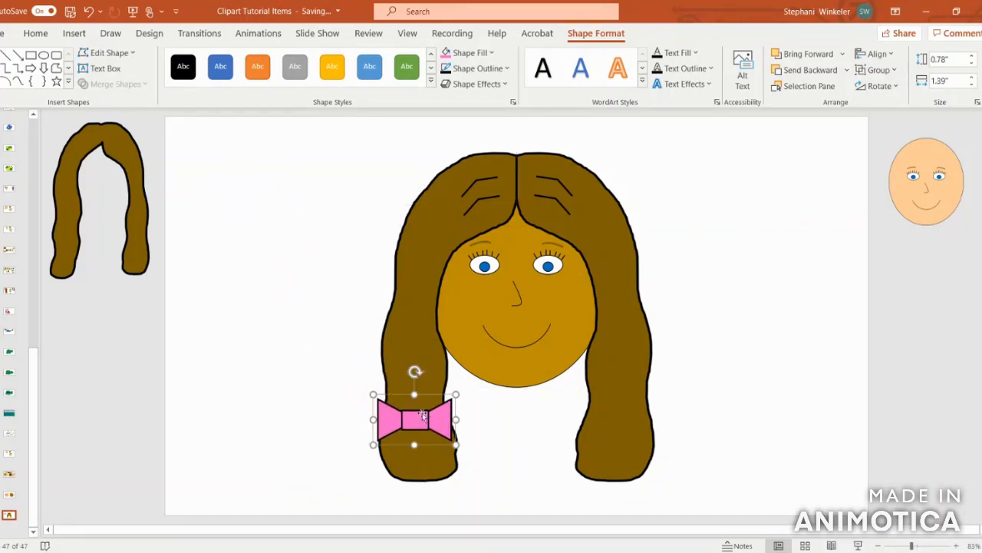
drag(374, 396, 364, 387)
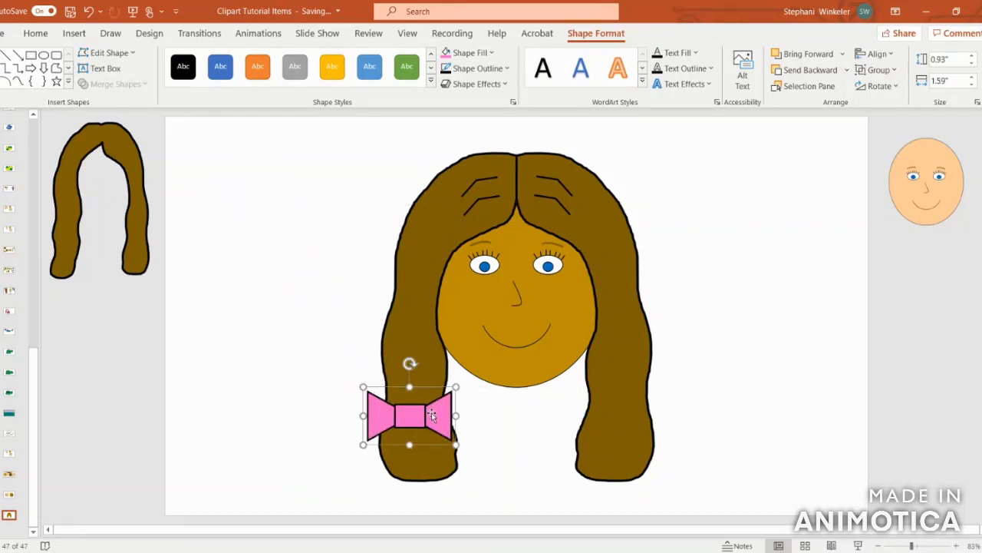
drag(432, 412, 435, 419)
drag(460, 453, 421, 403)
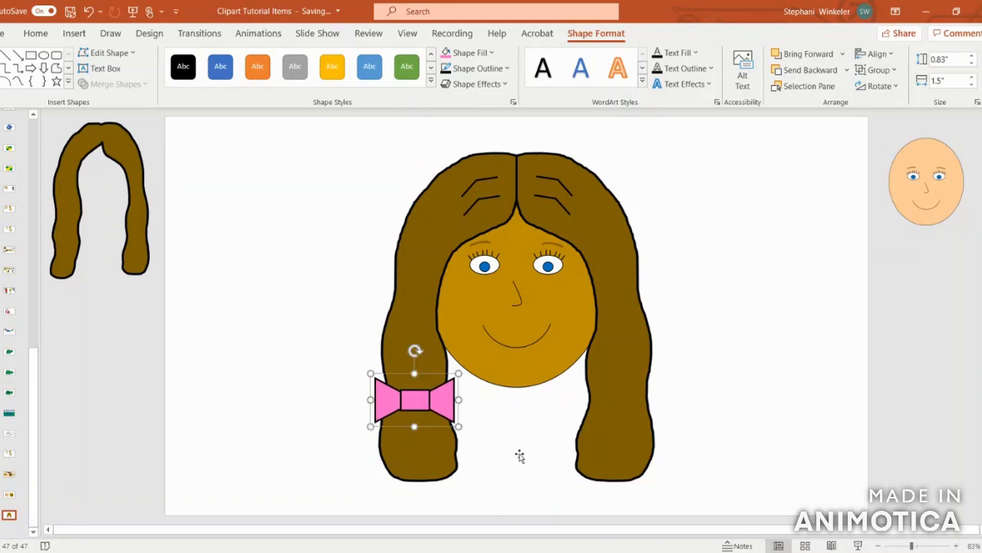
- Duplicate the pink bow and place the copy across the lower part of the right hair lock
key(ctrl+v)
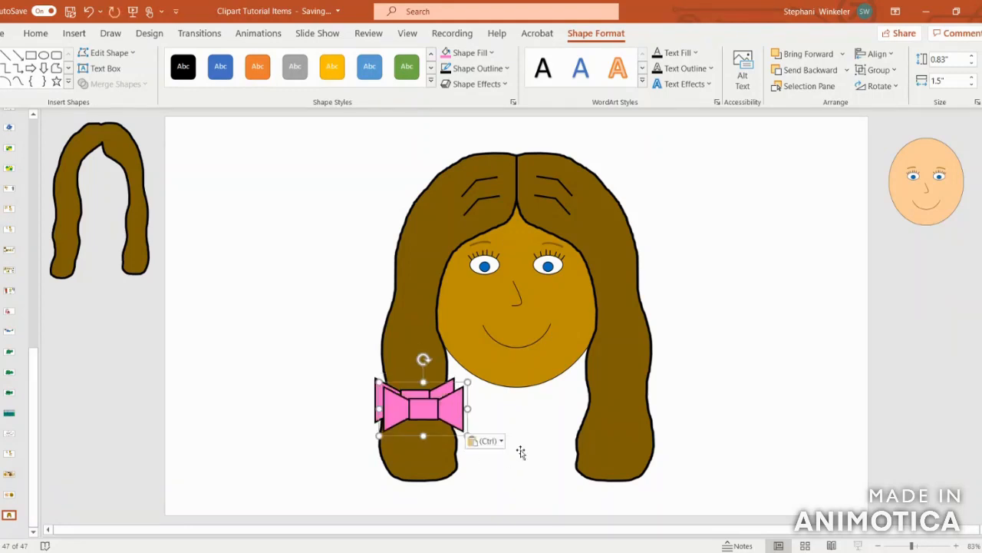
drag(453, 408, 645, 407)
click(760, 380)
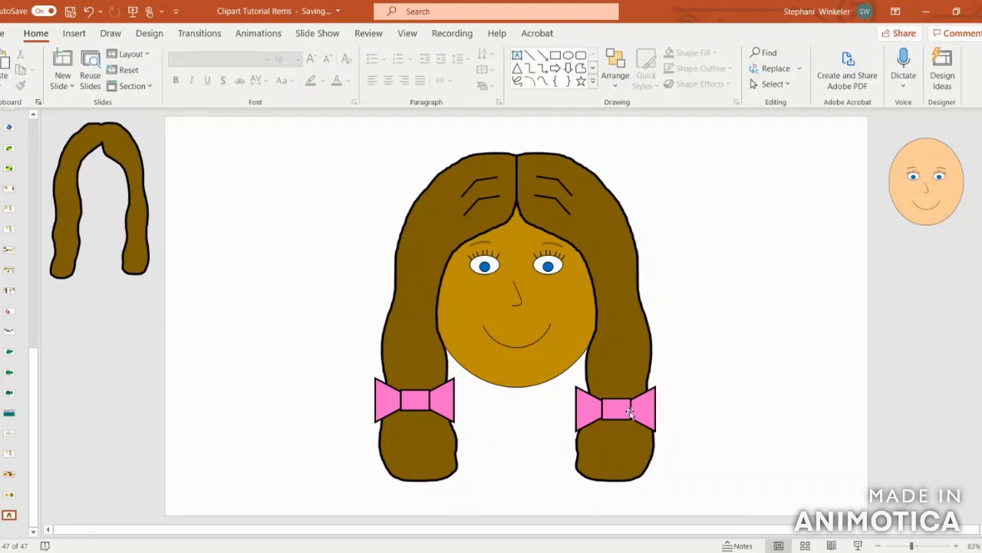
- Move the bow on the right hair lock level with the bow on the left lock
click(629, 413)
drag(629, 413, 642, 401)
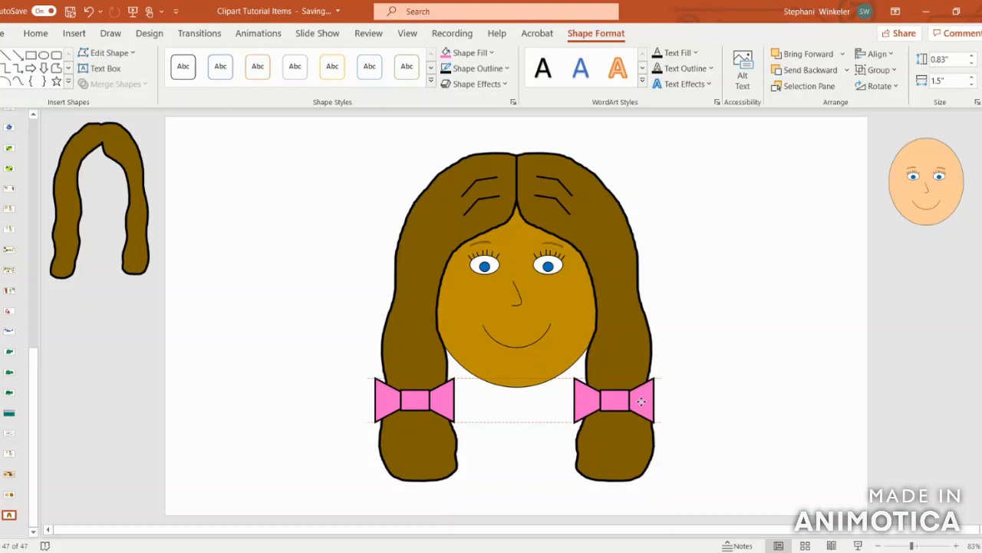
drag(641, 401, 642, 402)
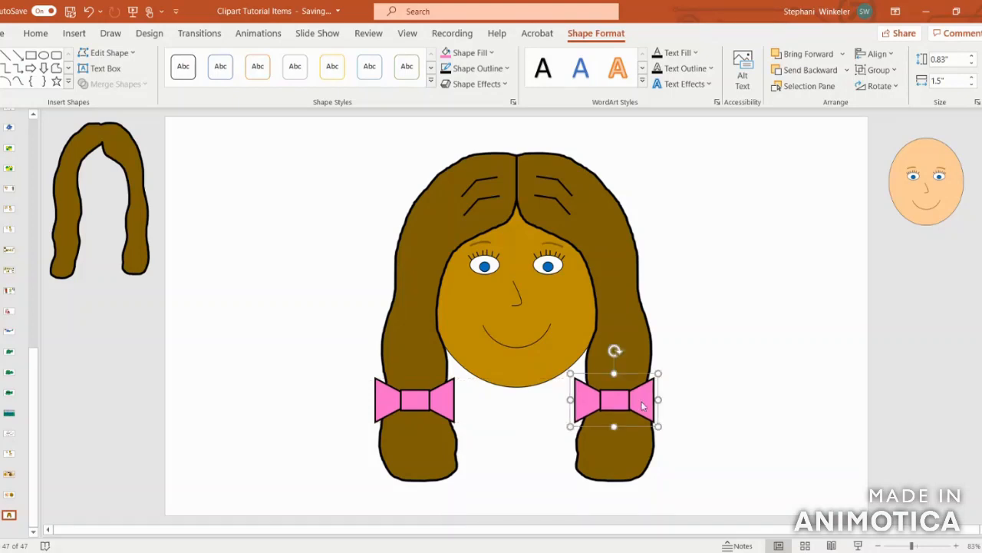
click(730, 408)
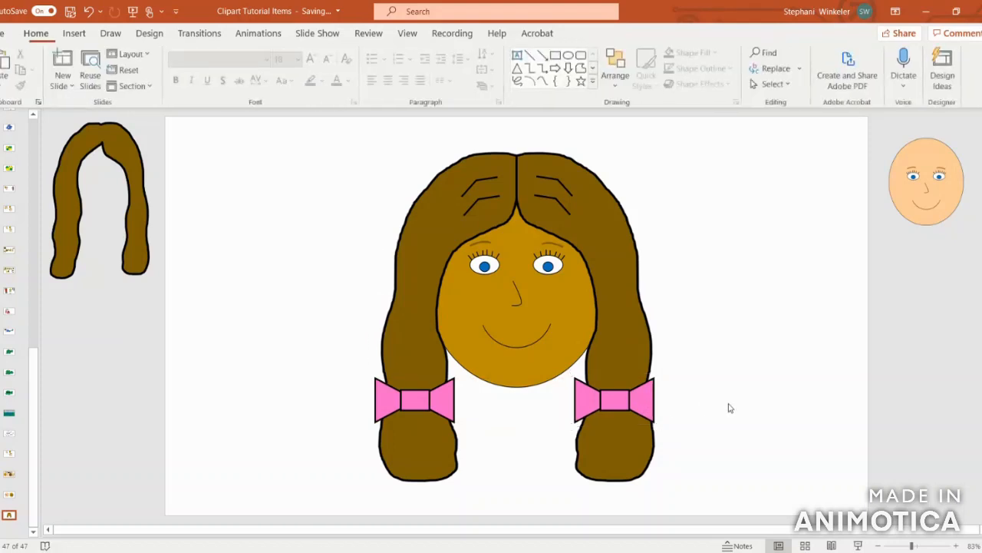
- Group both pink bows with the brown hair and send the group backward
click(646, 405)
shift+click(441, 418)
shift+click(422, 310)
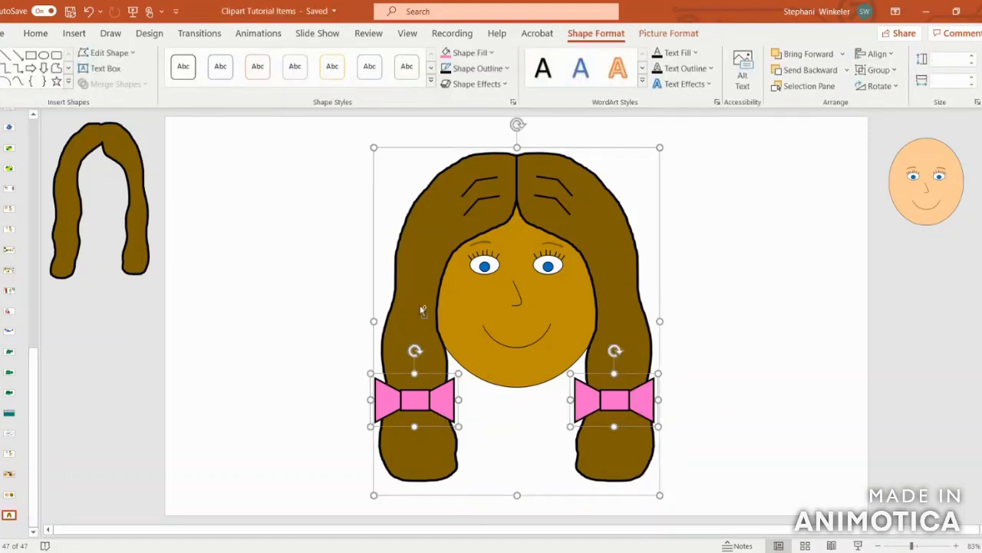
right_click(539, 365)
mouse_move(575, 197)
click(679, 198)
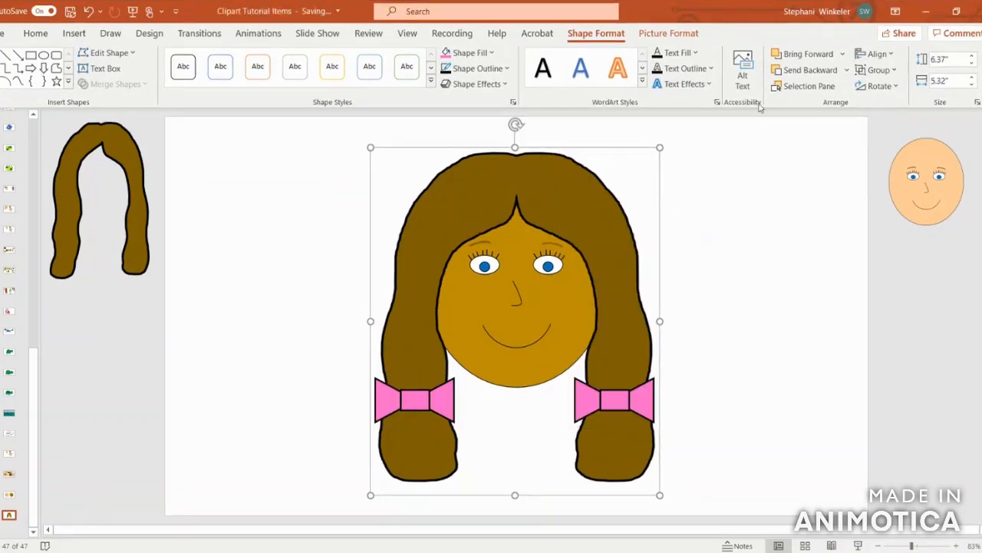
click(808, 70)
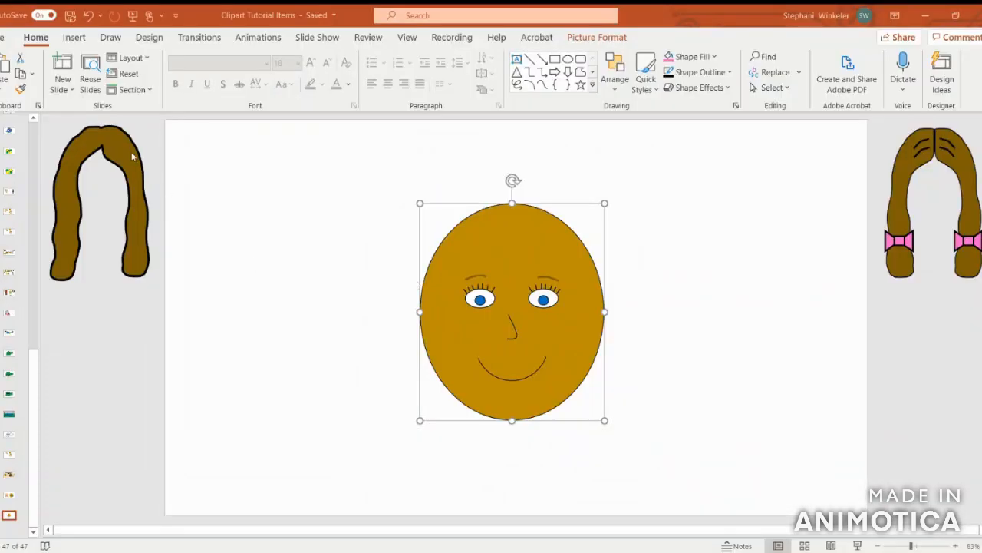
- Move the original freehand hair shape onto the slide beside the face and fill it with Black, Text 1
drag(129, 146, 325, 201)
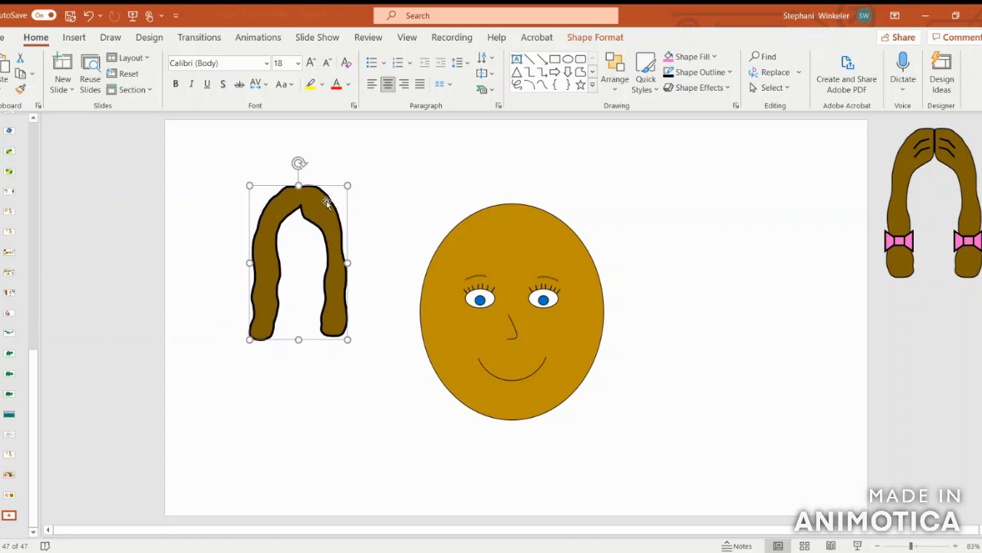
click(593, 38)
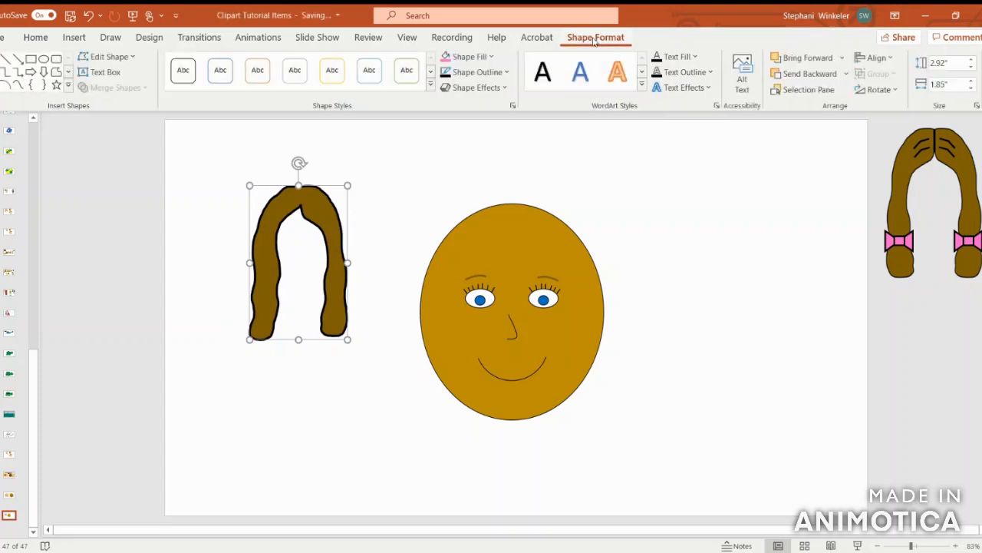
click(468, 58)
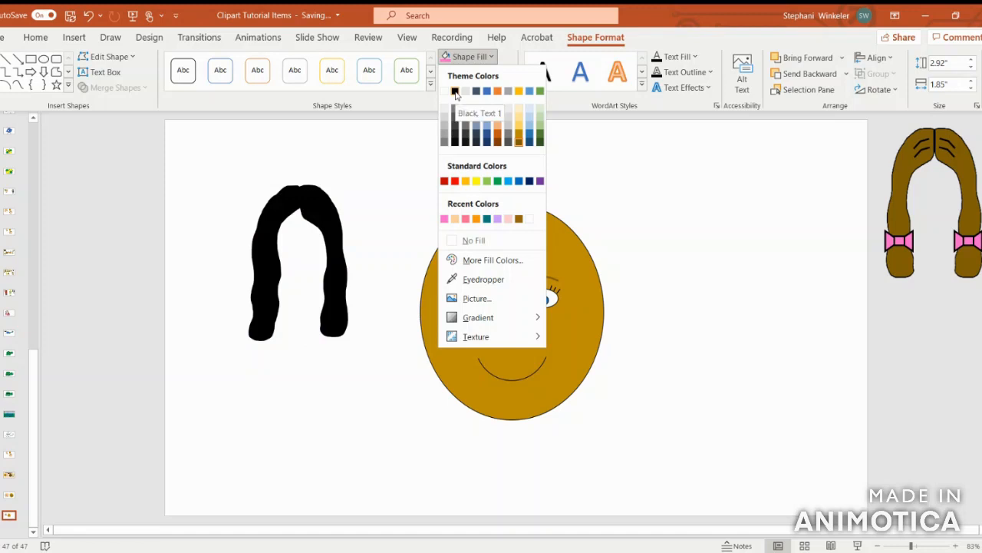
click(455, 91)
- Resize the black hair shape to about 3.59 inches high by 2.77 inches wide, beside the face
drag(349, 263, 387, 262)
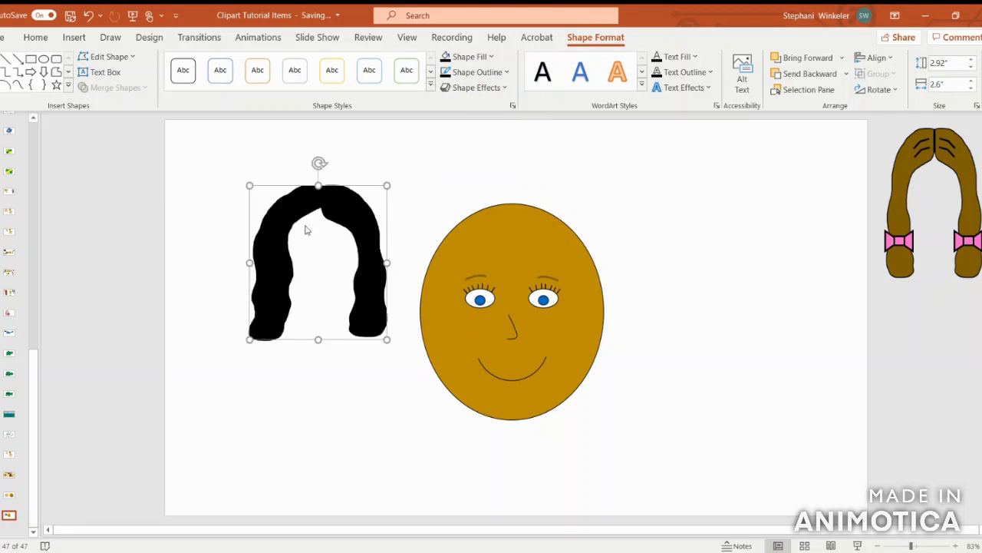
drag(333, 205, 292, 206)
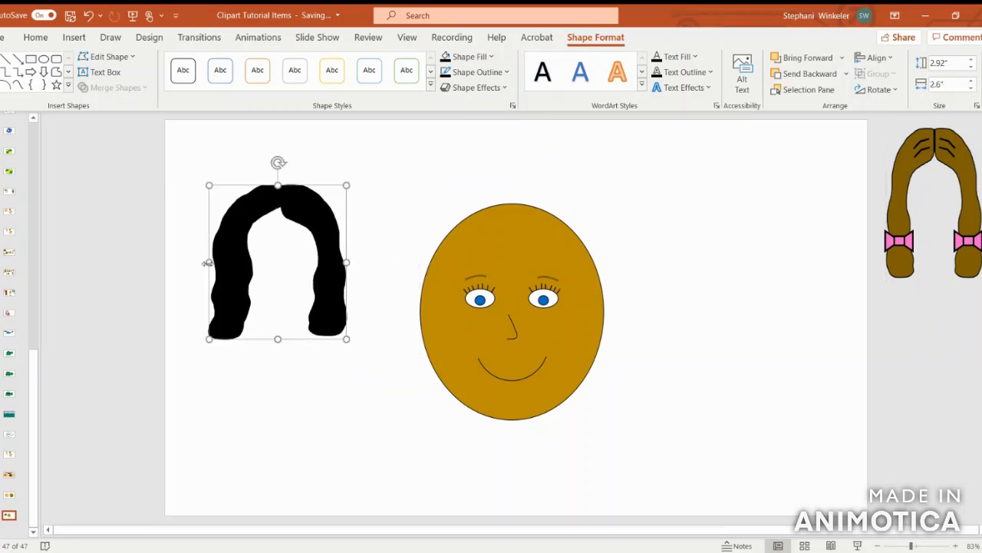
drag(207, 264, 200, 263)
drag(273, 339, 274, 374)
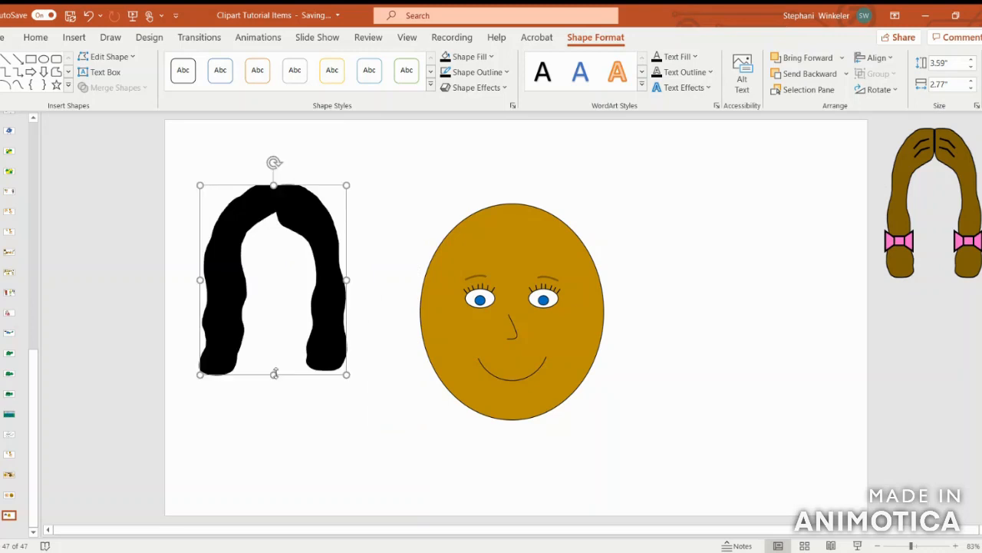
- Save the black hair shape as a picture and position the hair picture beside the face
right_click(313, 227)
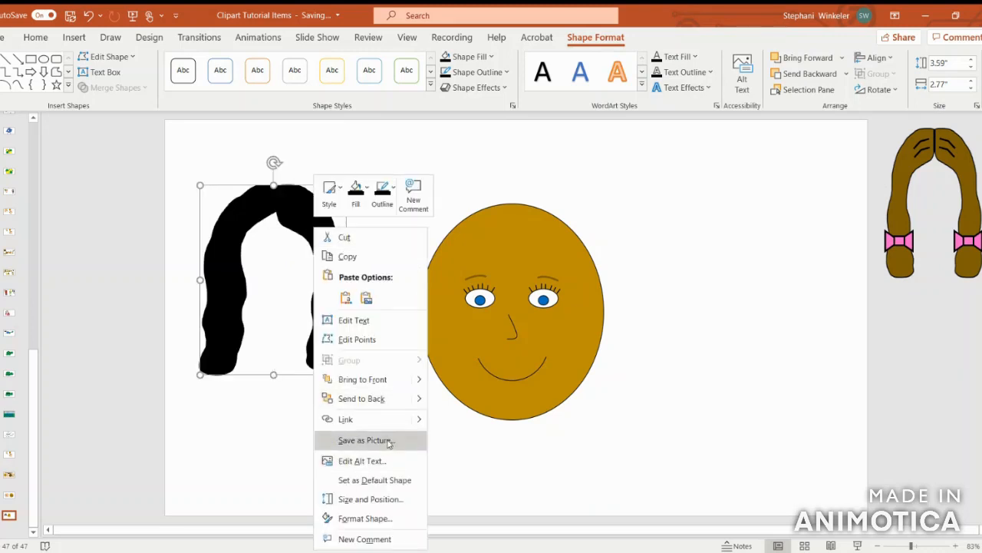
click(707, 436)
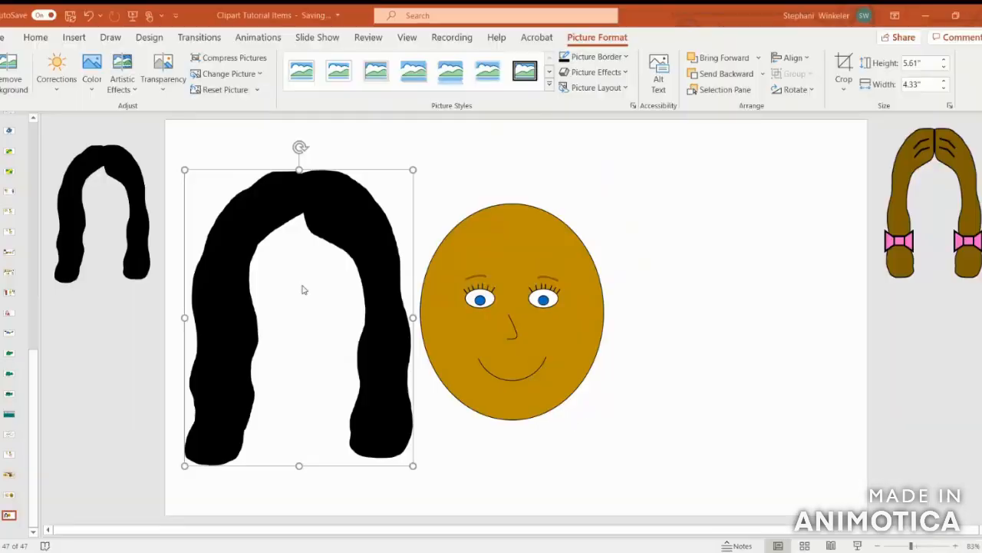
drag(339, 220, 353, 204)
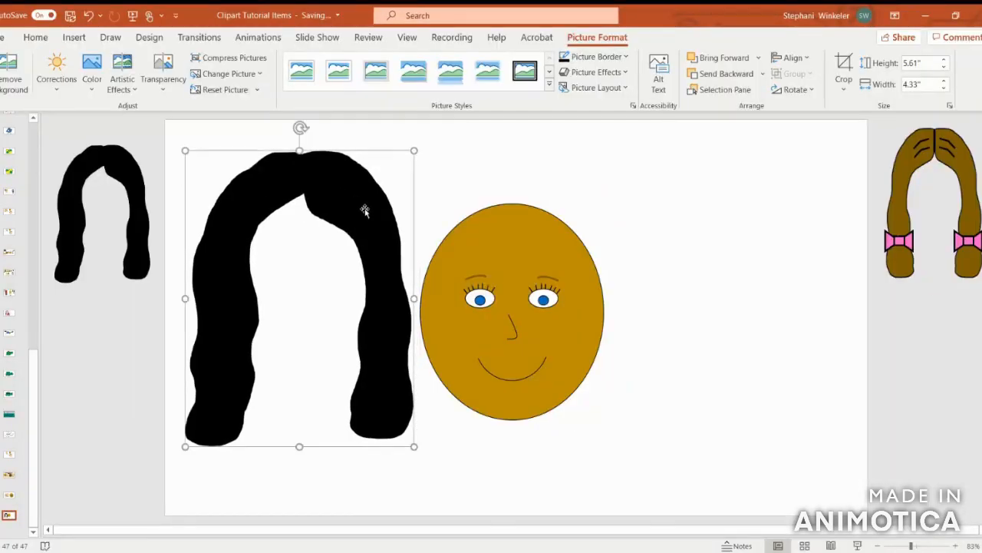
- Crop away the left half of the hair picture up to the parting, keeping the right lock about 2.06 inches wide
click(843, 86)
click(858, 106)
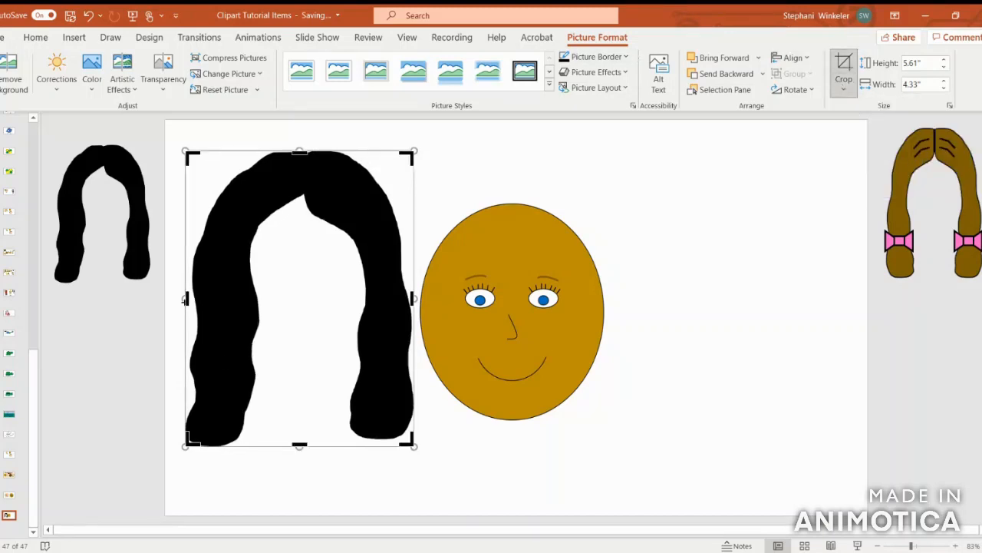
drag(187, 298, 302, 287)
click(647, 287)
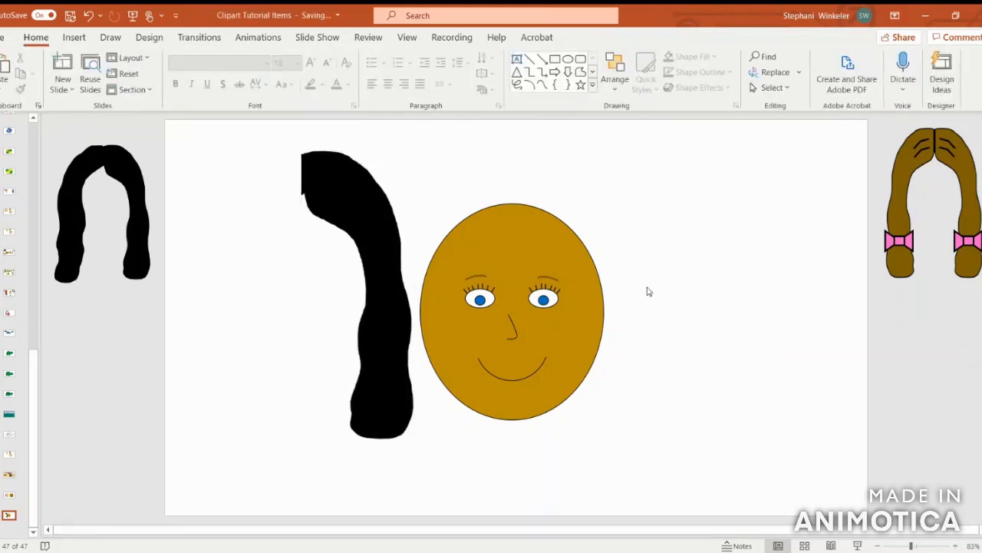
click(88, 15)
drag(183, 302, 304, 294)
click(657, 243)
click(378, 205)
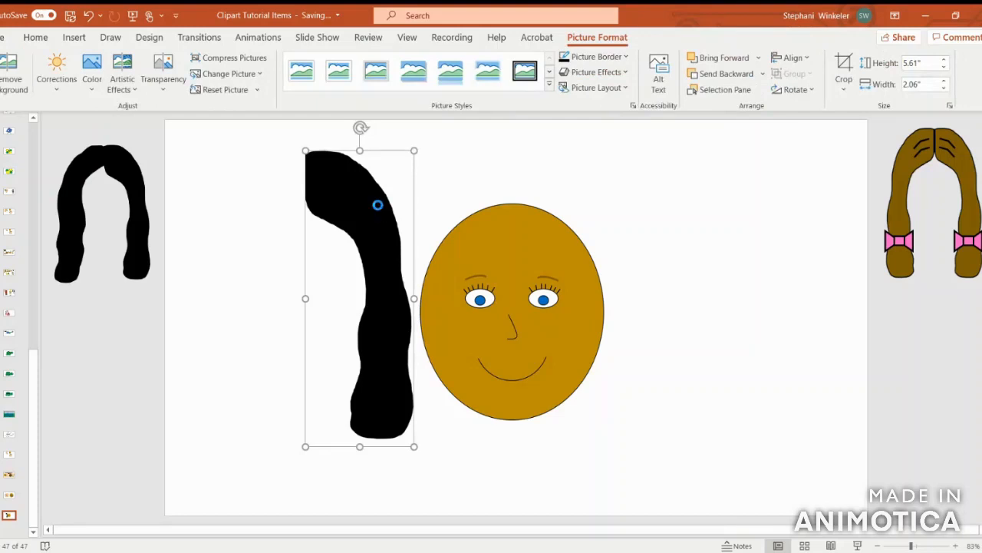
- Duplicate the cropped hair lock, flip the copy horizontally and move it to the left as the mirrored half
key(ctrl+v)
click(796, 89)
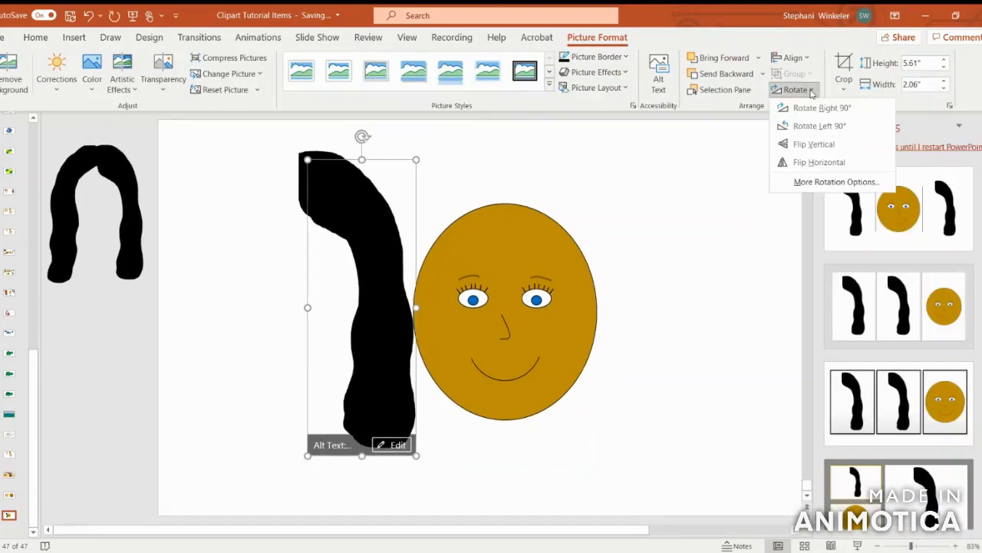
click(820, 163)
drag(394, 197, 277, 186)
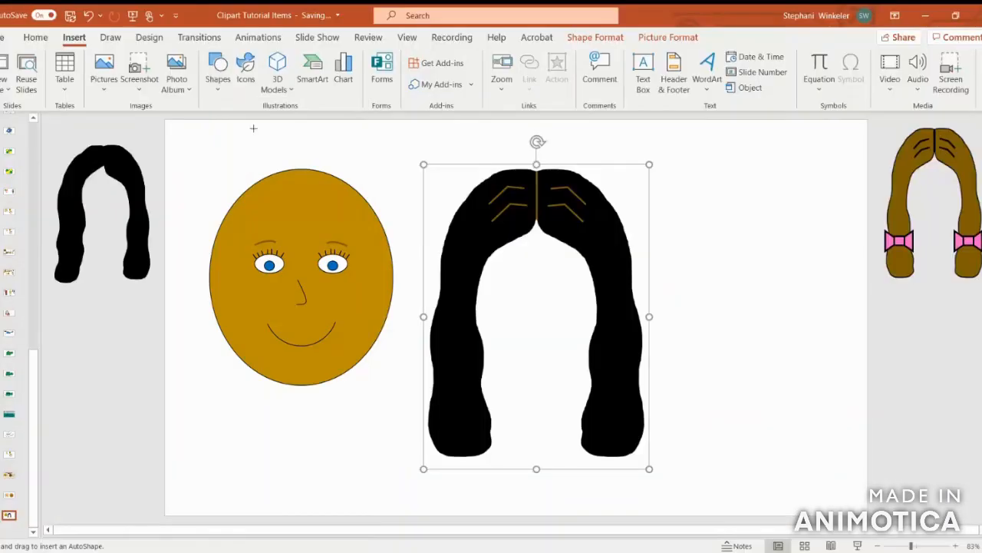
- Draw a small rectangle and a triangle beside the black hair as parts of a new bow
drag(747, 229, 786, 262)
click(73, 37)
click(218, 77)
click(293, 119)
drag(679, 236, 724, 274)
- Rotate the triangle a quarter turn, move it against the rectangle and send it backward
mouse_move(702, 215)
mouse_down()
mouse_move(647, 255)
mouse_move(672, 203)
mouse_move(733, 217)
mouse_move(746, 256)
mouse_up()
drag(700, 256, 775, 251)
click(817, 75)
click(780, 244)
drag(768, 242, 788, 251)
- Duplicate the bow's triangle and flip the copy horizontally for the opposite side
click(732, 245)
key(ctrl+c)
key(ctrl+v)
click(877, 90)
click(897, 163)
click(806, 61)
- Group the rectangle with both triangles and fill the bow with red
shift+click(766, 248)
shift+click(736, 247)
click(878, 74)
click(883, 91)
click(491, 56)
click(454, 182)
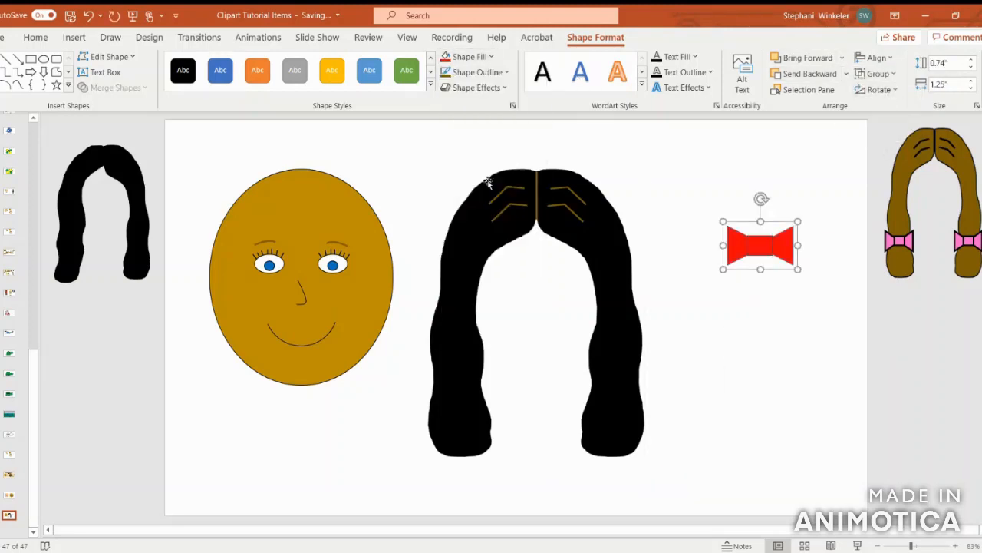
- Set the red bow's outline weight to 2¼ pt and resize the bow to about 0.66 by 1.32 inches
click(782, 246)
click(477, 73)
mouse_move(504, 314)
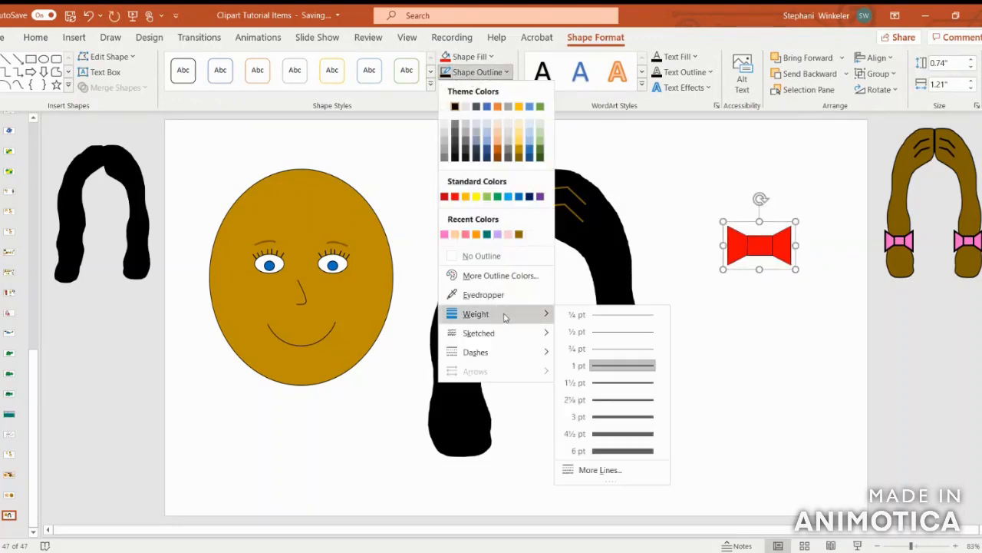
click(606, 399)
drag(796, 222, 803, 227)
- Place red bows across the lower parts of both black hair locks, using a duplicate for the second one
drag(786, 246, 636, 404)
key(ctrl+c)
key(ctrl+v)
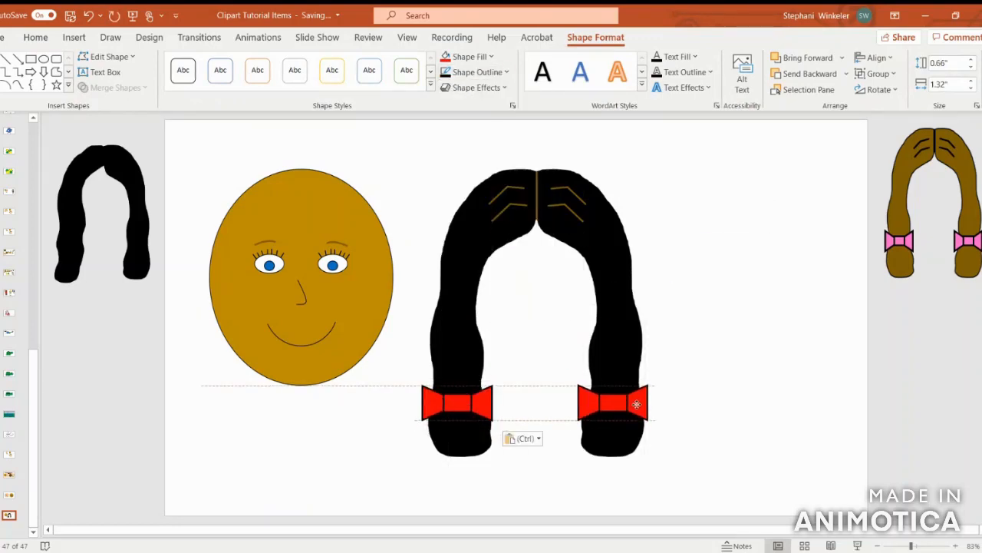
- Group the face with the black hair and its red bows
click(333, 225)
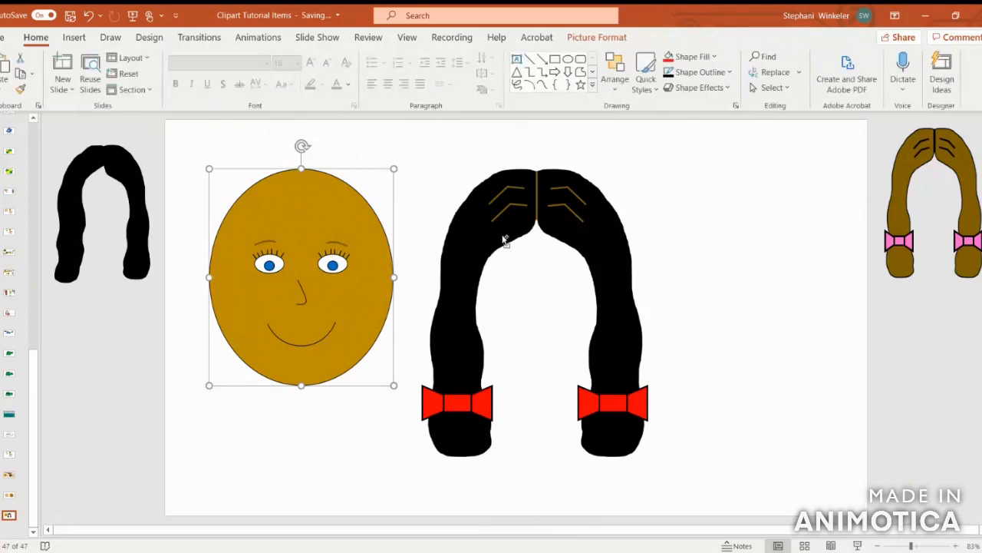
shift+click(589, 236)
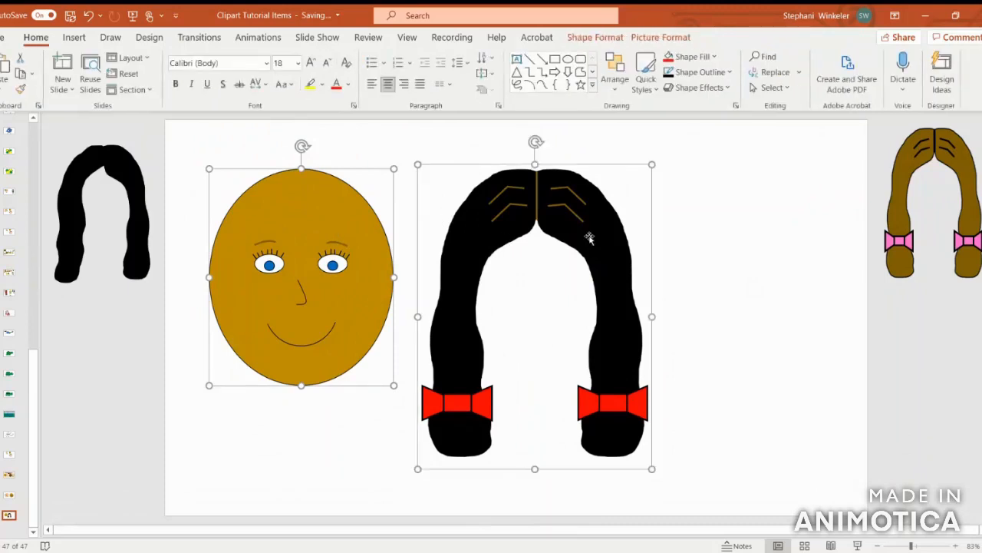
click(666, 37)
click(786, 70)
click(800, 100)
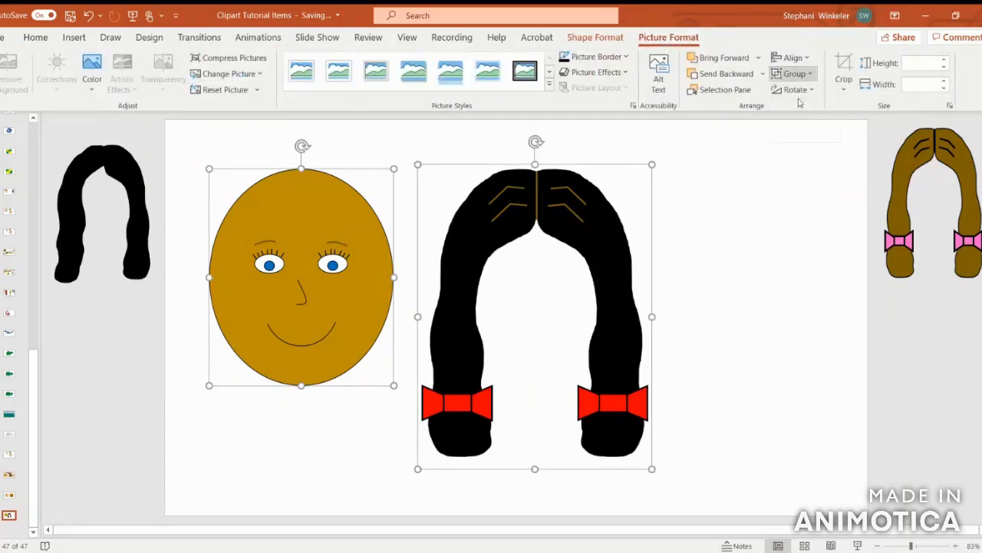
- Shrink the face to about 3.49 by 2.97 inches and fit it centrally inside the black hair
click(281, 225)
drag(314, 237, 408, 269)
drag(531, 258, 295, 203)
drag(329, 281, 578, 307)
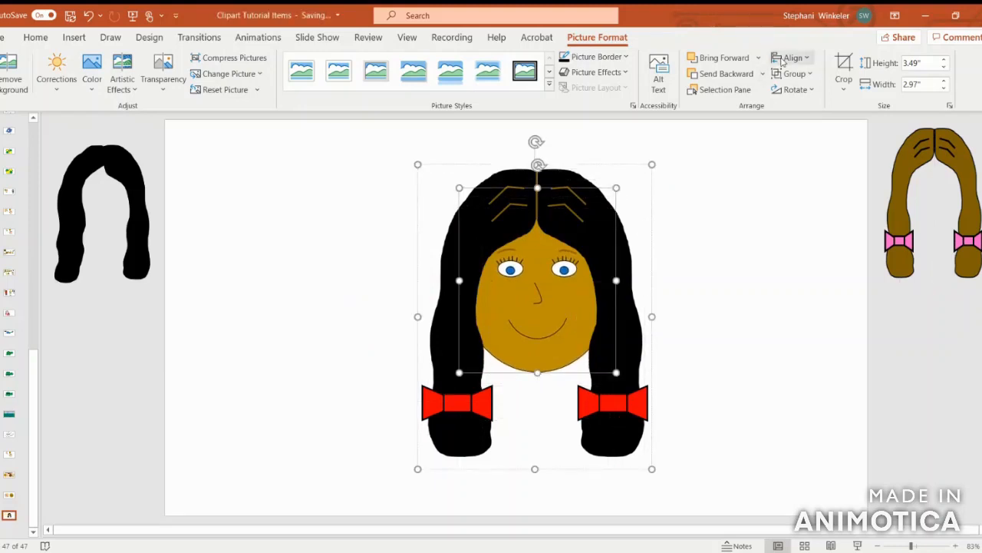
- Align the finished head with the black hair to the horizontal center of the slide
click(789, 323)
click(577, 245)
click(793, 59)
click(815, 94)
click(794, 312)
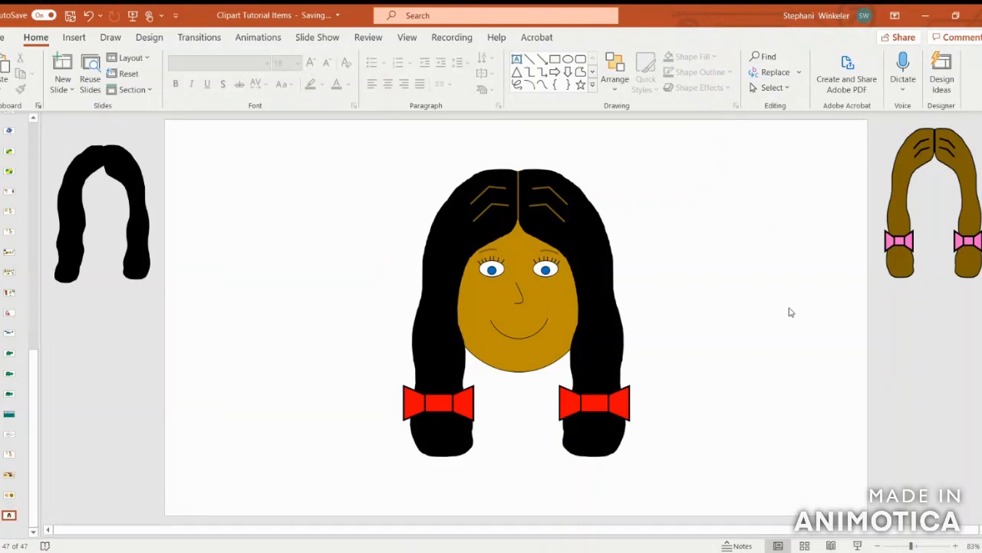
- Draw a closed freehand shape around the face for chin-length hair with a pointed parting above the forehead
drag(612, 319, 580, 309)
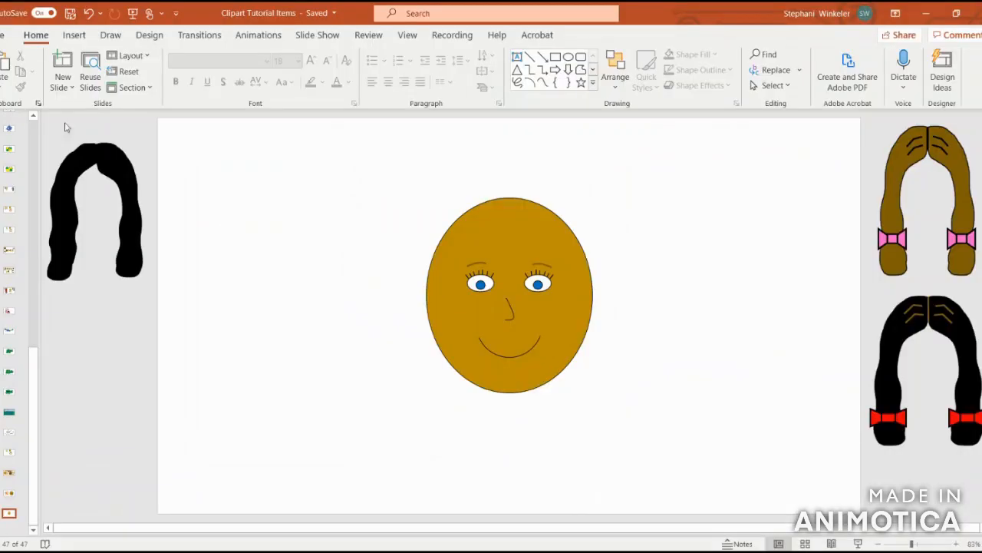
click(80, 35)
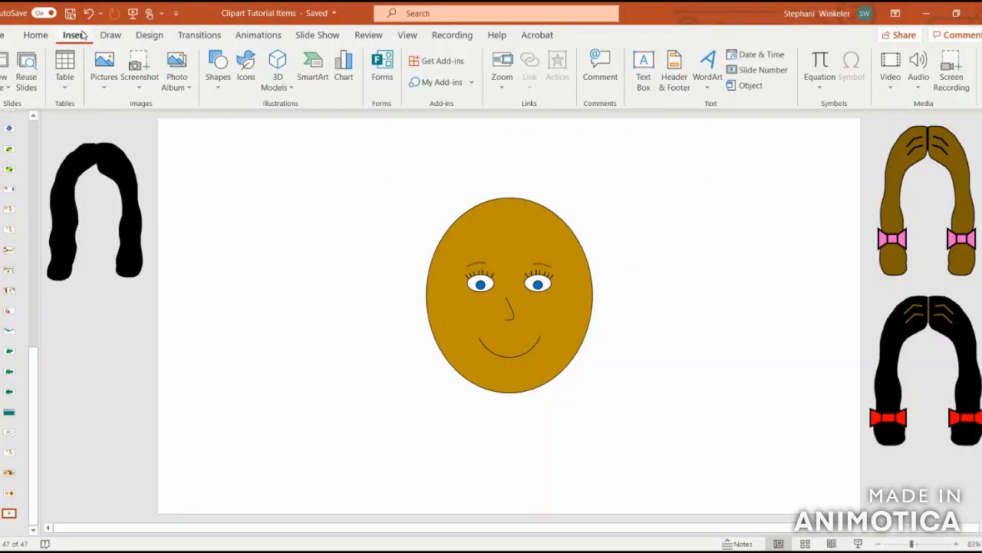
click(218, 71)
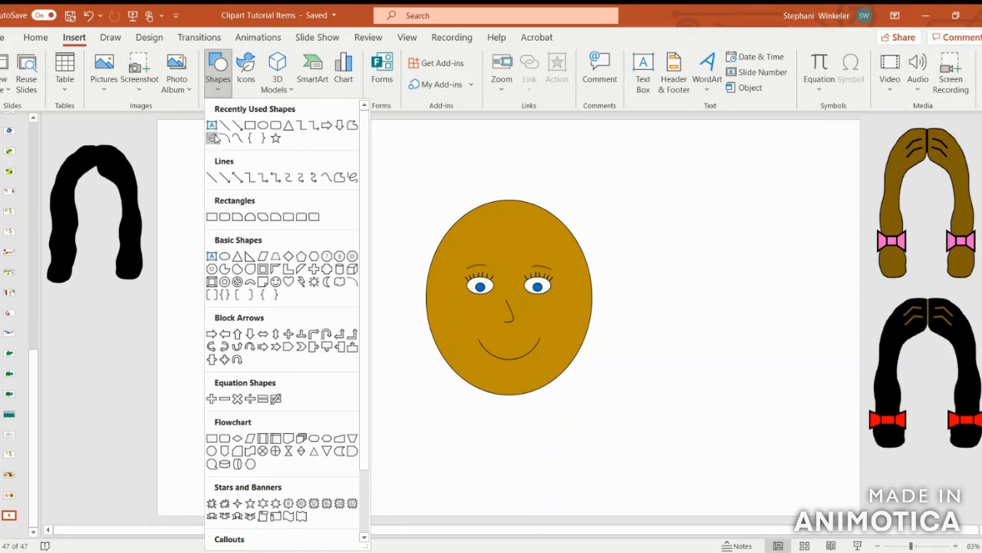
click(214, 138)
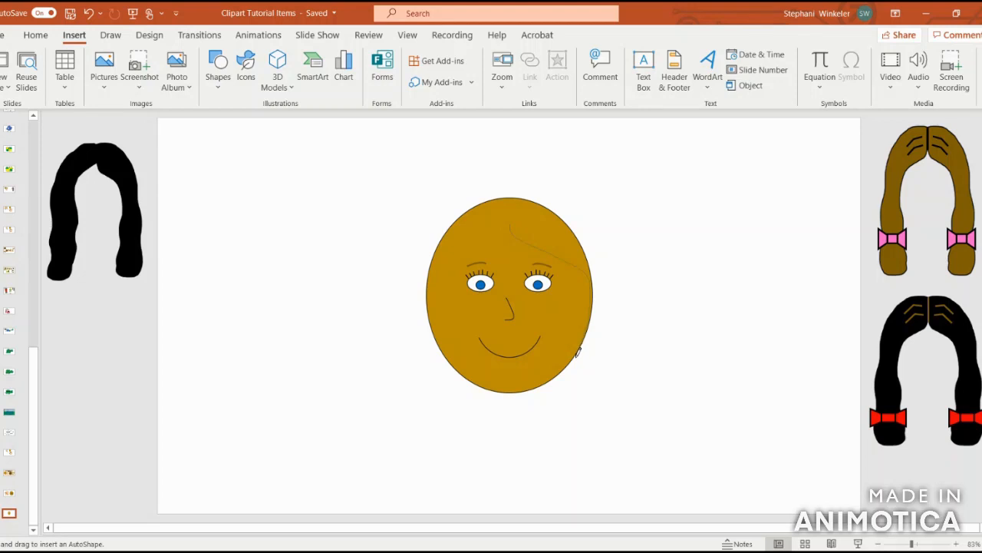
mouse_move(572, 370)
mouse_down()
mouse_move(571, 383)
mouse_move(631, 392)
mouse_move(640, 356)
mouse_move(632, 253)
mouse_move(597, 192)
mouse_move(511, 176)
mouse_move(472, 182)
mouse_move(436, 204)
mouse_move(406, 268)
mouse_move(397, 394)
mouse_move(461, 399)
mouse_move(450, 336)
mouse_up()
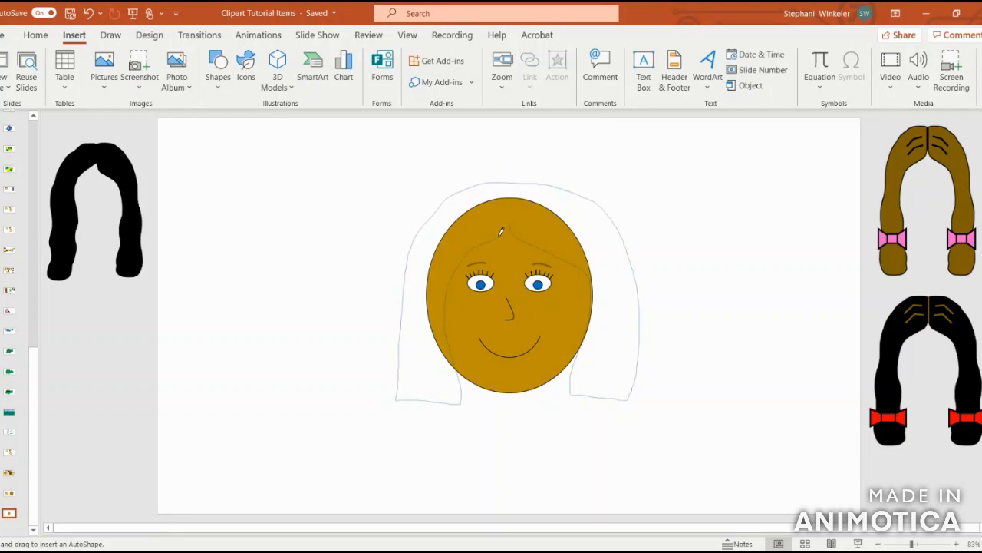
drag(513, 222, 513, 219)
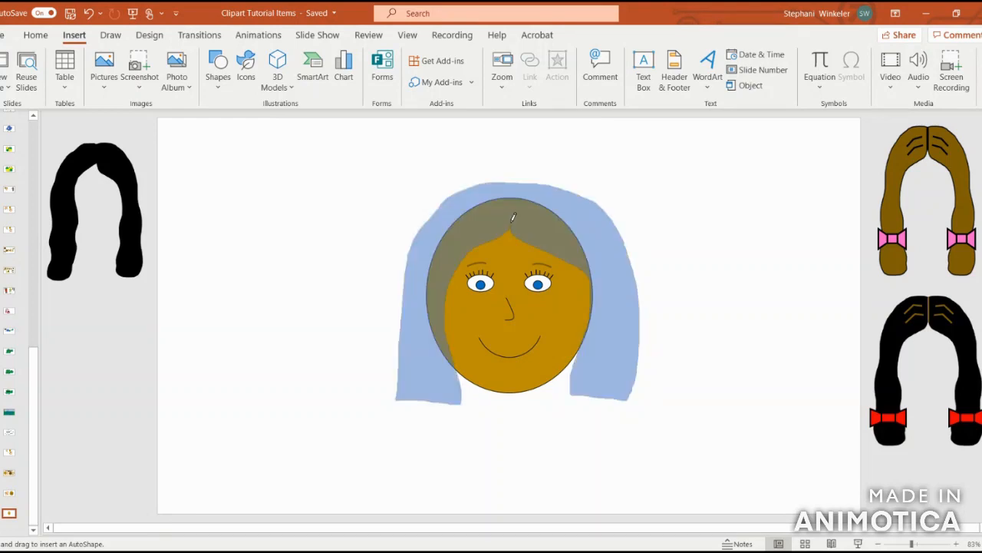
click(809, 267)
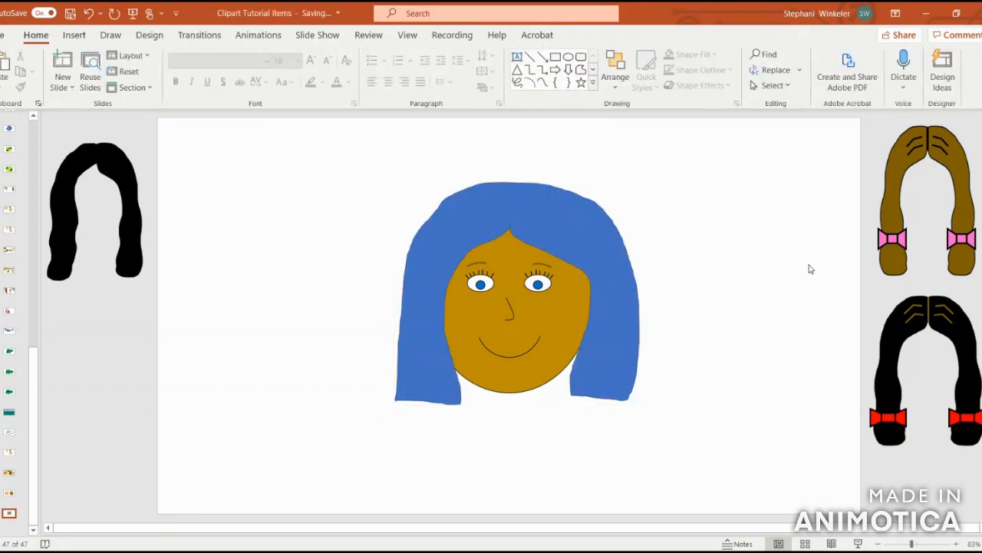
- Fill the chin-length hair shape with dark brown and give it a 3 pt black outline
click(589, 243)
click(446, 56)
click(506, 70)
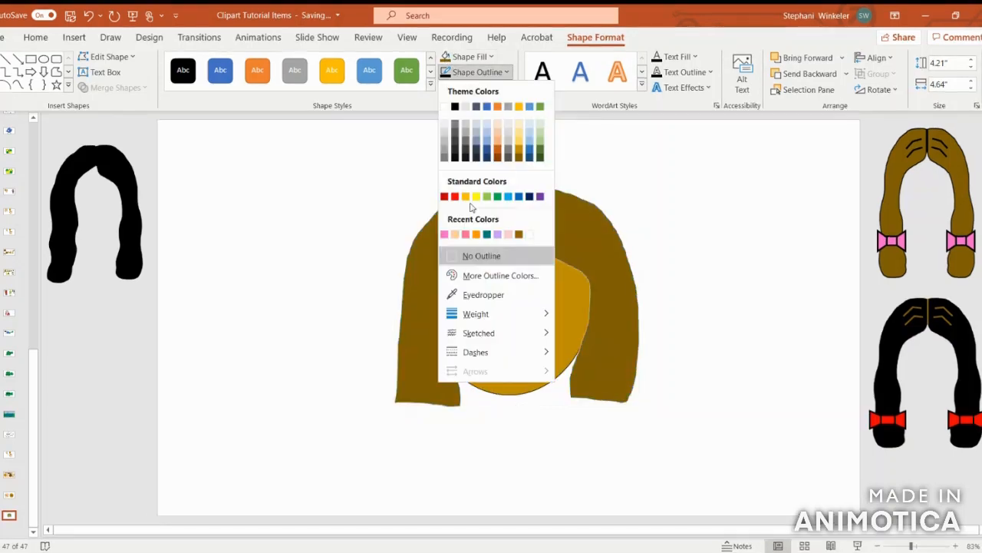
mouse_move(540, 313)
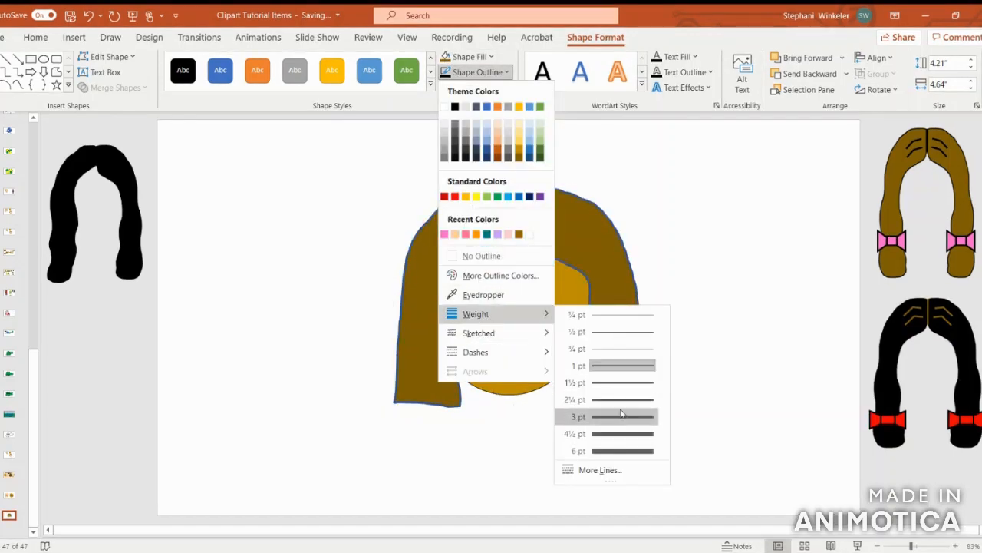
click(620, 415)
click(446, 69)
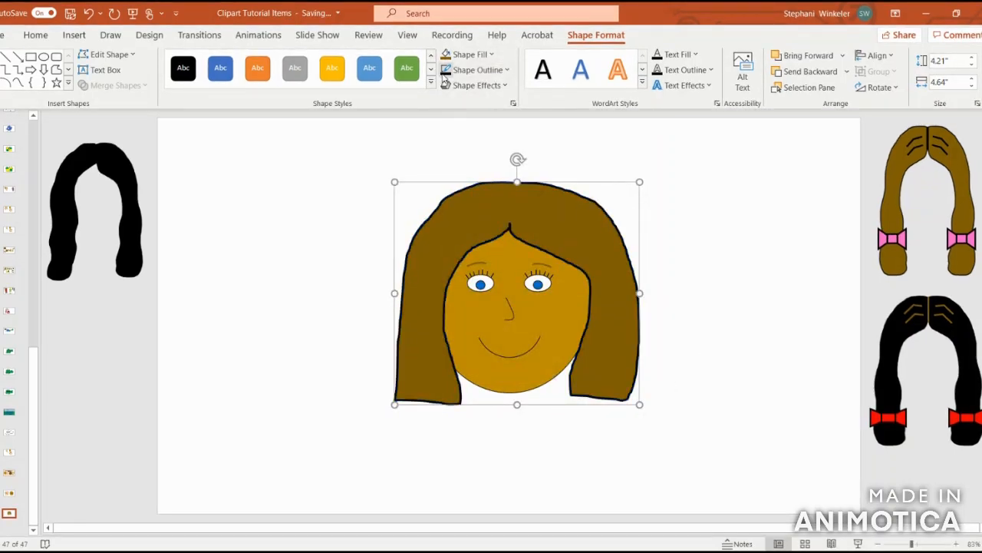
click(697, 276)
- Move the brown chin-length hair off the face to its left and save the hair shape as a picture
click(588, 242)
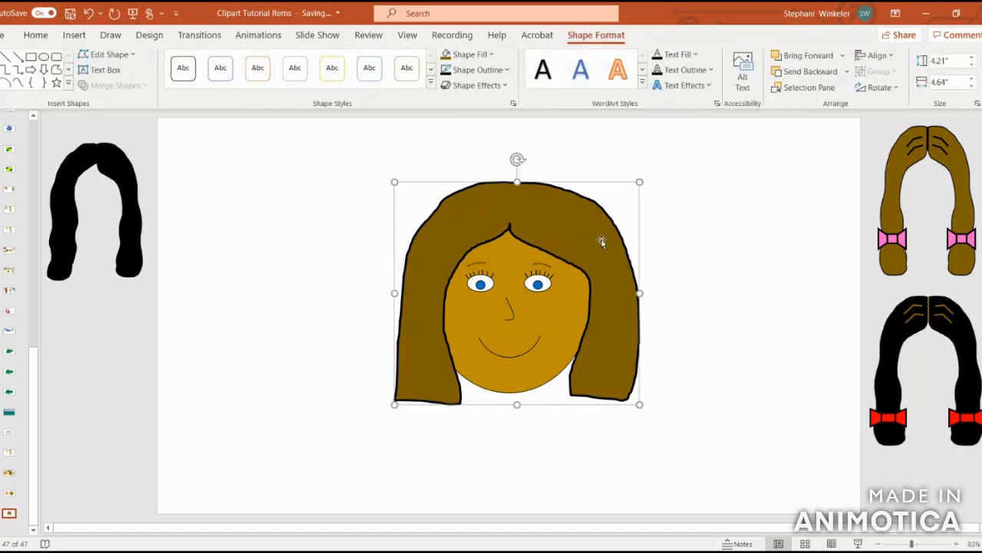
drag(602, 241, 379, 233)
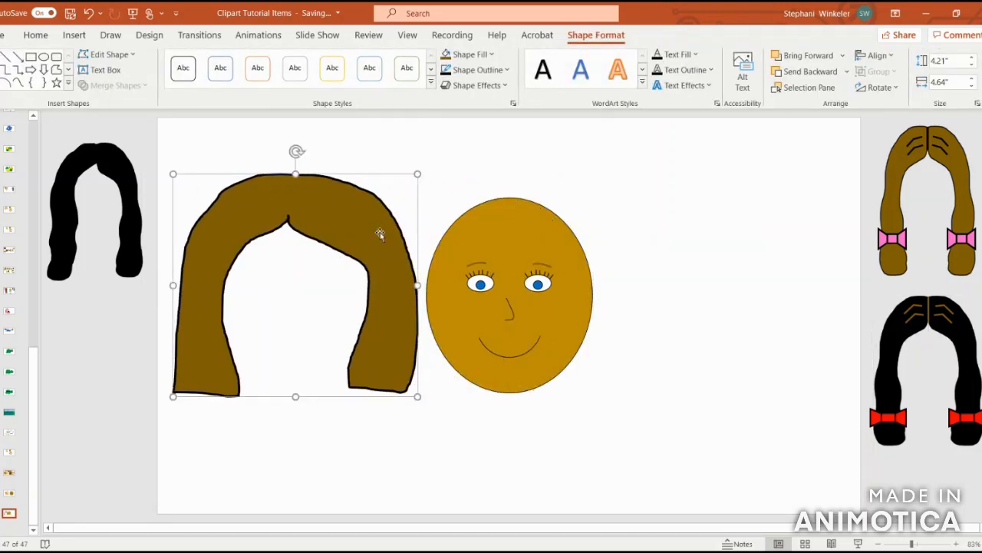
right_click(381, 237)
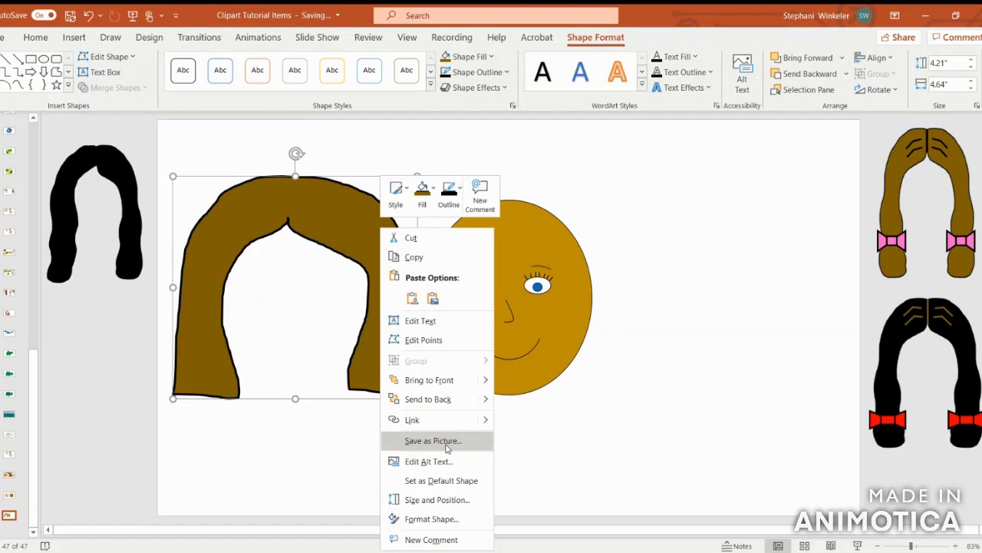
click(566, 453)
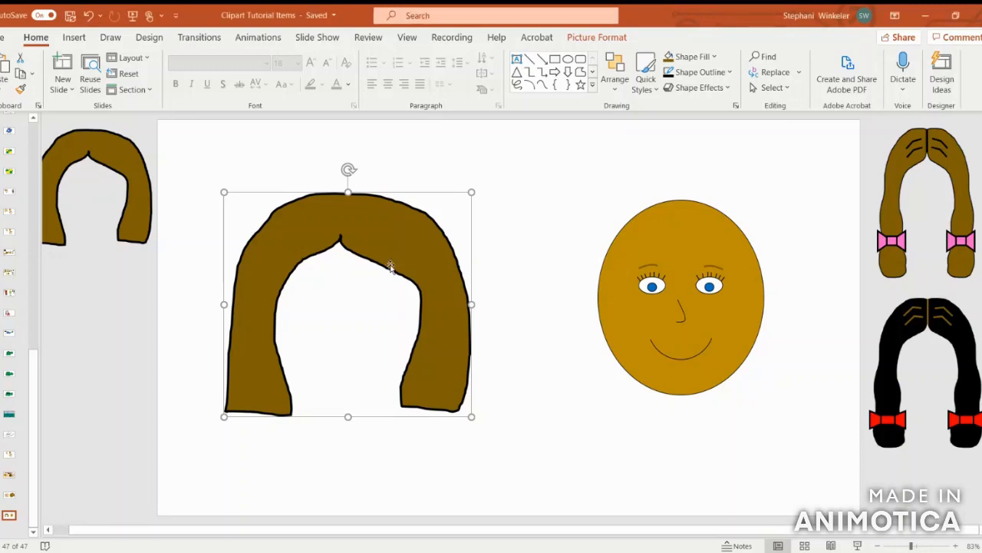
- Crop the left half off the hair picture up to the parting, leaving a width of about 2.53 inches
click(600, 39)
click(843, 89)
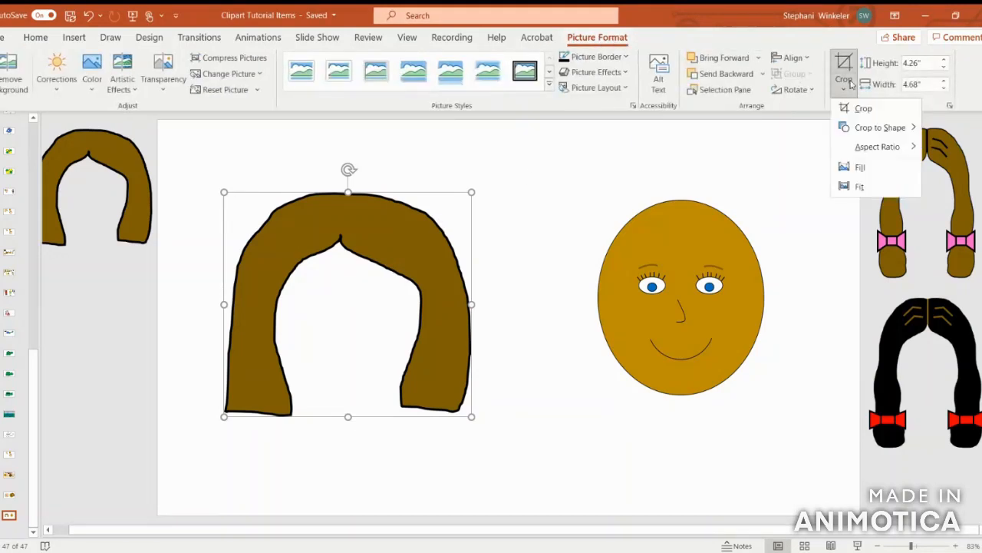
click(857, 109)
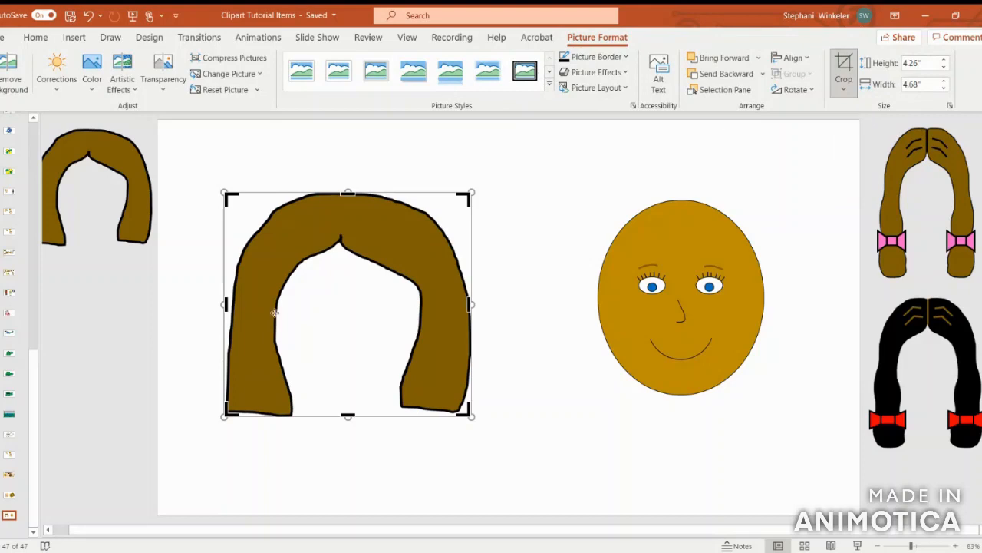
drag(227, 305, 340, 296)
click(486, 283)
- Duplicate the cropped right half of the hair
click(410, 246)
double_click(409, 246)
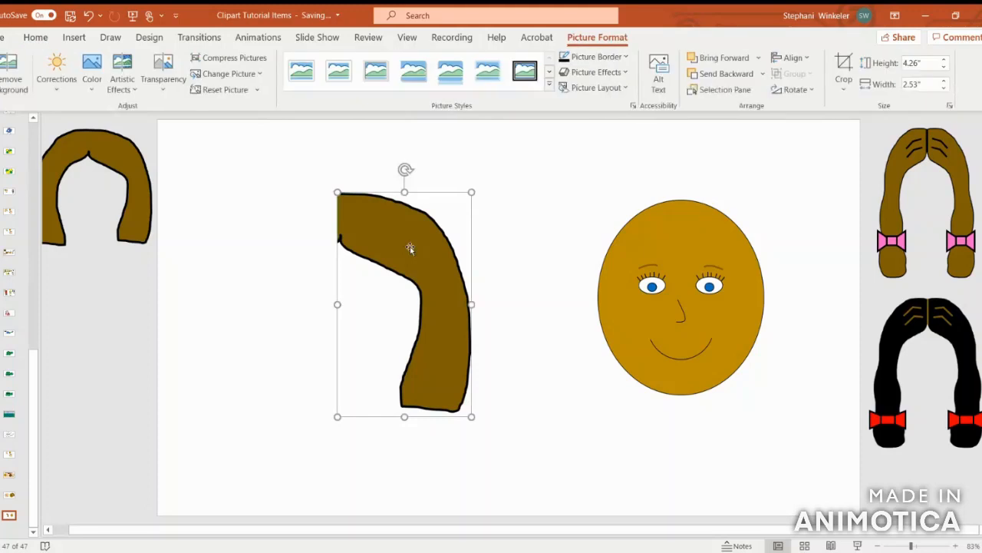
key(ctrl+v)
click(811, 90)
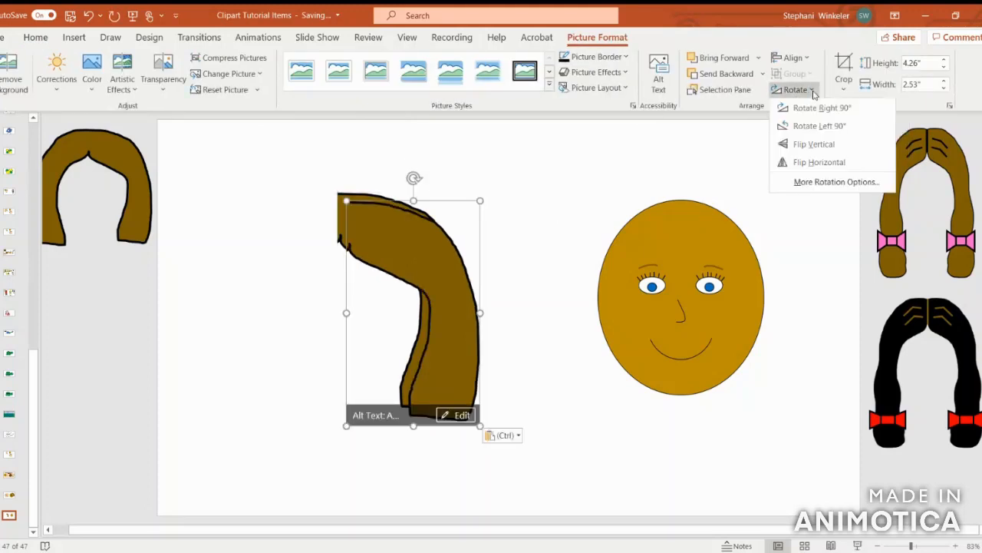
click(791, 142)
click(836, 165)
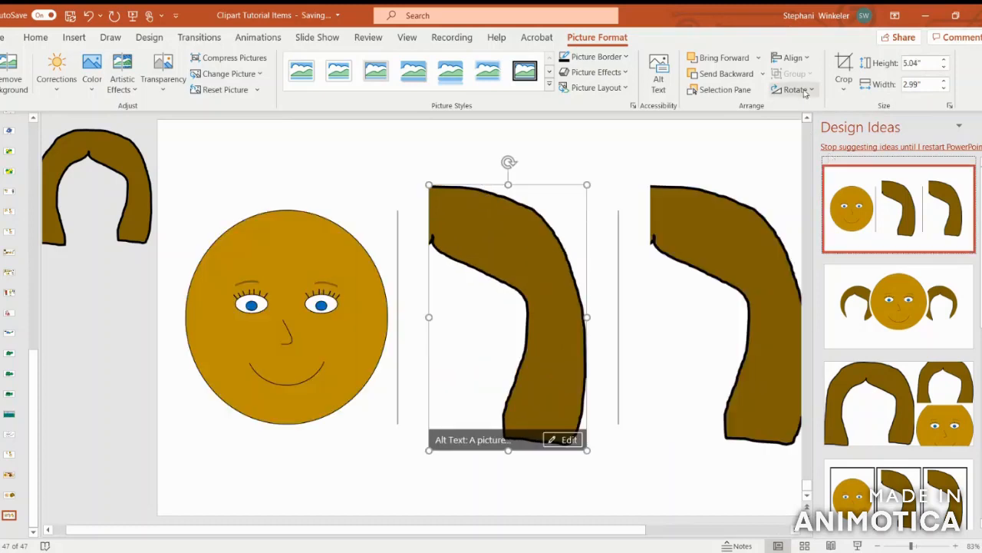
click(978, 126)
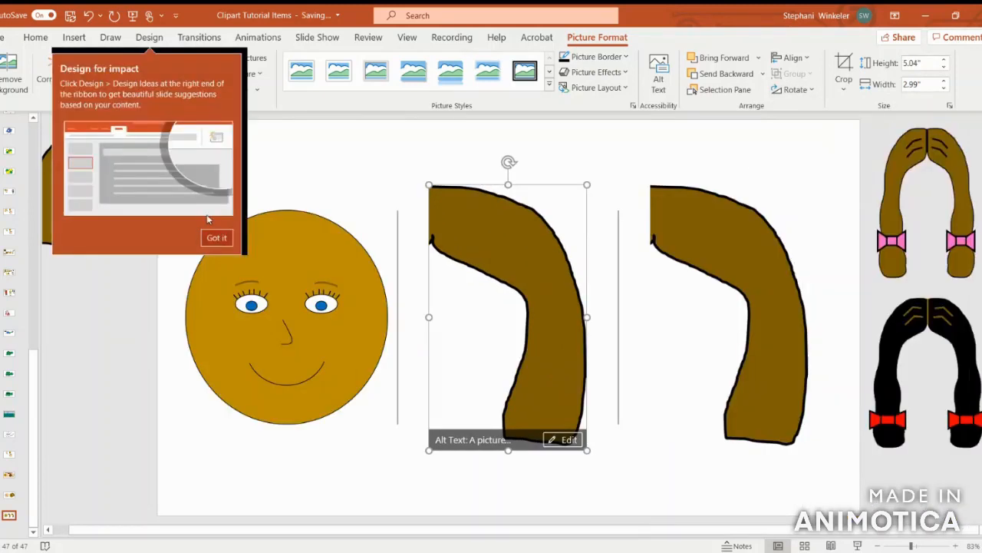
click(216, 238)
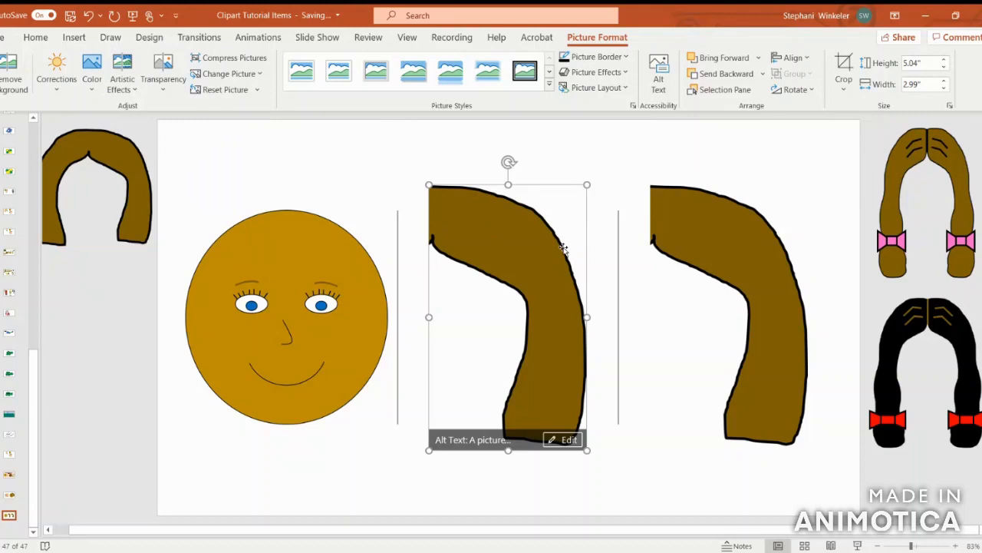
click(88, 15)
- Flip the duplicated hair half horizontally and align it with the original half so they meet at the parting
click(798, 89)
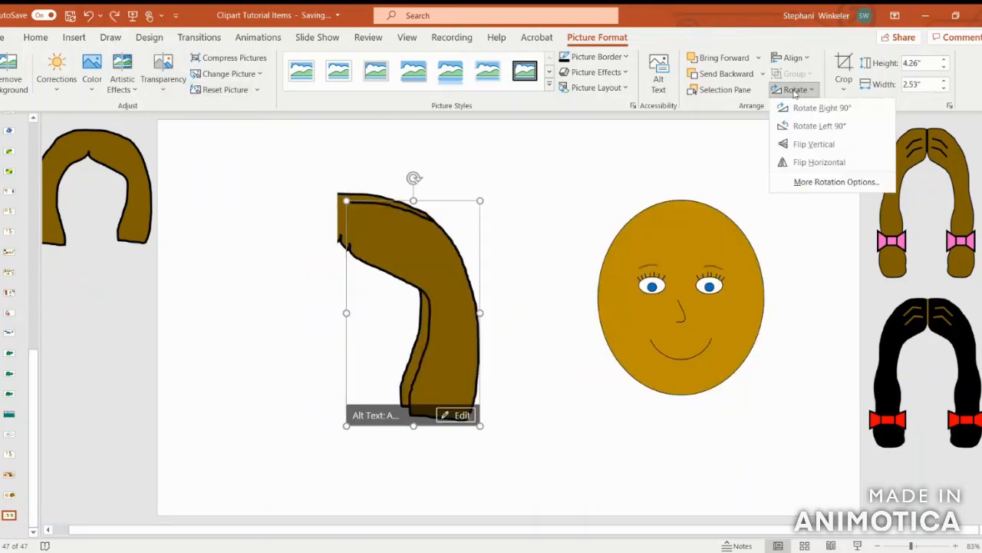
click(812, 163)
drag(464, 250, 327, 238)
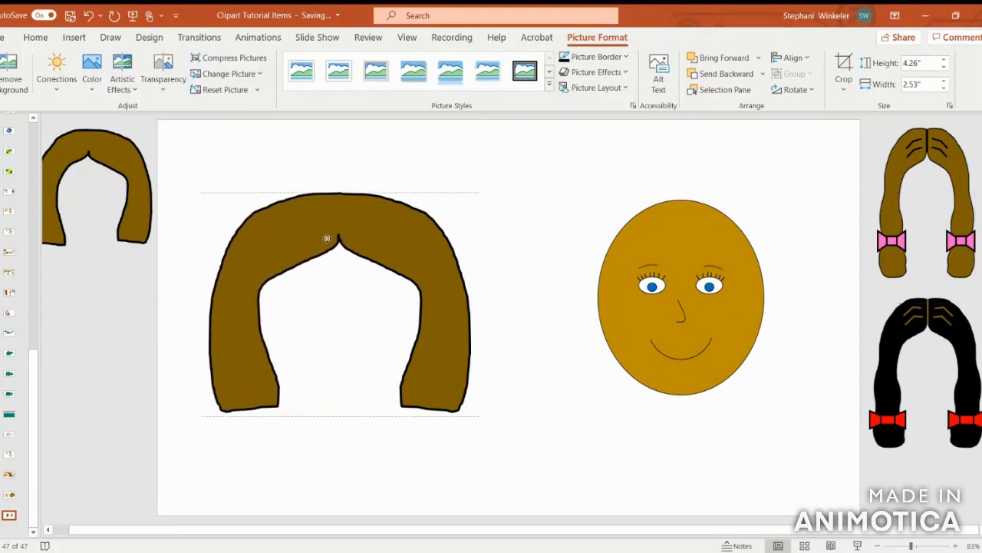
drag(327, 238, 327, 238)
- Nudge the right hair half slightly to close the seam between both halves at the parting
click(525, 216)
click(406, 235)
drag(408, 235, 408, 236)
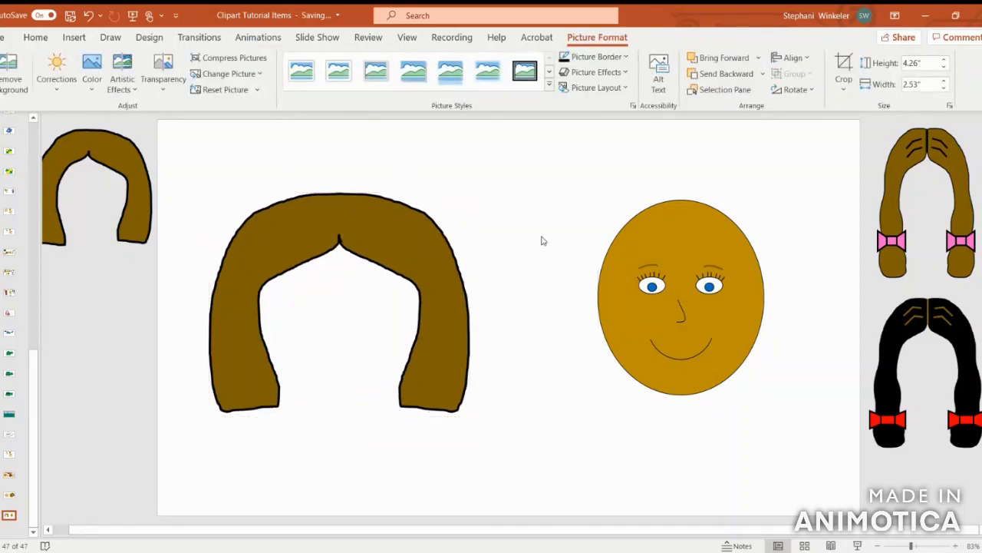
click(556, 243)
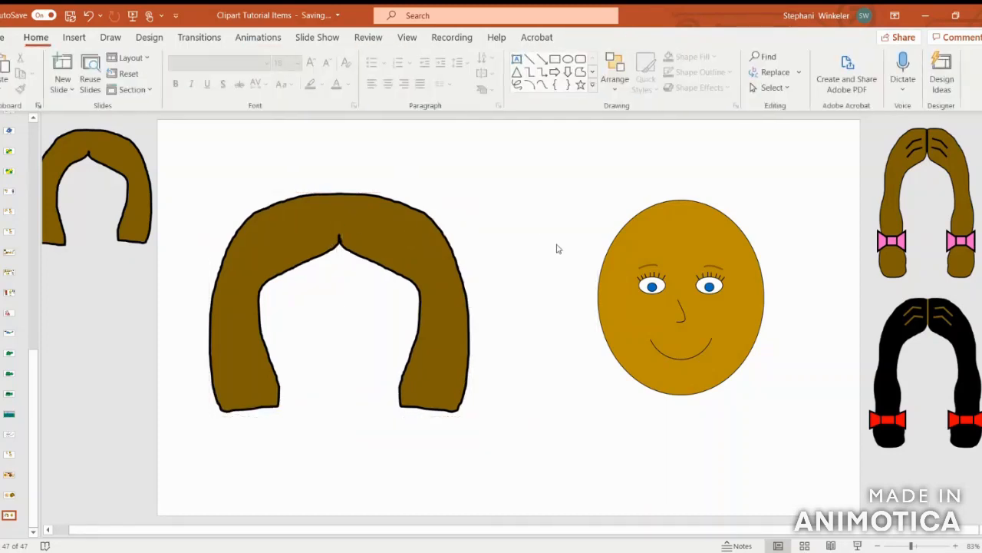
click(401, 244)
drag(401, 241, 402, 238)
click(513, 247)
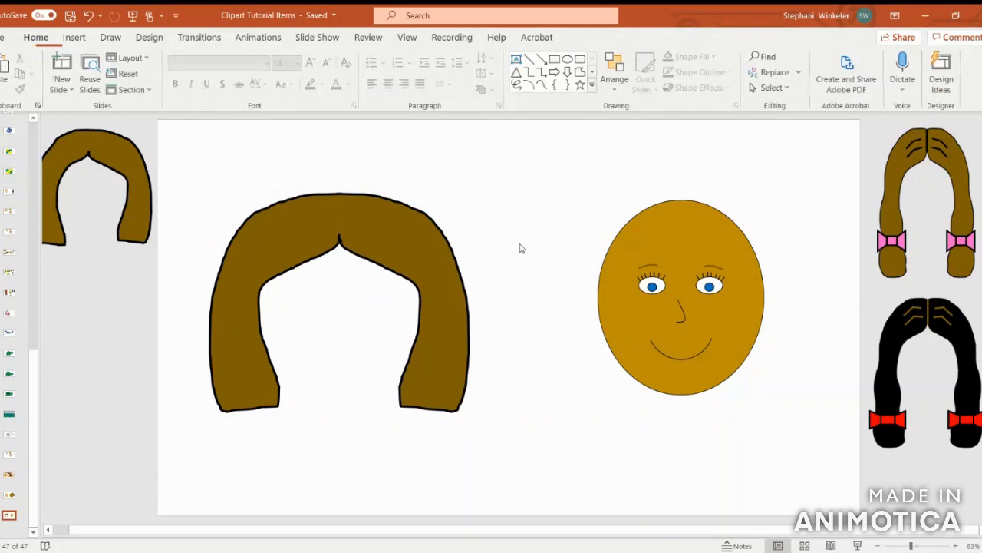
- Group the two mirrored hair halves into one object
click(422, 247)
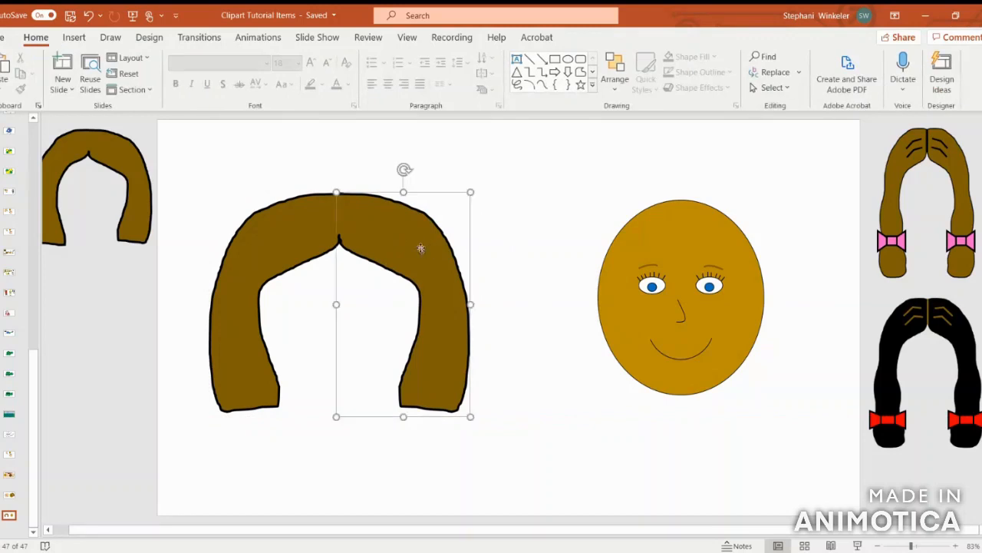
shift+click(267, 245)
right_click(269, 247)
mouse_move(307, 336)
click(414, 338)
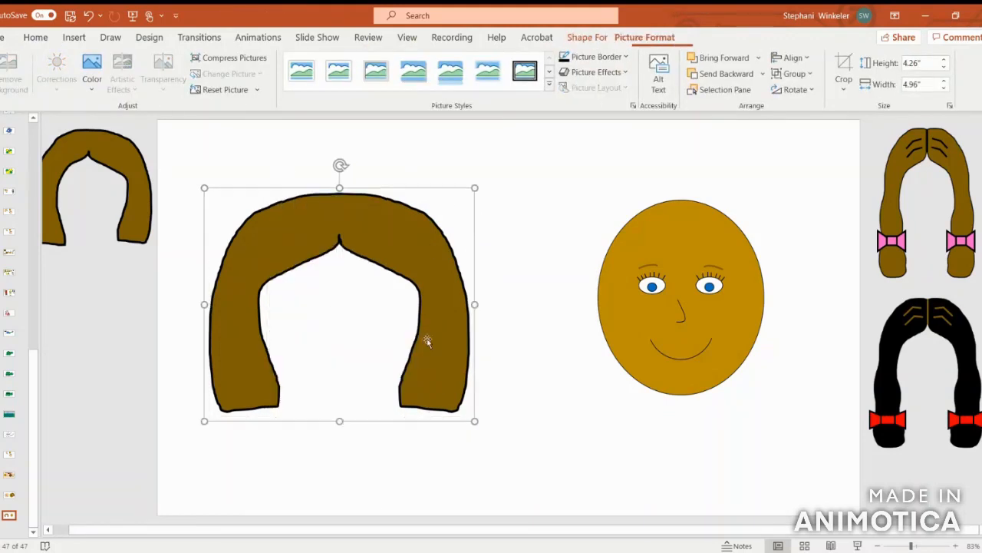
- Narrow the large brown hair to 3.87" wide and fit it centered around the face in the middle of the slide
drag(476, 304, 424, 304)
drag(387, 268, 548, 259)
click(712, 253)
drag(711, 253, 511, 246)
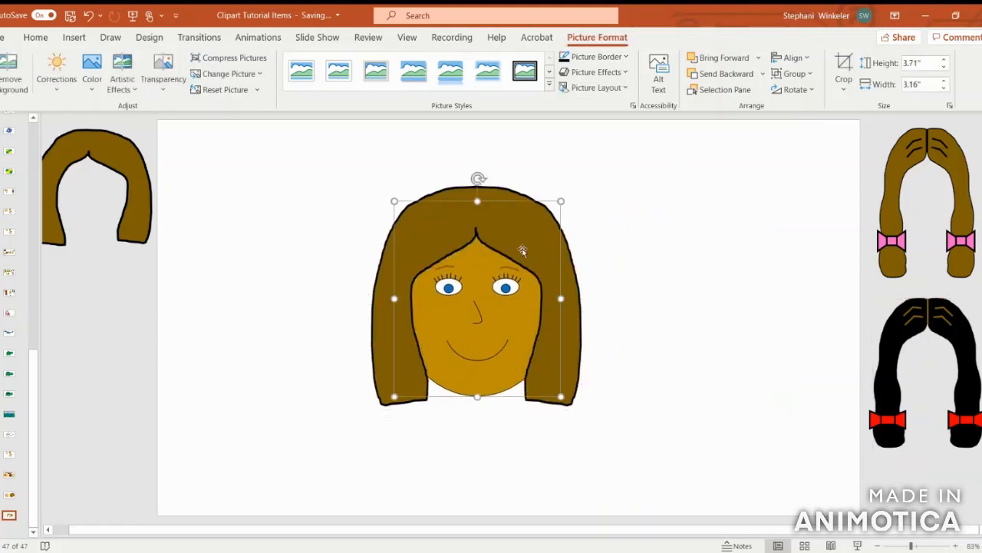
click(577, 290)
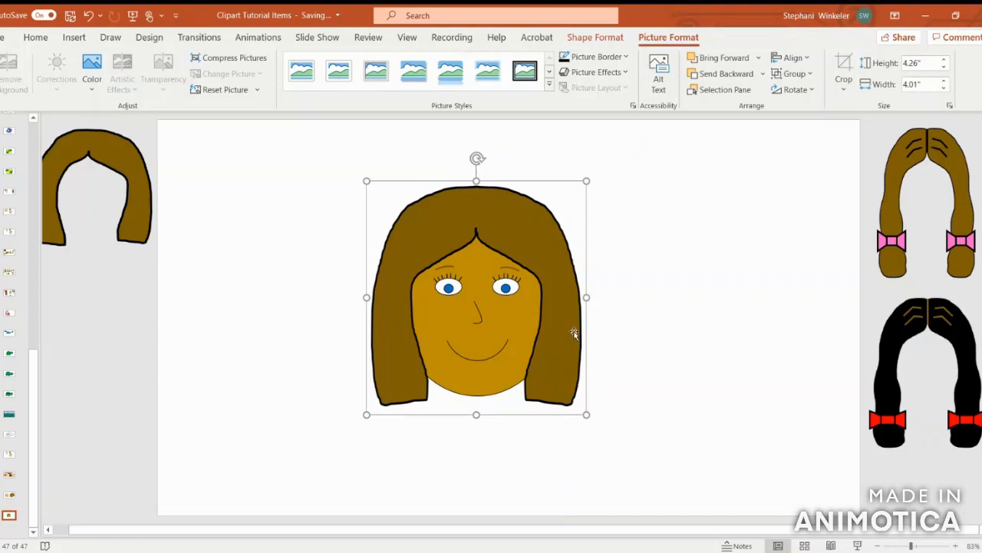
drag(583, 294, 575, 297)
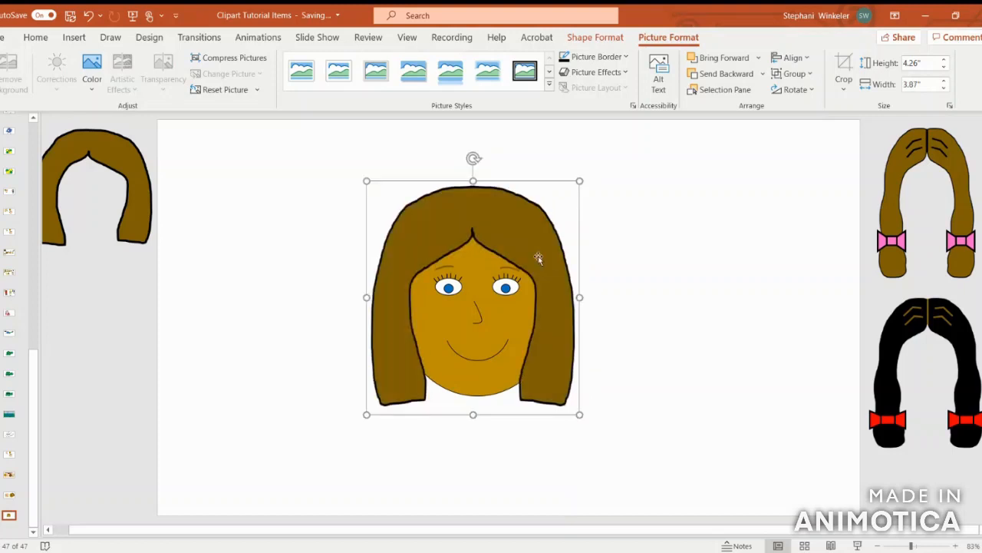
drag(536, 252, 540, 254)
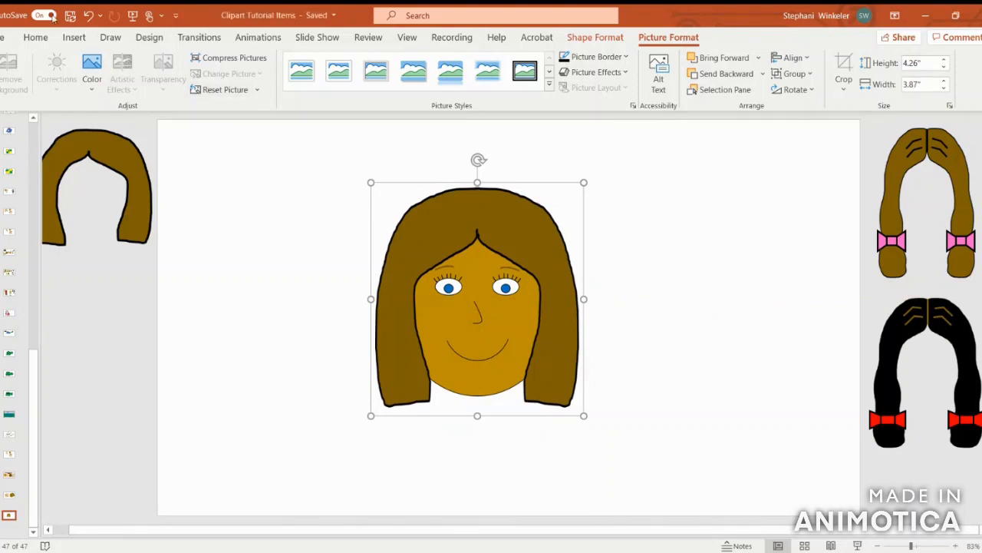
- Draw a bent freeform hair strand about 0.95" high and 0.26" wide in the blank area beside the head
click(73, 37)
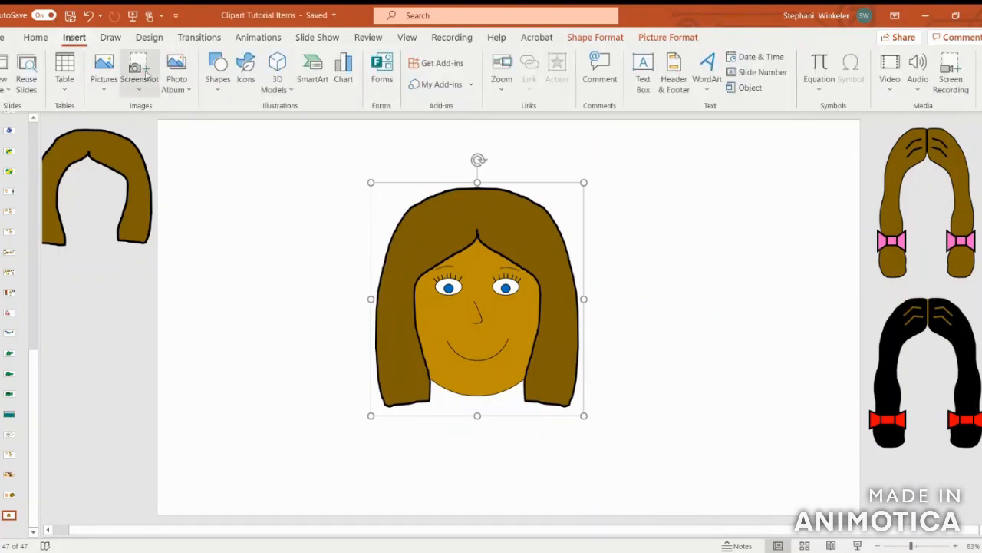
click(217, 76)
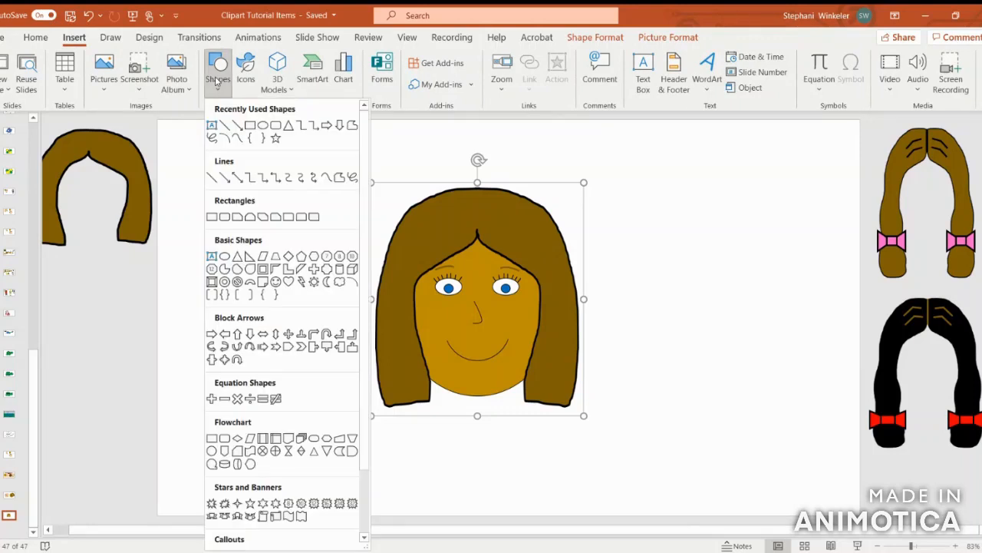
click(352, 127)
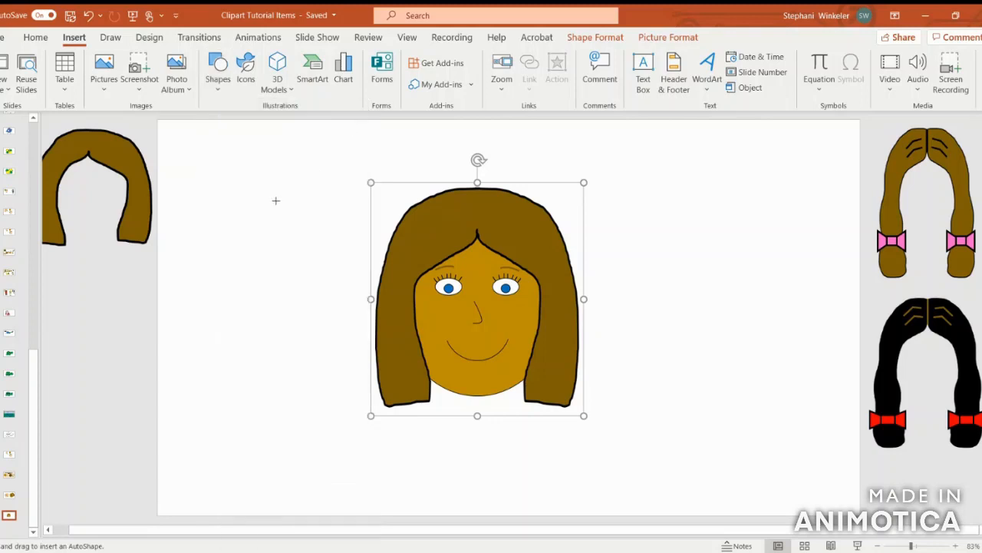
click(246, 168)
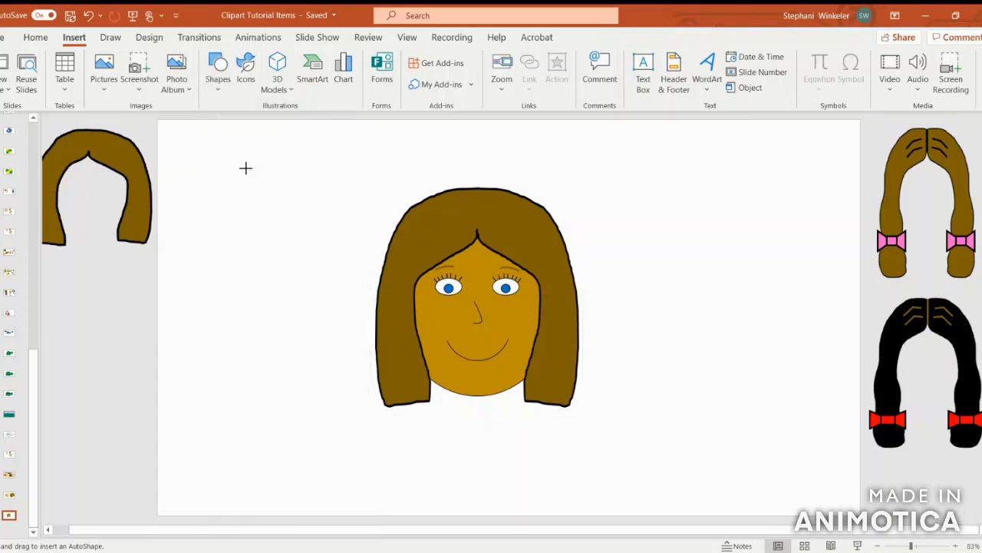
click(259, 185)
double_click(260, 217)
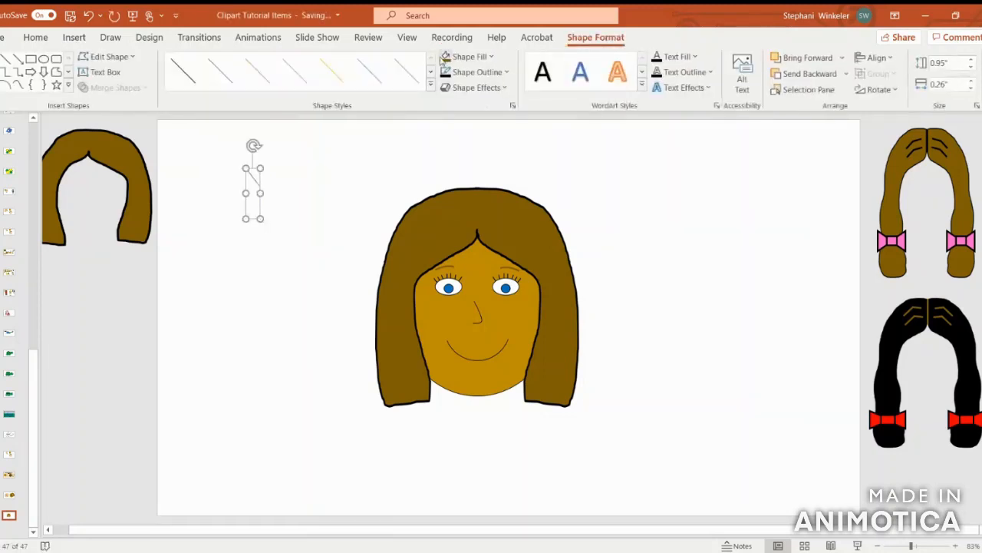
- Set the strand's outline weight to 2¼ pt, tilt it counterclockwise, and place it on the hair right of the parting
click(475, 75)
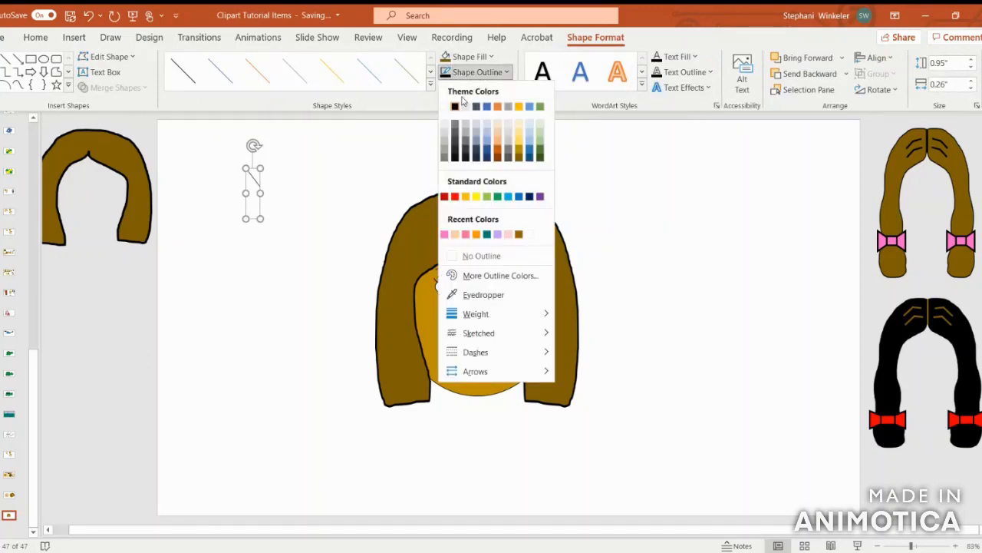
mouse_move(476, 314)
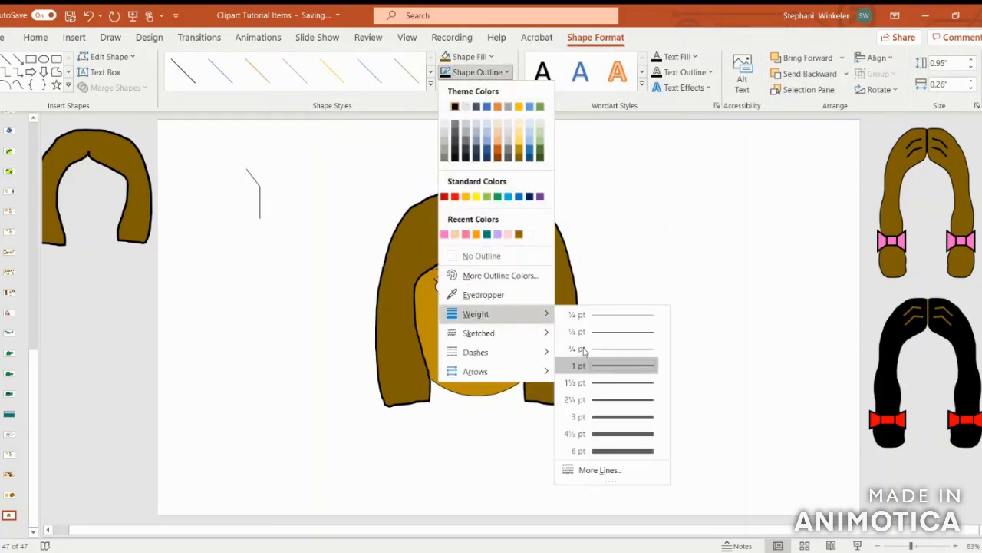
click(607, 400)
drag(254, 145, 227, 148)
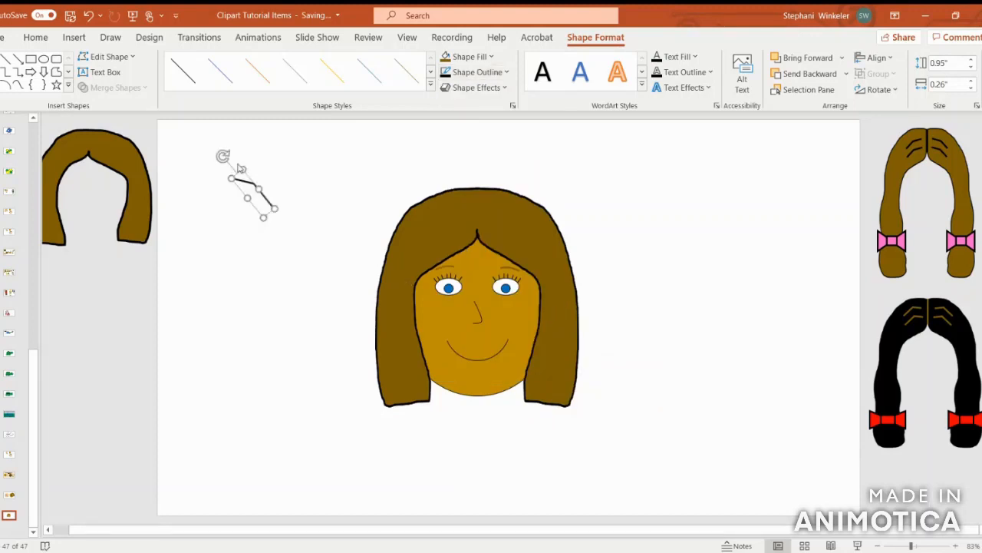
drag(248, 179, 510, 215)
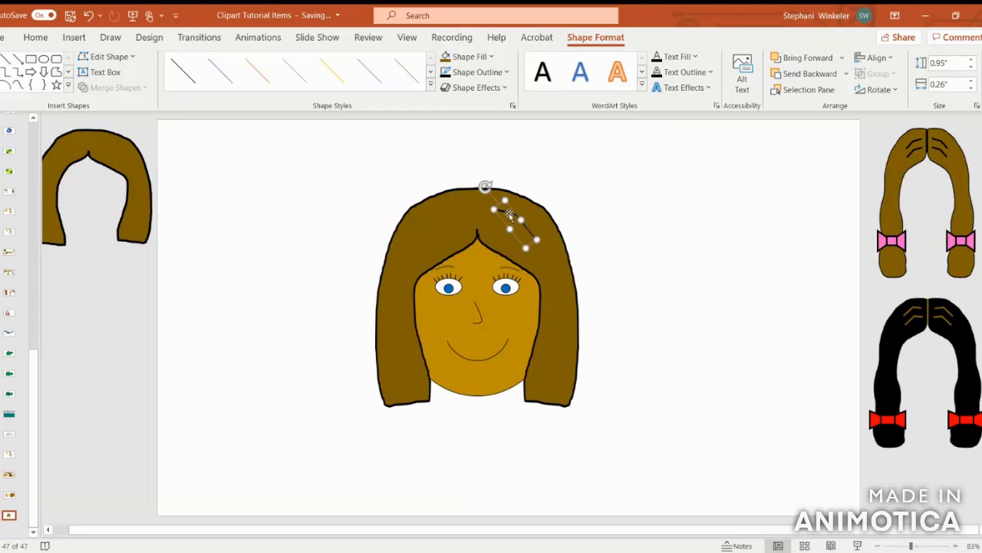
- Duplicate the hair strand, place the copy just below the original, and group both strands
key(ctrl+d)
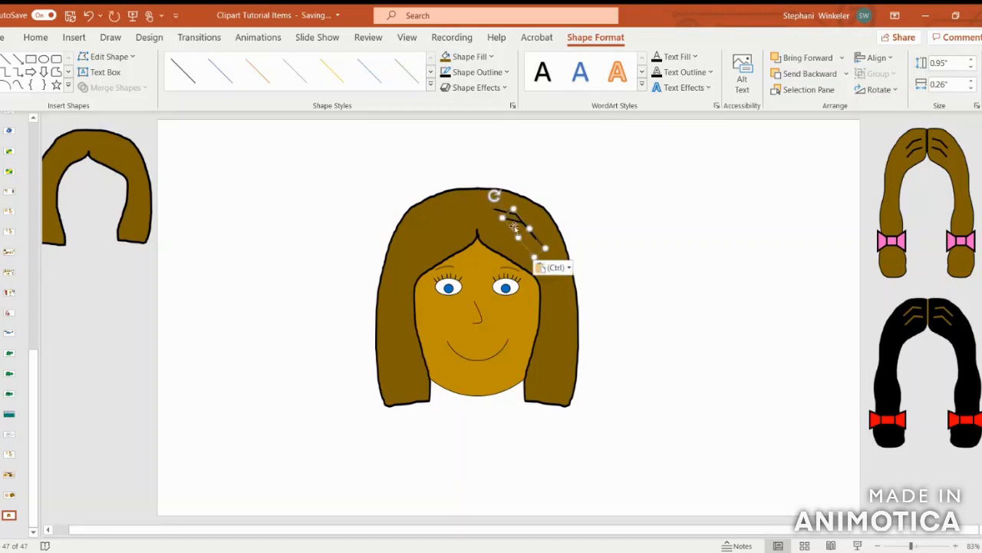
drag(515, 227, 497, 238)
drag(497, 237, 499, 237)
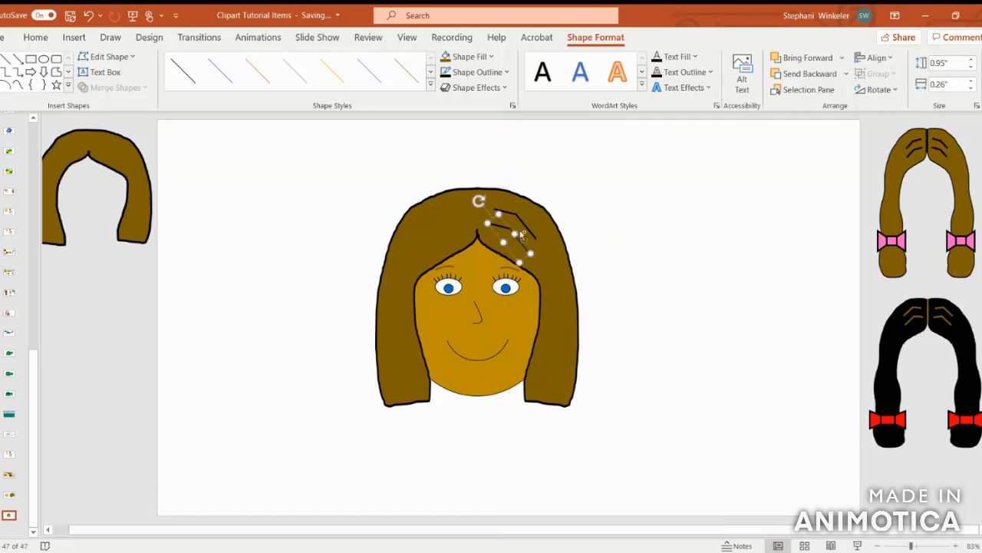
shift+click(528, 233)
click(879, 74)
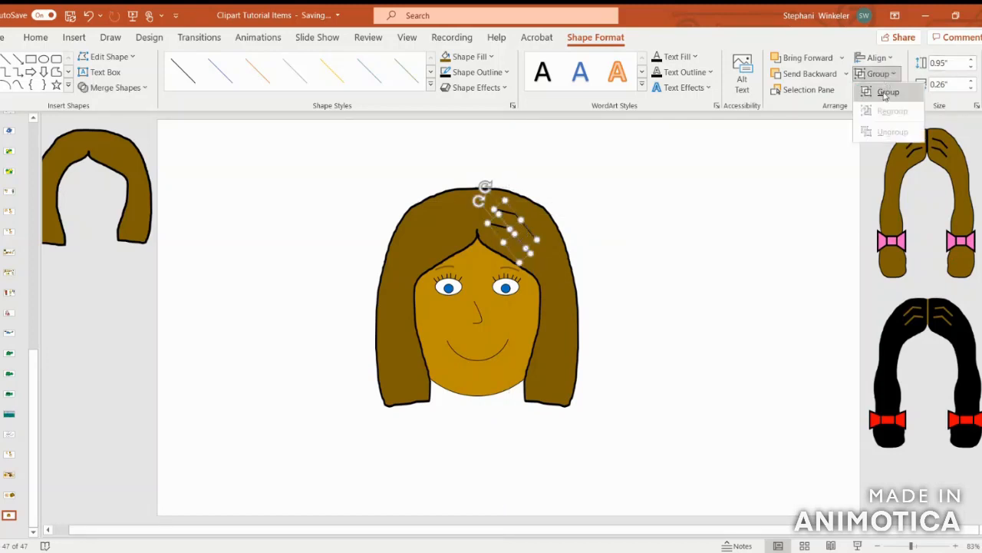
click(885, 93)
- Duplicate the strand group, flip the copy horizontally, and place it symmetrically on the hair left of the parting
key(ctrl+d)
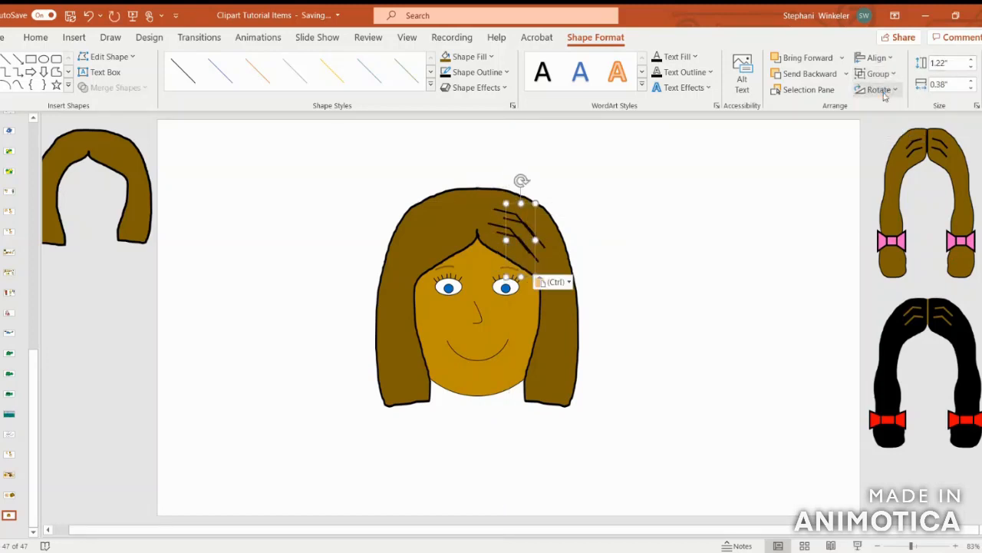
click(879, 90)
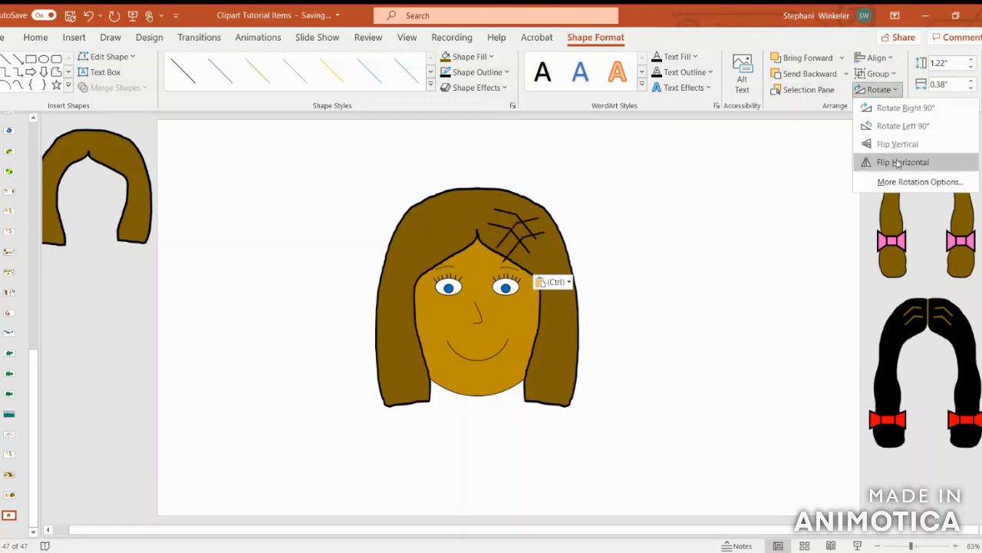
click(883, 160)
drag(536, 228, 456, 220)
click(584, 255)
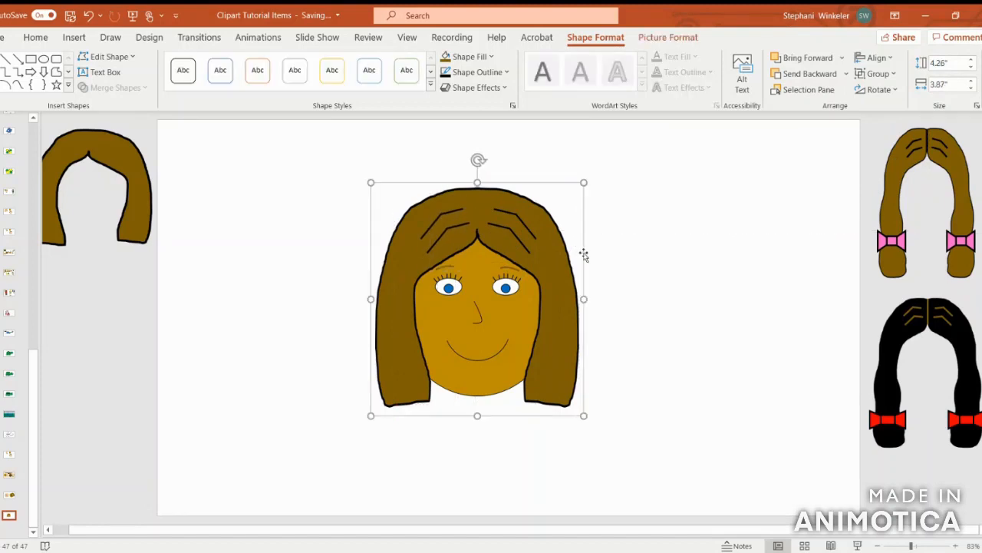
- Draw a vertical parting line about 0.92" long from the hair's center notch to its top with a 2¼ pt outline
click(74, 38)
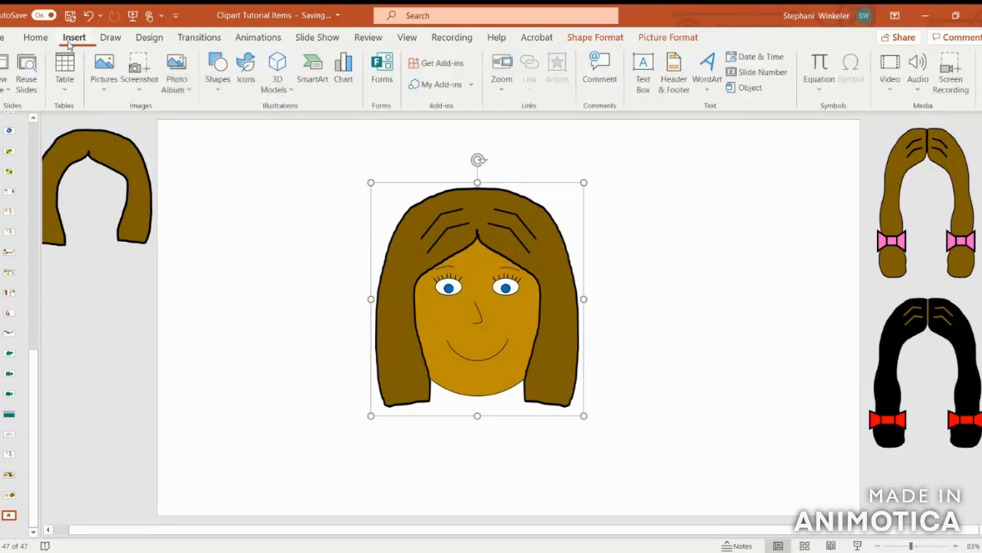
click(215, 81)
click(227, 125)
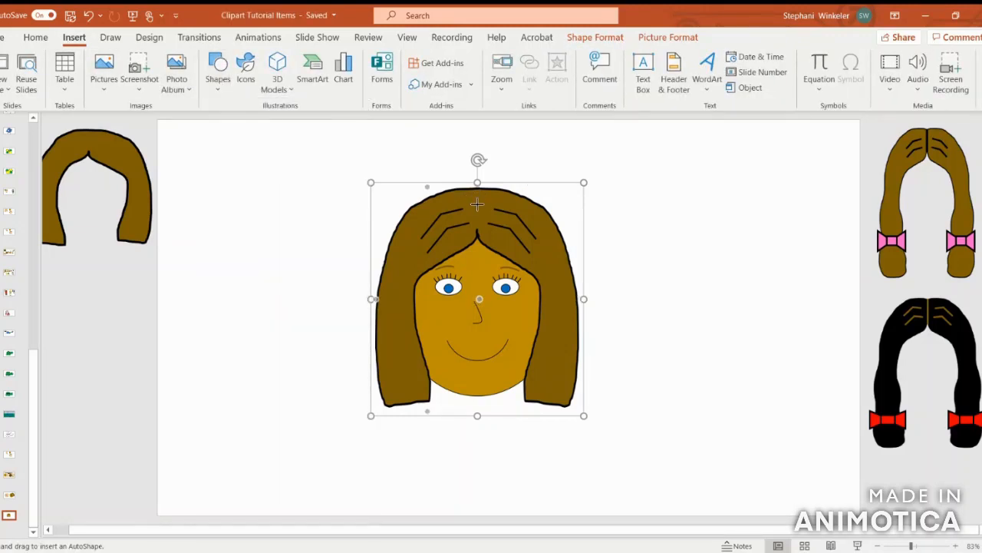
drag(476, 233, 476, 184)
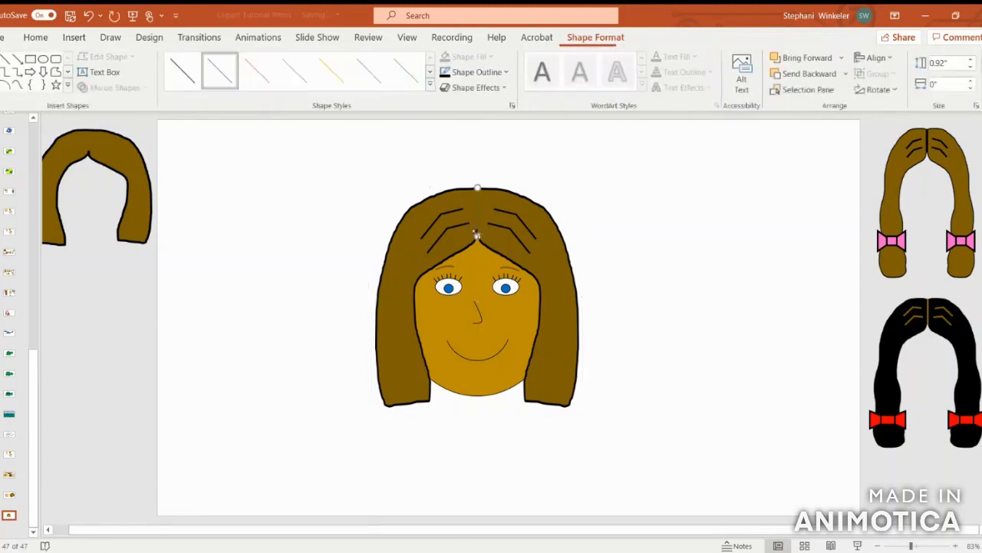
click(479, 72)
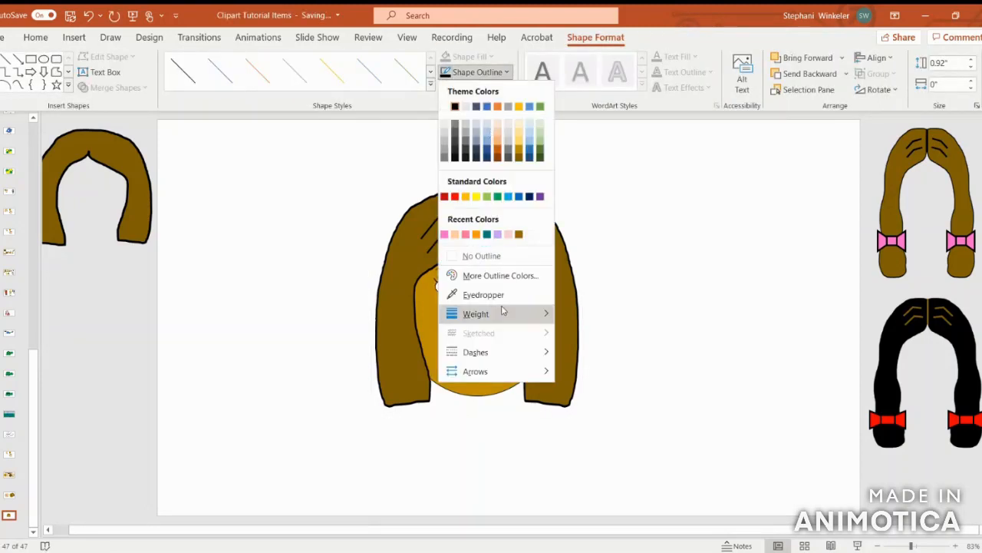
mouse_move(504, 314)
click(621, 397)
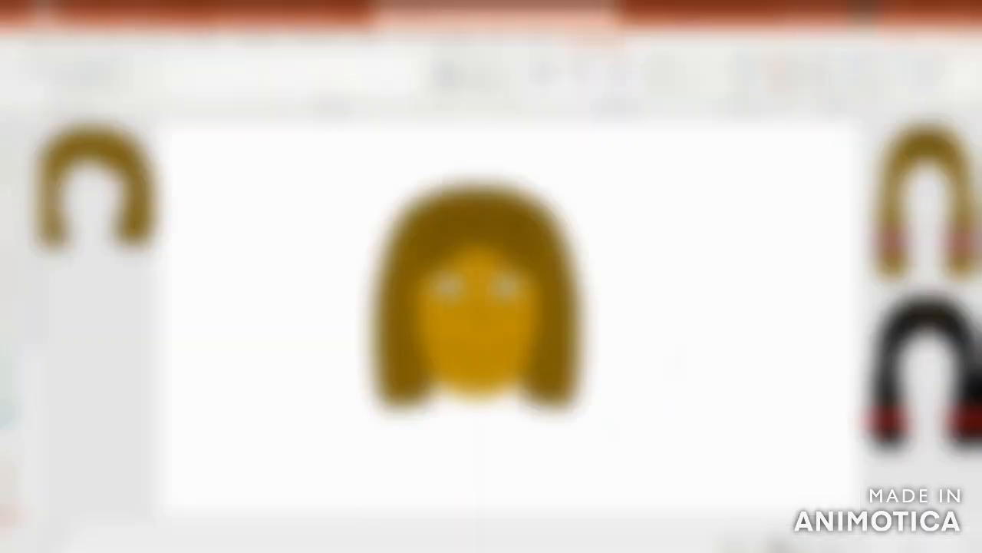
click(642, 448)
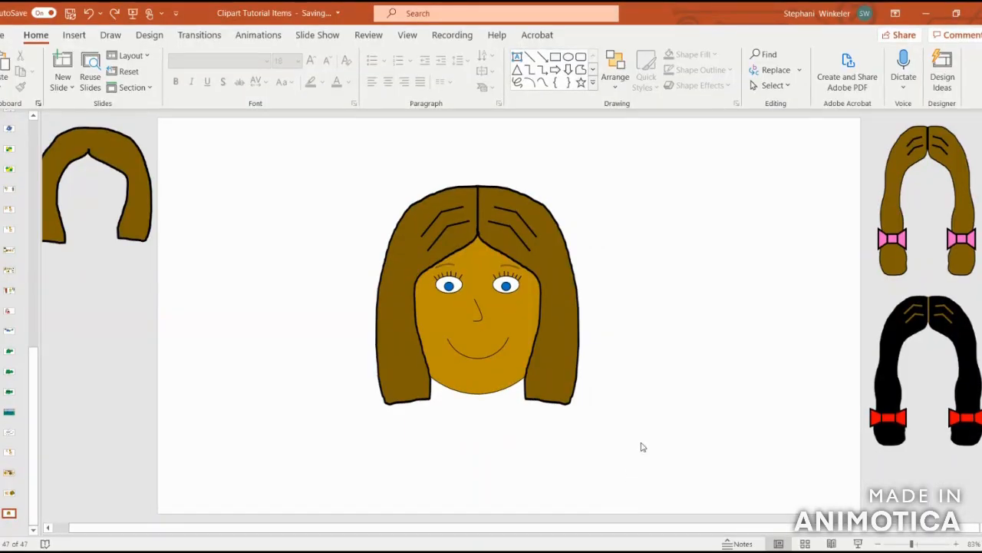
- Delete all the strand lines and the center parting line from the hair, keeping the hair and face
click(505, 212)
click(509, 218)
shift+click(505, 230)
shift+click(449, 215)
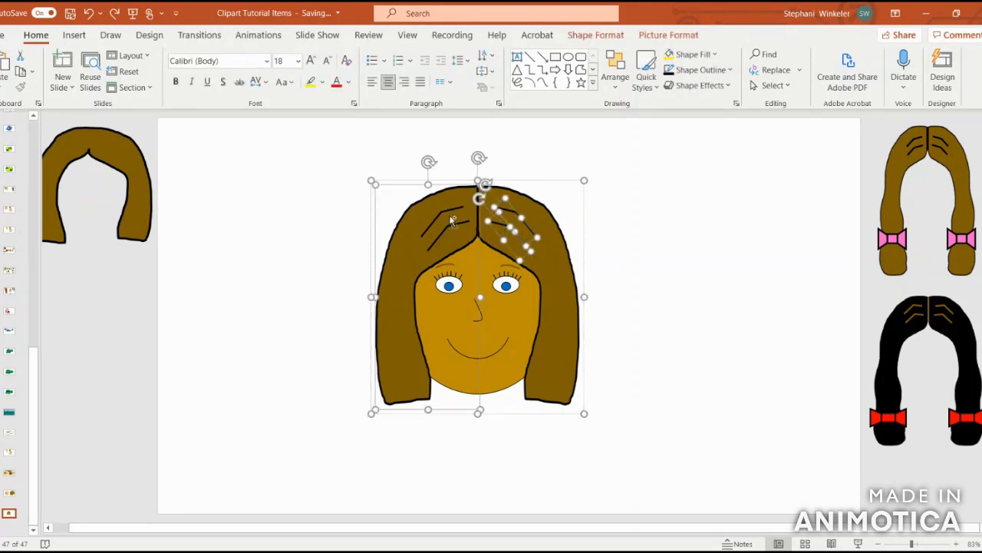
shift+click(444, 211)
shift+click(459, 223)
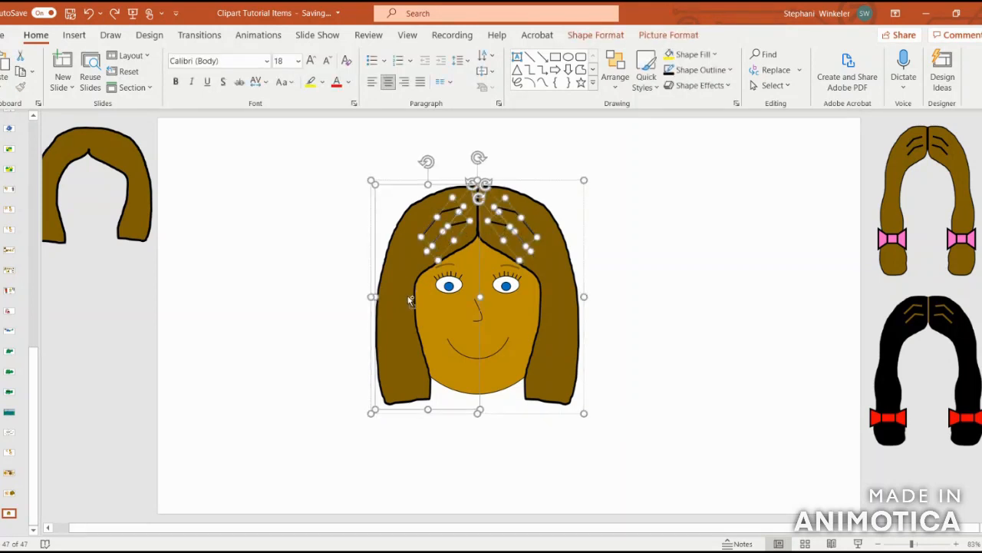
shift+click(410, 300)
shift+click(478, 225)
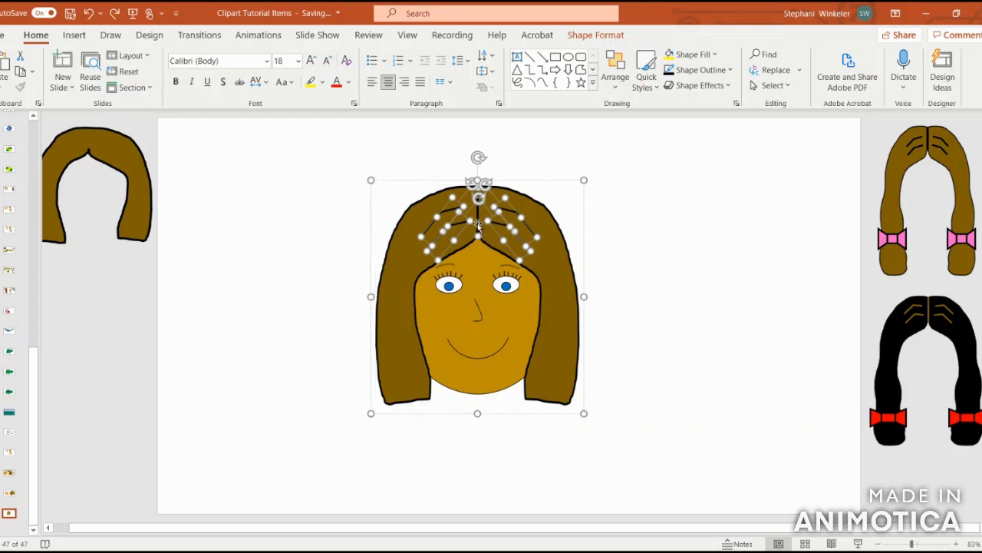
key(Delete)
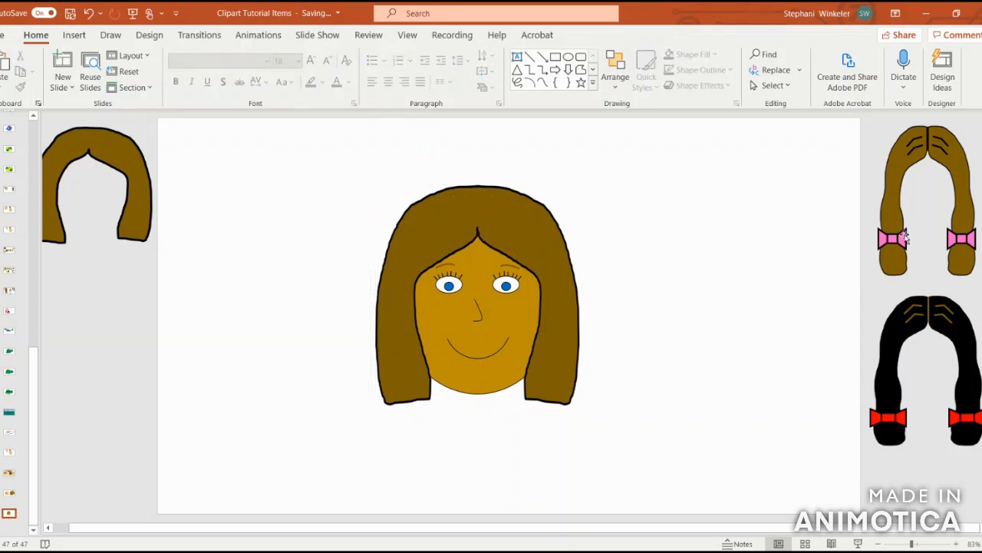
- Ungroup the brown hairpiece with pink bows, including its nested group, so that the bows can be selected separately
click(903, 237)
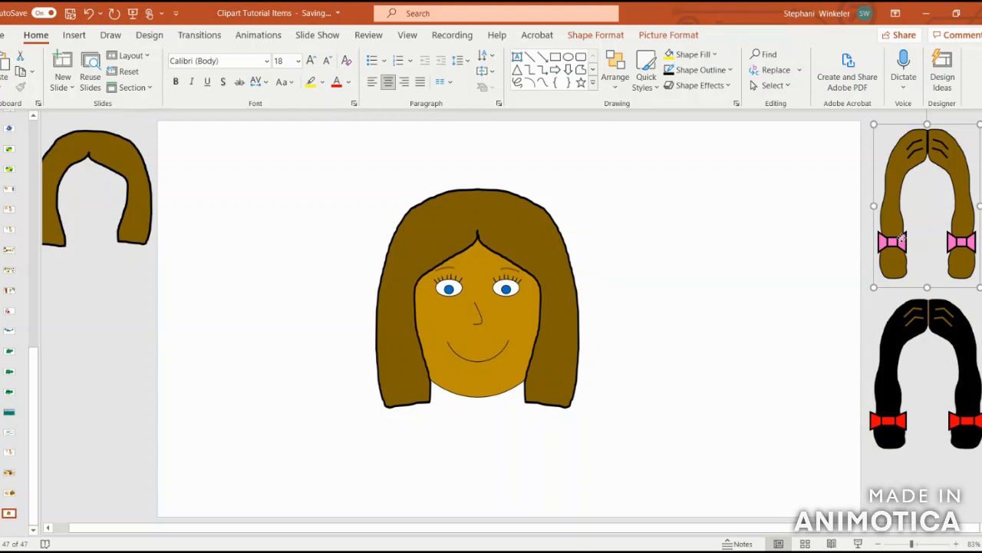
right_click(903, 240)
mouse_move(871, 329)
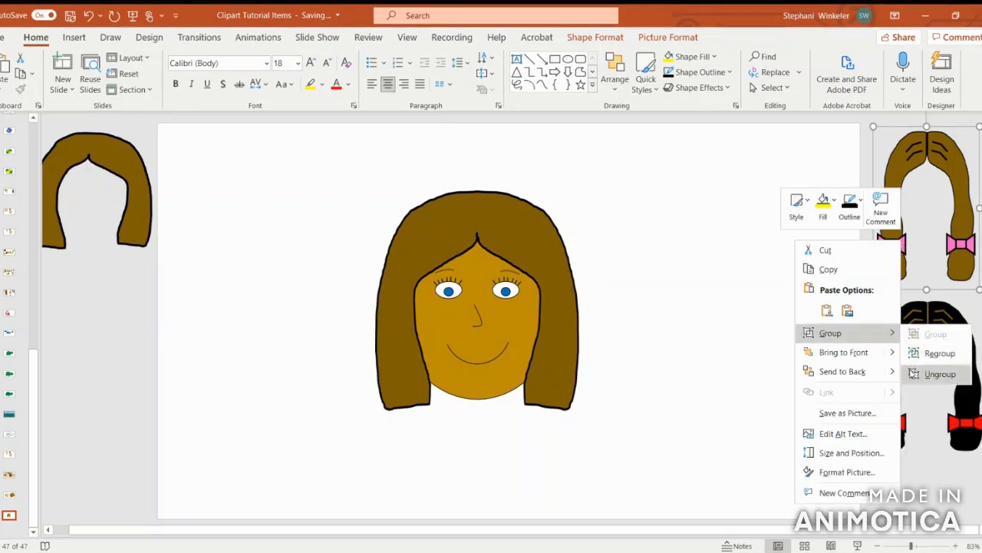
click(939, 374)
click(923, 390)
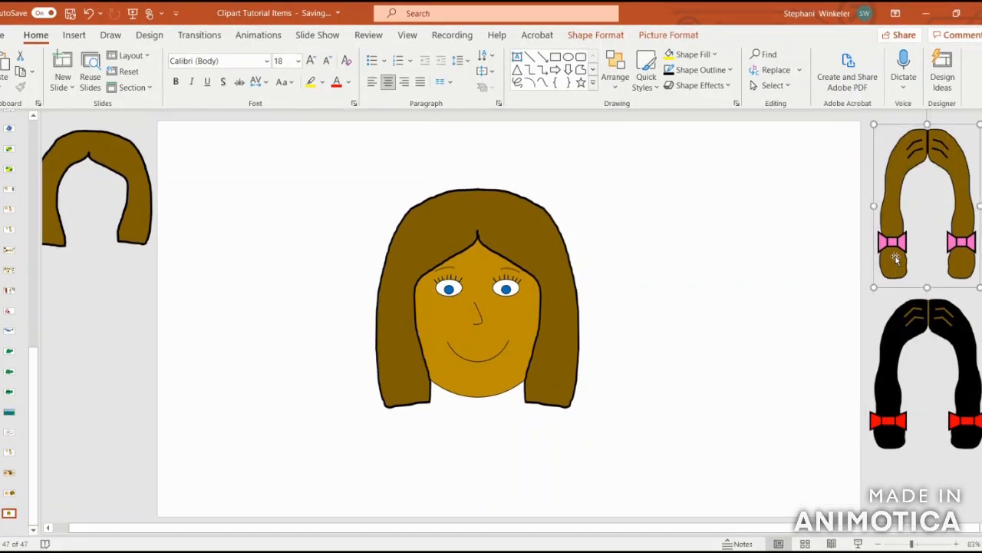
right_click(894, 256)
mouse_move(844, 349)
click(910, 393)
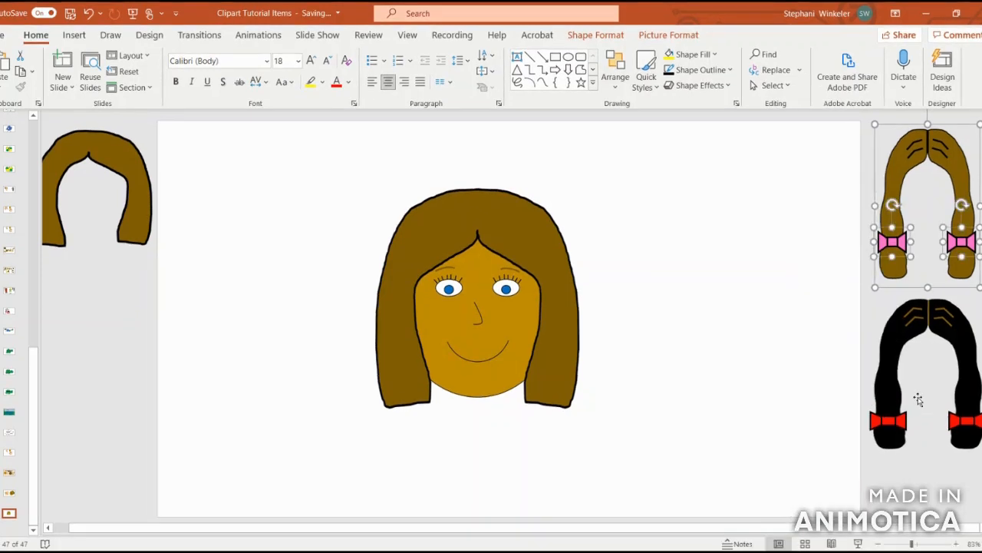
- Duplicate the left pink bow, move the copy onto the slide beside the face, and fill it yellow
click(906, 240)
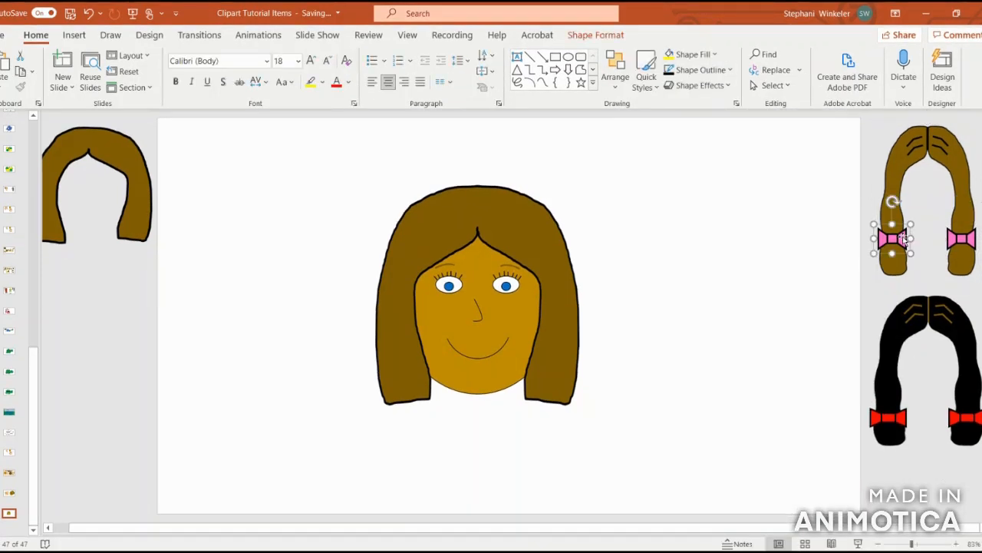
key(ctrl+d)
drag(902, 242, 711, 218)
click(674, 60)
- Place the yellow bow on the hair just right of the parting and tilt it clockwise to follow the hairline
drag(688, 261, 526, 227)
drag(530, 181, 534, 184)
drag(535, 228, 536, 233)
click(694, 241)
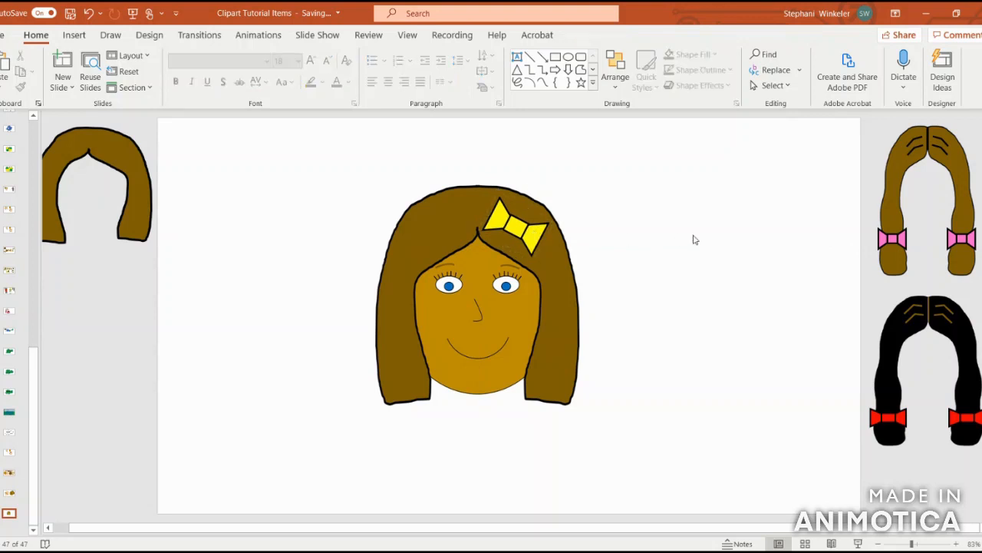
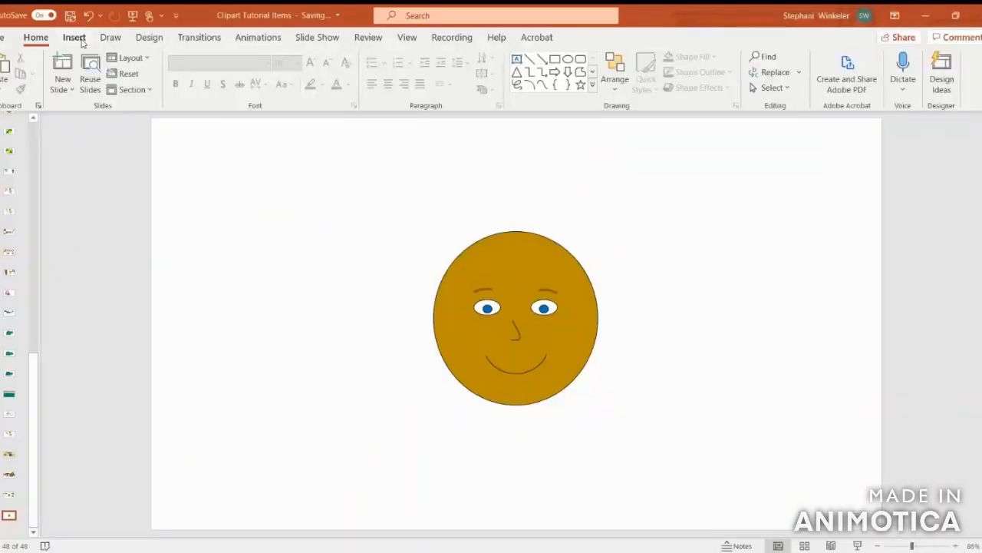
- Draw a closed freehand short-hair shape with a jagged fringe over the top of the face, about 3.25" wide and 1.87" high
click(79, 40)
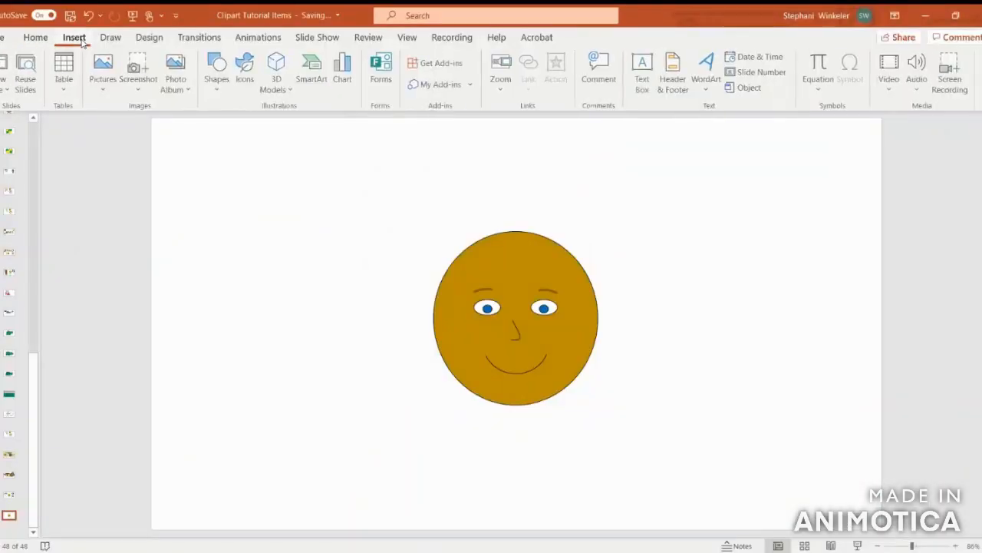
click(215, 88)
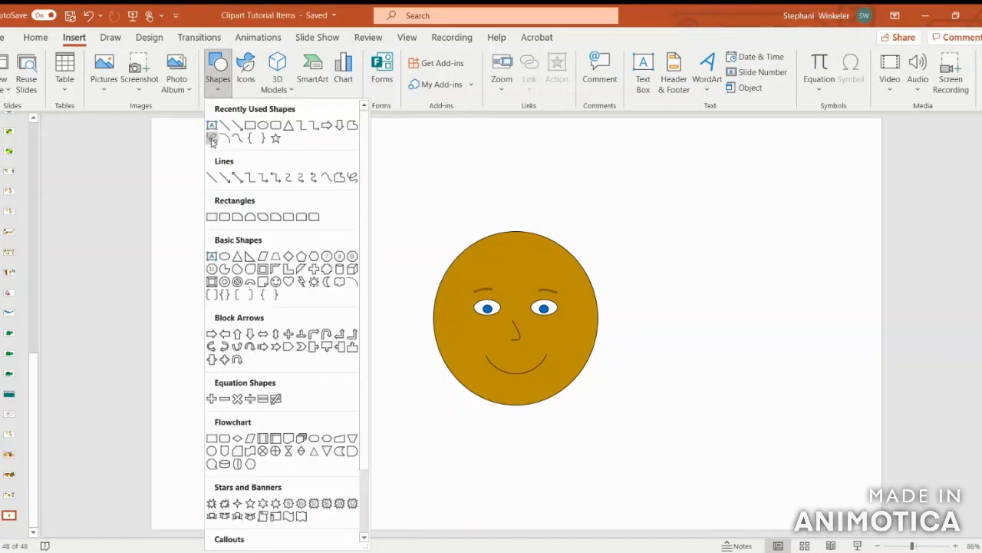
click(211, 139)
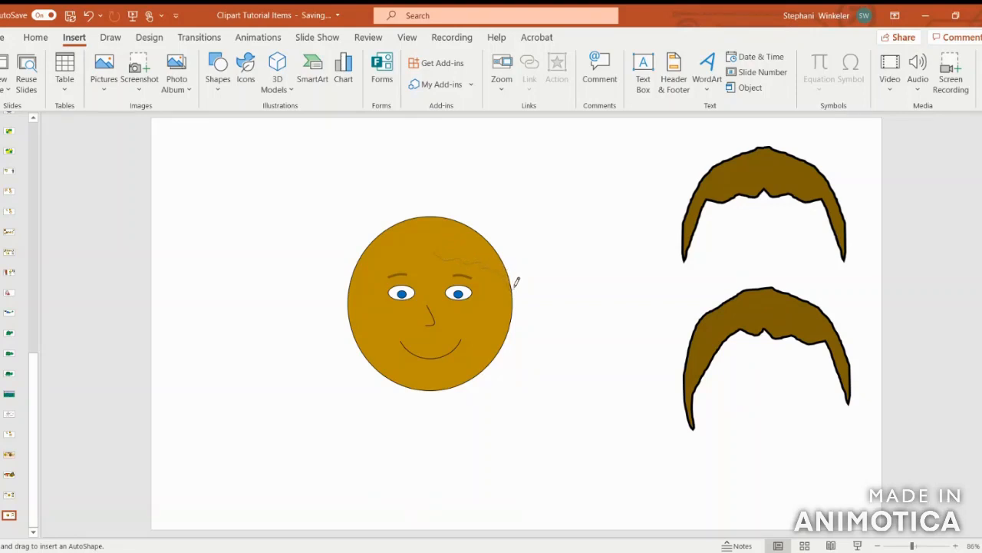
mouse_move(523, 256)
mouse_down()
mouse_move(515, 223)
mouse_move(493, 202)
mouse_move(450, 187)
mouse_move(372, 205)
mouse_move(347, 240)
mouse_up()
drag(432, 247, 522, 259)
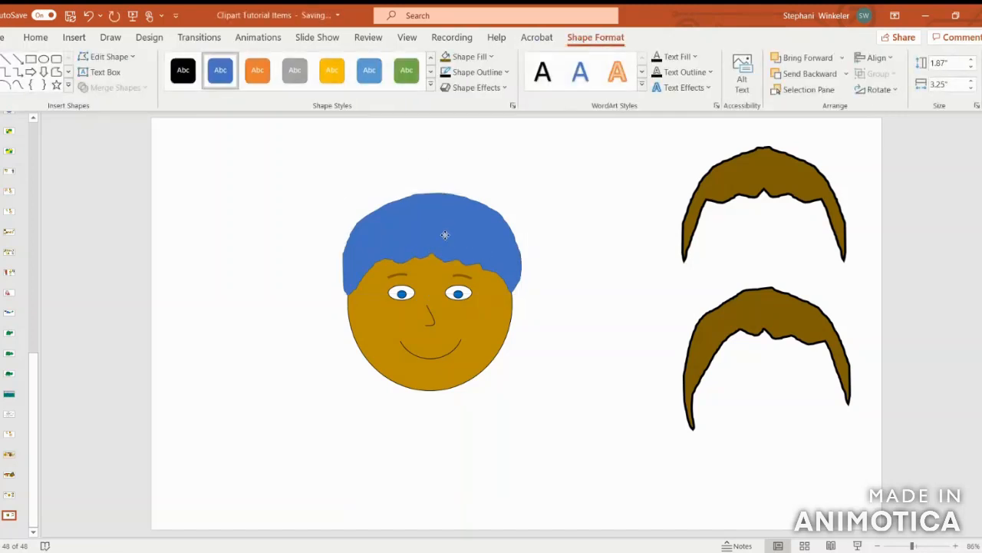
- Fill the short-hair shape brown, give it a black 2¼ pt outline, and nudge it slightly down onto the head
click(445, 57)
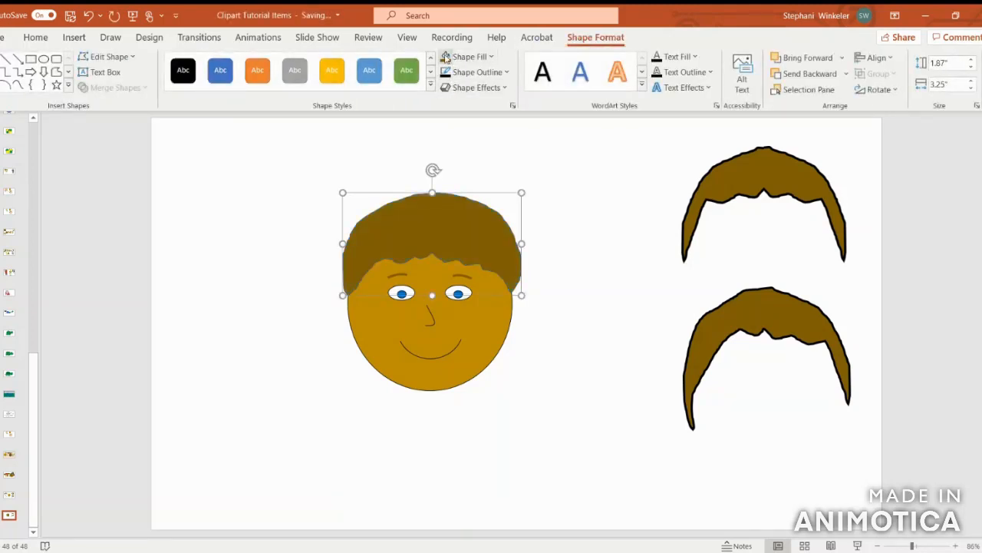
click(476, 71)
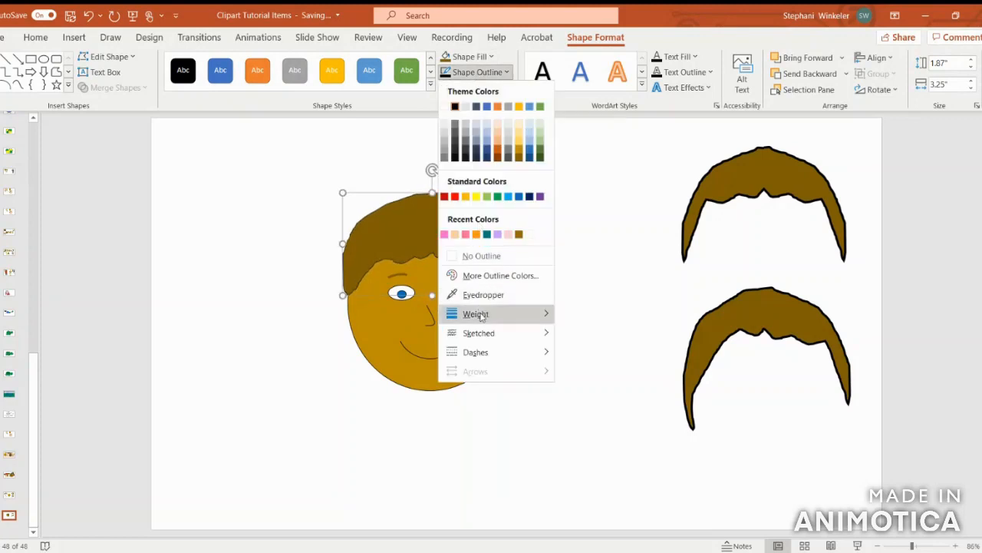
mouse_move(481, 316)
click(618, 399)
click(583, 350)
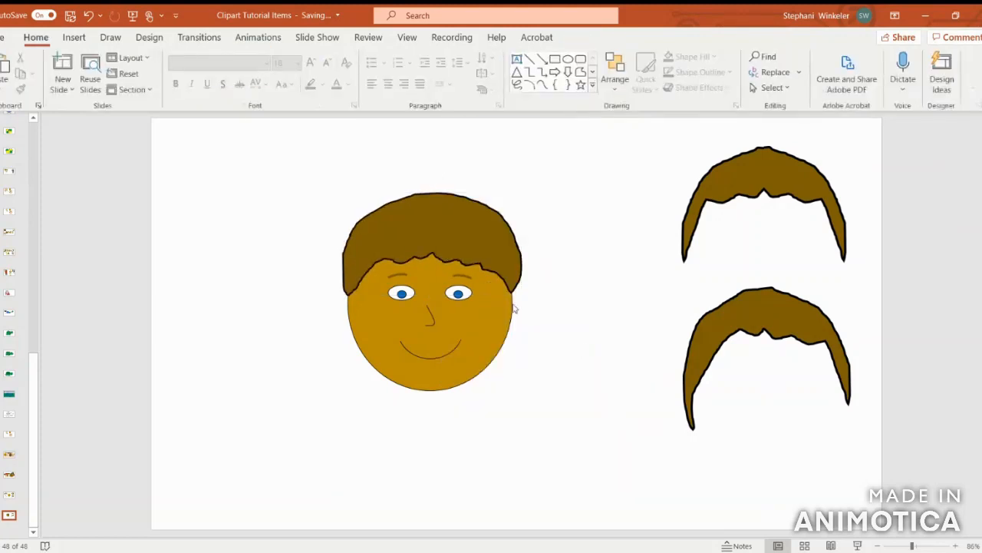
click(463, 252)
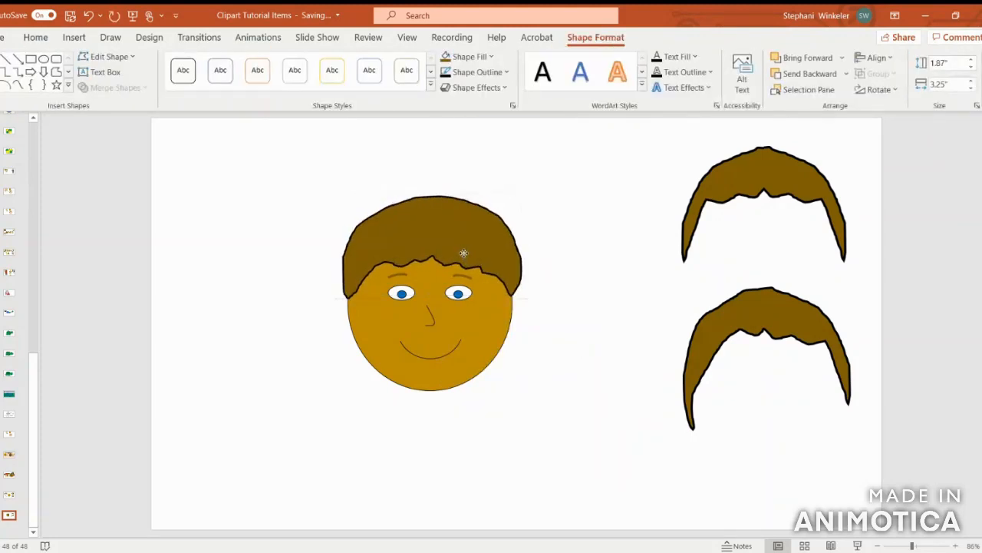
click(558, 347)
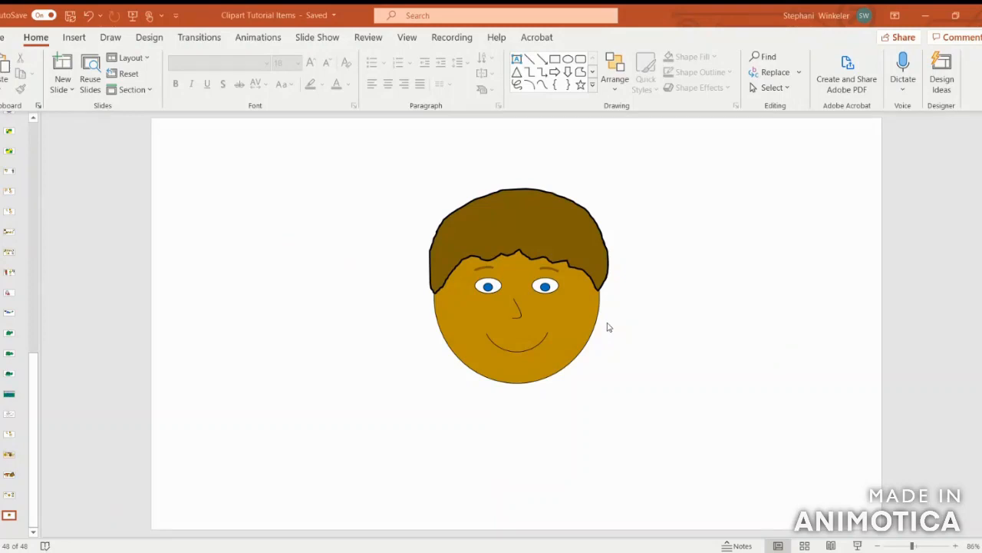
- Draw an open two-segment freeform line on the blank area beside the head, about 0.67" high and 0.22" wide
click(526, 221)
click(74, 37)
click(227, 86)
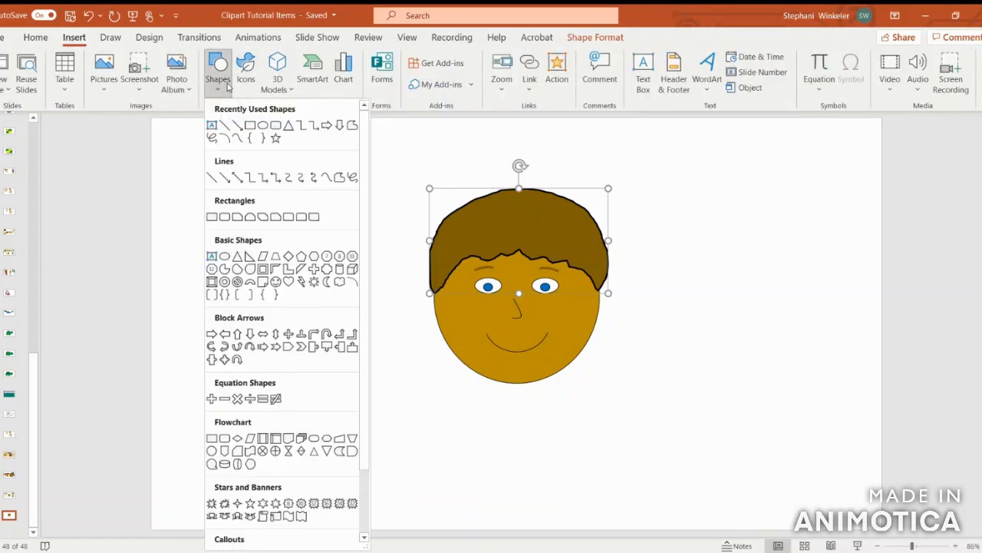
click(352, 126)
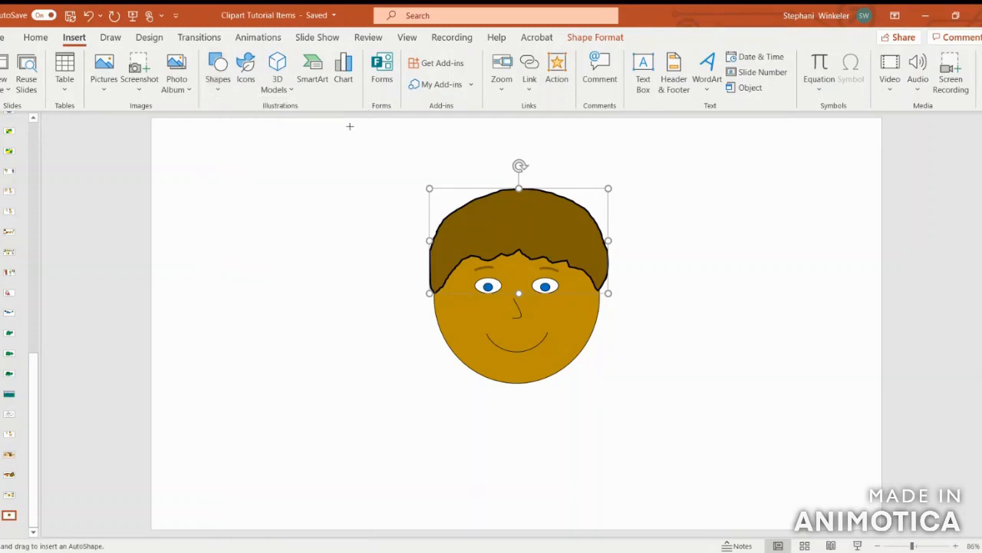
click(298, 161)
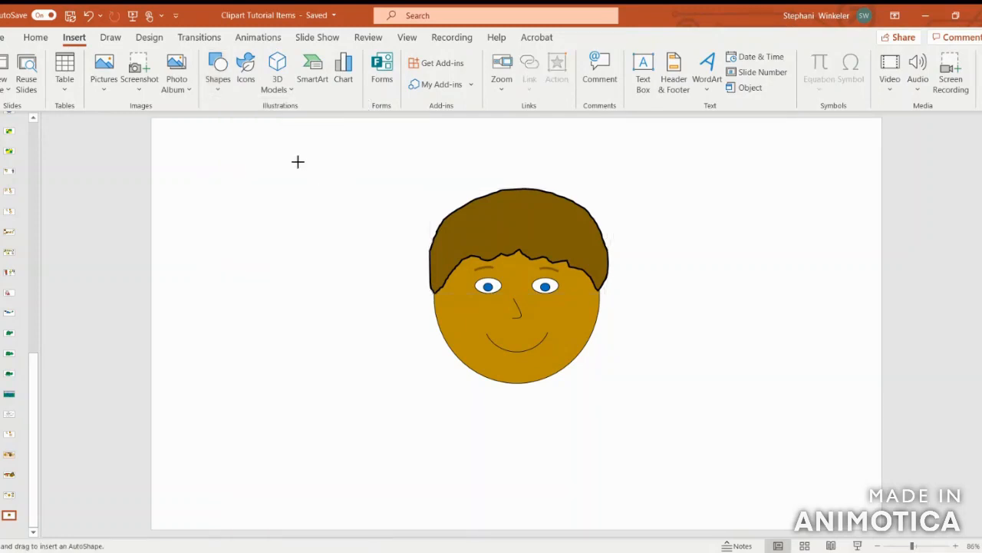
click(310, 176)
double_click(309, 198)
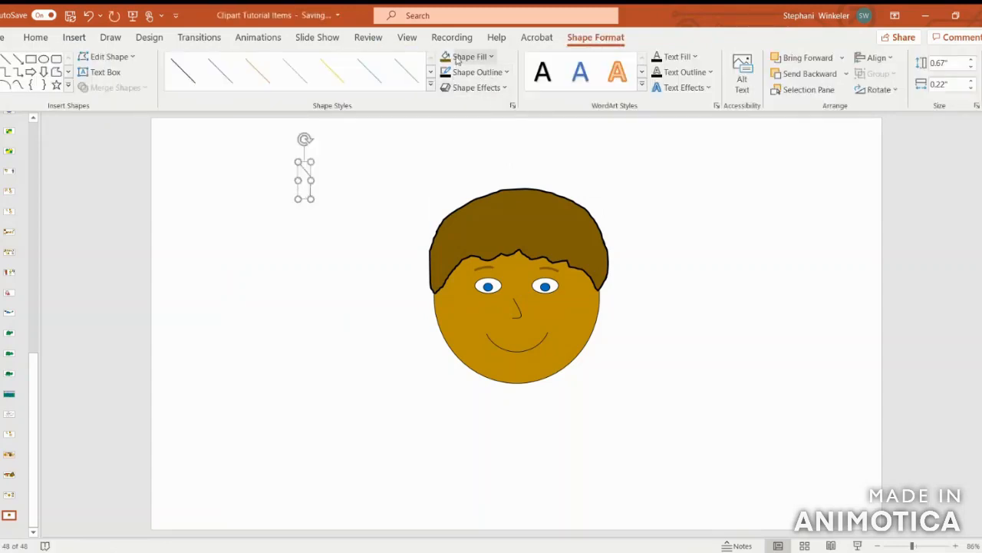
- Set the bent line's weight to 2¼ pt, rotate it to follow the hair, and place it on the hair's upper right
click(468, 71)
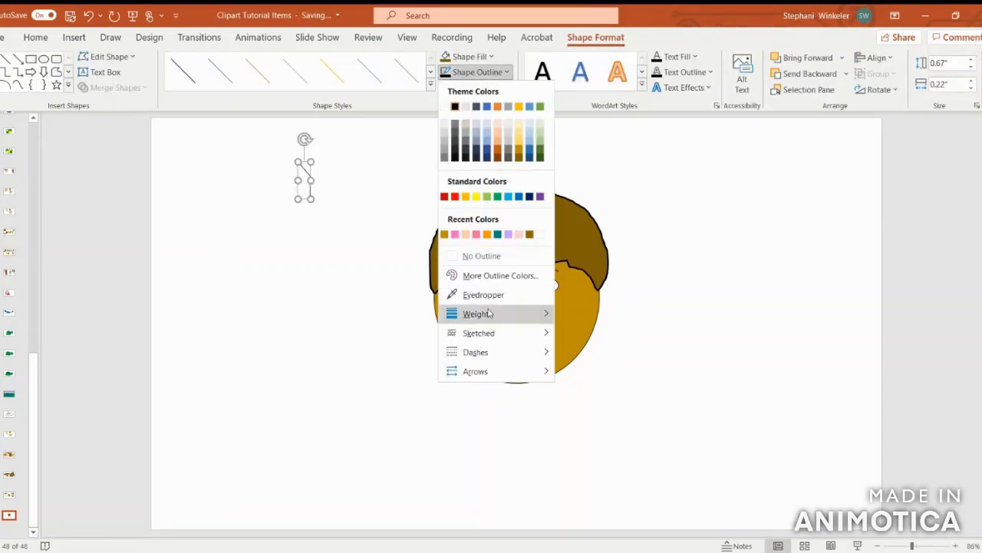
mouse_move(476, 314)
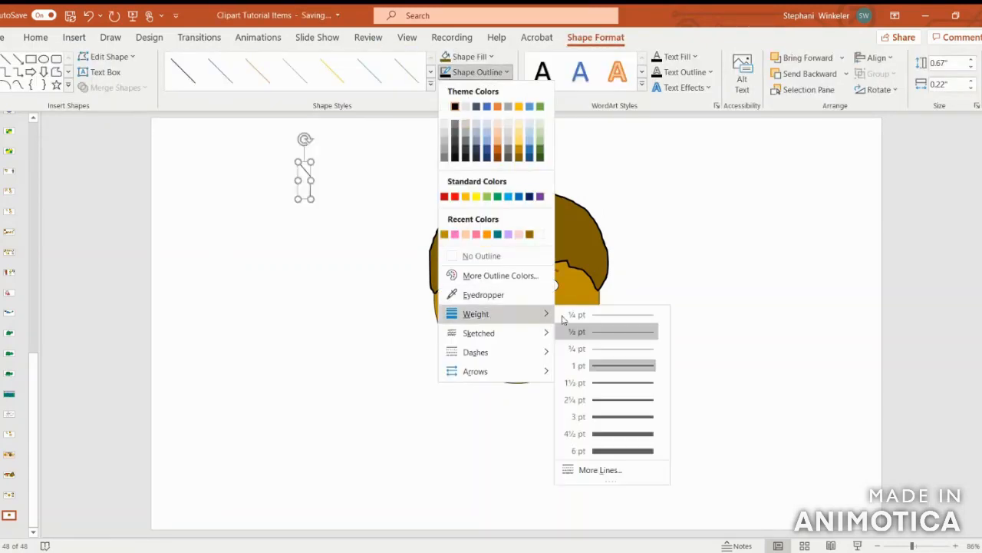
click(611, 400)
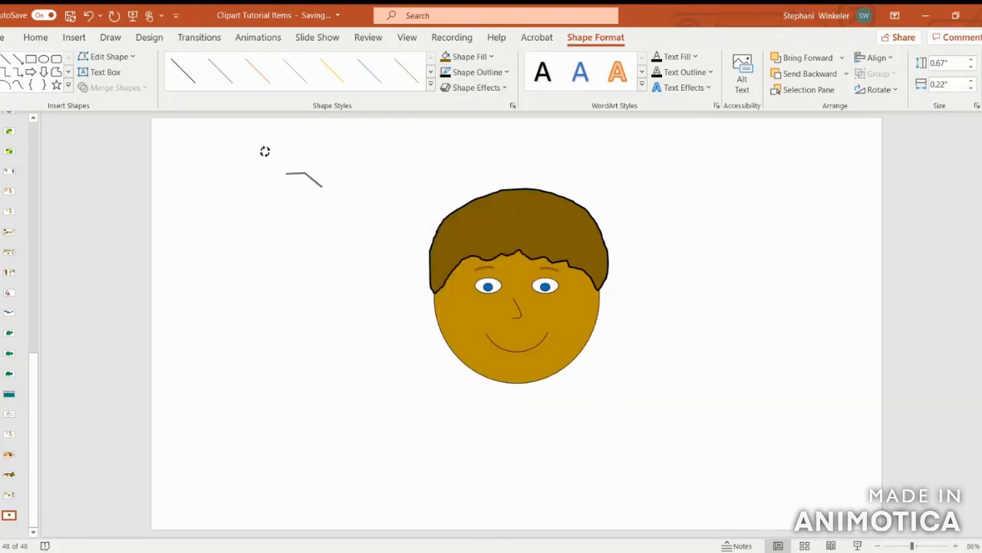
click(297, 174)
drag(298, 174, 550, 215)
- Duplicate the strand line and place the copy just below the original on the hair's right side
key(ctrl+v)
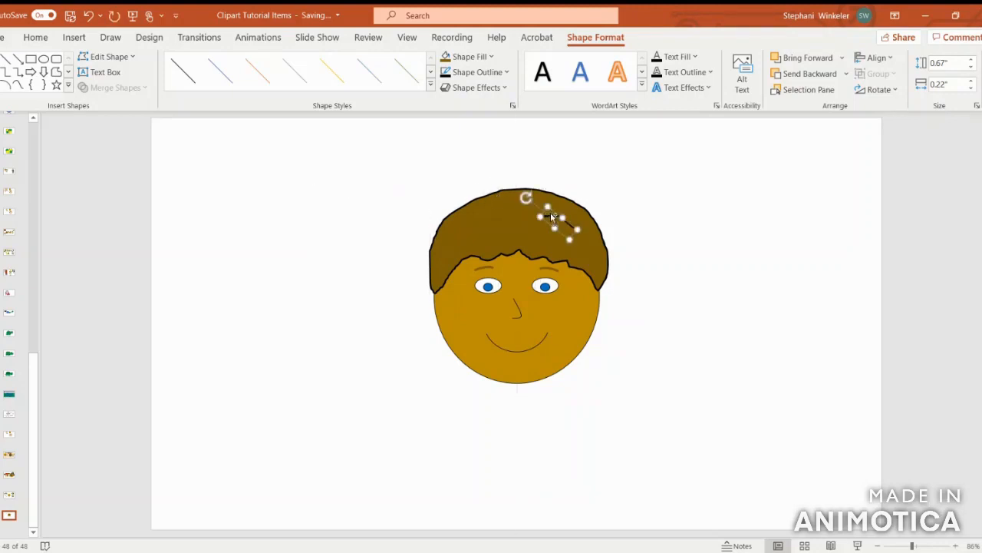
drag(560, 225, 545, 233)
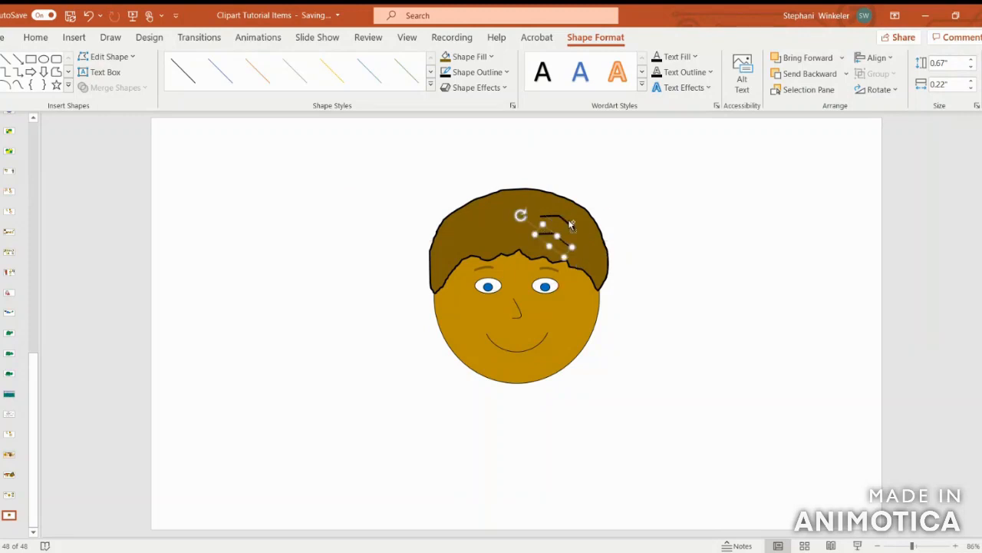
click(656, 235)
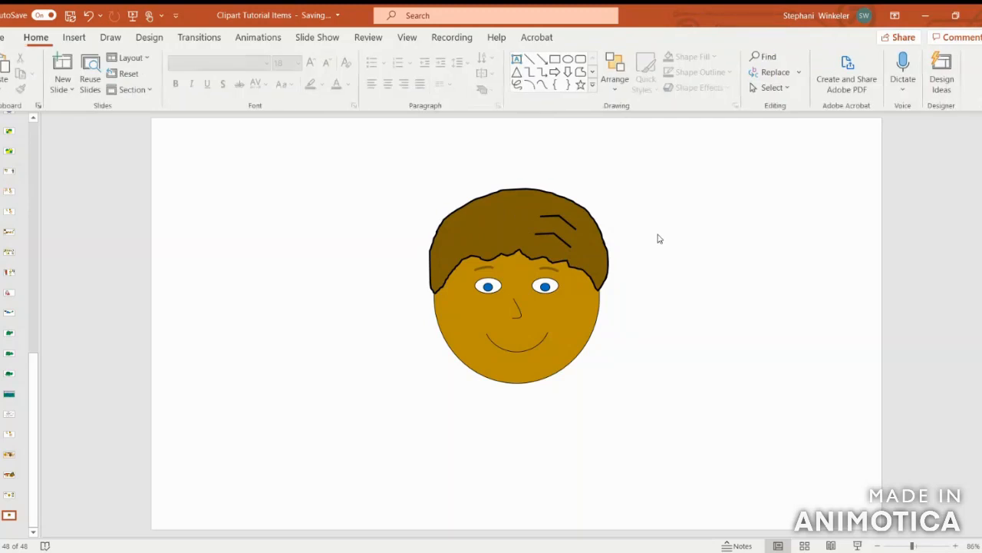
- Group the two strand lines and shift the group slightly up and toward the middle of the hair
click(556, 217)
shift+click(551, 239)
click(875, 74)
click(883, 92)
drag(571, 216, 564, 211)
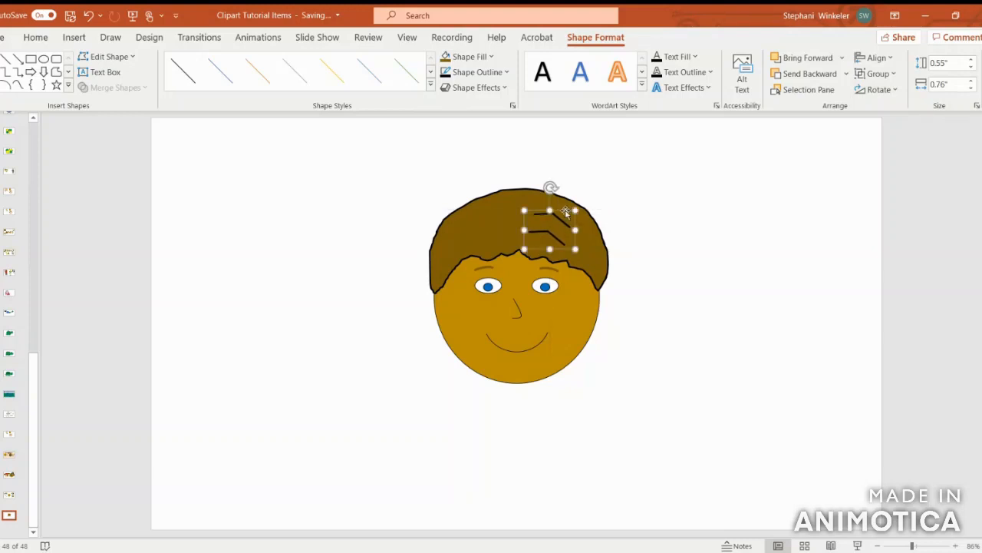
- Duplicate the strand group, flip the copy horizontally, and place it on the hair's left side to mirror the original
key(ctrl+c)
key(ctrl+v)
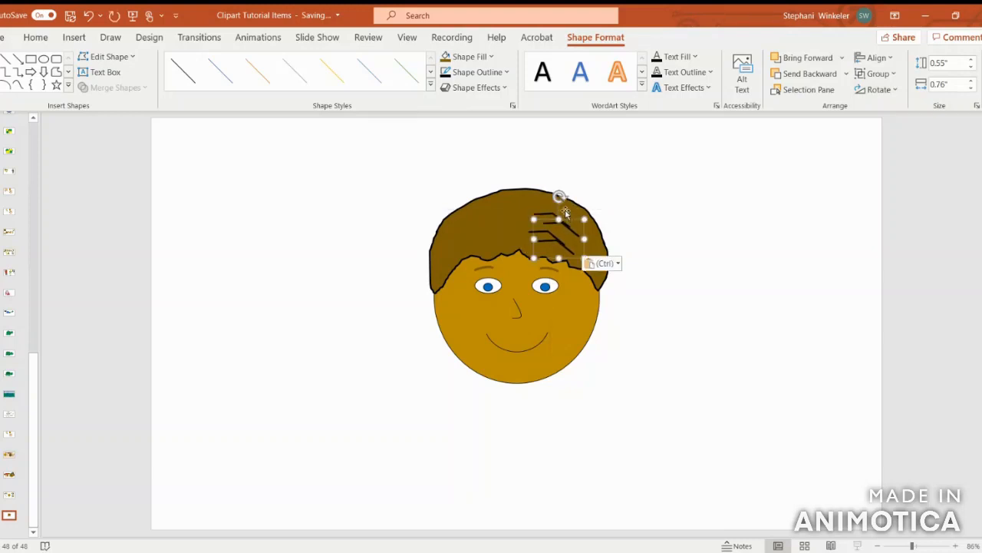
click(874, 90)
click(901, 162)
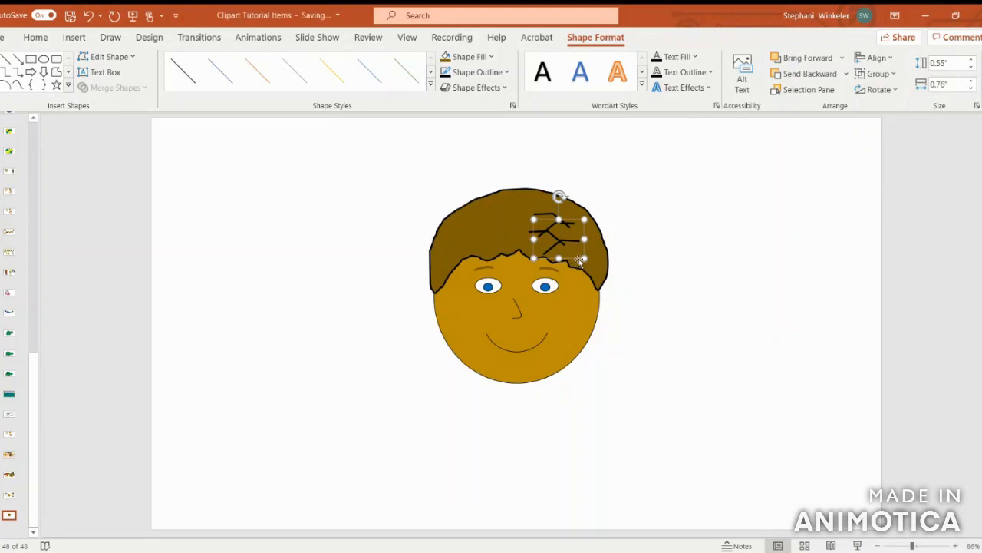
drag(571, 259, 503, 248)
click(394, 279)
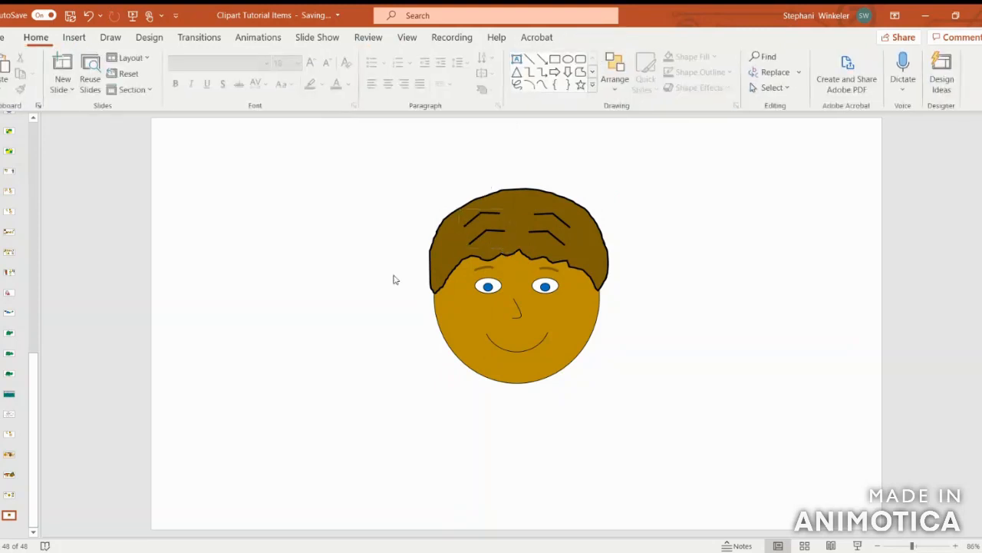
- Draw a straight vertical parting line from the middle of the fringe to the top of the hair, about 1.11" high
click(72, 39)
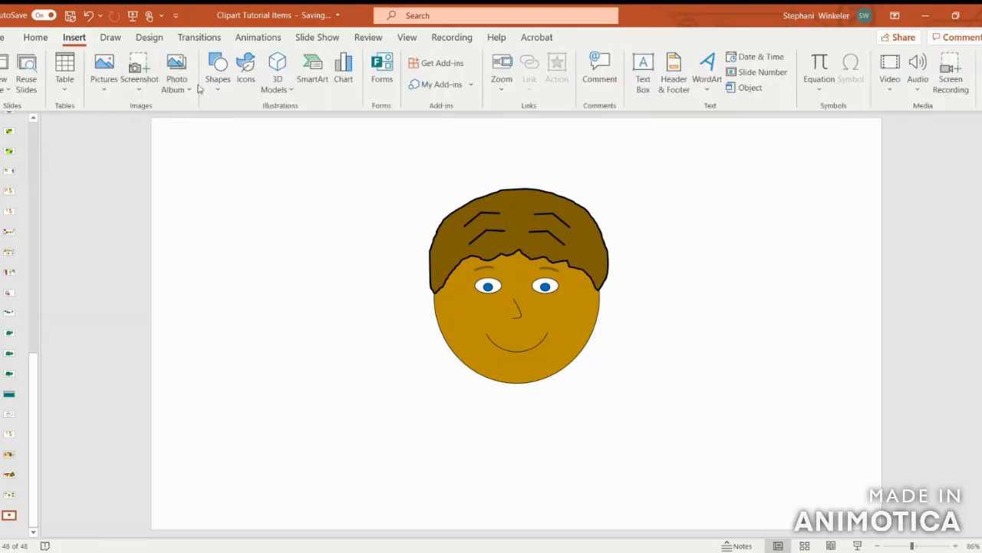
click(217, 73)
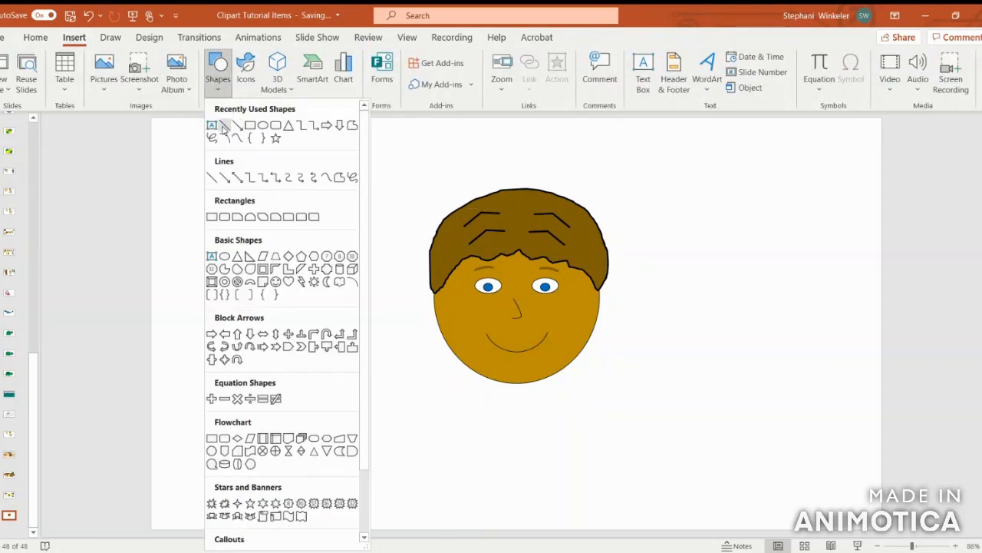
click(223, 127)
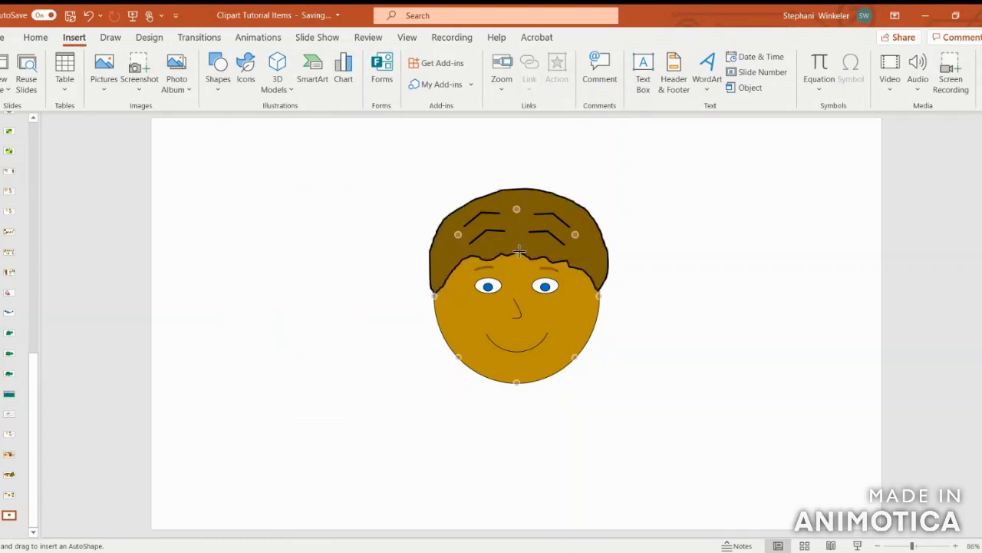
drag(520, 251, 524, 189)
click(695, 259)
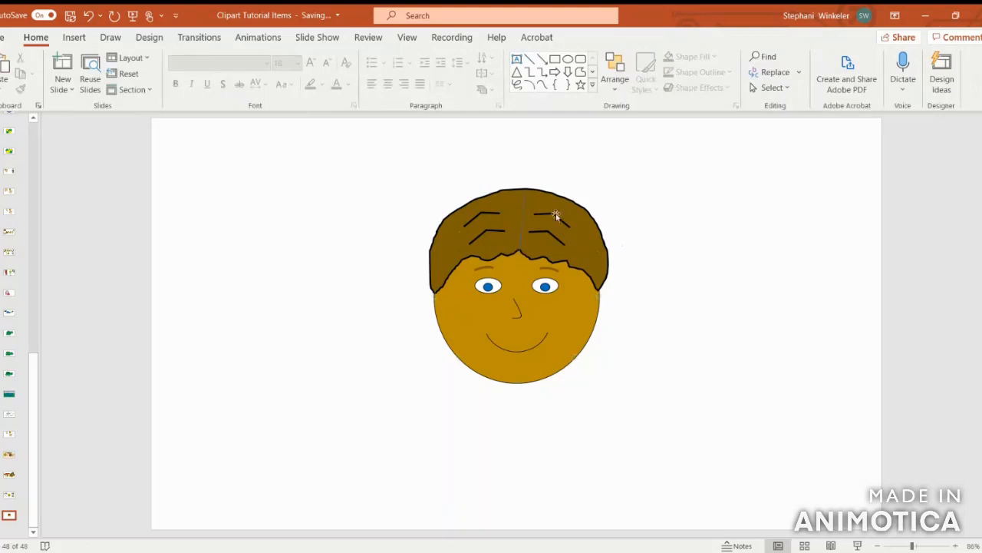
click(526, 206)
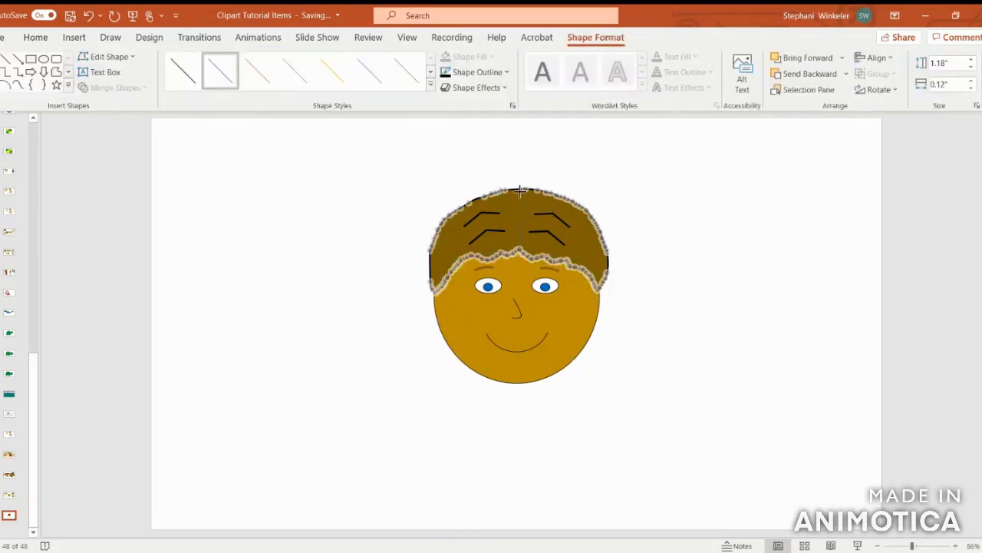
drag(519, 190, 520, 189)
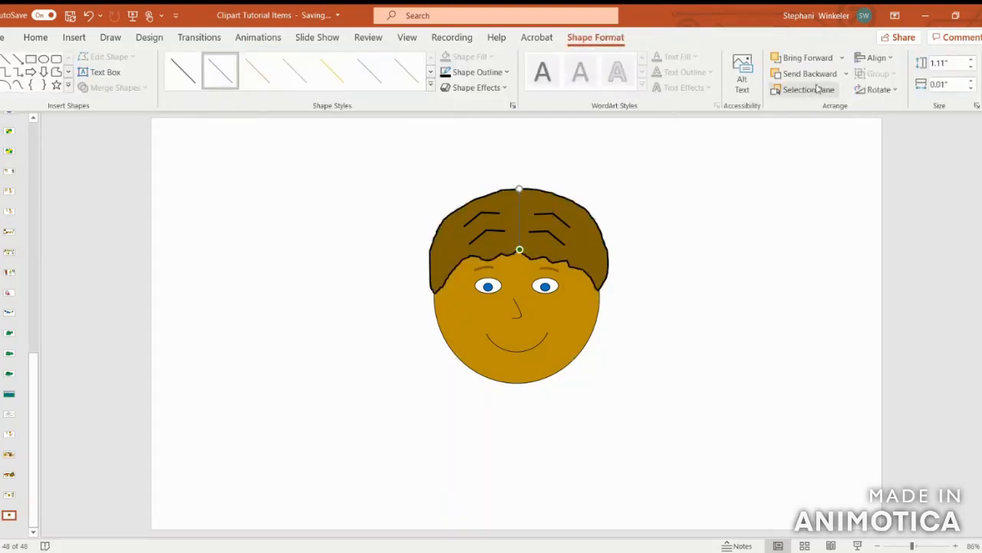
- Make the parting line black with a 2¼ pt weight and align it with the top of the hair
click(471, 73)
mouse_move(508, 314)
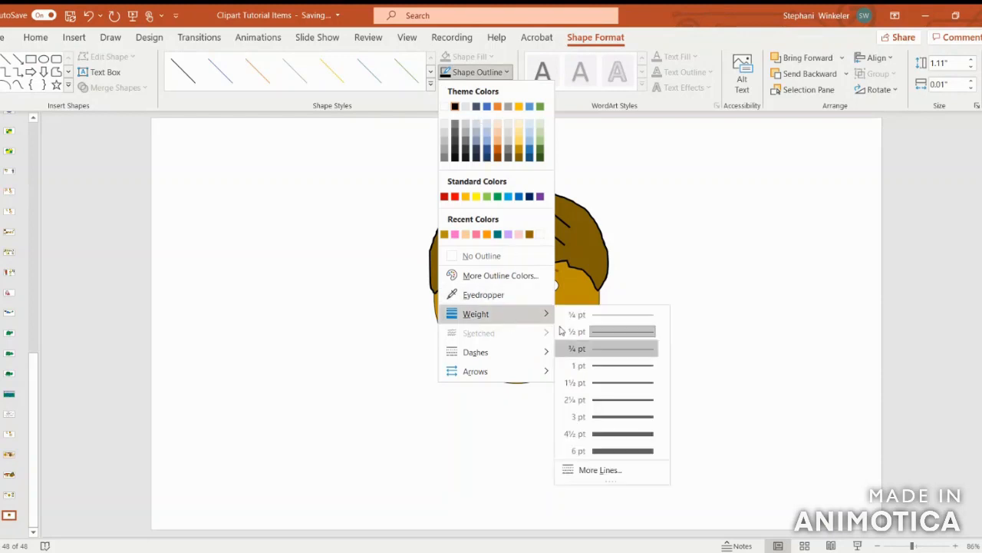
click(614, 400)
click(702, 379)
drag(519, 218, 519, 209)
click(705, 229)
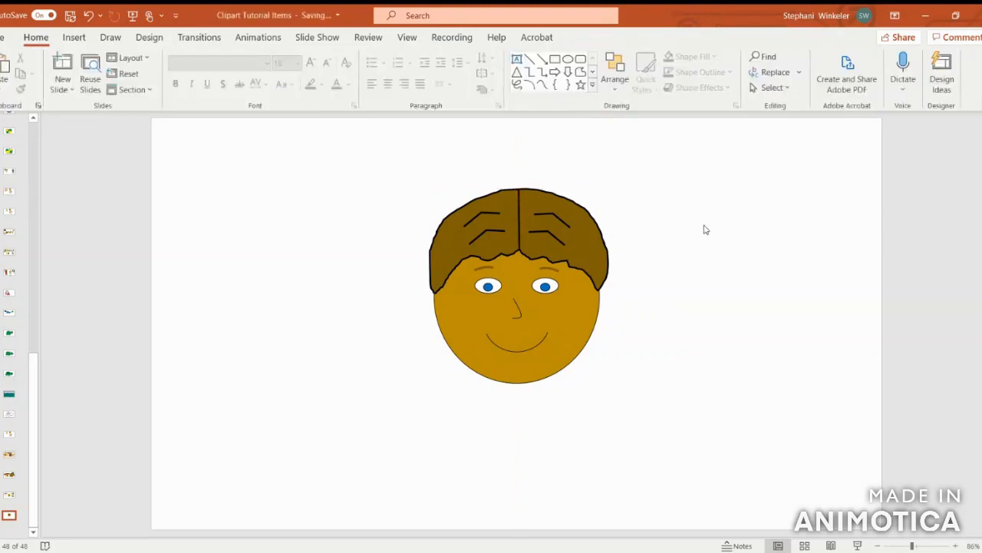
- Group both strand groups, the parting line, the hair and the face into one object
click(555, 212)
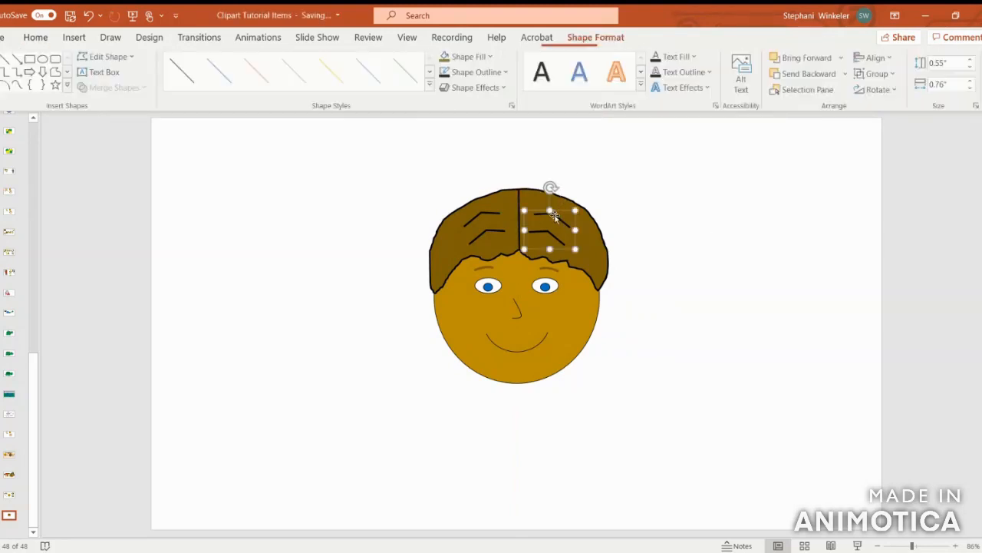
shift+click(491, 215)
shift+click(490, 212)
shift+click(545, 326)
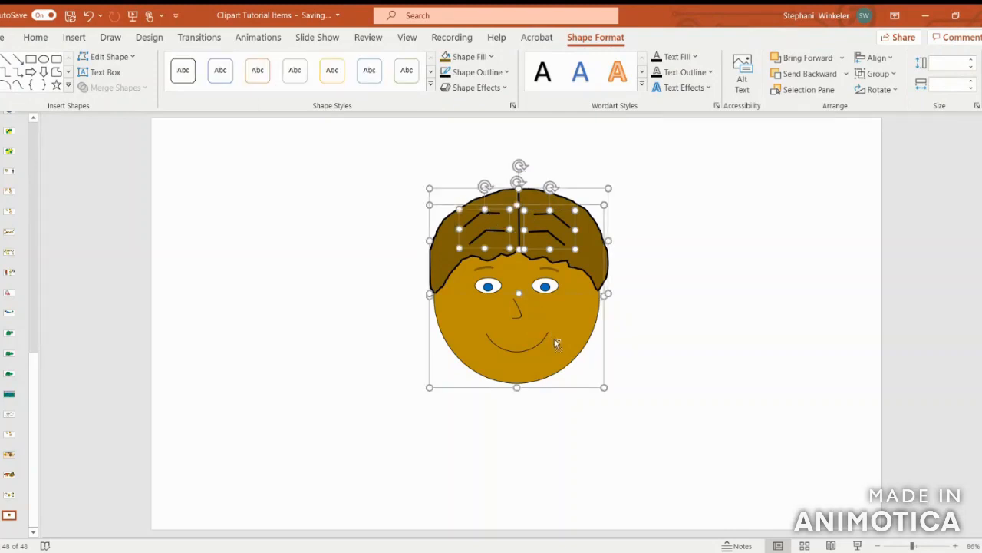
click(879, 73)
click(883, 92)
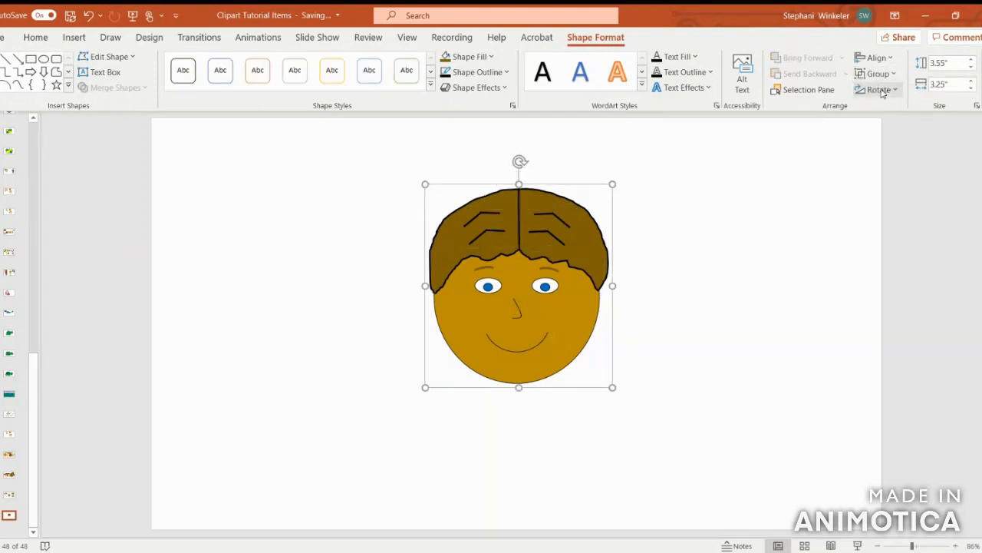
- Scale down the grouped head and move it toward the slide's left side
click(680, 337)
click(595, 272)
drag(612, 386, 578, 345)
drag(554, 301, 329, 263)
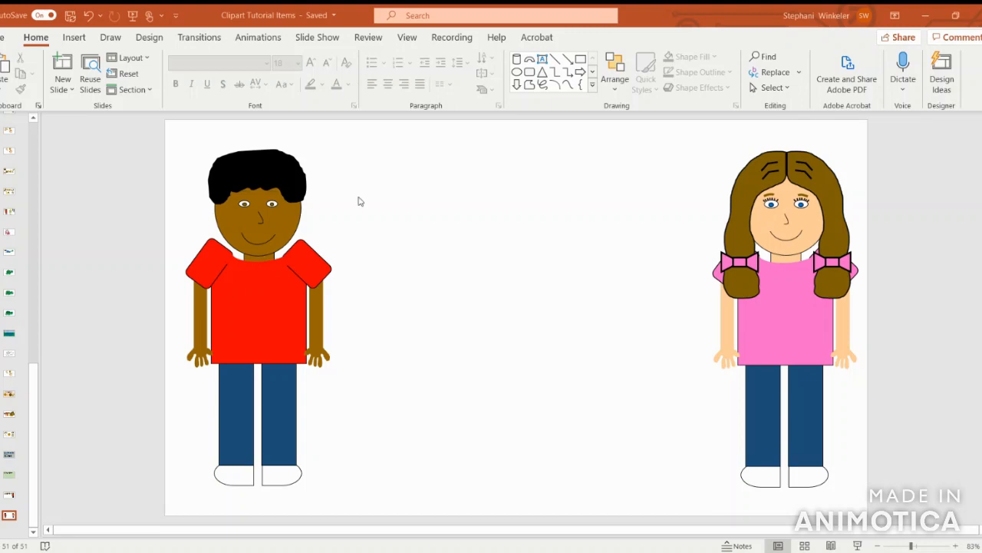
- Draw a rectangle about 2.63" high and 2.38" wide between the two children as the shirt body
click(74, 40)
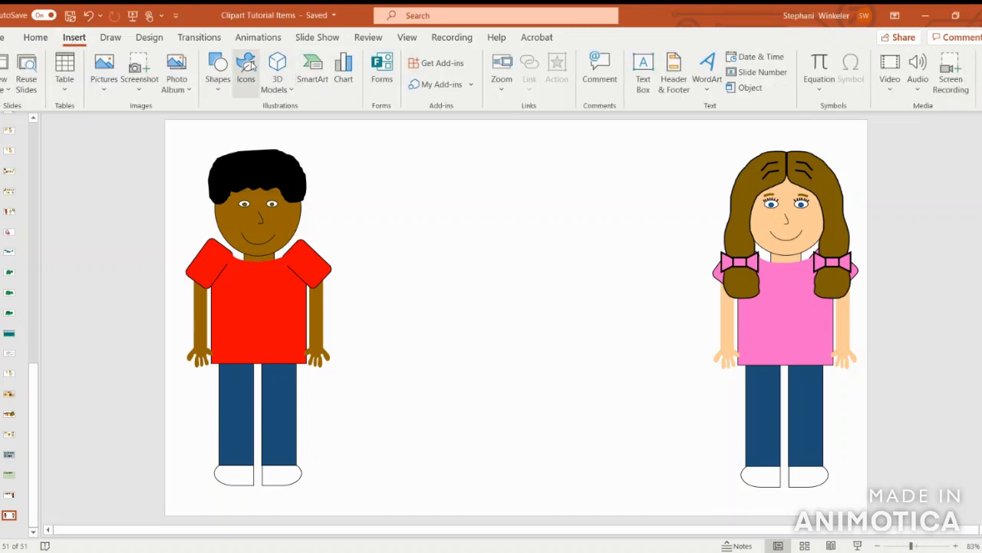
click(217, 68)
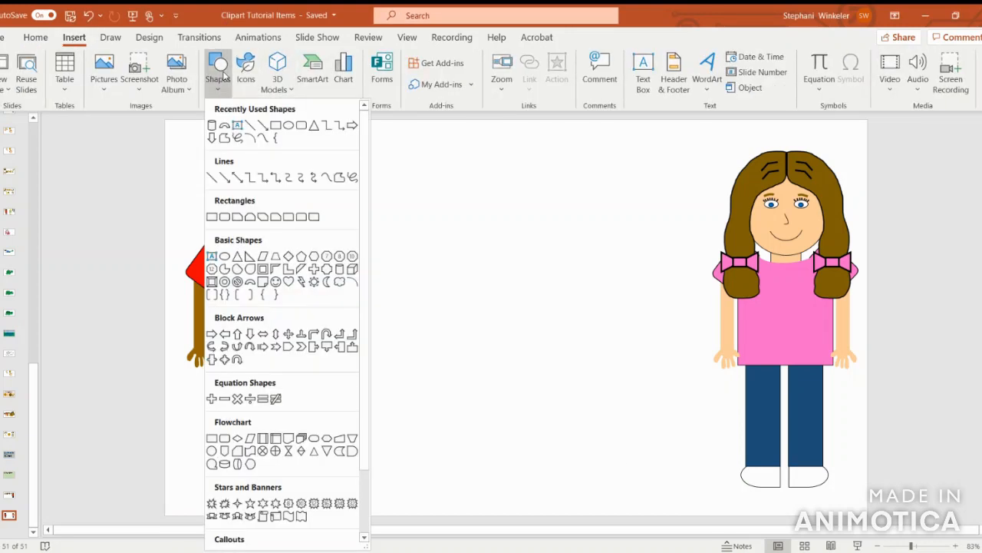
click(276, 128)
drag(457, 217, 586, 356)
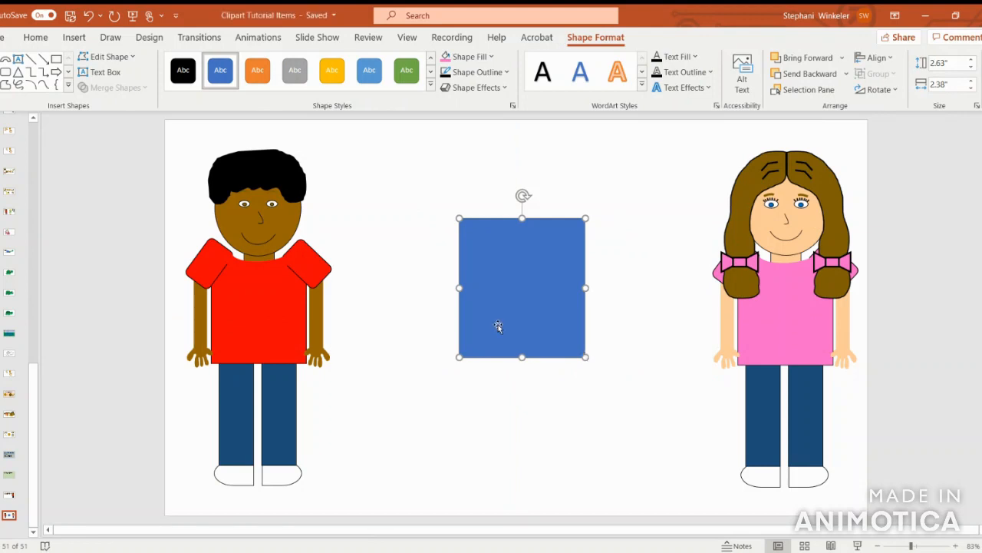
- Resize the rectangle to 1.92" high and 1.82" wide to match the red shirt's body, and move it slightly down
click(273, 310)
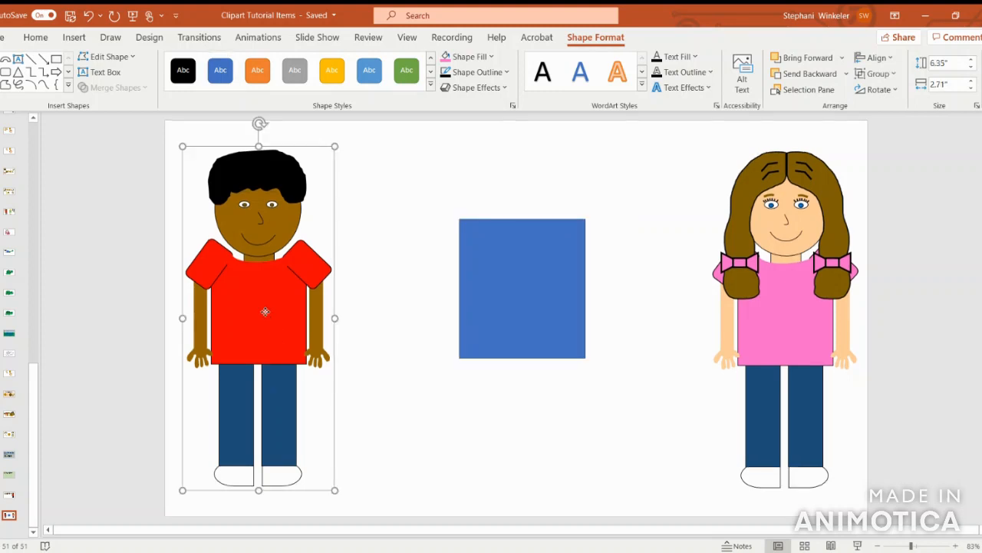
click(265, 312)
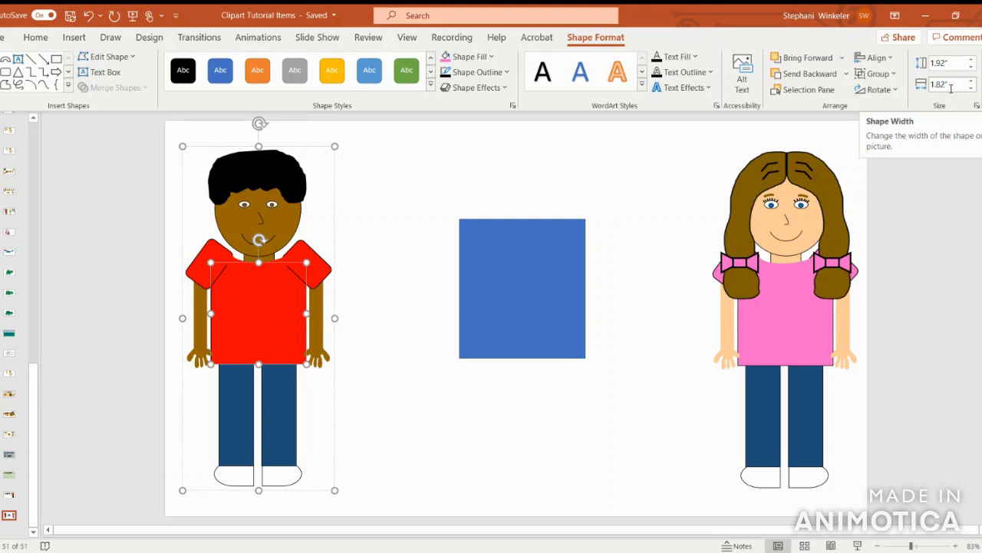
click(538, 285)
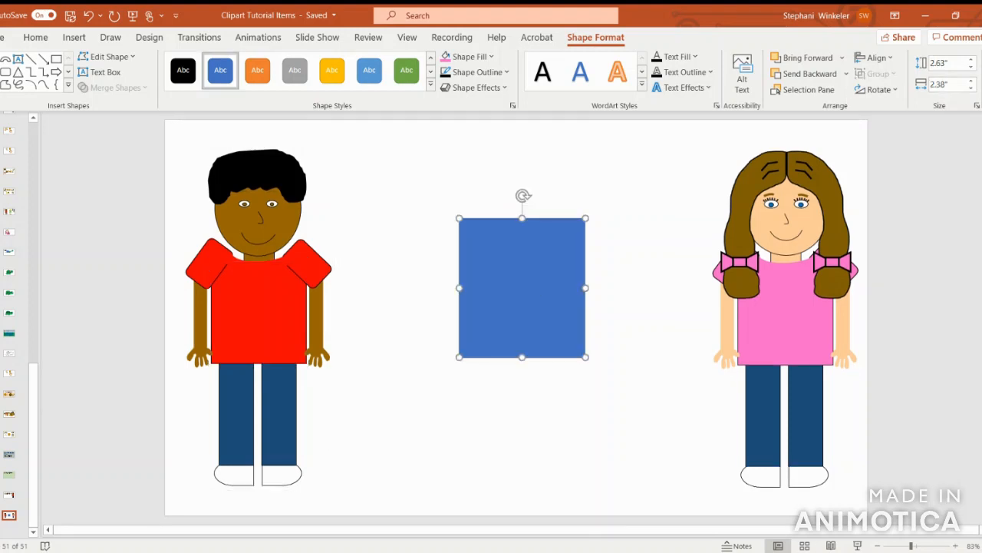
click(956, 63)
text(1.92)
click(955, 86)
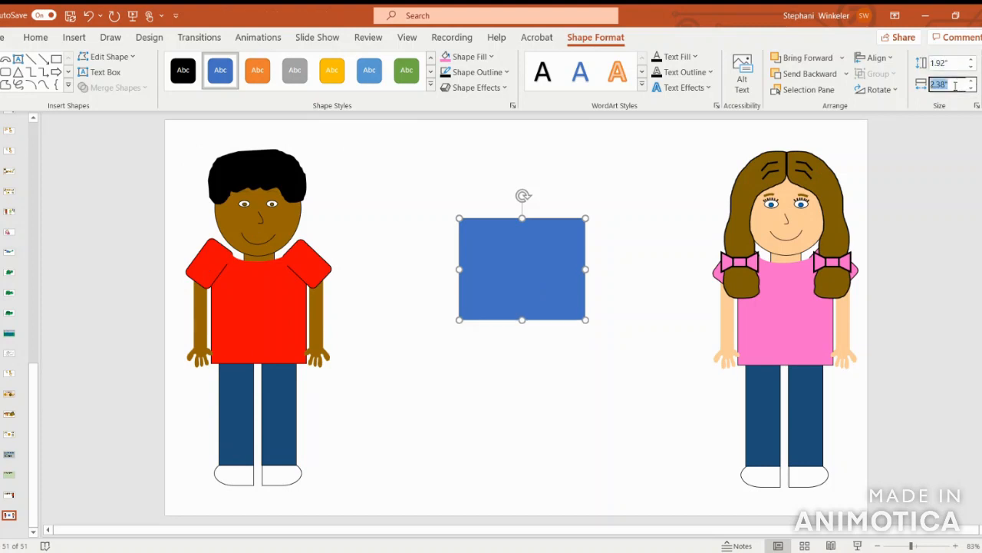
text(1.82)
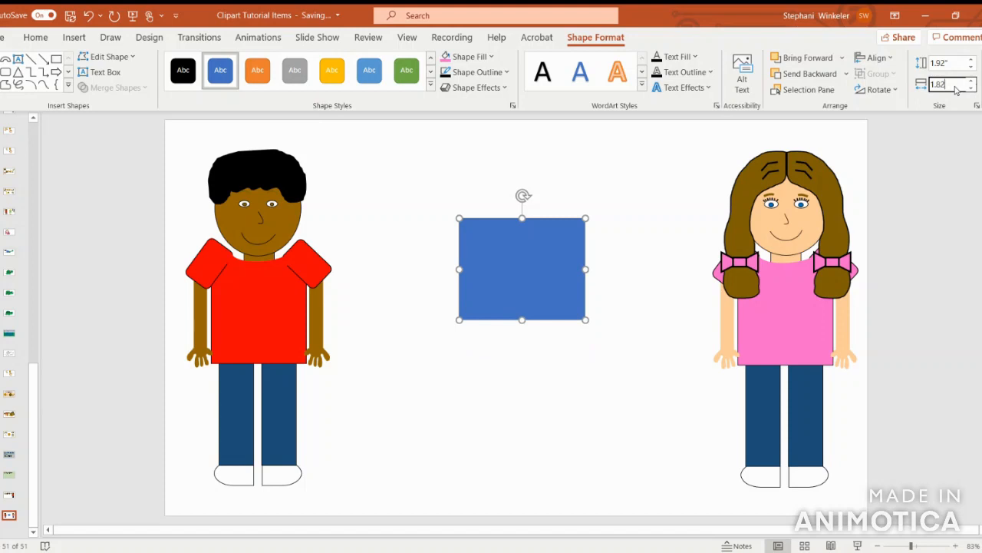
key(Return)
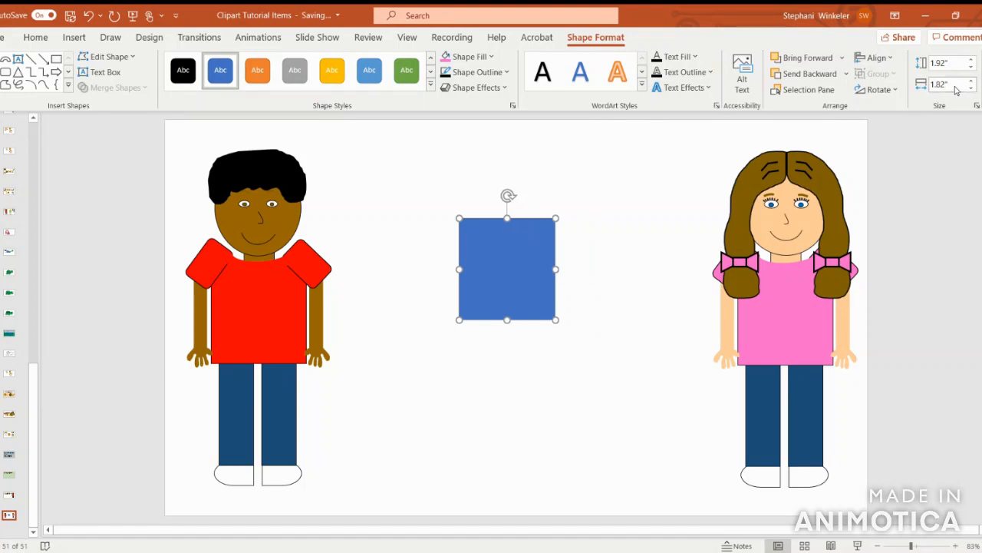
drag(509, 254, 515, 287)
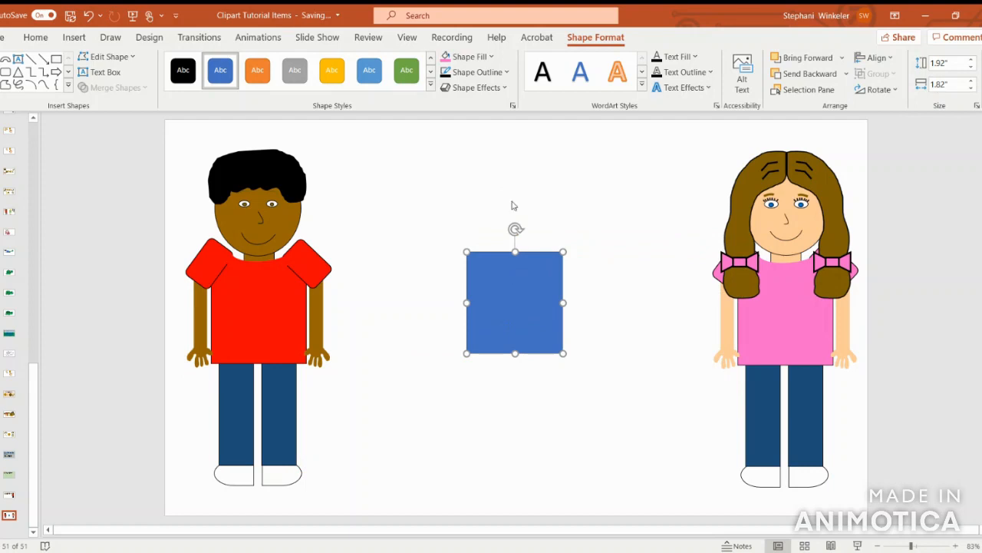
- Fill the shirt body with standard green and give it a black outline
click(481, 58)
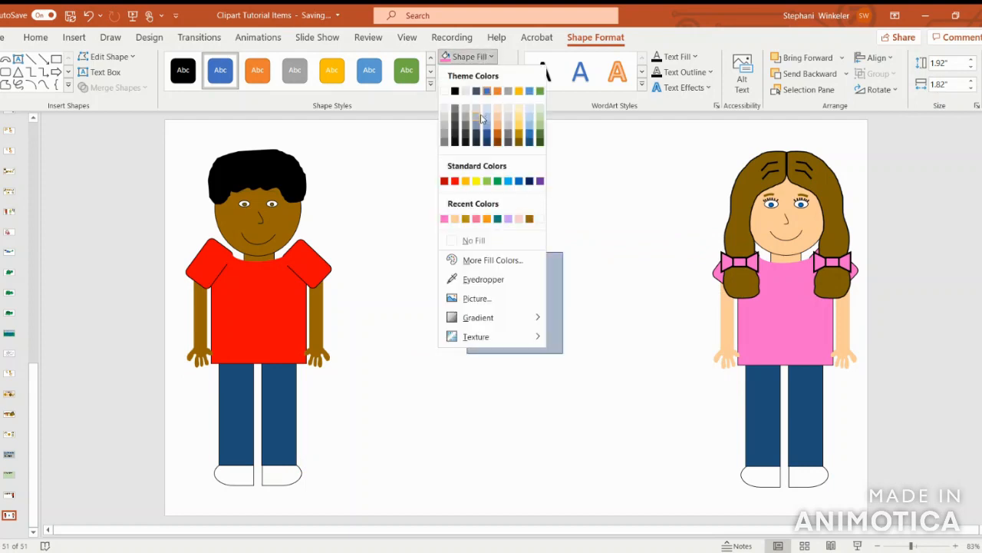
click(497, 182)
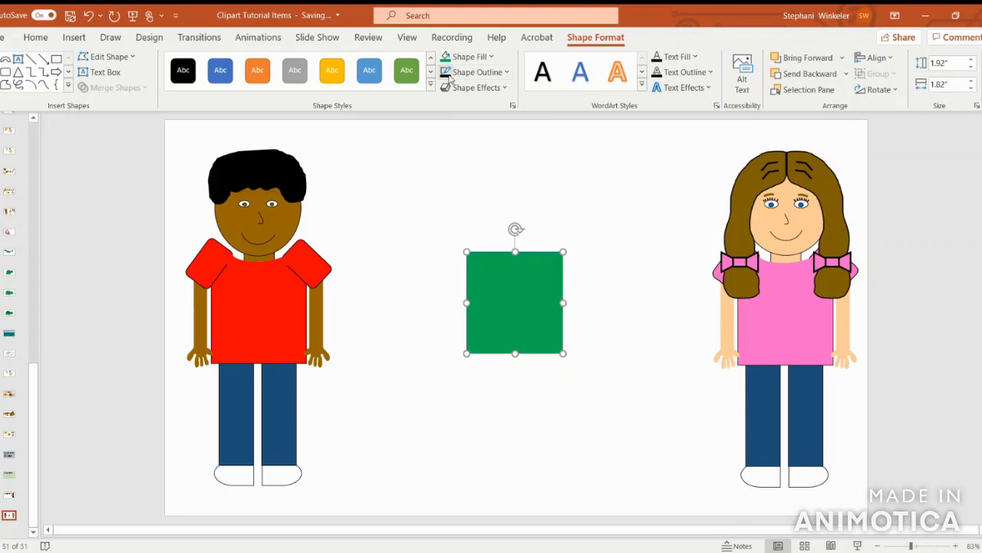
click(605, 245)
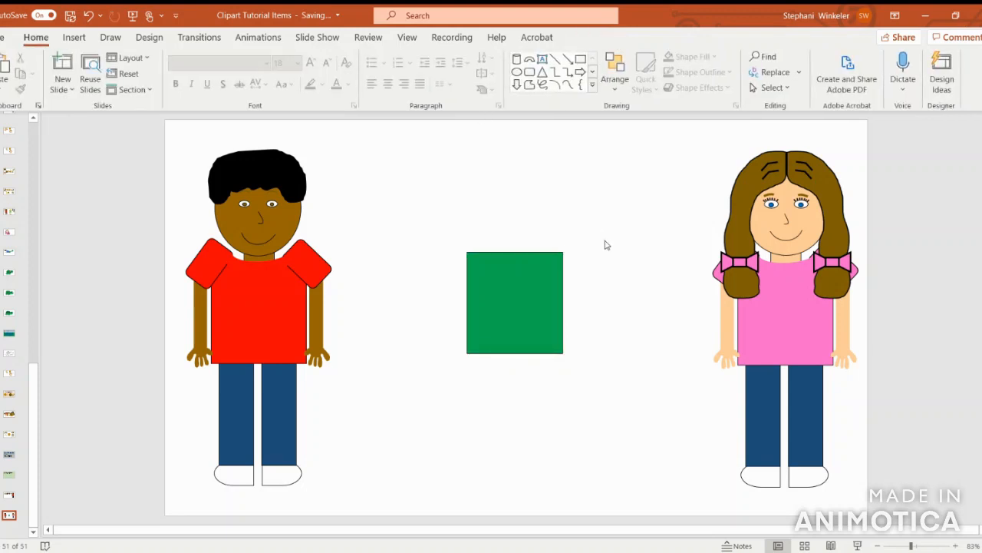
- Draw a rounded rectangle about 0.64" high and 0.78" wide between the boy and the green shirt body as a sleeve
click(219, 277)
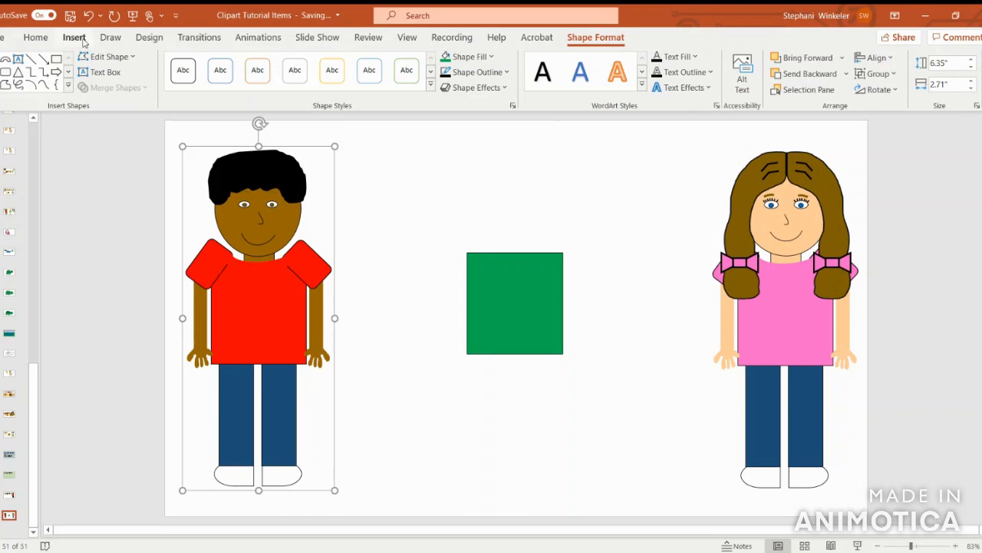
click(73, 37)
click(217, 80)
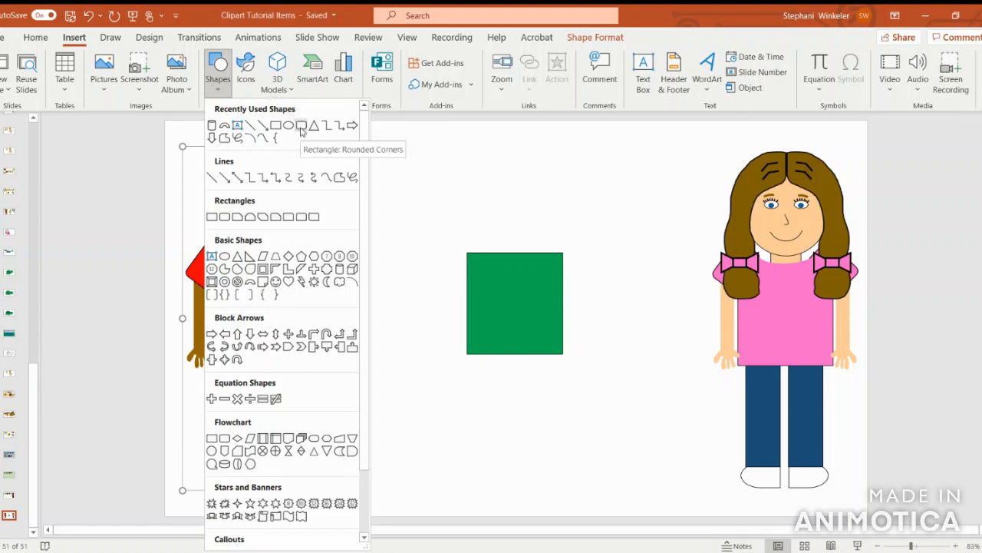
click(301, 130)
mouse_move(418, 215)
mouse_down()
mouse_move(437, 220)
mouse_move(458, 247)
mouse_move(424, 231)
mouse_move(401, 239)
mouse_up()
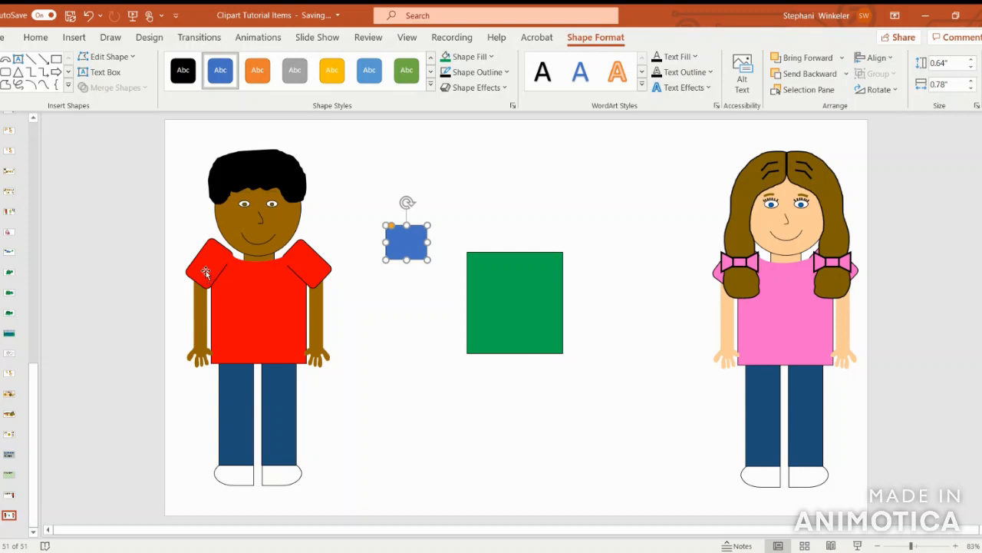
- Set the rounded rectangle to 0.56" high and 0.86" wide to match the red shirt's sleeve
click(204, 274)
click(208, 266)
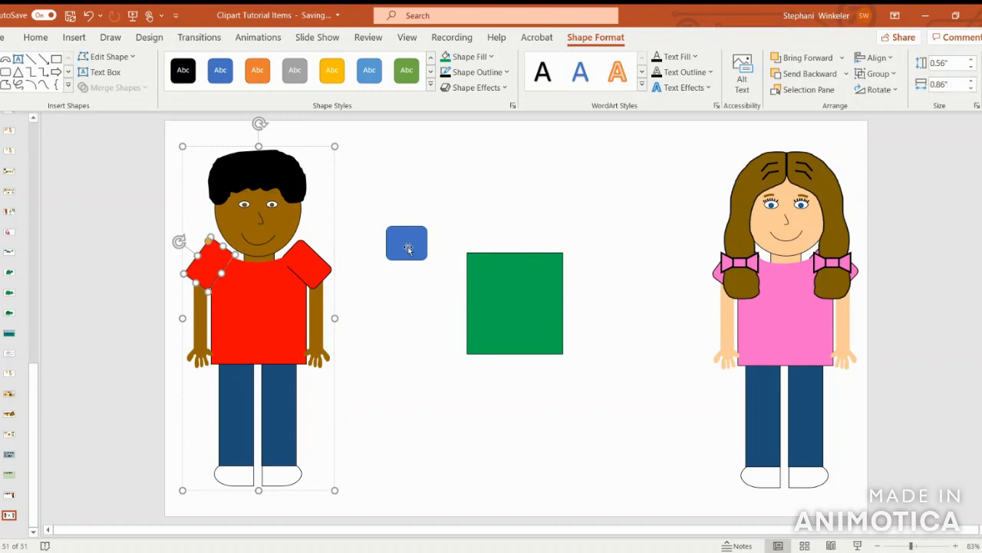
click(408, 247)
click(961, 65)
text(.56)
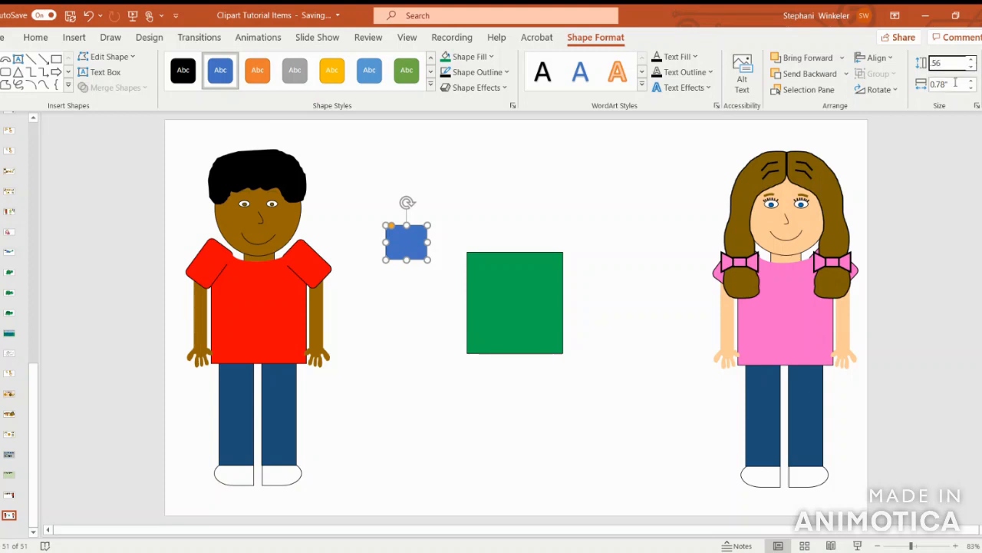
click(955, 85)
key(BackSpace)
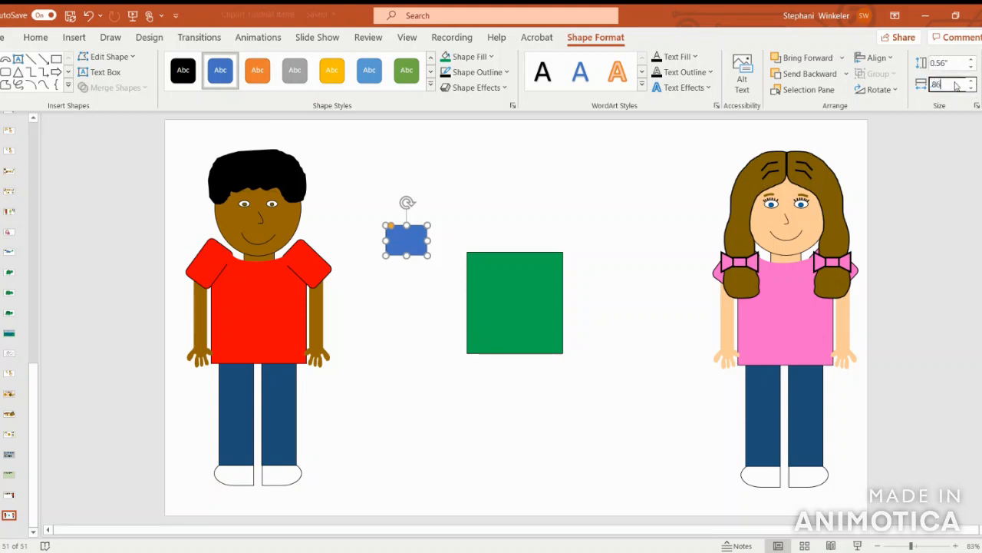
text(.86)
key(Return)
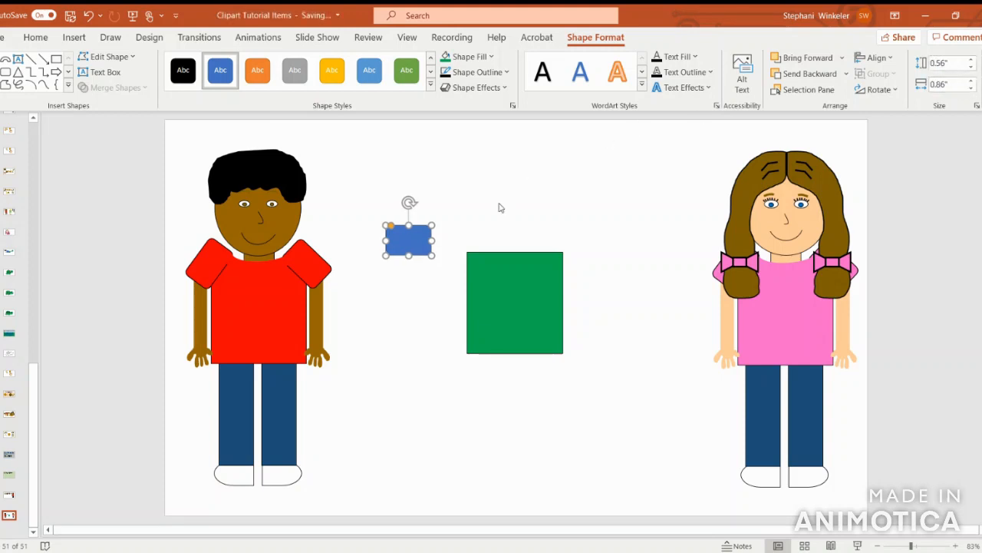
- Fill the sleeve green with a black outline, then tilt it and place it on the shirt body's upper-left corner
click(476, 265)
click(415, 240)
click(445, 57)
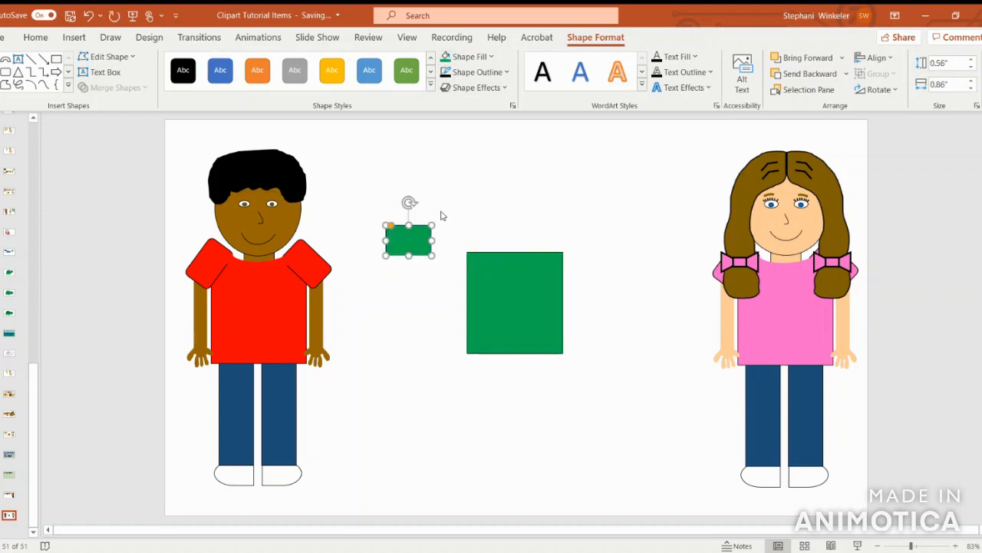
drag(409, 202, 470, 250)
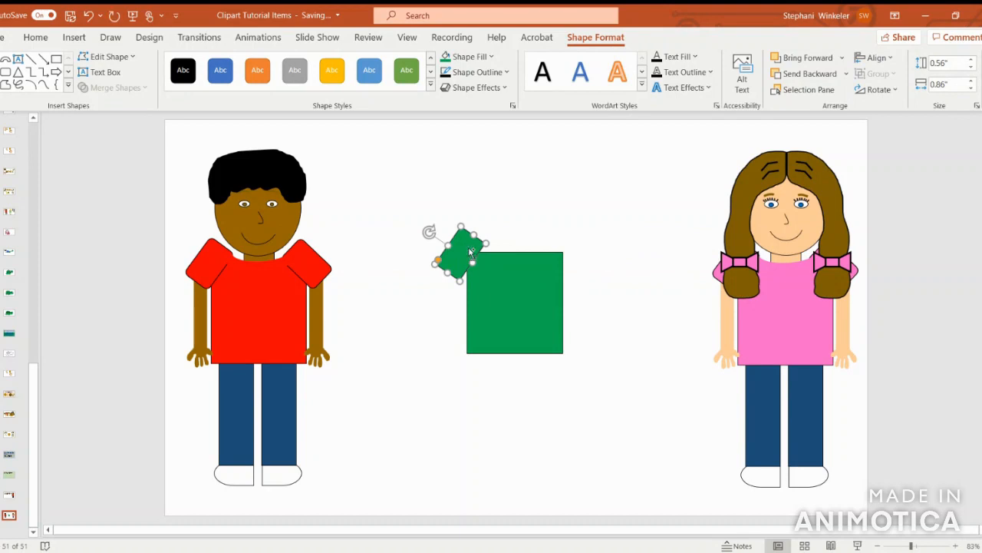
- Duplicate the sleeve, flip the copy horizontally, and place it on the shirt body's upper-right corner
key(ctrl+v)
click(879, 90)
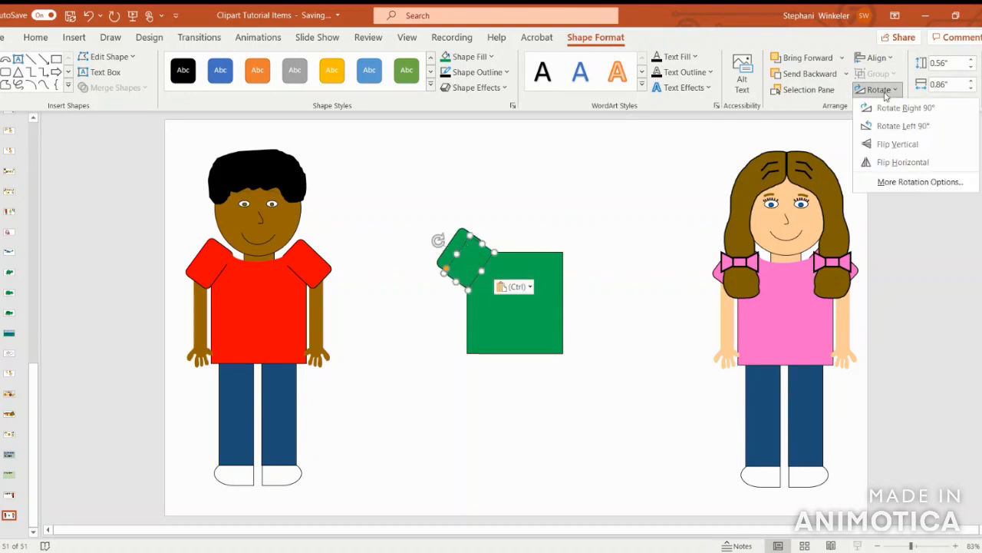
click(902, 162)
drag(470, 260, 571, 255)
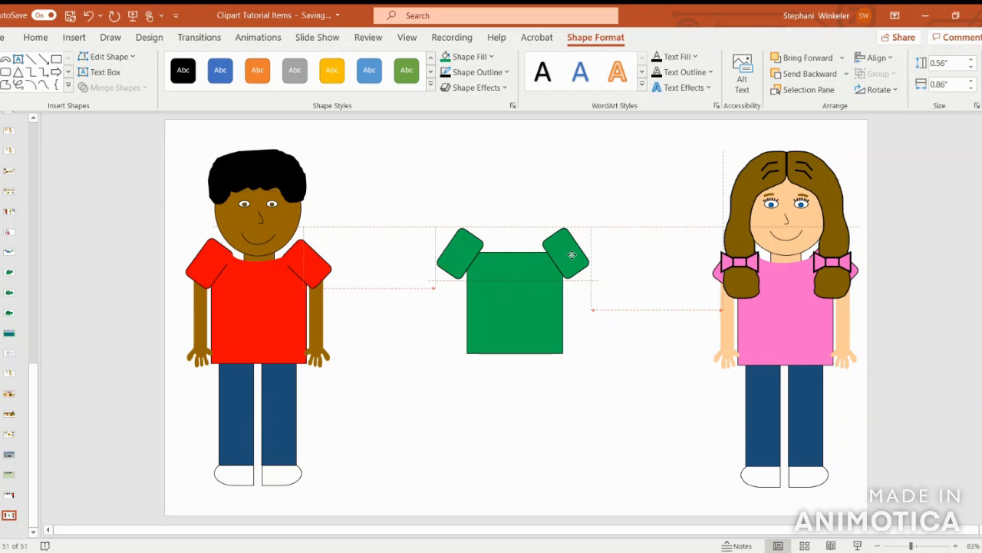
drag(571, 255, 572, 255)
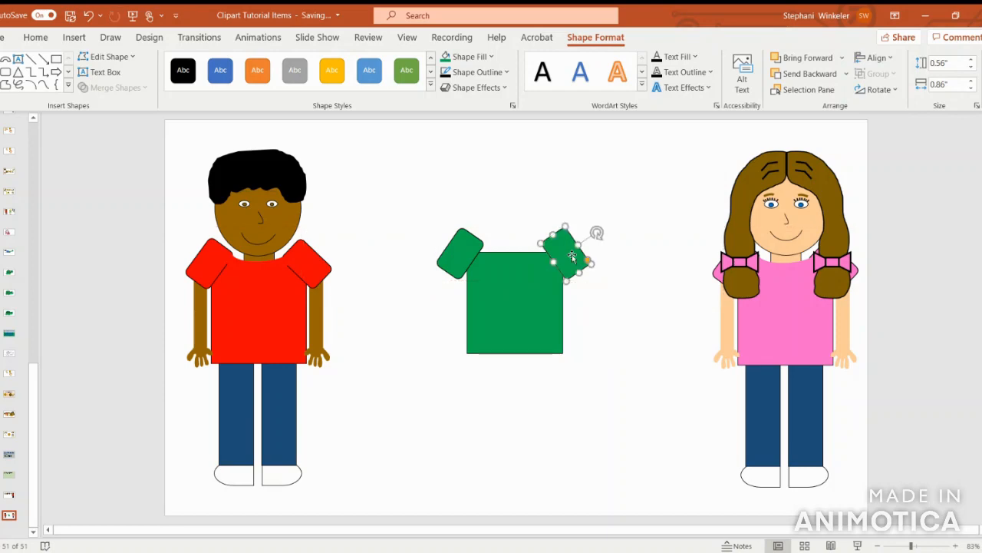
click(558, 182)
- Draw a block arc about 0.91" high and 1.38" wide, turn it upside down and fill it green
click(74, 37)
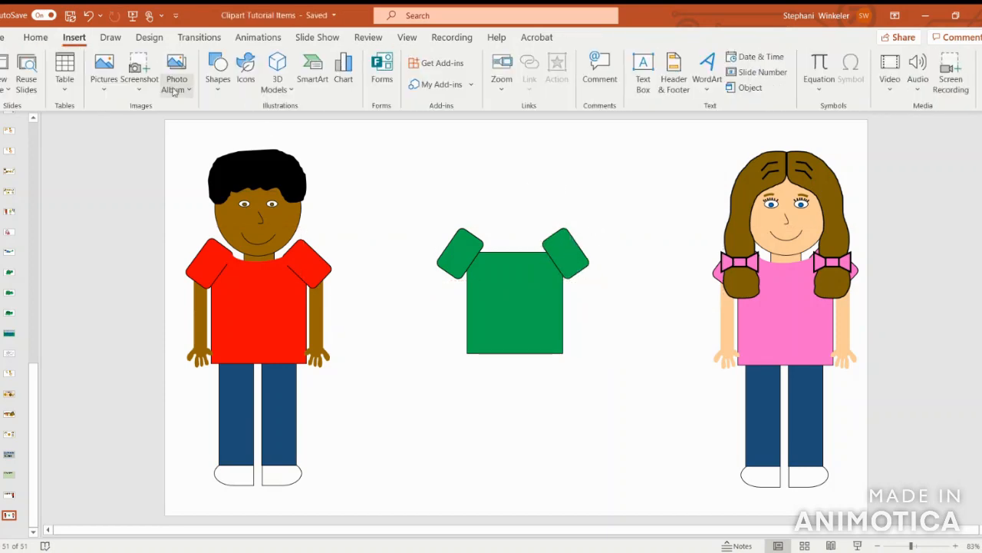
click(218, 77)
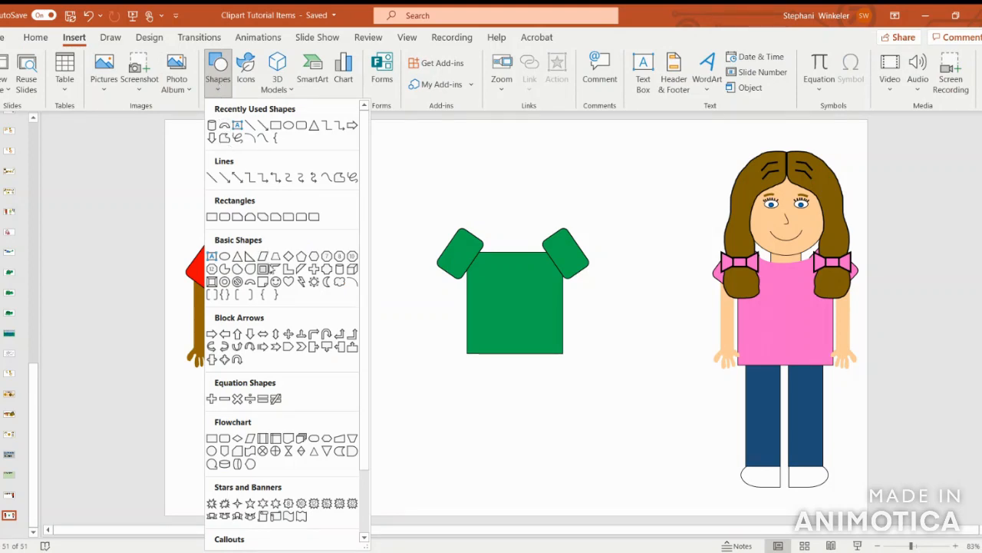
click(251, 285)
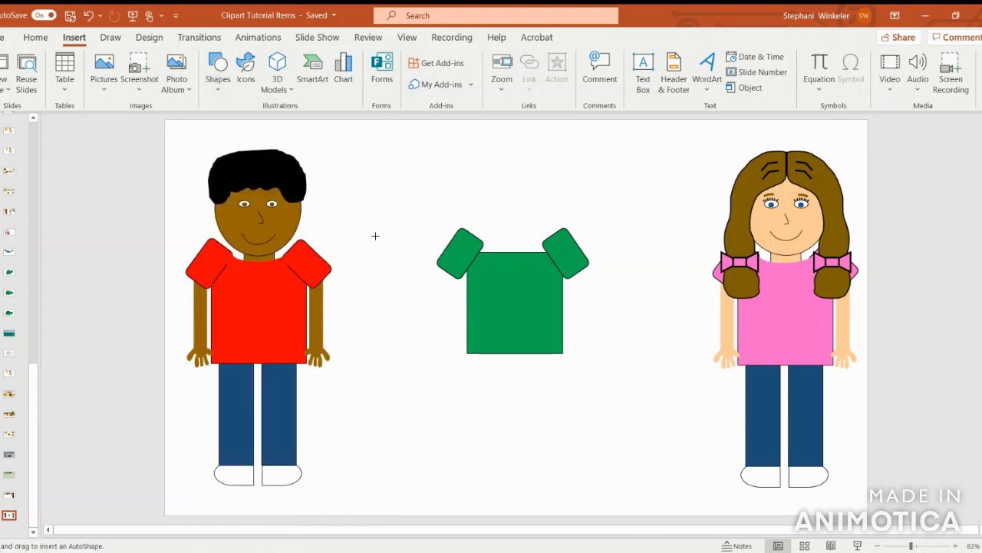
mouse_move(410, 180)
mouse_down()
mouse_move(432, 207)
mouse_move(468, 210)
mouse_move(484, 226)
mouse_move(363, 222)
mouse_move(437, 272)
mouse_move(461, 274)
mouse_move(450, 278)
mouse_move(447, 248)
mouse_up()
click(445, 57)
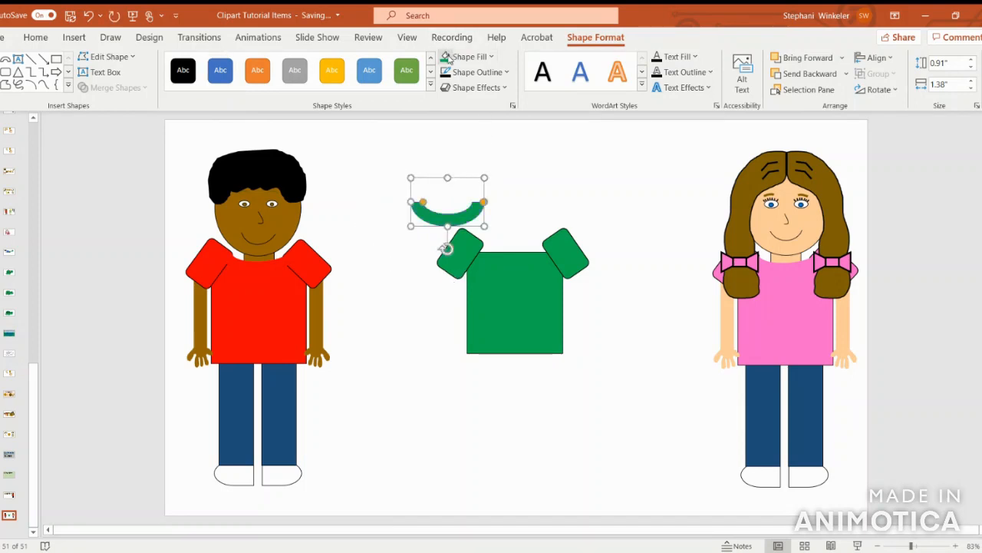
- Place the arc between the sleeves as the shirt's neckline and adjust its size to about 0.97" high and 1.45" wide
drag(443, 217, 514, 268)
drag(477, 241, 476, 242)
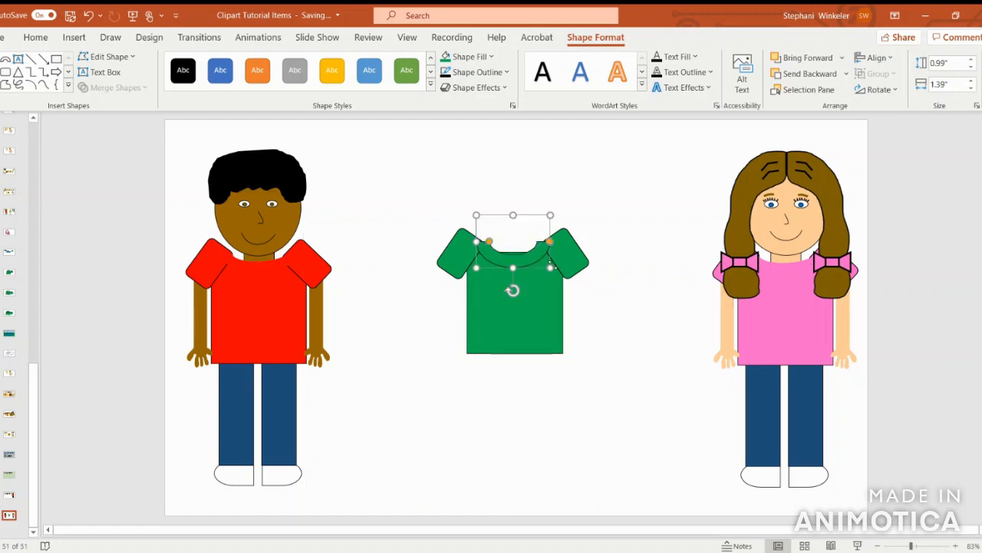
drag(550, 267, 520, 255)
drag(476, 240, 474, 239)
click(645, 224)
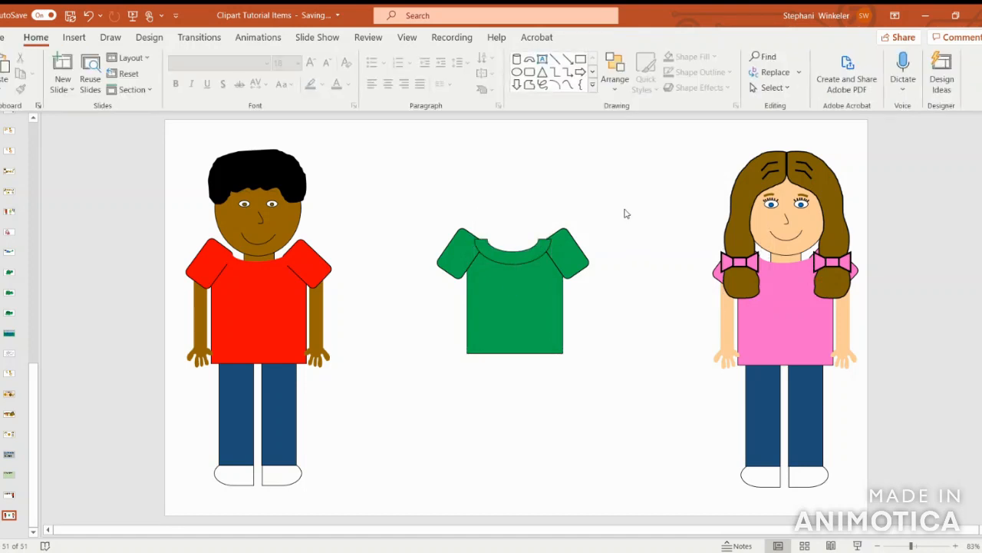
- Remove the outline from the neckline arc and fine-tune its position on the shirt
click(540, 251)
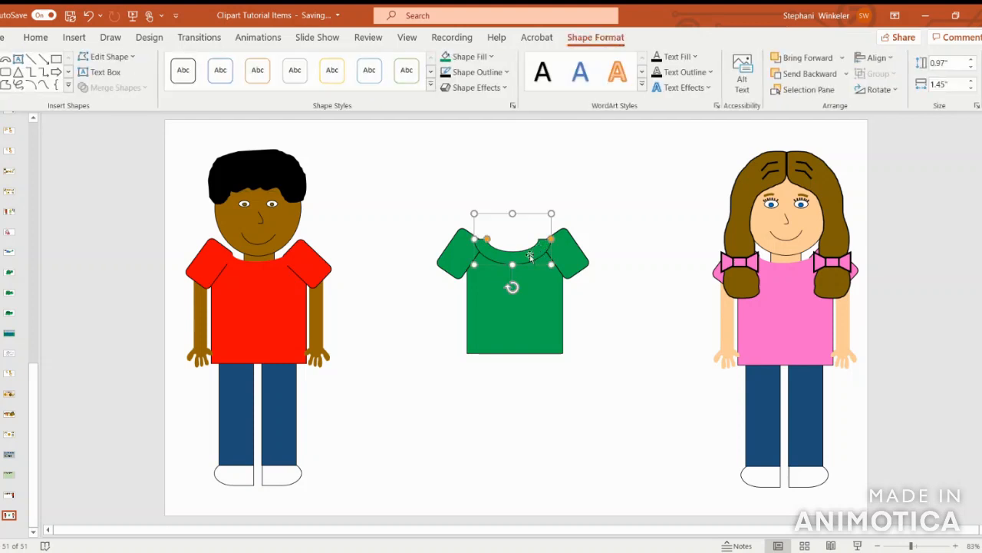
click(461, 74)
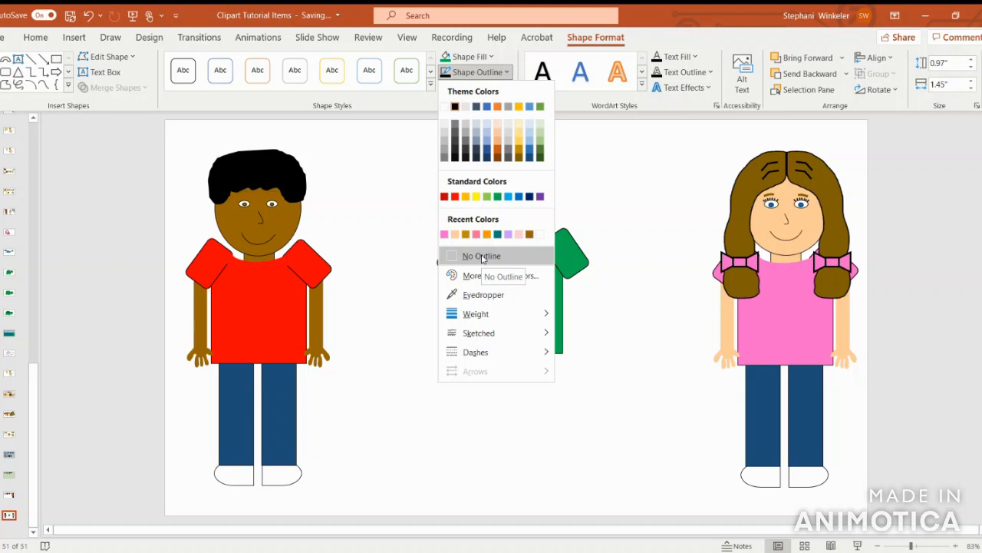
click(482, 256)
click(618, 193)
click(533, 249)
drag(528, 257, 527, 257)
click(523, 303)
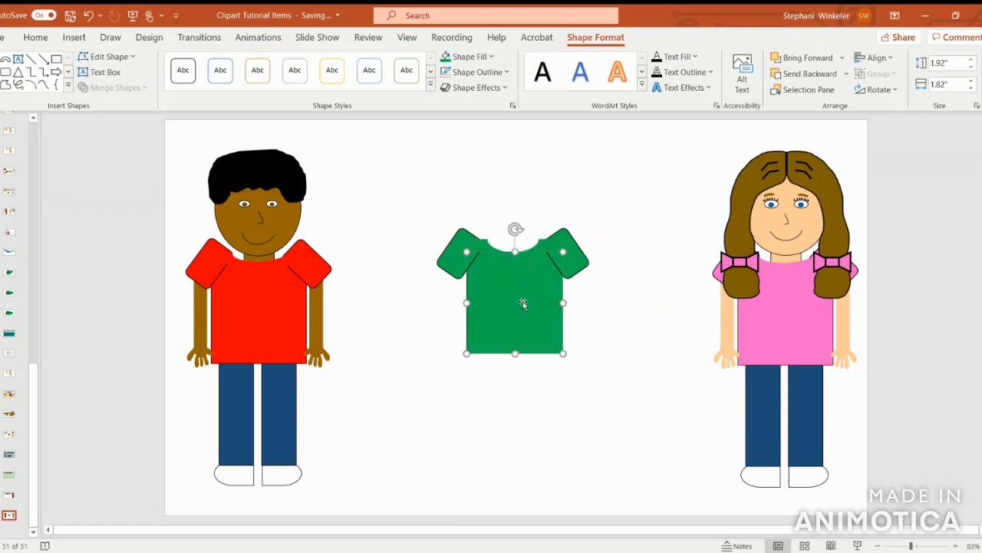
- Nudge the green shirt's sleeves slightly inward so they meet the ends of the neckline
drag(529, 298, 528, 298)
click(662, 264)
click(556, 248)
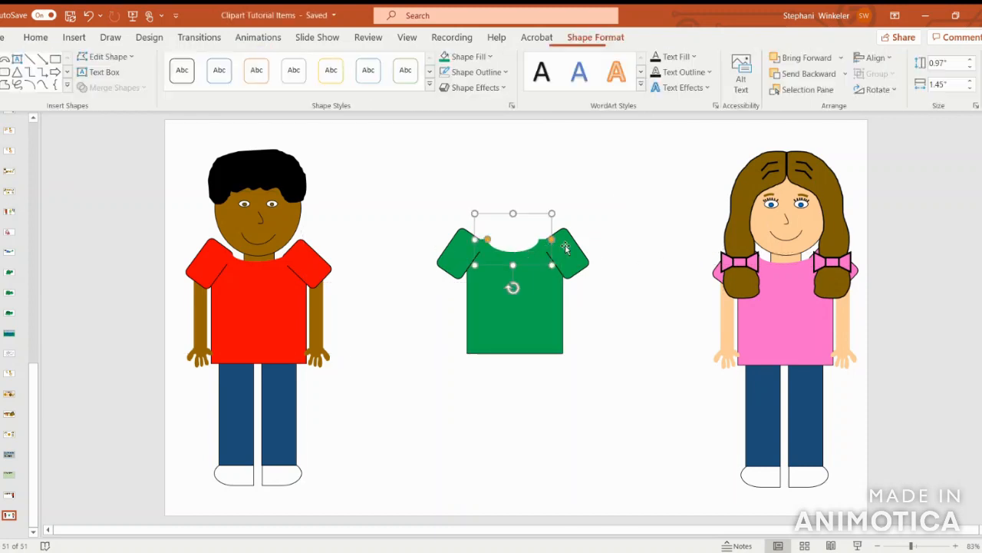
drag(564, 246, 564, 245)
click(612, 241)
click(452, 257)
drag(452, 257, 459, 257)
click(619, 299)
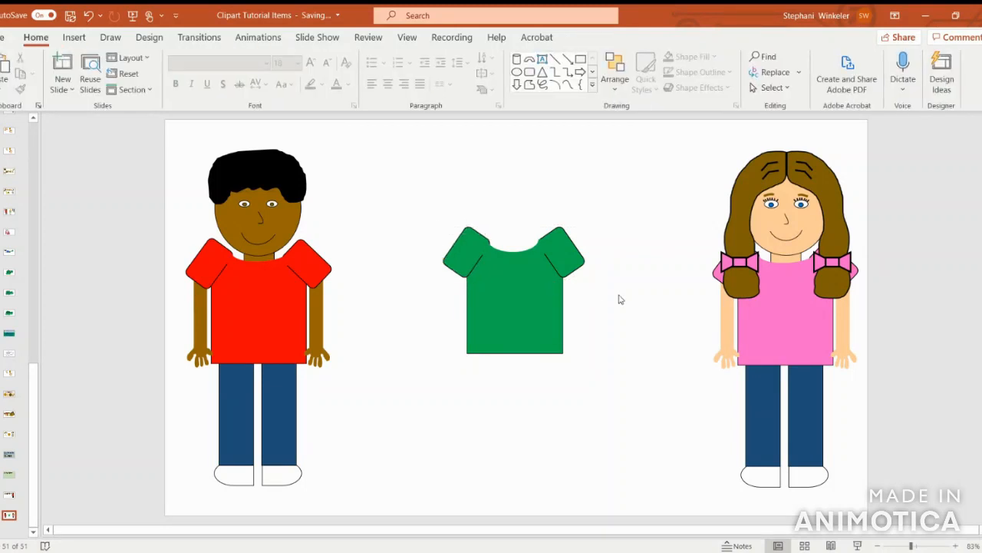
- Check the size of the boy's trouser leg and draw a rectangle about 2.17" high and 0.6" wide beside the green shirt
click(238, 398)
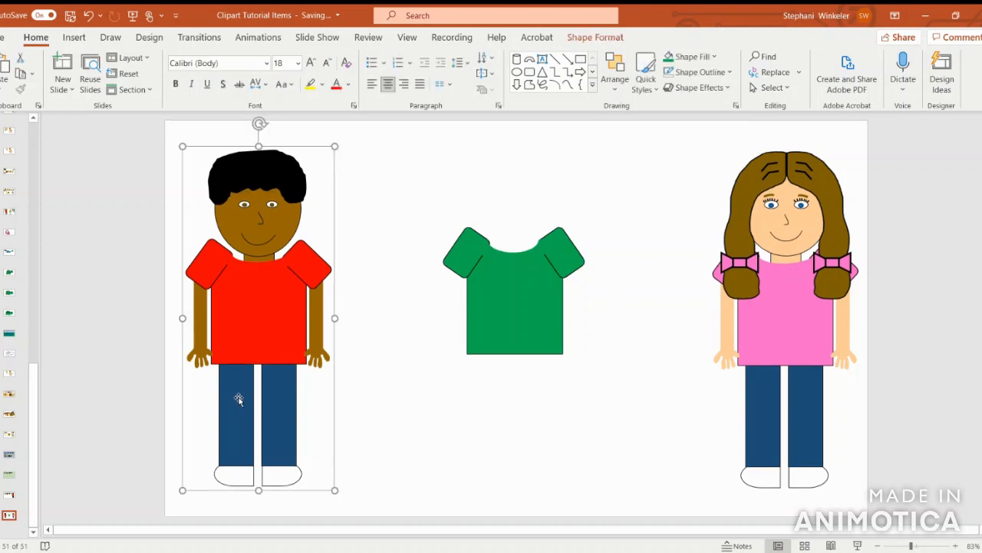
click(239, 404)
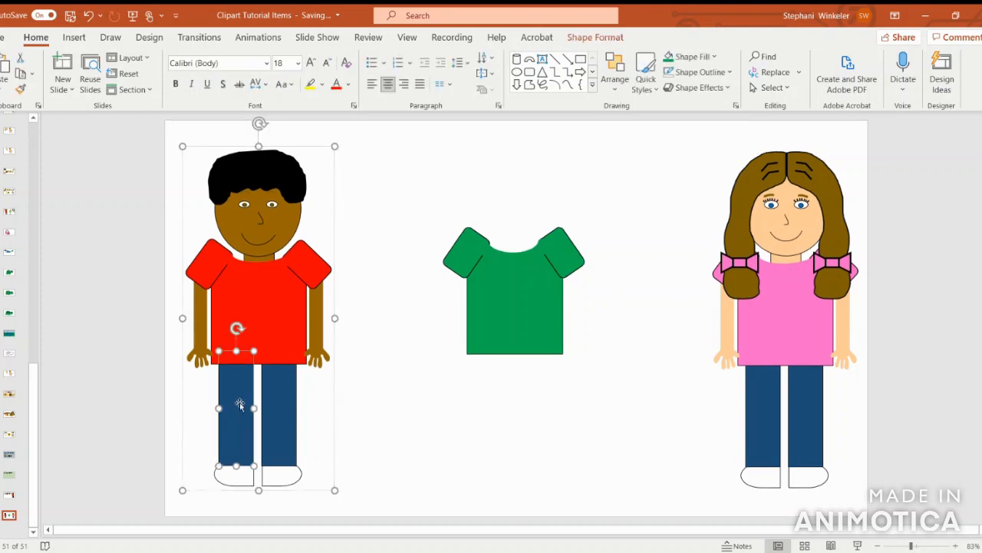
click(597, 36)
click(454, 159)
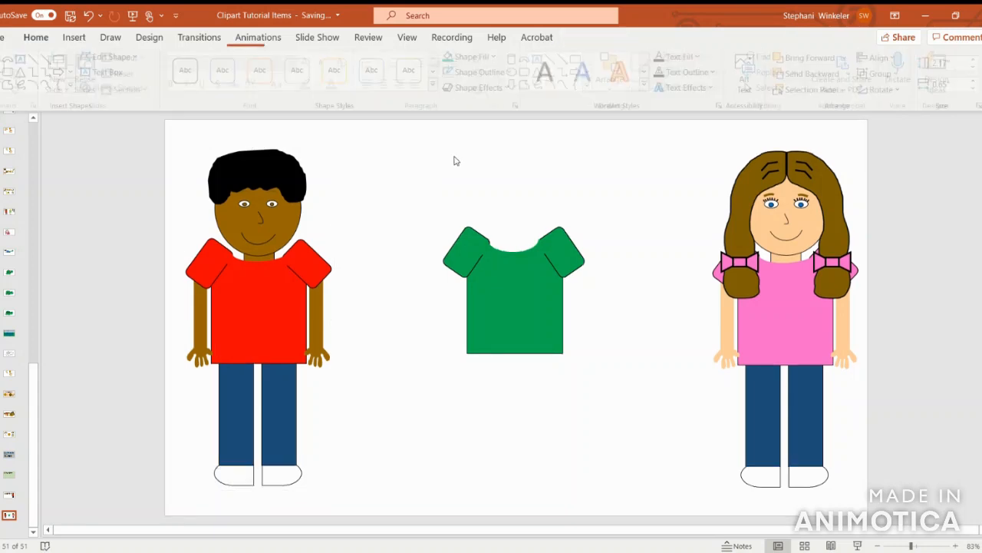
click(77, 40)
click(218, 70)
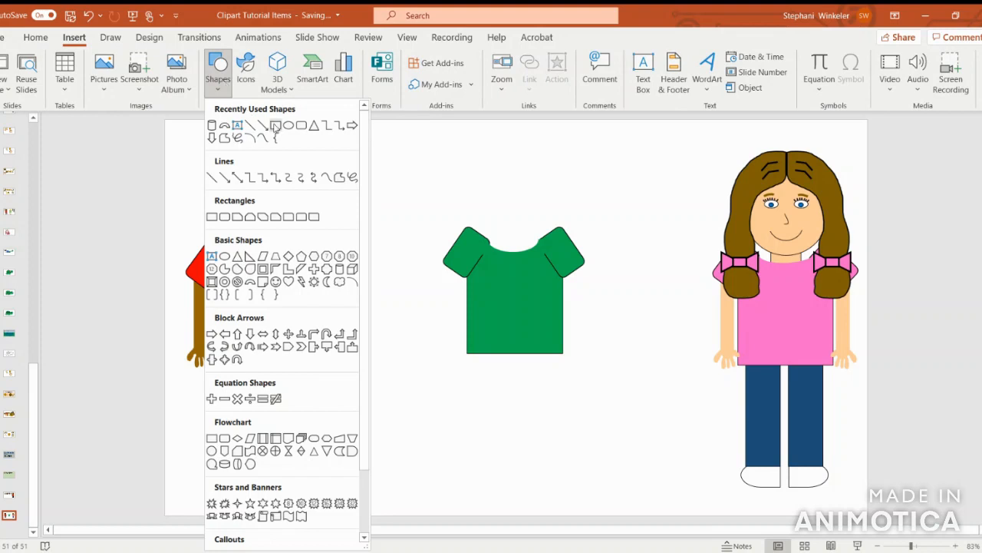
click(275, 126)
mouse_move(388, 344)
mouse_down()
mouse_move(417, 346)
mouse_move(421, 458)
mouse_up()
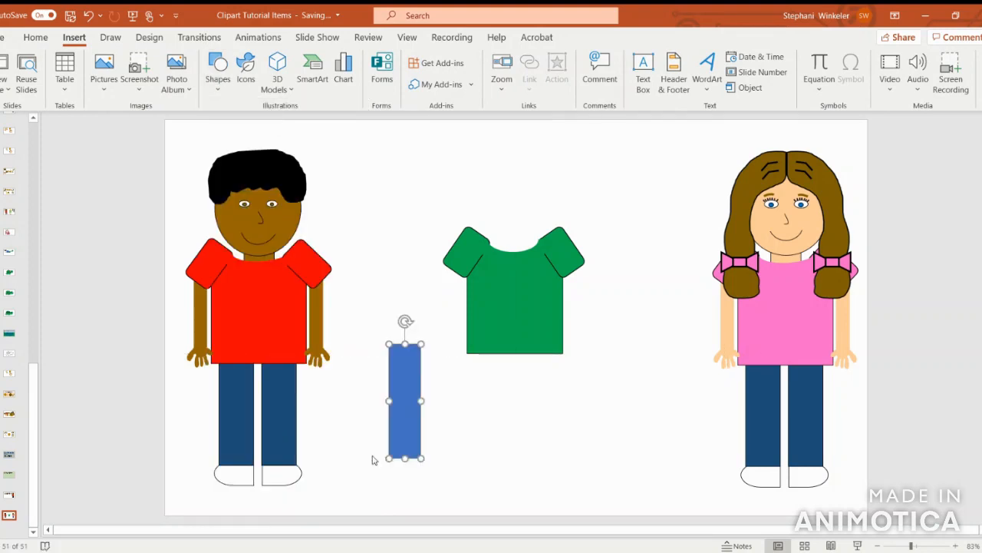
- Compare the rectangle with the boy's trouser leg and set its width to 0.65"
click(241, 399)
click(237, 394)
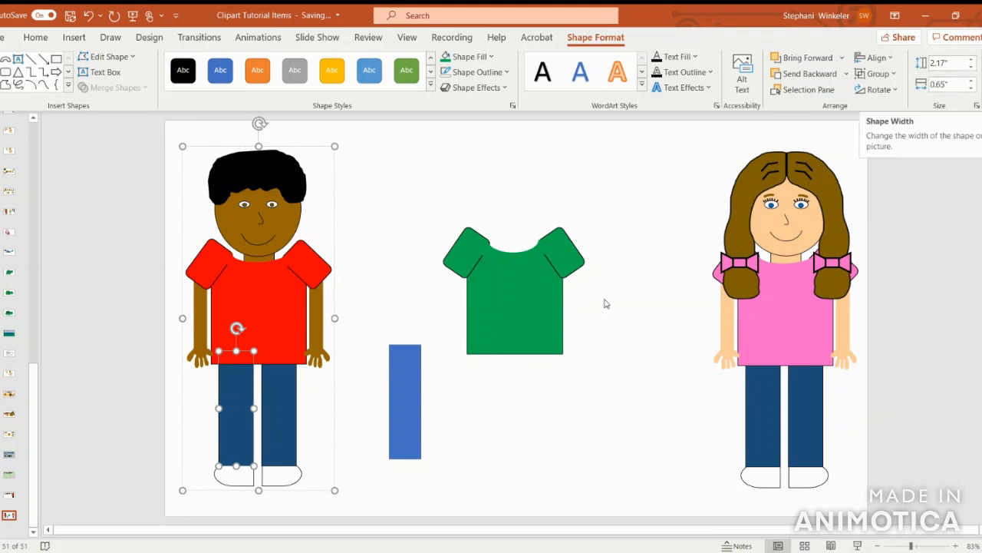
click(405, 391)
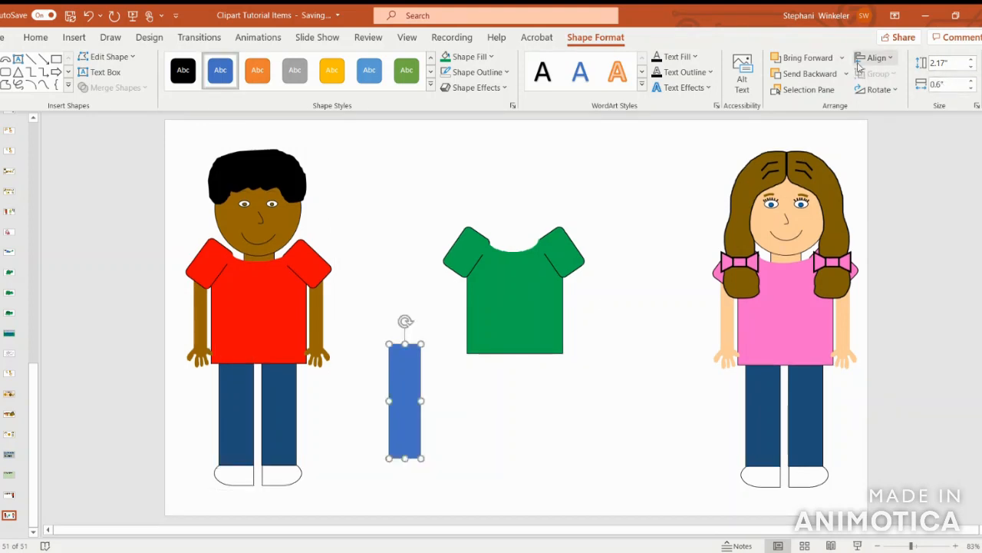
click(951, 85)
key(BackSpace)
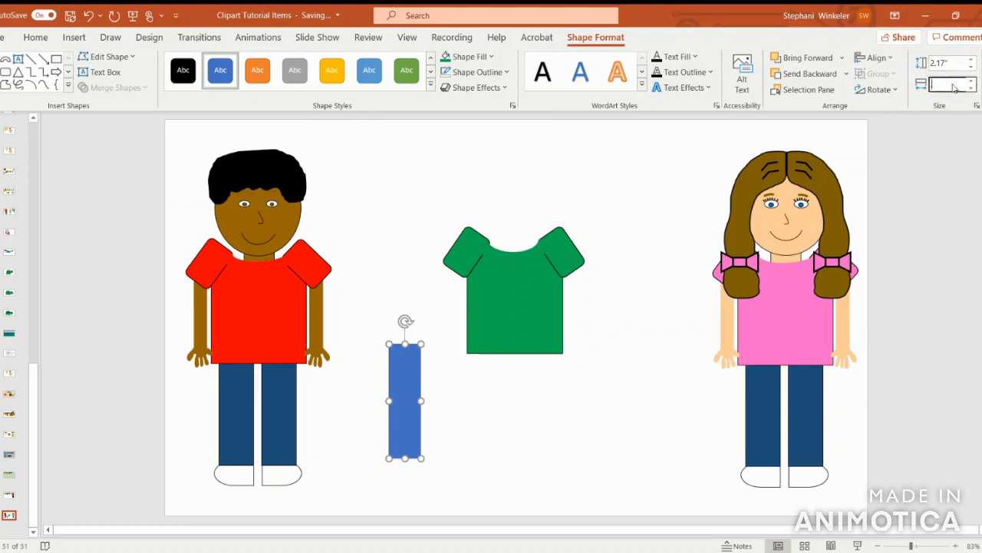
text(.65)
key(Return)
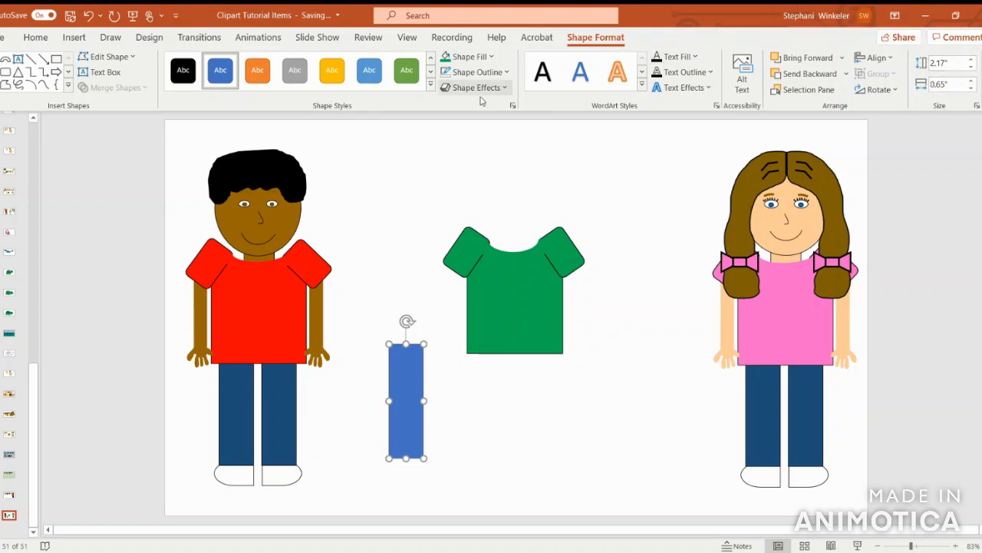
- Fill the leg with the dark blue theme shade and place it and a duplicate side by side at the shirt's lower edge
click(491, 57)
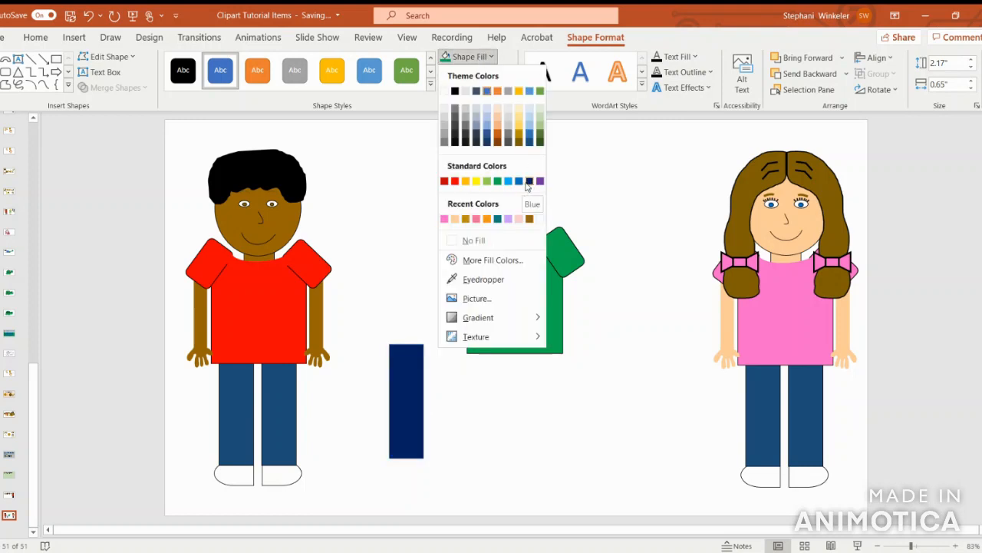
click(531, 143)
drag(411, 358, 500, 351)
key(ctrl+d)
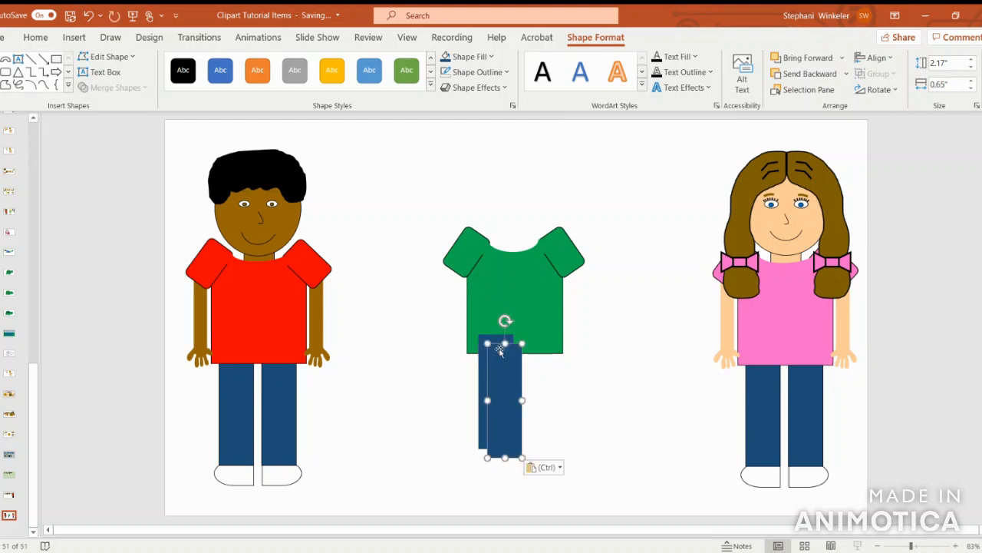
drag(502, 350, 544, 350)
- Group the two trouser legs and centre the group horizontally on the slide
shift+click(501, 370)
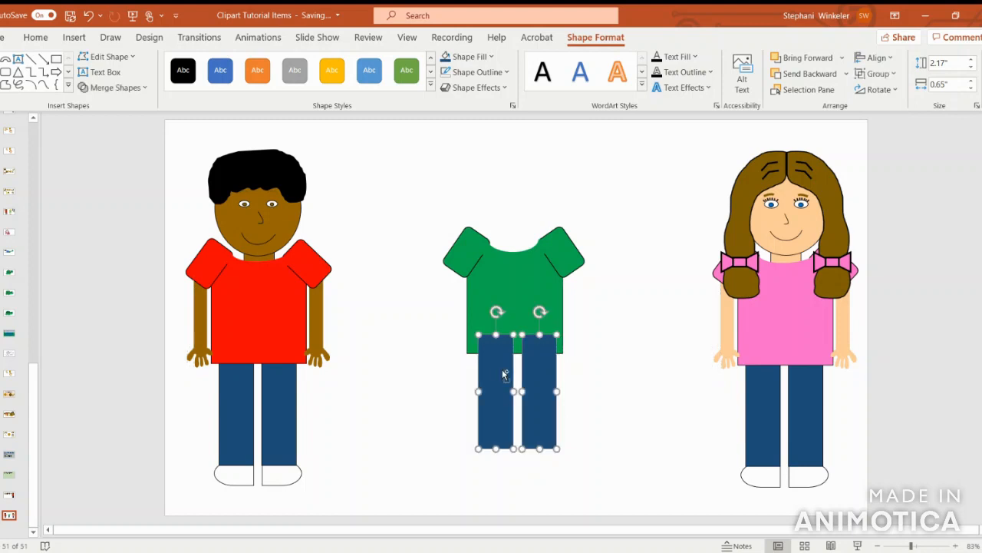
right_click(502, 372)
mouse_move(568, 200)
click(632, 198)
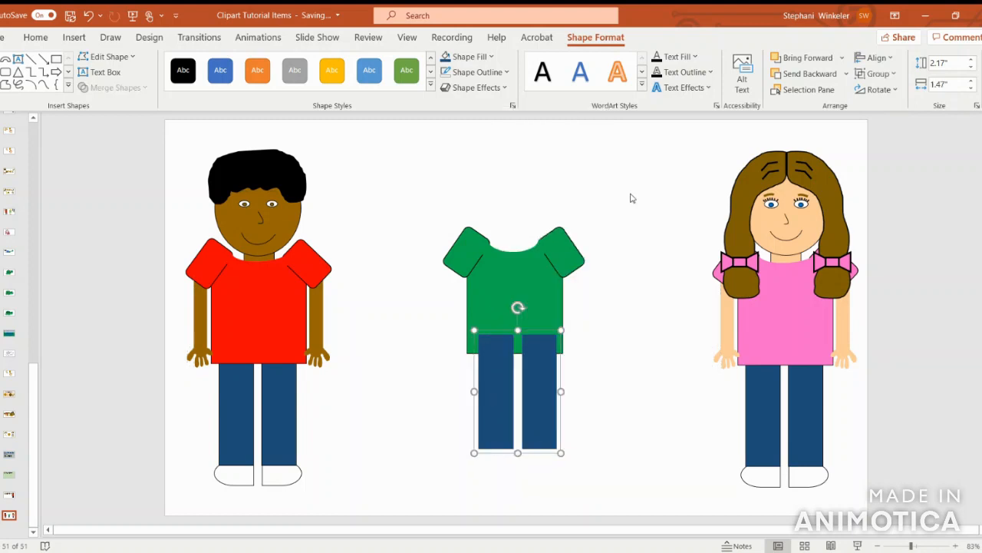
click(875, 57)
click(866, 92)
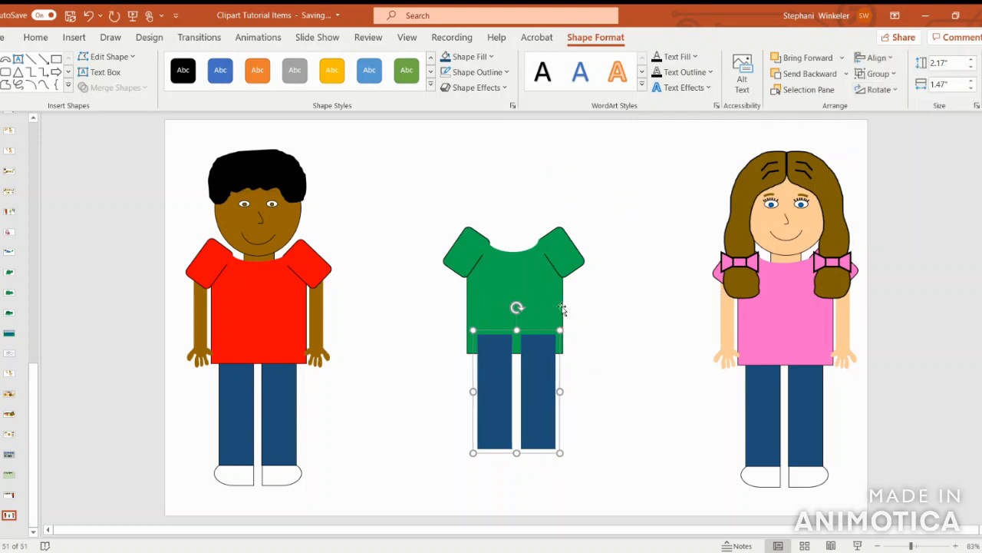
- Group the green shirt's body, sleeves and neckline, and centre the group horizontally on the slide
click(661, 270)
click(536, 270)
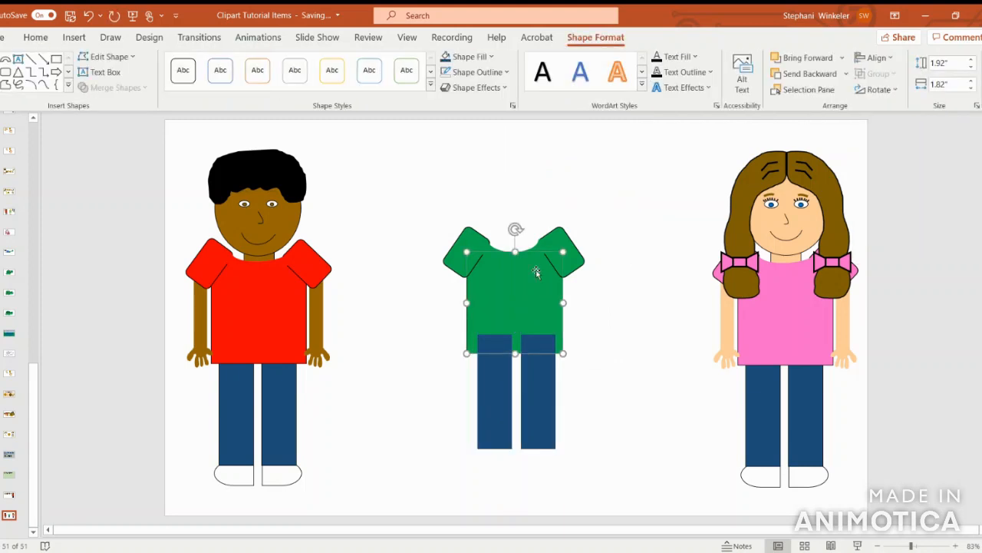
shift+click(561, 244)
shift+click(472, 246)
right_click(534, 299)
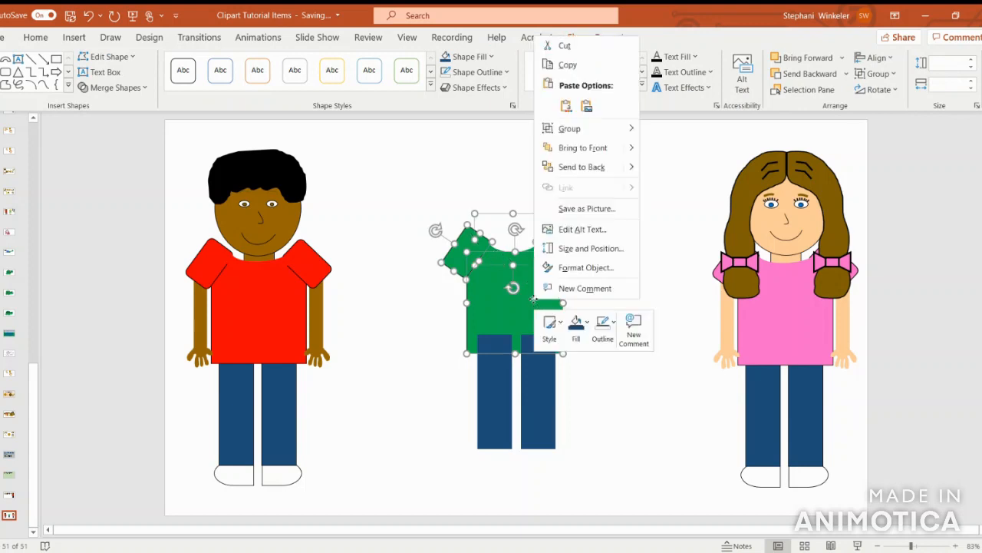
mouse_move(583, 129)
click(668, 128)
click(873, 57)
click(896, 94)
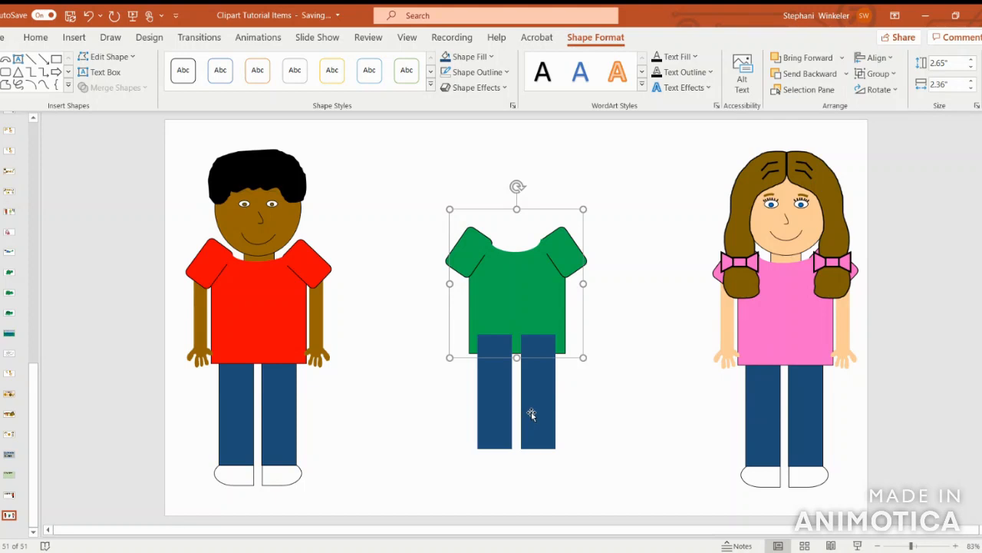
- Bring the grouped green shirt forward so that it covers the tops of the trouser legs
click(630, 425)
click(539, 300)
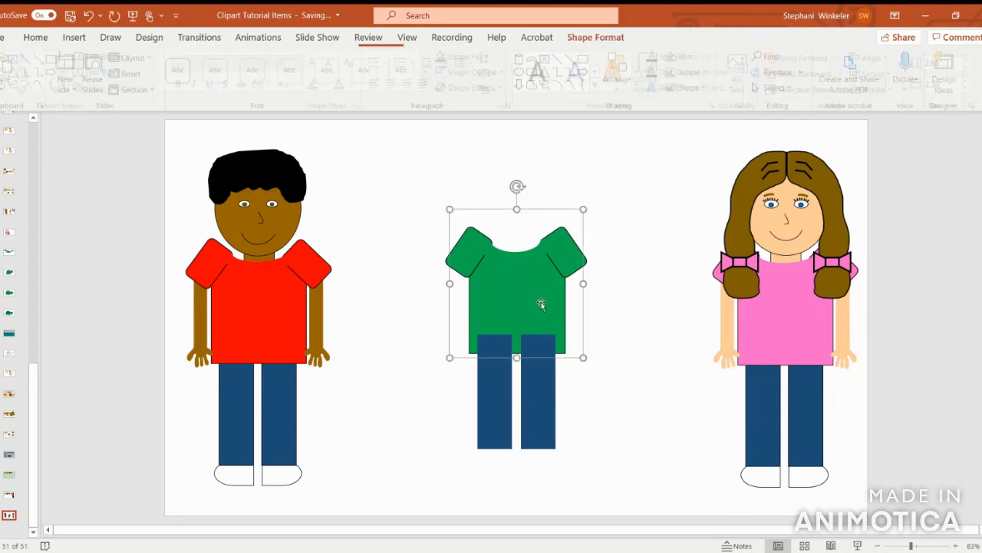
click(795, 61)
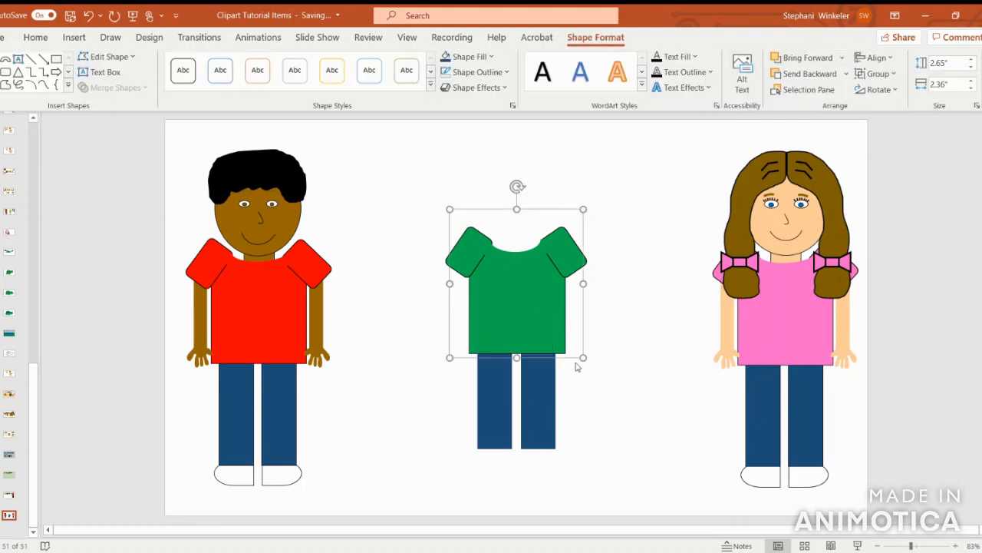
- Align the grouped trouser legs to the slide centre and fine-tune their position beneath the green shirt
drag(539, 391, 540, 391)
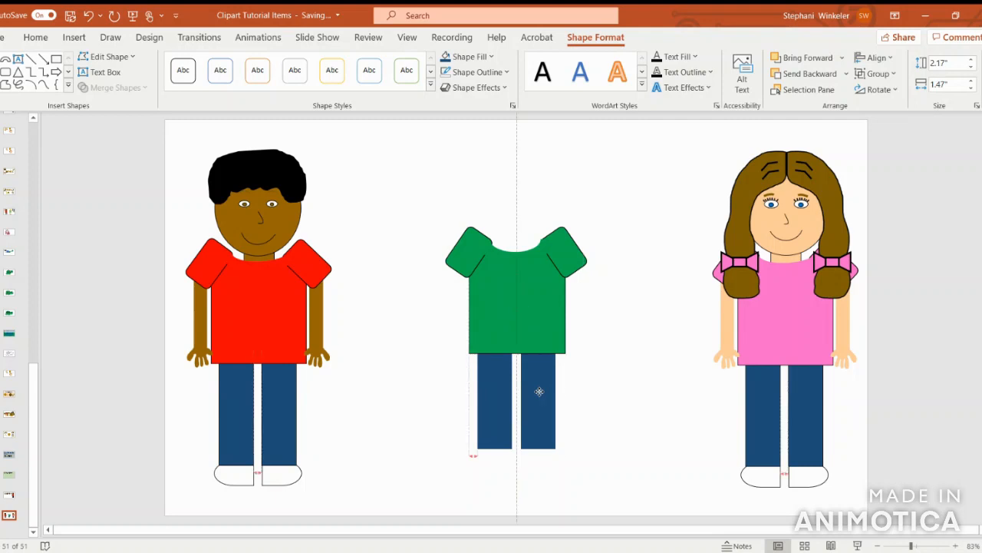
drag(540, 391, 541, 413)
click(612, 432)
click(542, 413)
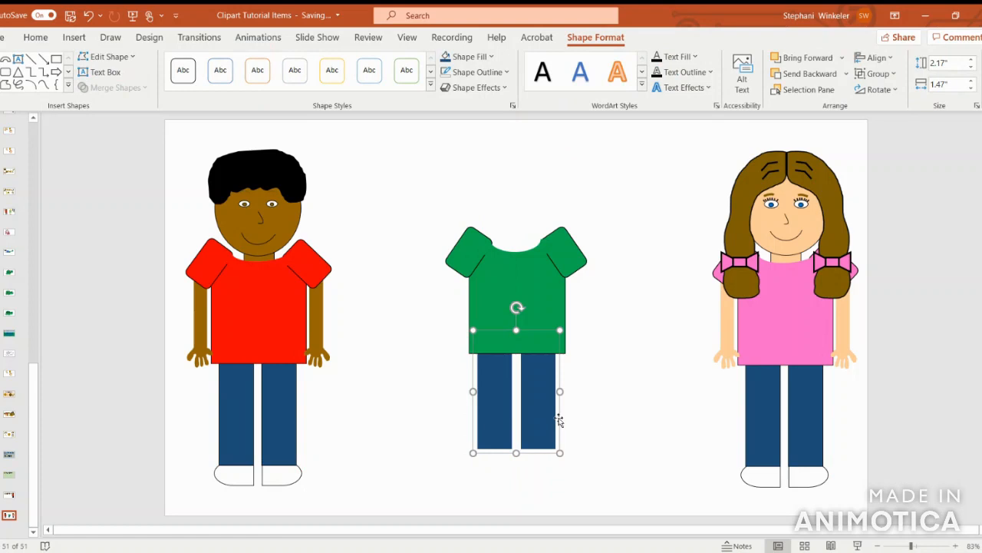
click(594, 423)
click(529, 401)
click(874, 60)
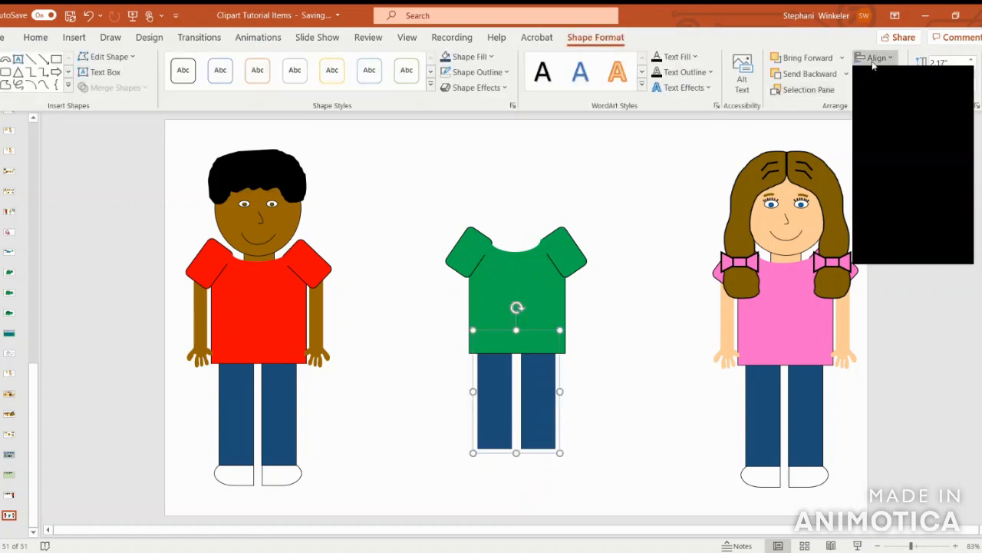
click(880, 96)
drag(554, 400, 554, 400)
click(588, 406)
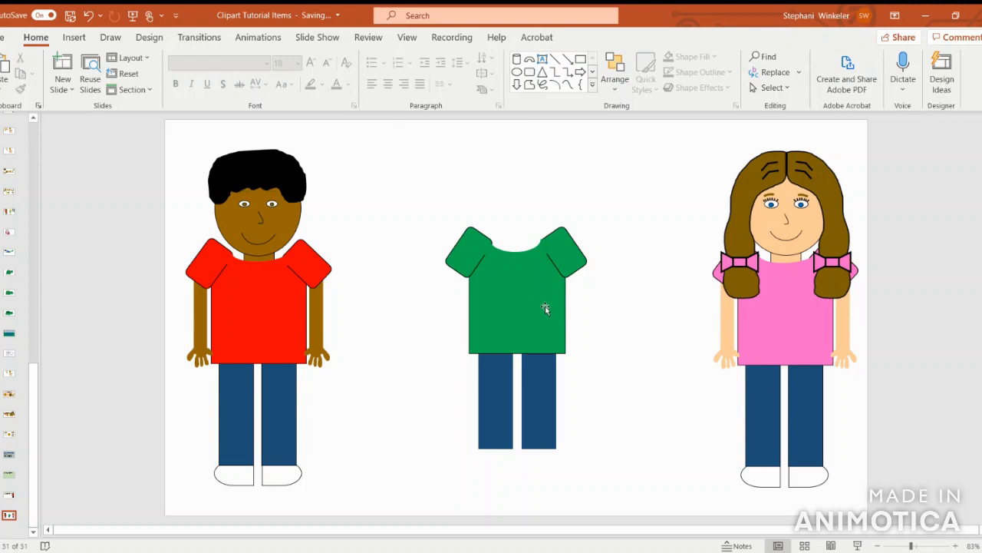
- Draw a flowchart Delay shape about 0.55" high and 0.75" wide beside the trouser legs for a shoe
click(74, 37)
click(218, 70)
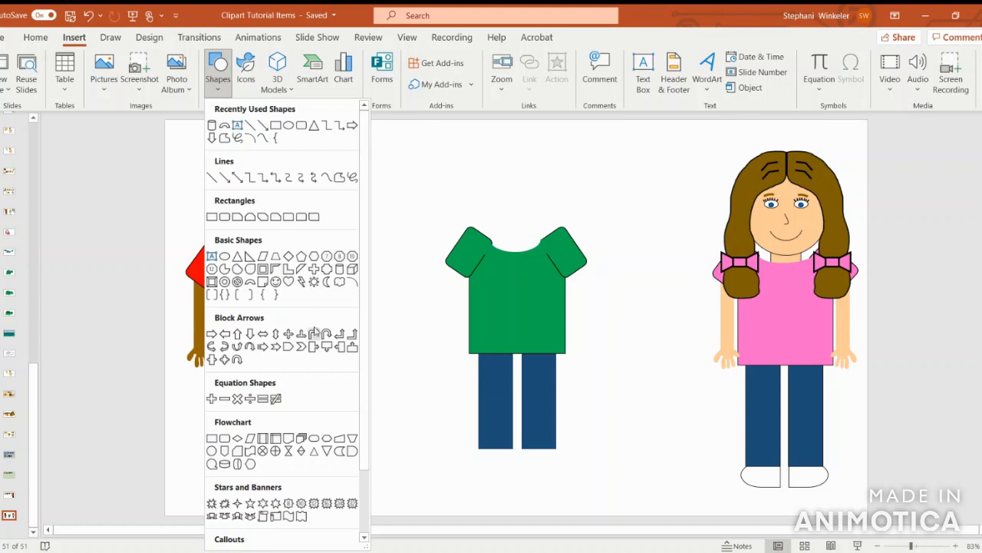
click(352, 456)
drag(367, 431, 409, 459)
- Check the size of the boy's shoe and set the new shoe's height to 0.46"
click(280, 481)
click(282, 477)
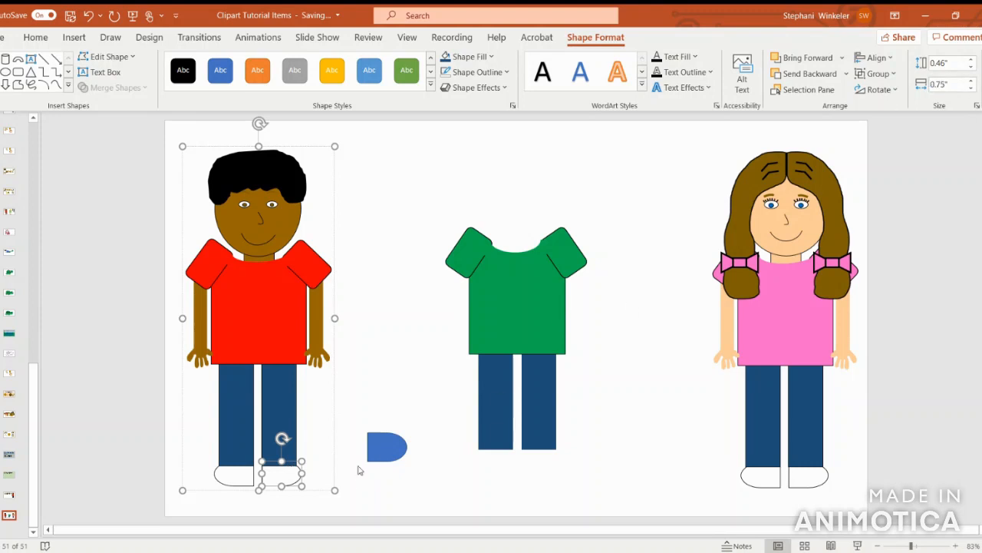
click(378, 448)
click(952, 66)
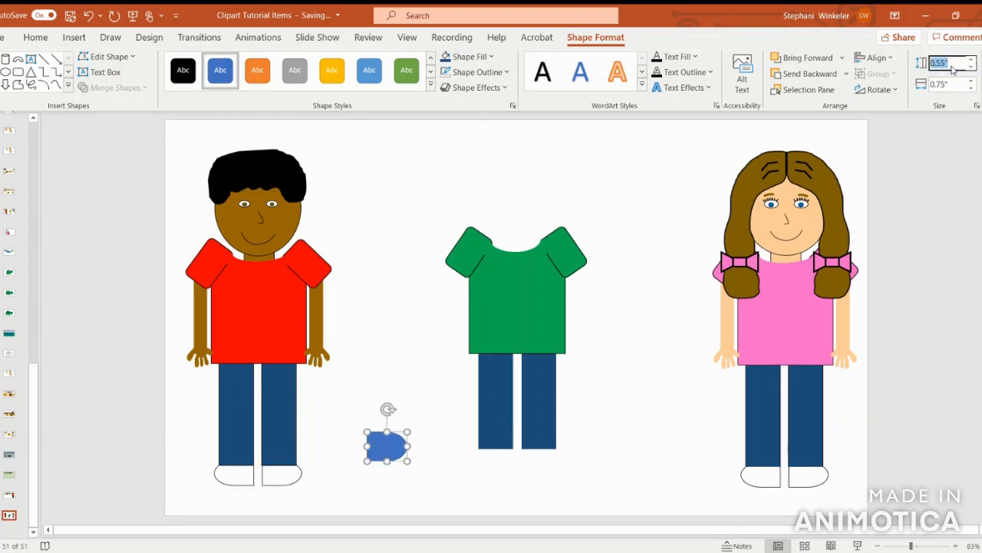
key(BackSpace)
text(.46)
key(Return)
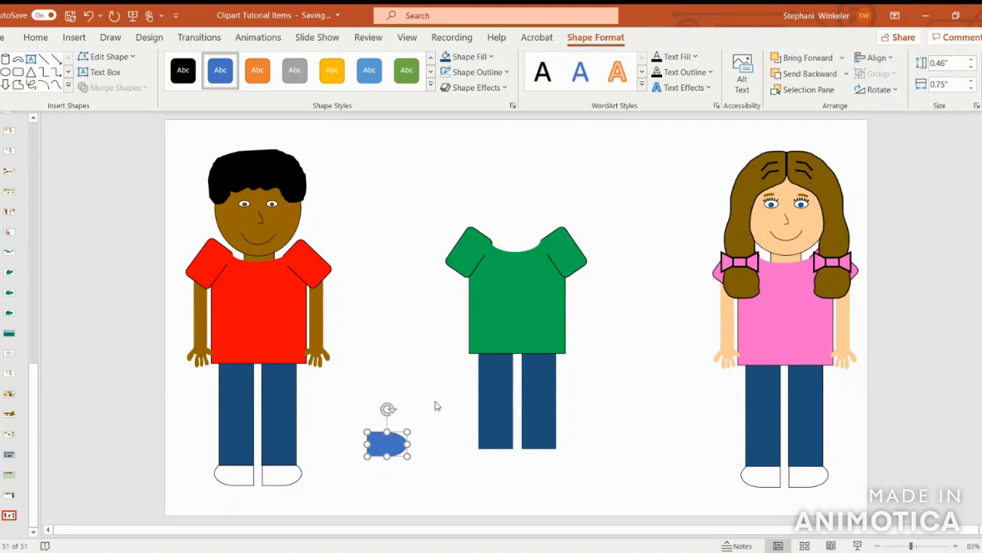
- Place the shoe at the end of the right-hand trouser leg and a horizontally flipped duplicate at the end of the other leg
drag(391, 449, 547, 453)
key(ctrl+d)
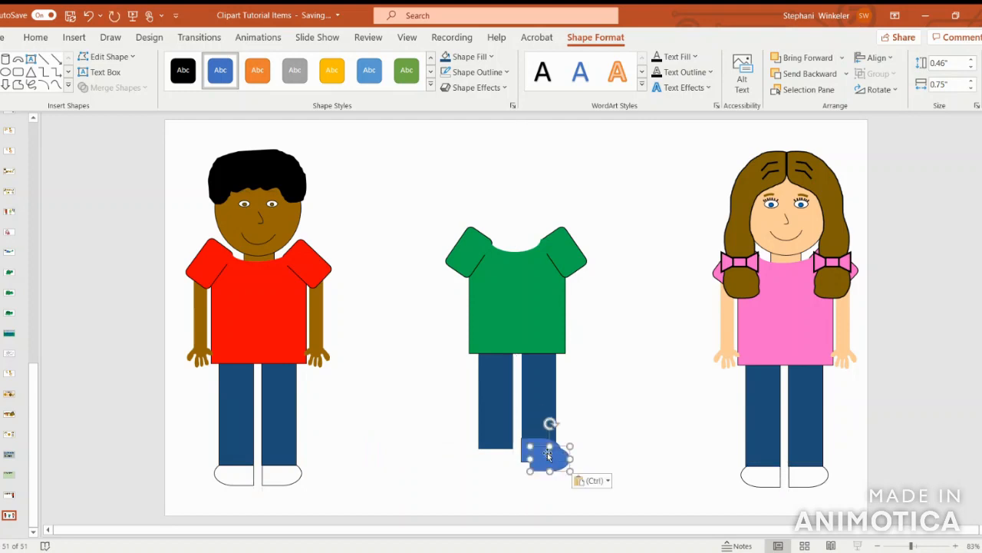
click(875, 89)
click(890, 145)
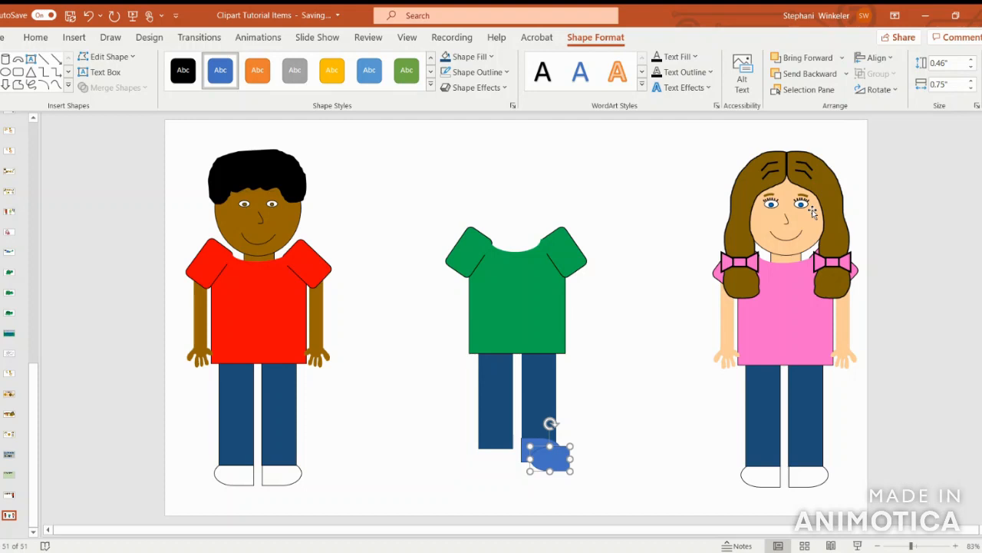
drag(549, 466, 497, 455)
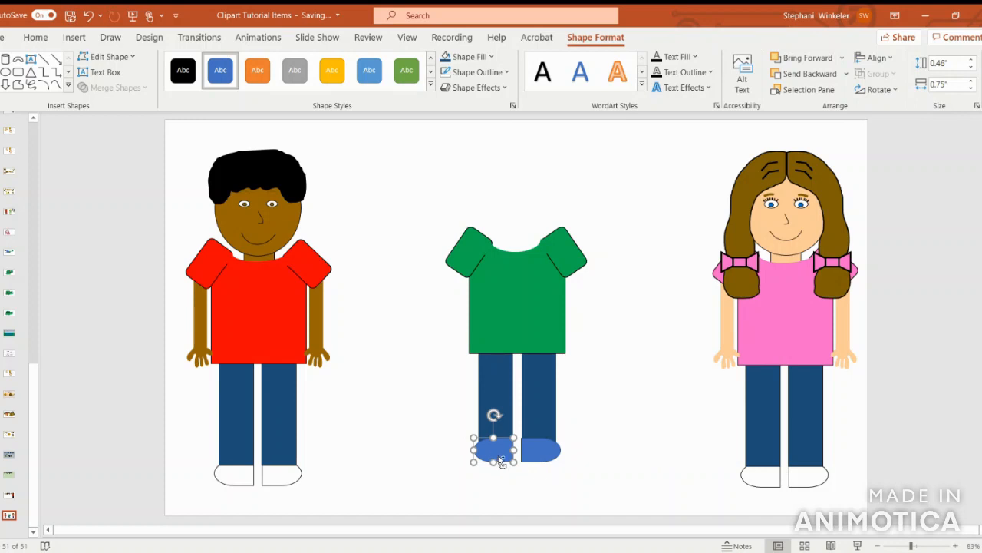
- Fill both shoes white and give them a black outline
shift+click(541, 451)
click(469, 56)
click(443, 92)
click(462, 72)
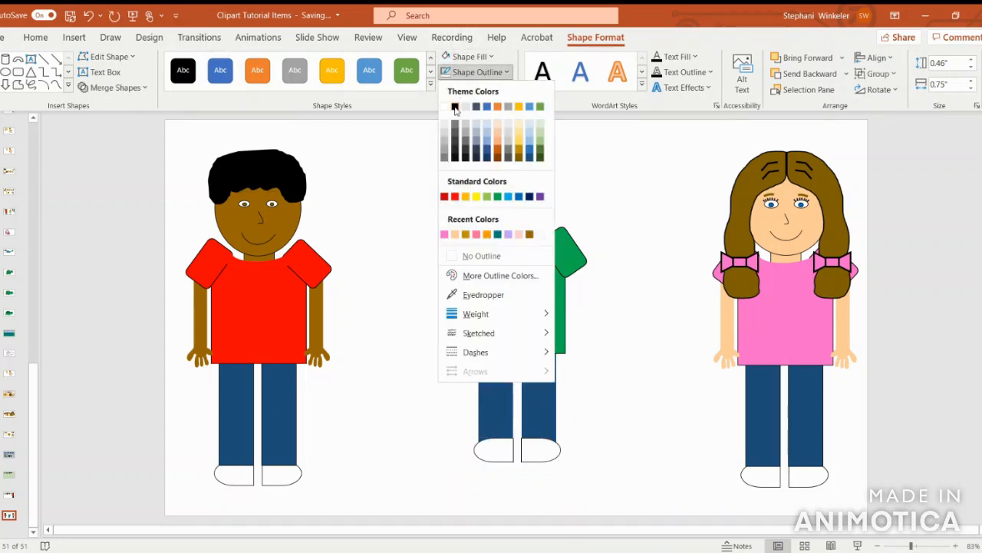
click(454, 108)
click(627, 338)
- Group the new figure's two white shoes and send the group behind the trouser legs
click(531, 452)
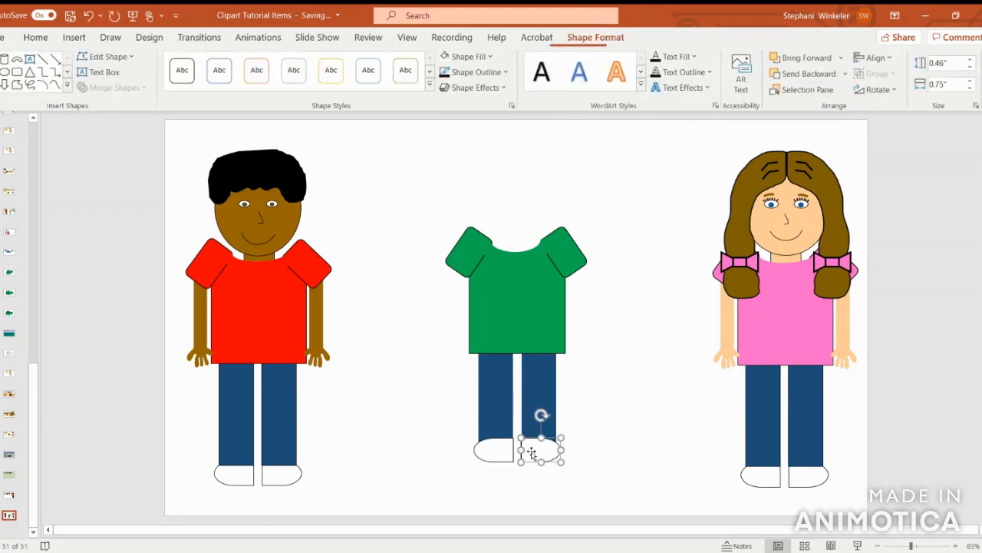
shift+click(506, 455)
right_click(506, 455)
mouse_move(596, 281)
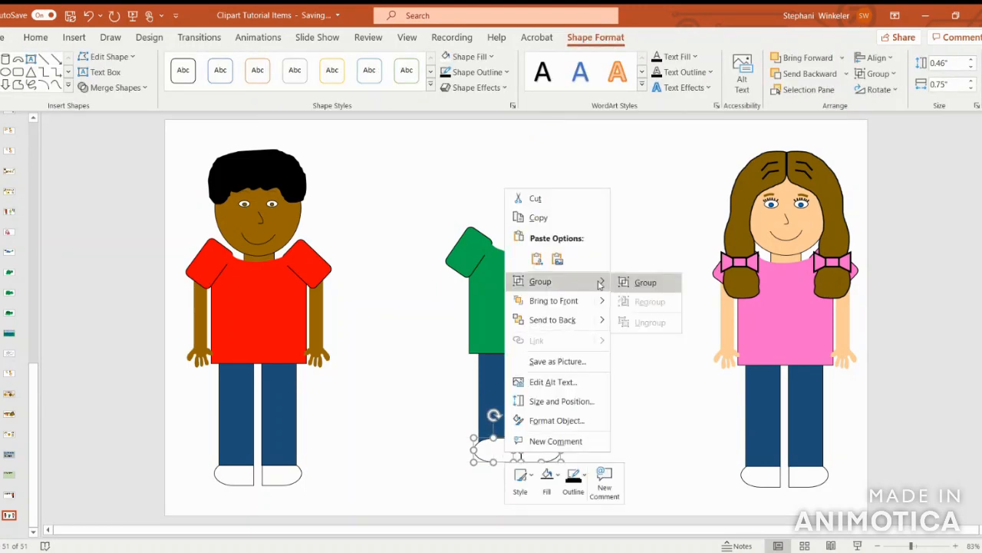
click(649, 281)
click(805, 76)
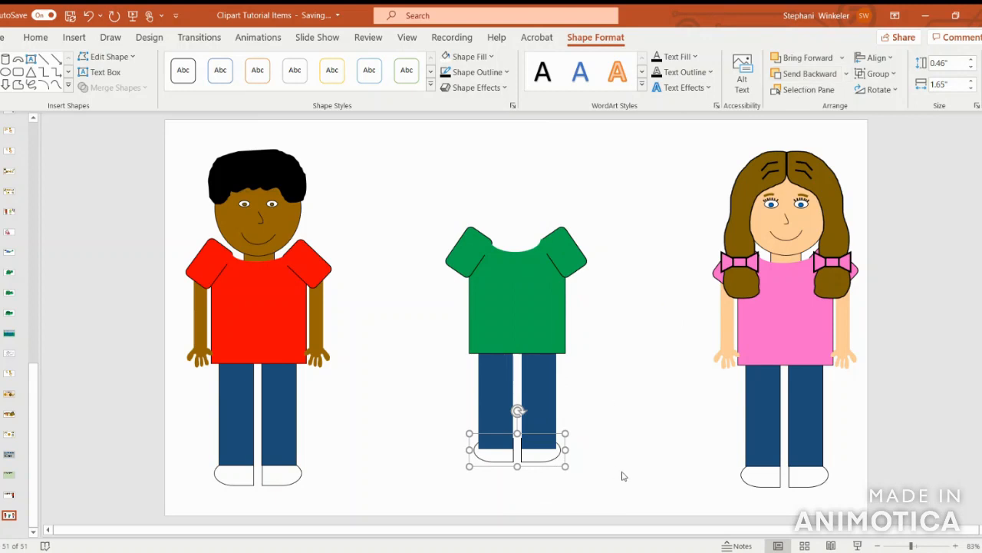
- Move the grouped shoes down to the trouser ends and shift the right-hand shoe to line up with its leg
drag(543, 458, 543, 464)
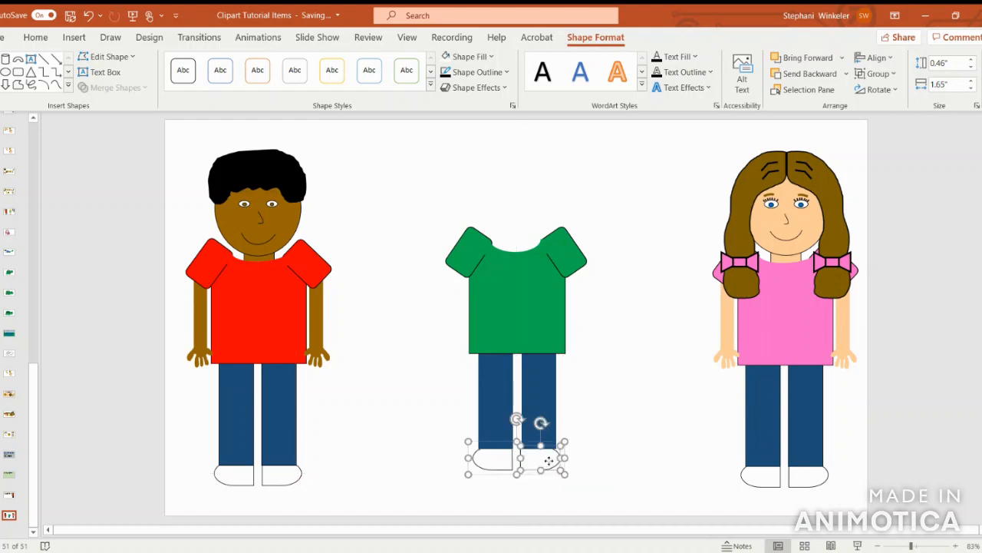
key(Right)
click(575, 447)
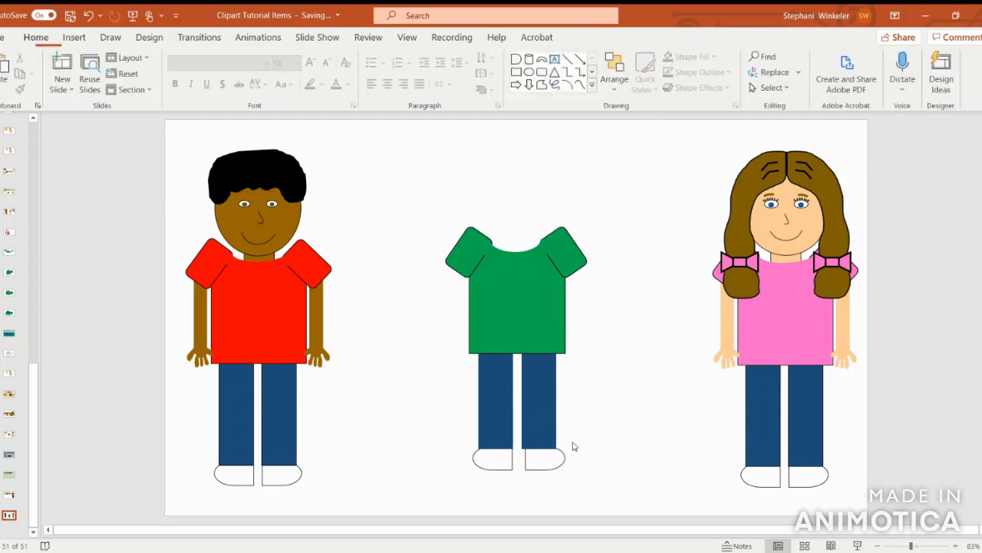
click(550, 463)
click(550, 463)
drag(550, 464, 544, 459)
click(630, 440)
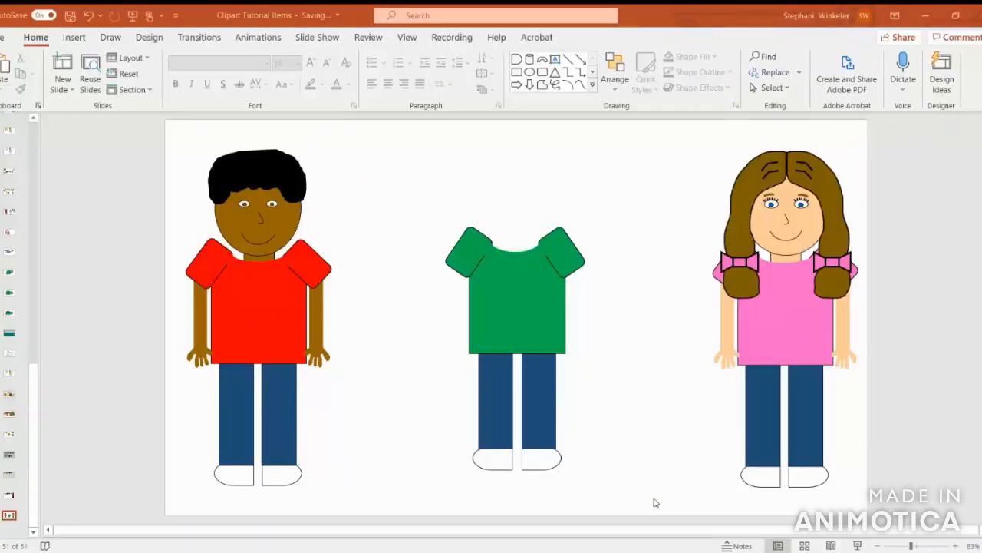
- Draw a narrow upright rectangle between the boy and the new figure for an arm, and check the size of the boy's arm
click(74, 36)
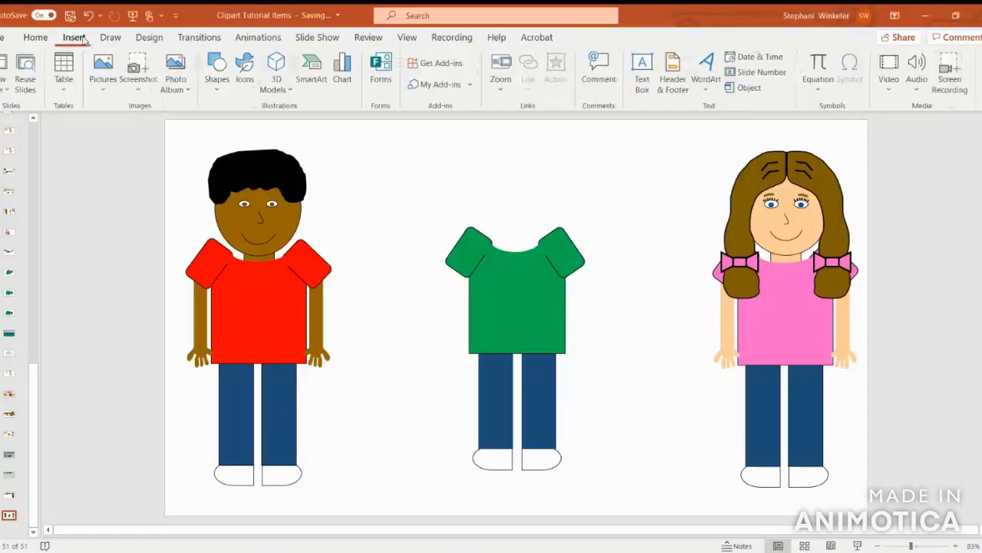
click(210, 82)
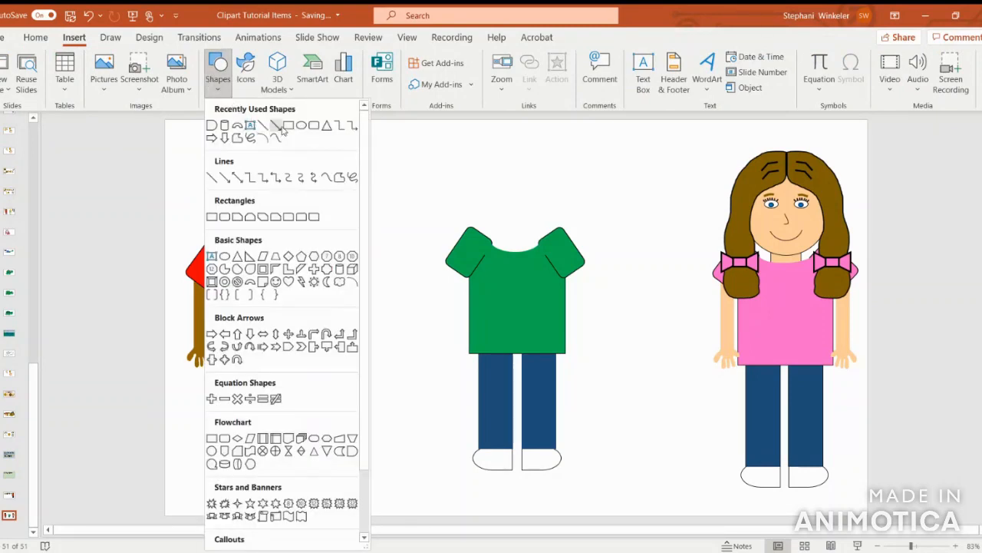
click(290, 126)
drag(379, 275, 400, 363)
click(205, 307)
click(204, 311)
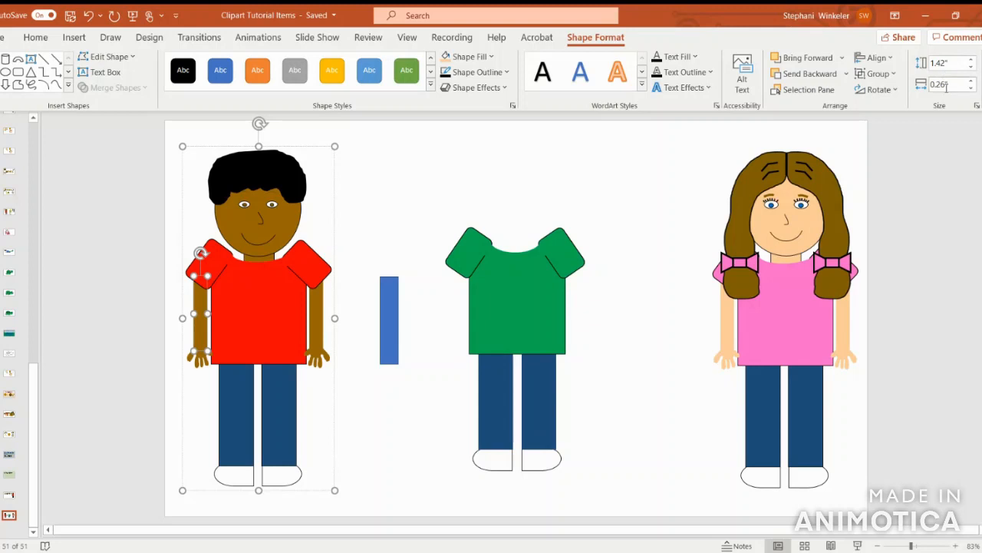
- Set the arm rectangle's height to 1.42" and its width to 0.26"
click(388, 296)
click(954, 63)
text(1.42)
click(953, 84)
key(BackSpace)
text(.26)
key(Return)
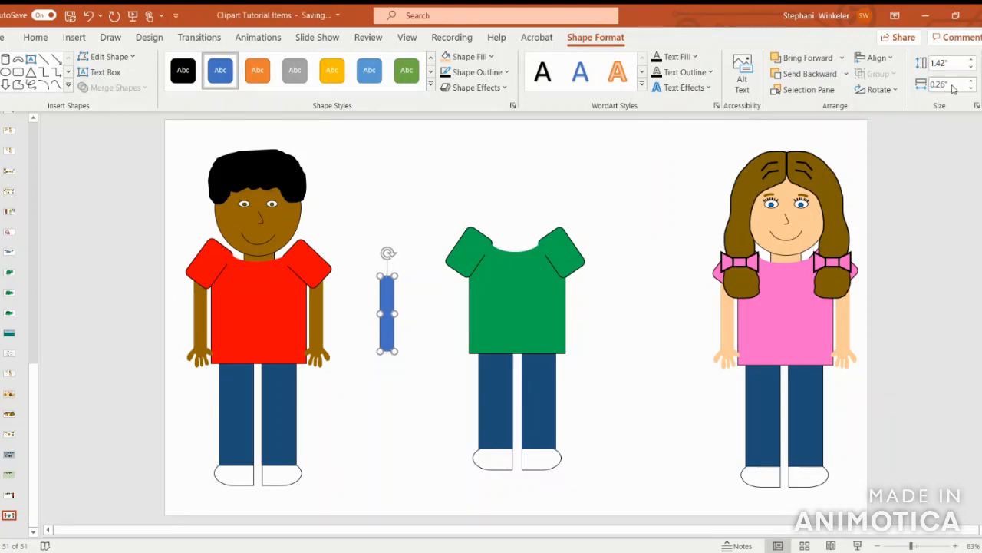
- Fill the arm rectangle with light peach and place it and a duplicate under the two green sleeves
click(445, 56)
key(ctrl+c)
key(ctrl+v)
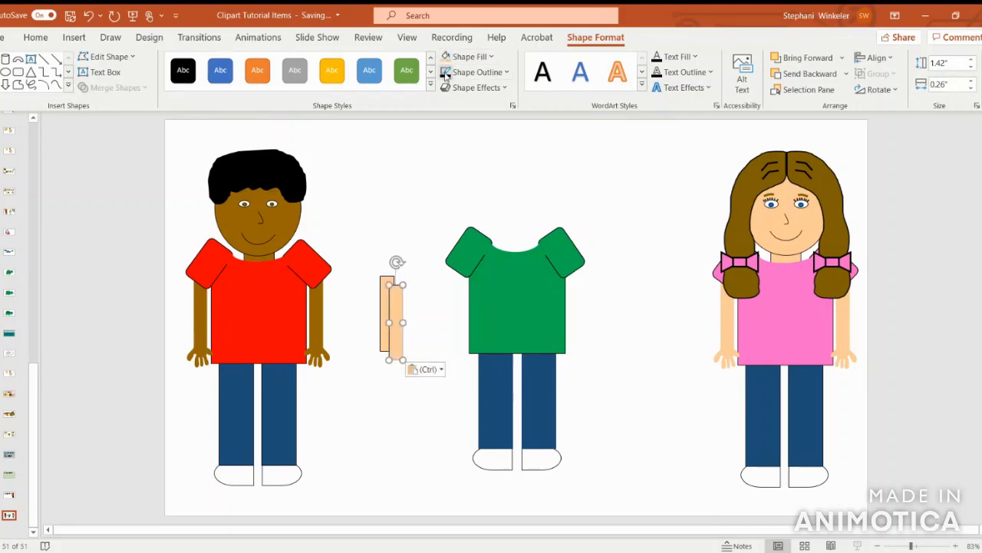
drag(398, 295, 575, 276)
drag(389, 306, 463, 285)
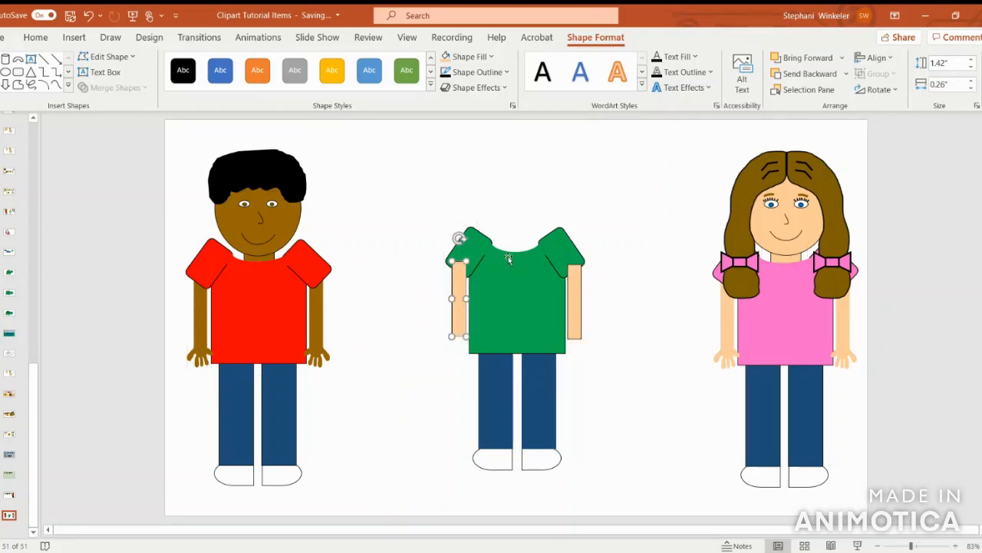
- Send both arms behind the green shirt and nudge the right-hand arm slightly down to level it
click(806, 74)
click(573, 307)
click(806, 76)
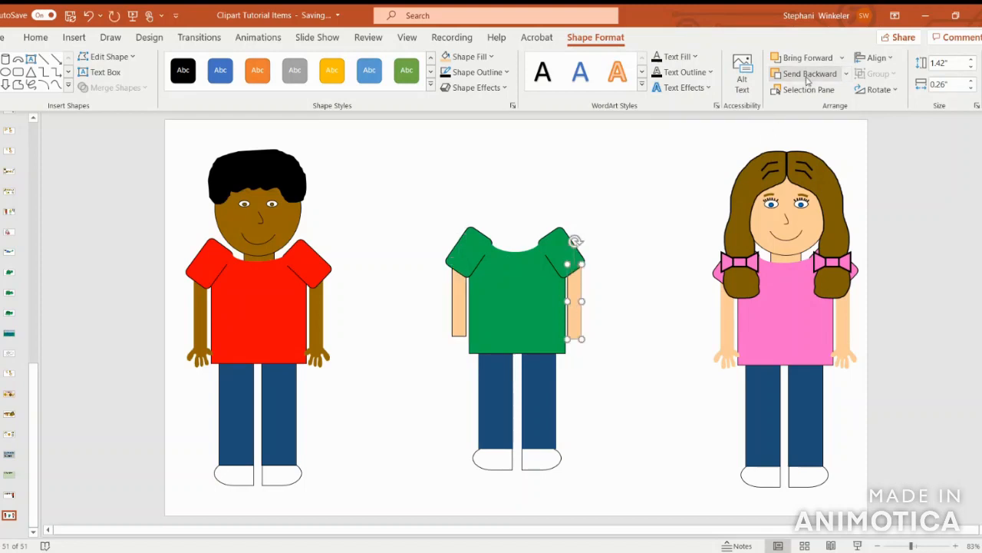
drag(576, 284, 577, 287)
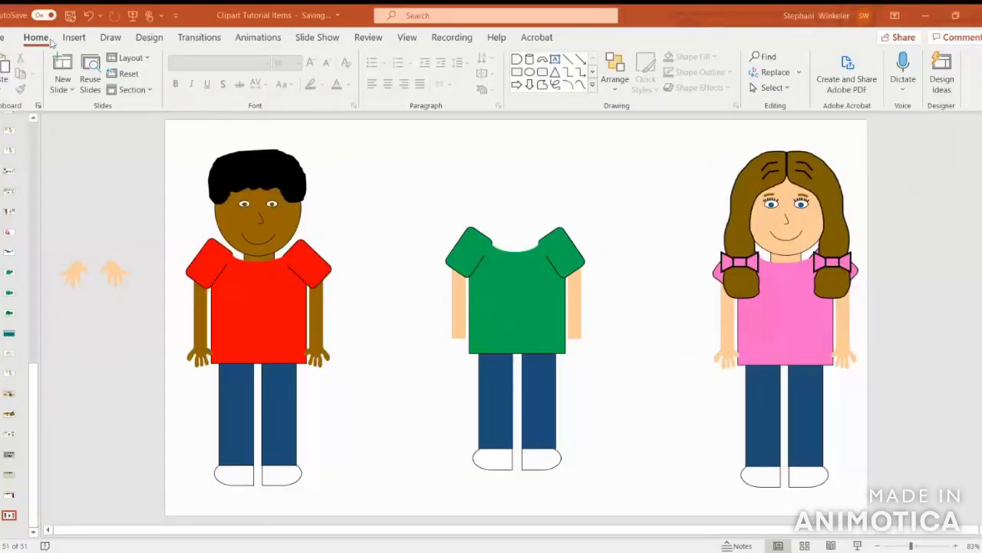
- Draw a closed freehand hand with the Scribble shape, about 1.08" high and 1.38" wide, above the gap between the boy and the new figure
click(74, 40)
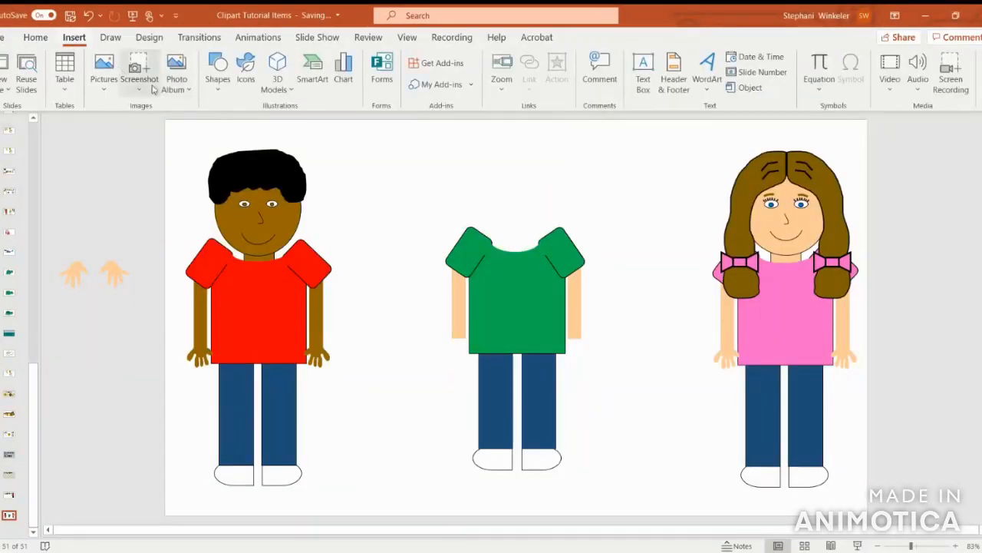
click(216, 80)
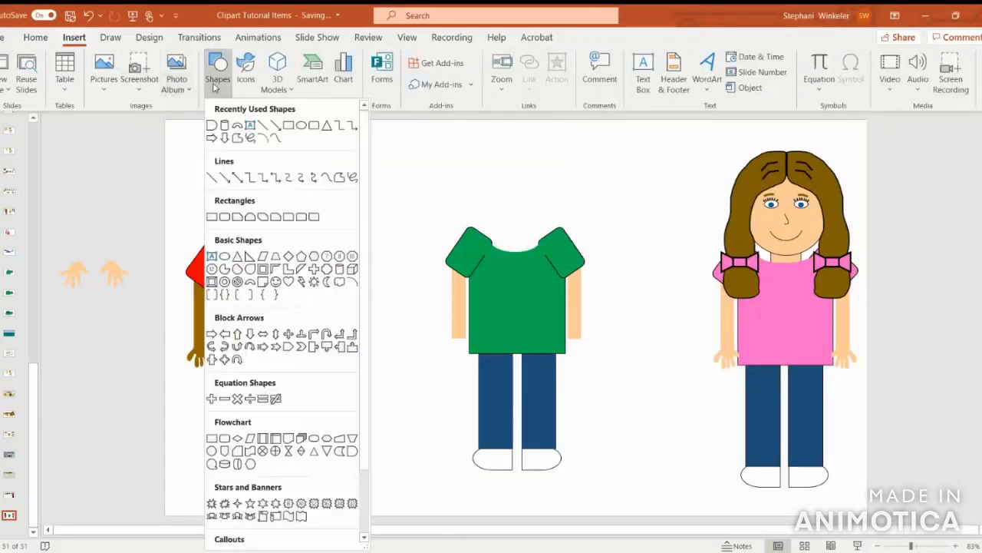
click(250, 141)
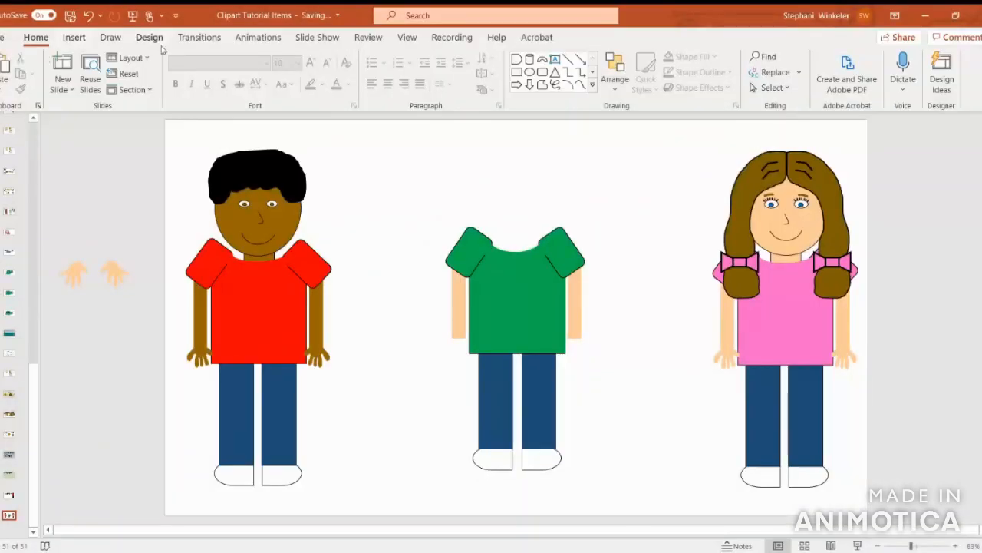
click(75, 38)
click(225, 88)
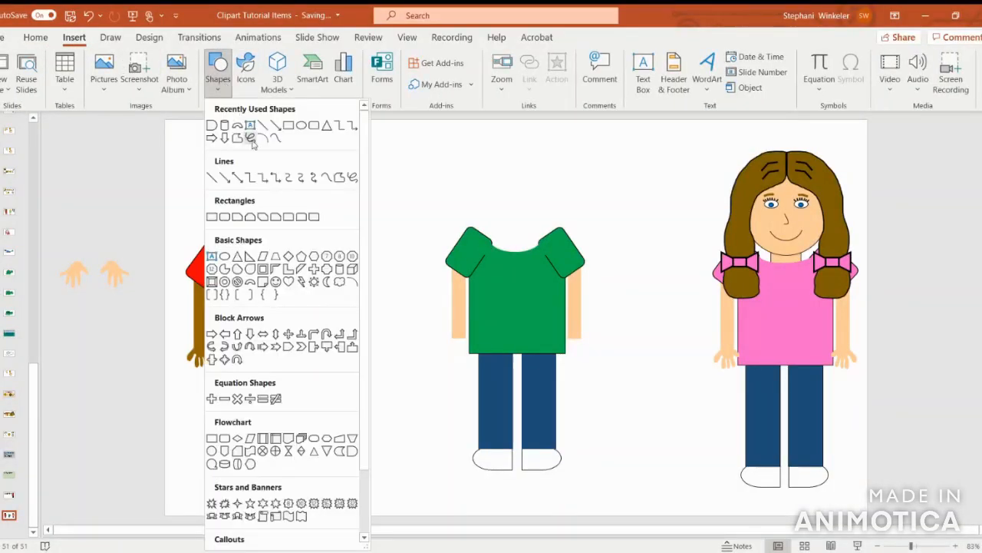
click(250, 141)
mouse_move(390, 170)
mouse_down()
mouse_move(368, 184)
mouse_move(385, 193)
mouse_move(378, 210)
mouse_up()
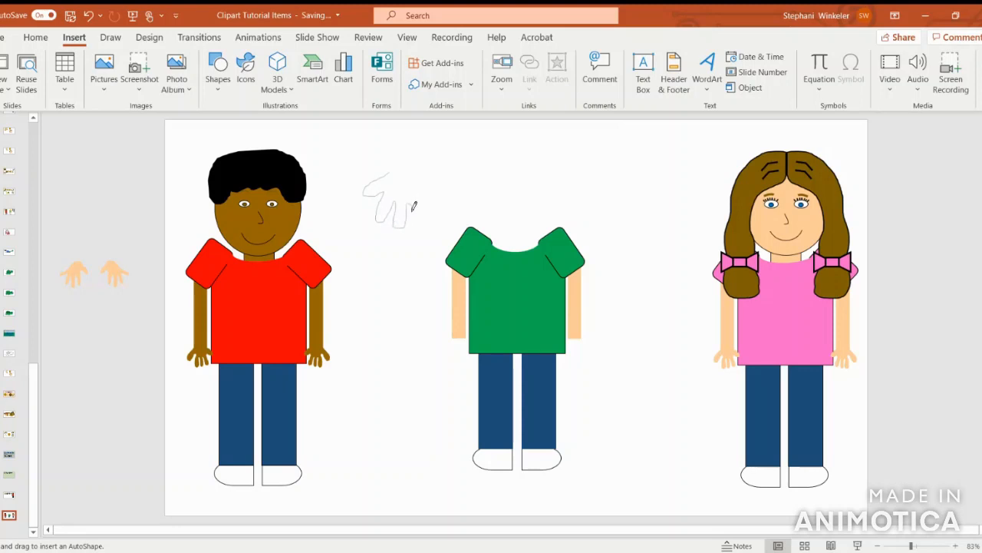
drag(412, 210, 413, 226)
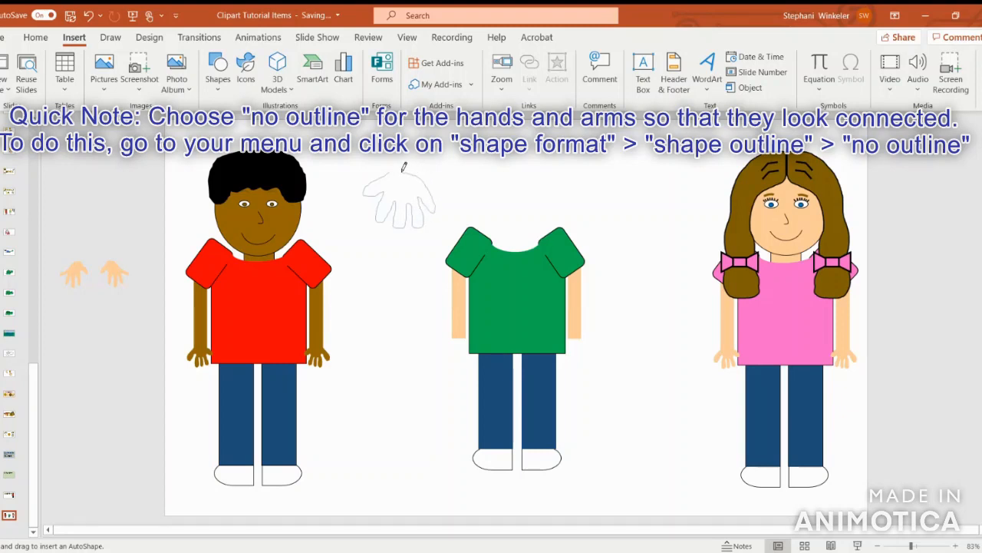
drag(395, 166, 395, 168)
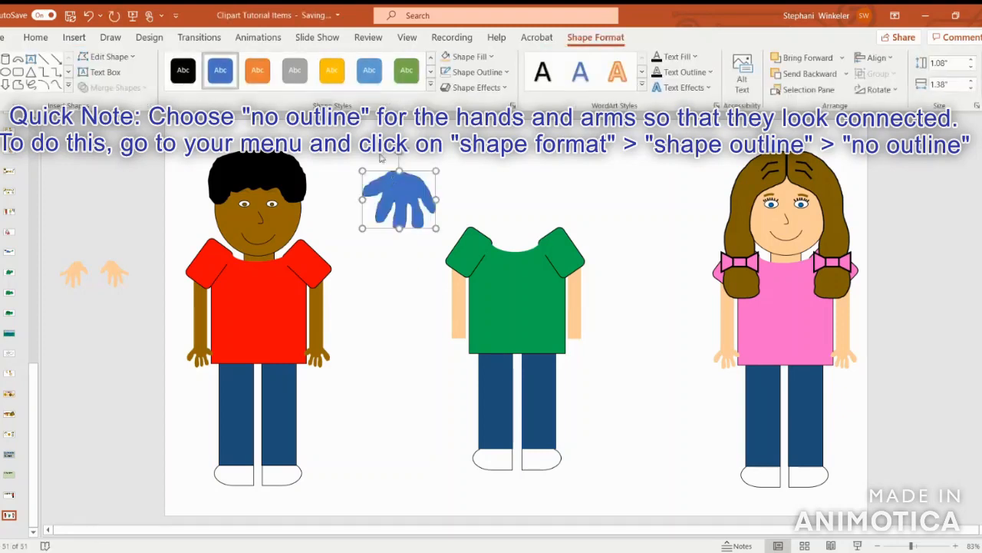
- Fill the drawn hand with light peach and fit it, about 0.46" by 0.5", to the end of the right-hand arm
click(447, 58)
drag(436, 228, 585, 360)
click(642, 302)
click(582, 353)
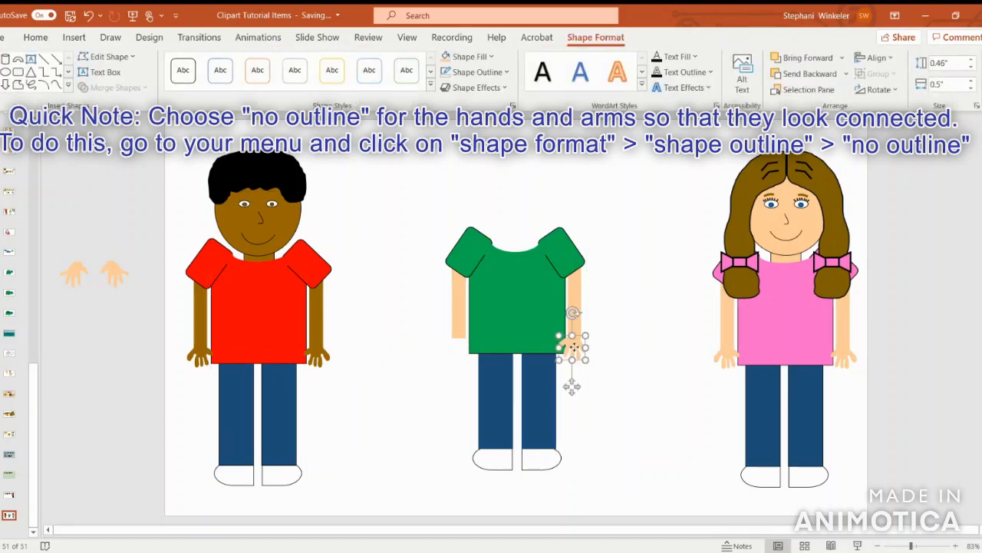
click(622, 346)
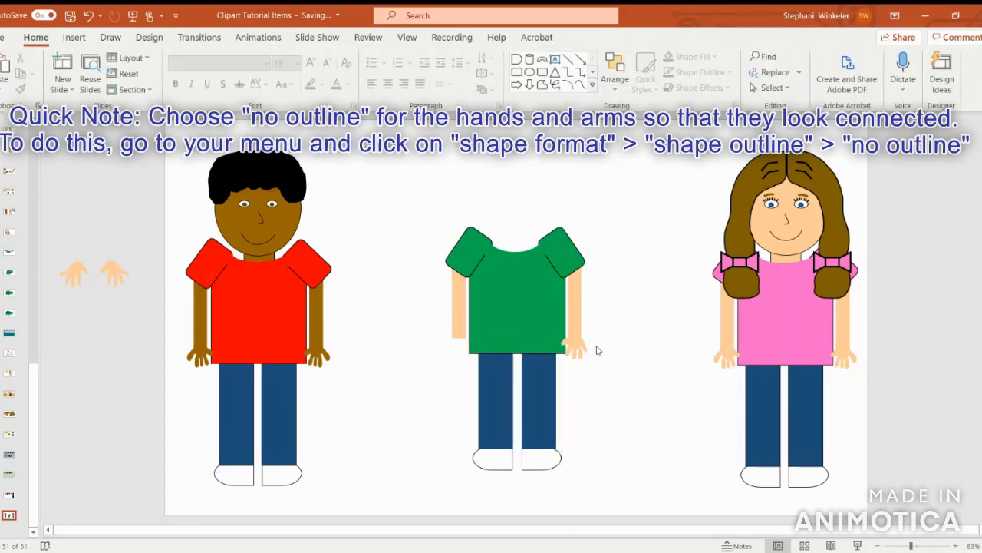
- Duplicate the hand, flip the copy horizontally and place it at the end of the other arm
click(573, 353)
key(ctrl+c)
key(ctrl+v)
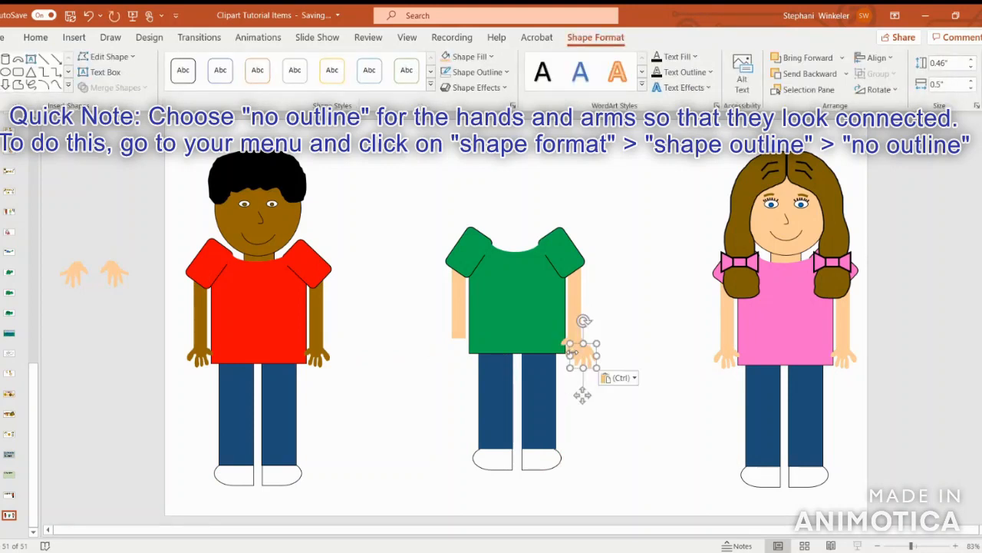
click(876, 89)
click(912, 165)
drag(582, 358, 458, 343)
click(619, 317)
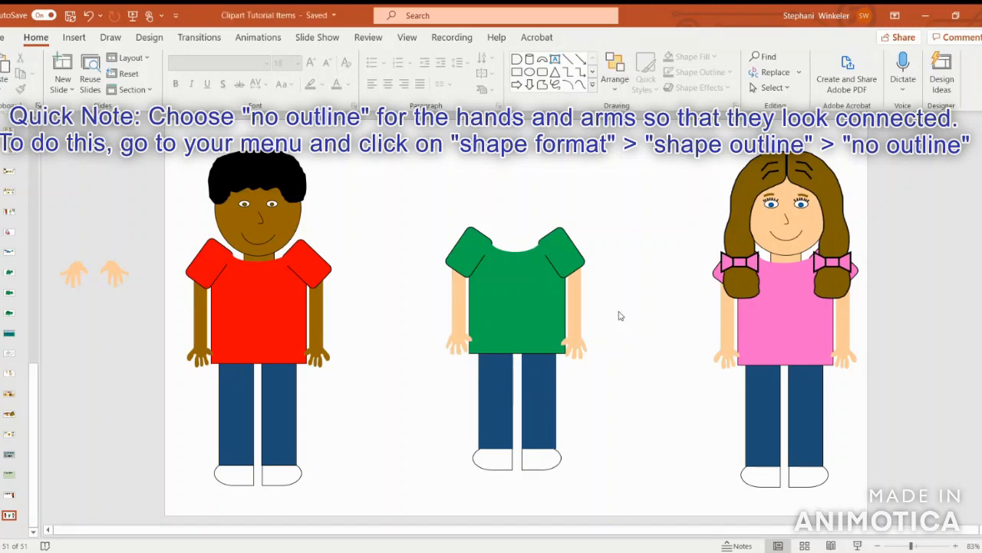
click(577, 349)
click(626, 405)
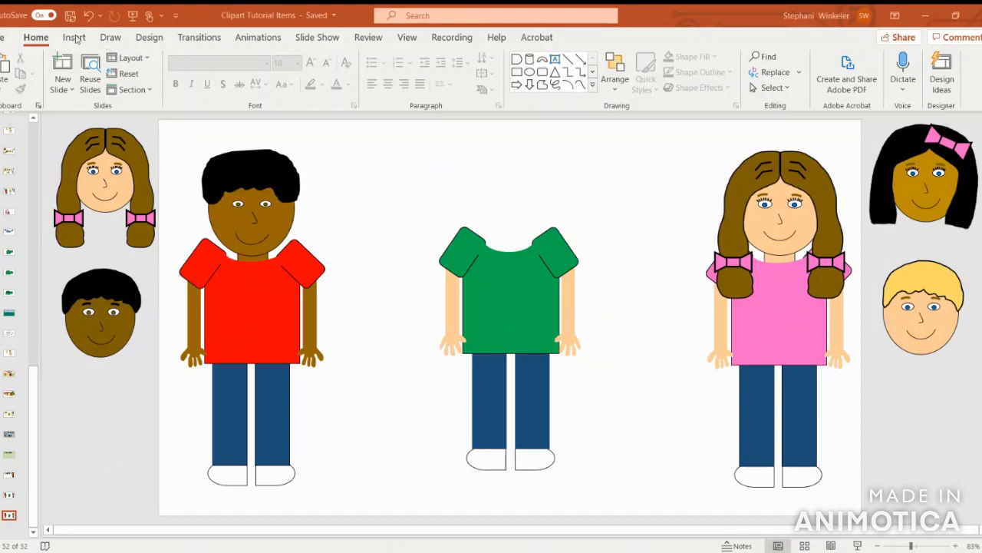
- Draw a cylinder about 0.58" wide above the new figure for a neck, and check the size of the boy's neck
click(74, 39)
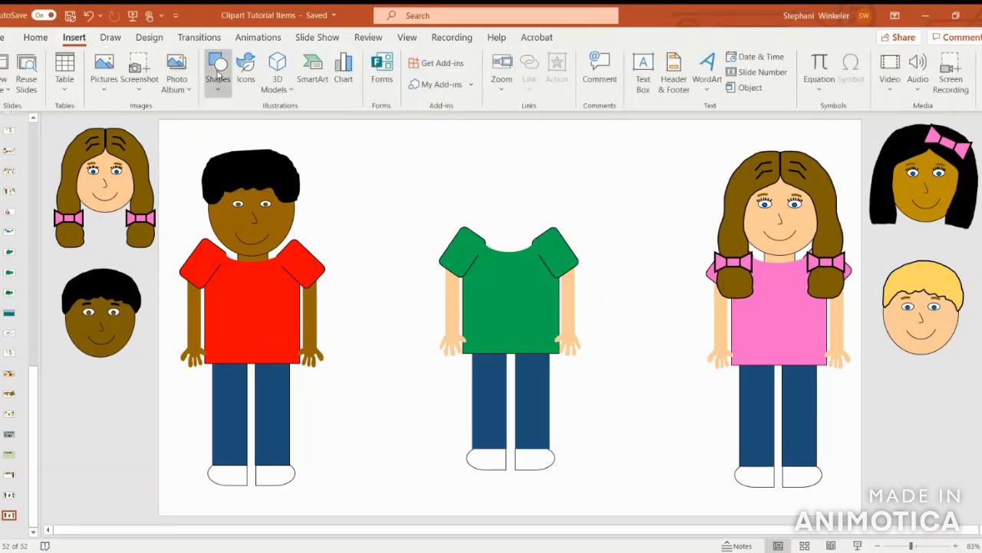
click(218, 70)
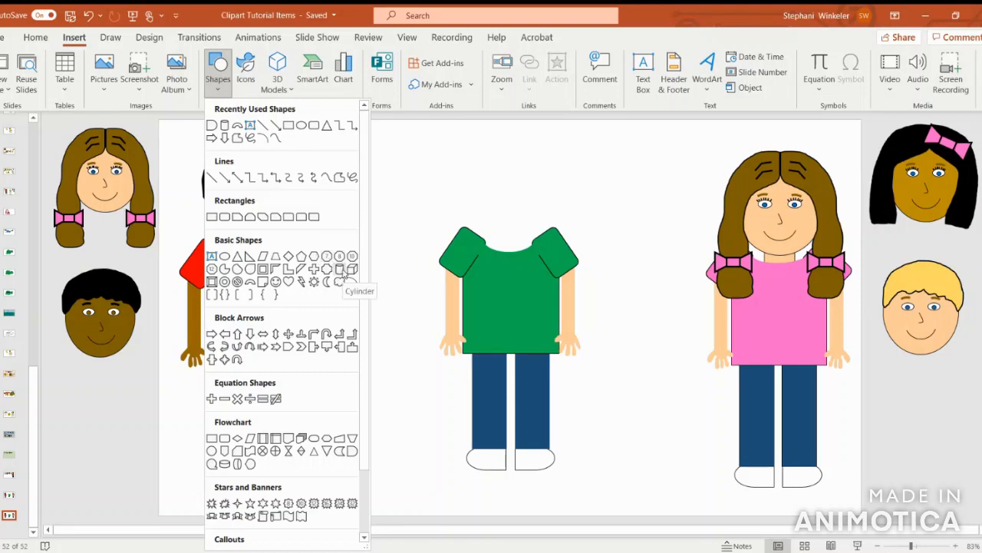
click(341, 271)
drag(388, 163, 420, 208)
click(255, 260)
click(255, 259)
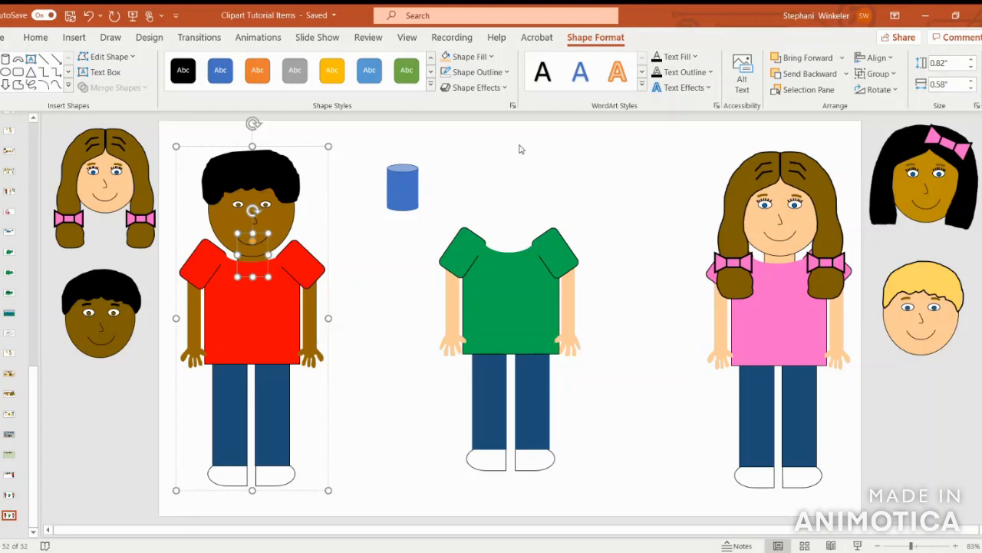
- Set the neck cylinder's height to 0.82"
click(414, 178)
click(952, 63)
key(BackSpace)
text(.82)
key(Return)
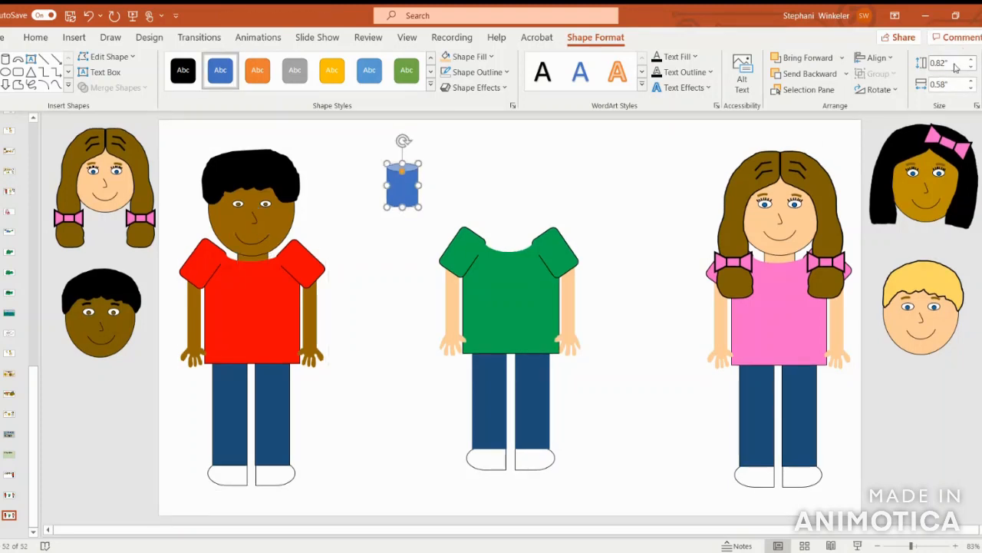
- Fill the neck cylinder with light peach and give it a black outline
click(446, 62)
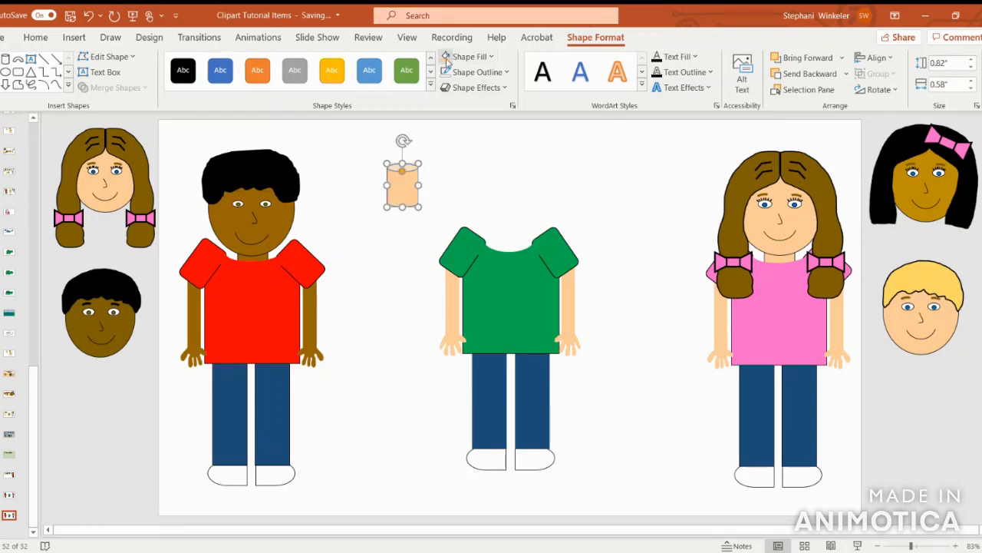
click(462, 73)
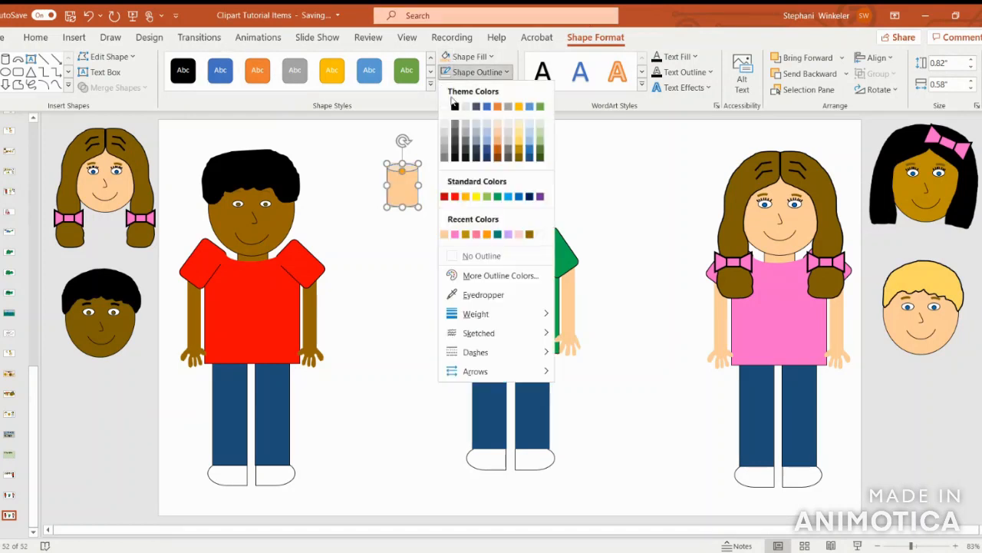
click(455, 108)
- Place the neck in the shirt's neckline, align it to the slide's horizontal center and send it behind the shirt
drag(410, 188, 517, 252)
click(869, 59)
click(885, 95)
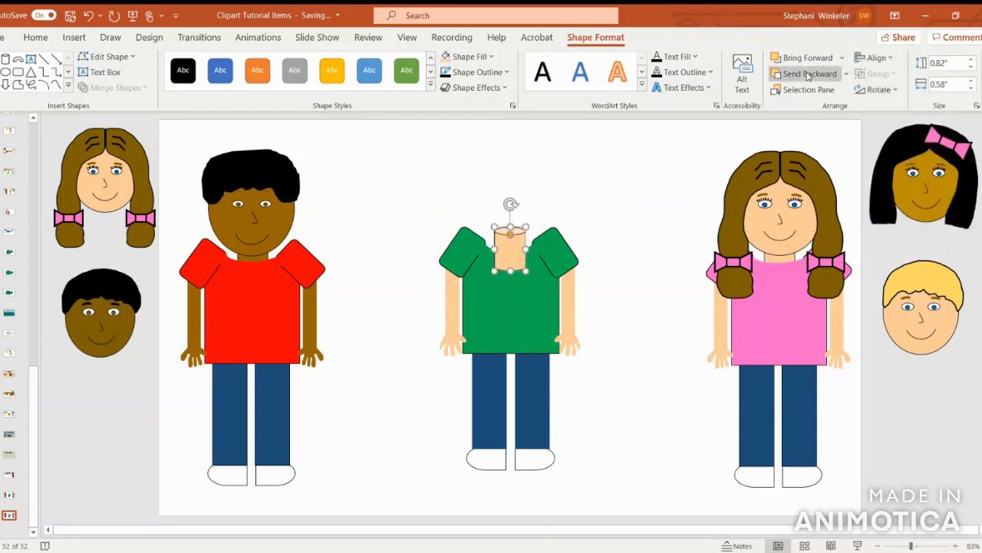
click(808, 74)
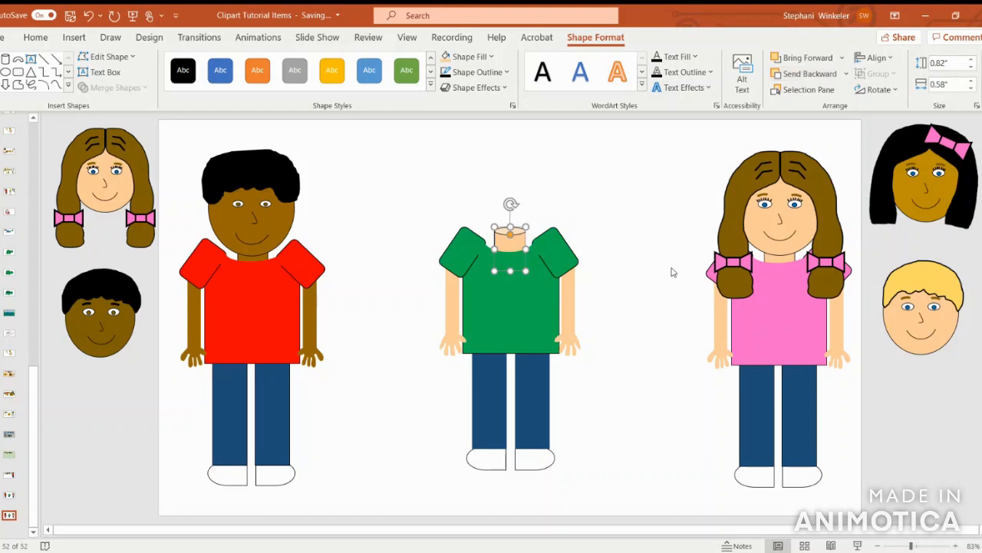
shift+click(540, 332)
shift+click(540, 394)
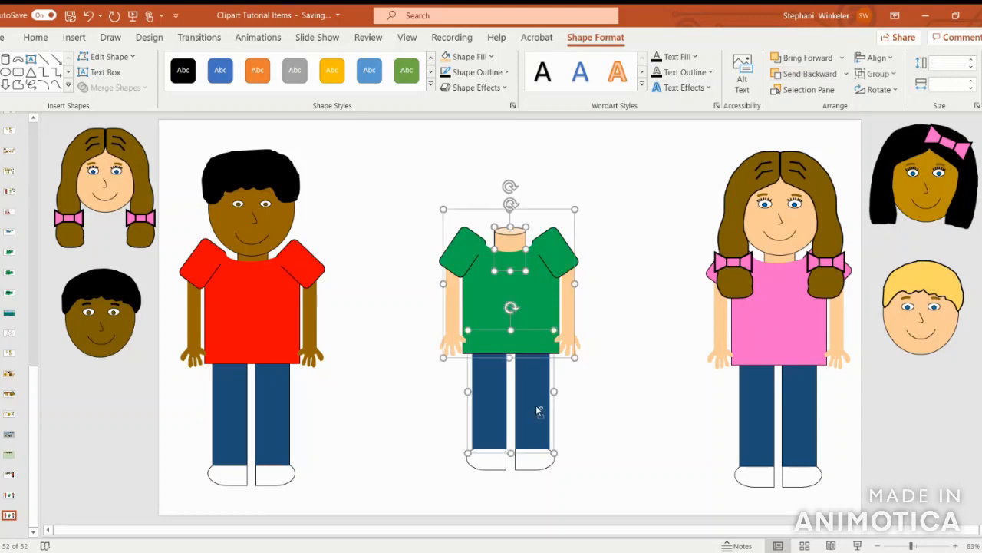
click(675, 381)
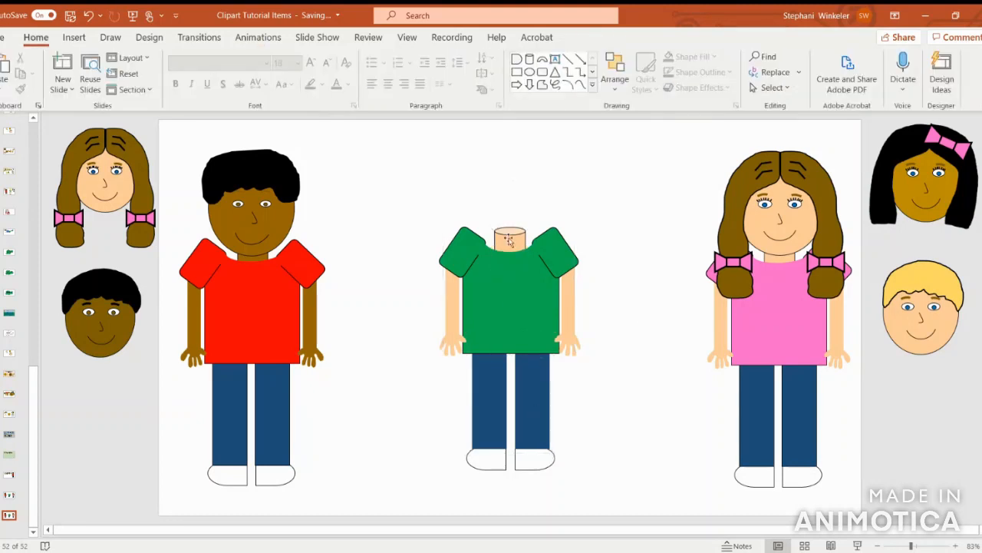
click(508, 239)
click(641, 318)
- Move the blond boy's head onto the green-shirted figure's neck, enlarge it to about 1.88" high by 1.65" wide and center it on the body
drag(890, 313, 636, 209)
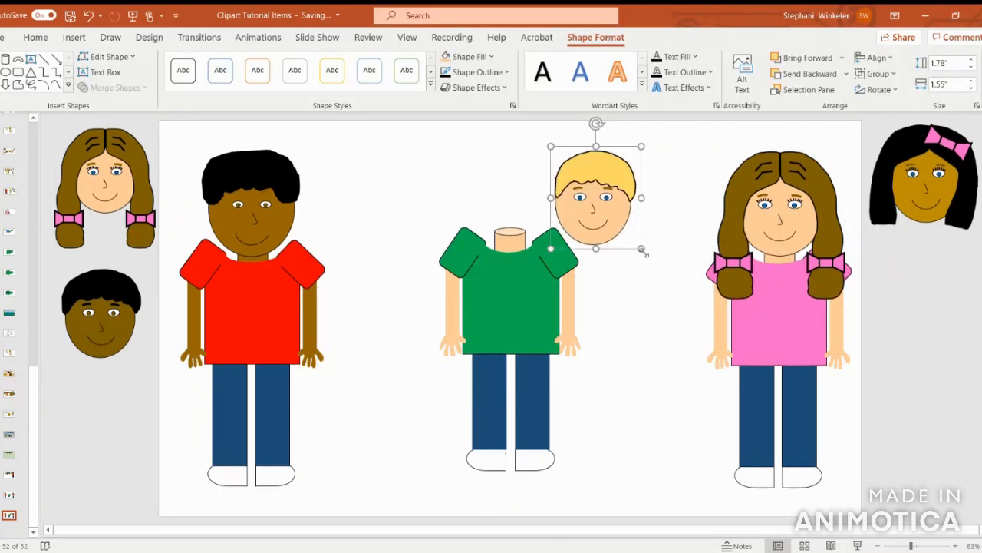
mouse_move(642, 250)
mouse_down()
mouse_move(647, 258)
mouse_move(642, 247)
mouse_up()
drag(603, 176, 517, 164)
click(625, 230)
click(510, 178)
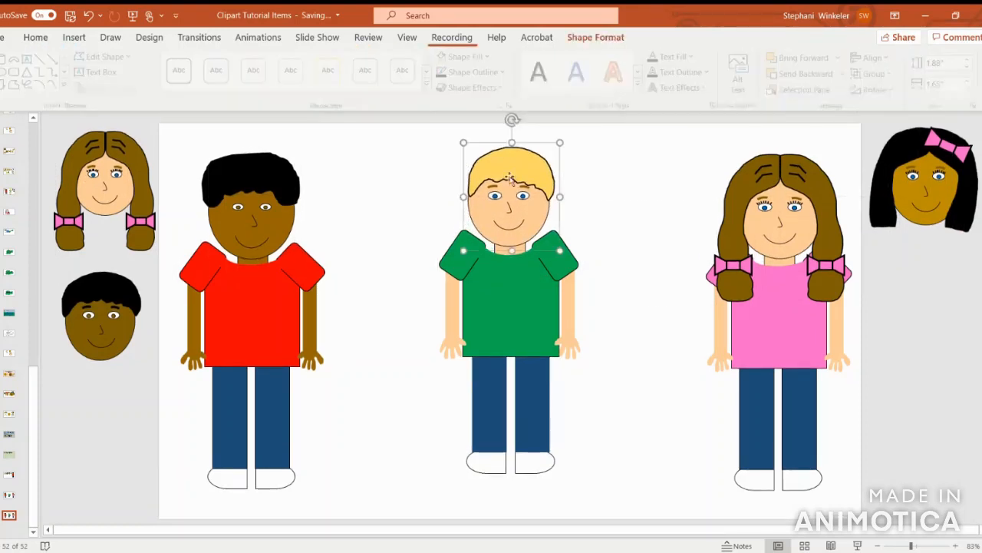
click(875, 58)
click(848, 93)
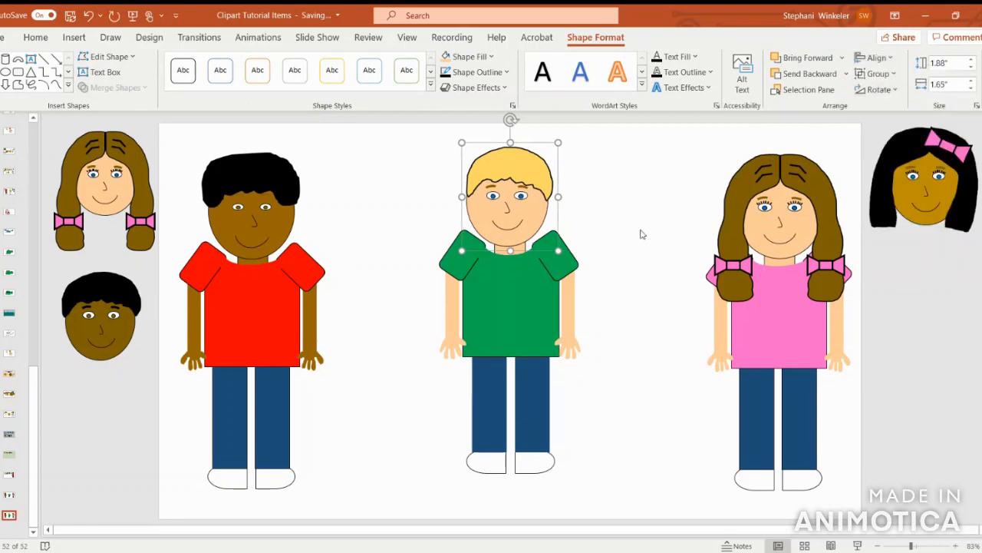
drag(525, 168, 522, 165)
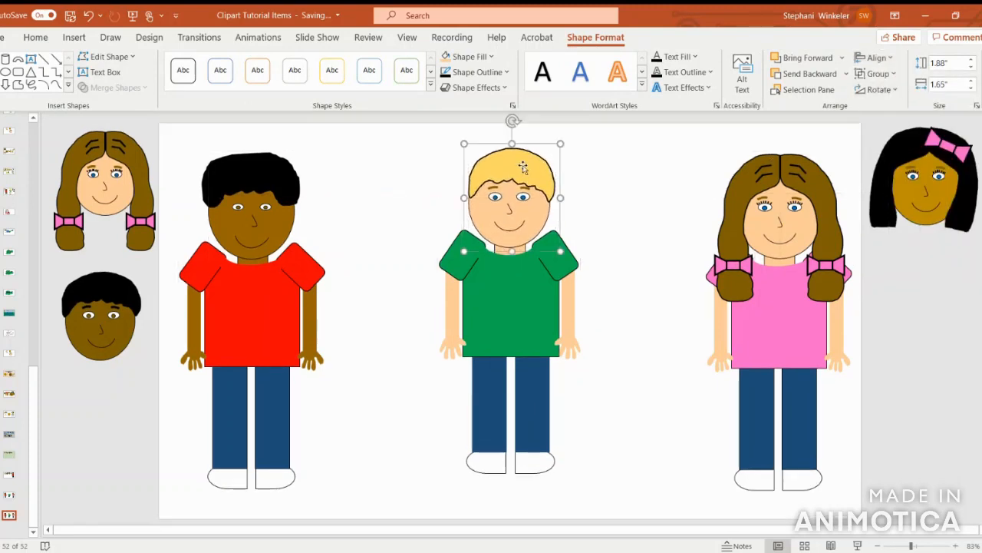
- Group the blond boy's head, shirt, arms, hands, legs and shoes into one object
shift+click(566, 278)
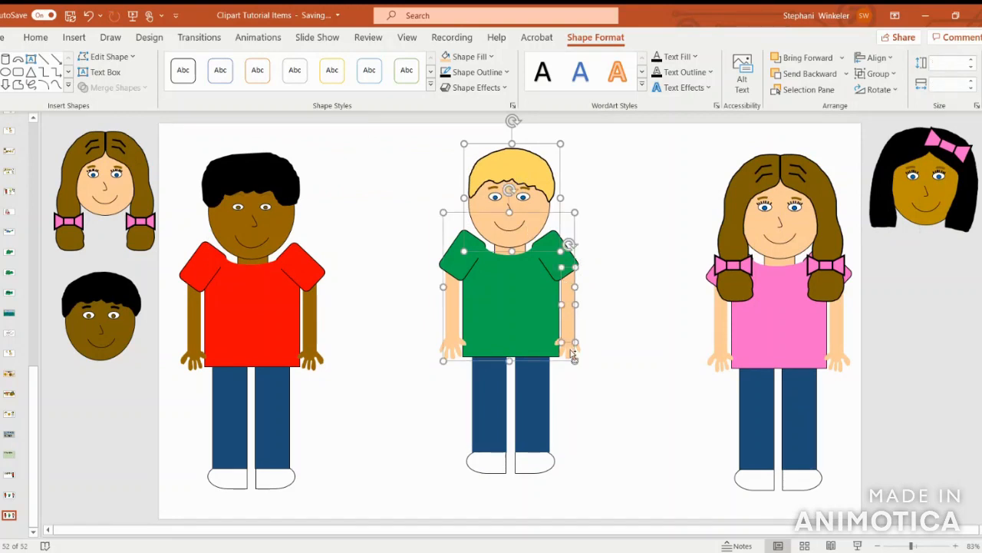
shift+click(574, 353)
shift+click(457, 349)
shift+click(451, 299)
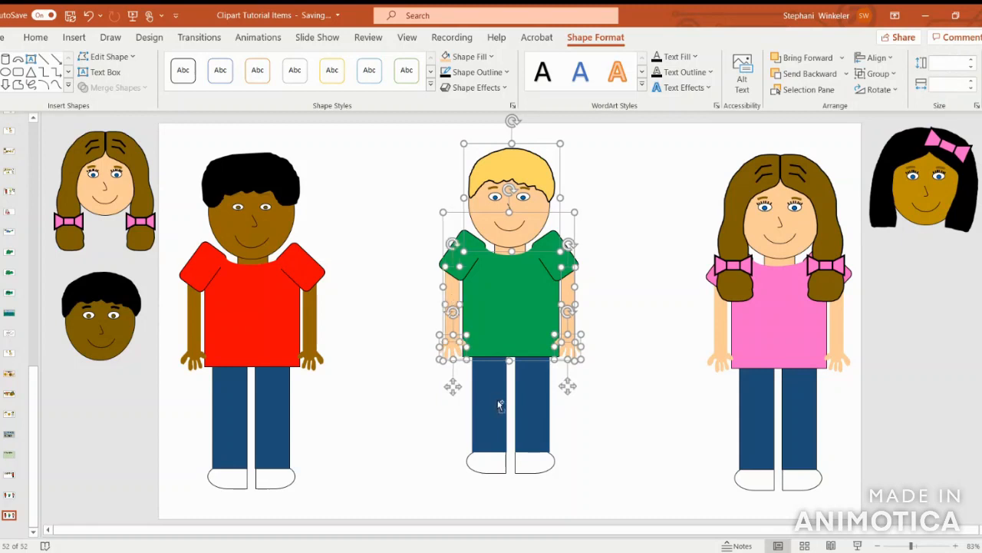
shift+click(494, 393)
shift+click(529, 469)
right_click(499, 466)
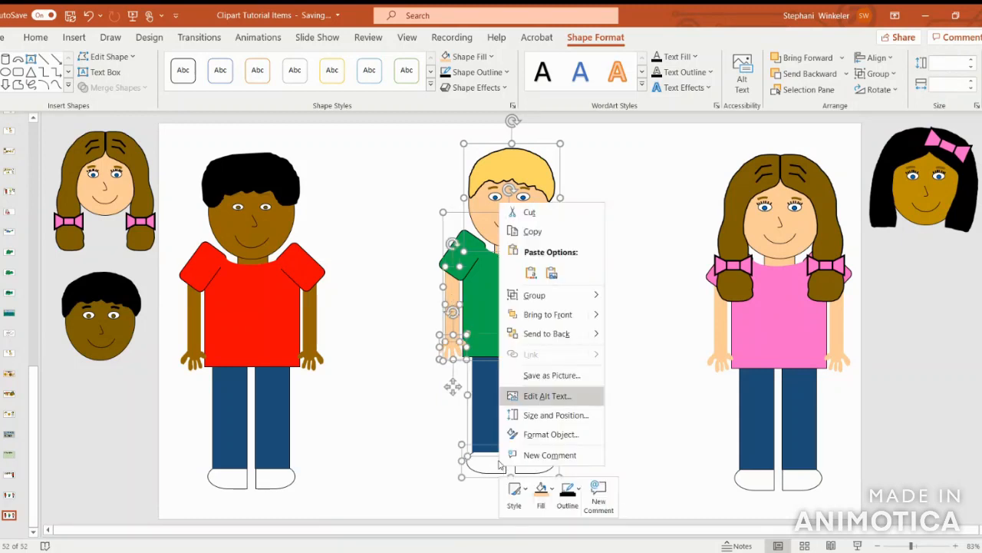
mouse_move(545, 296)
click(625, 300)
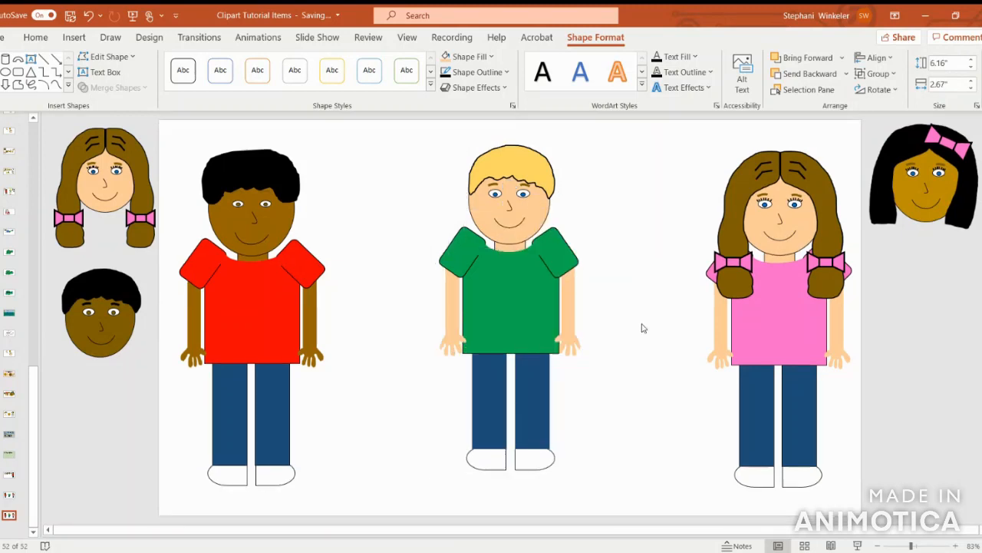
- Undo the move of the grouped boy, then group the separate neck cylinder with him
drag(511, 307, 621, 302)
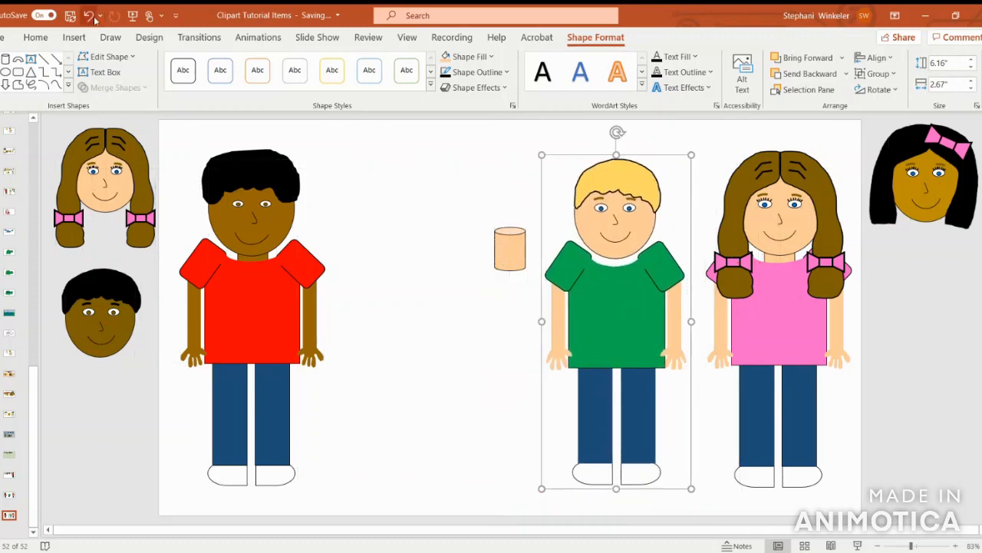
click(90, 14)
click(513, 260)
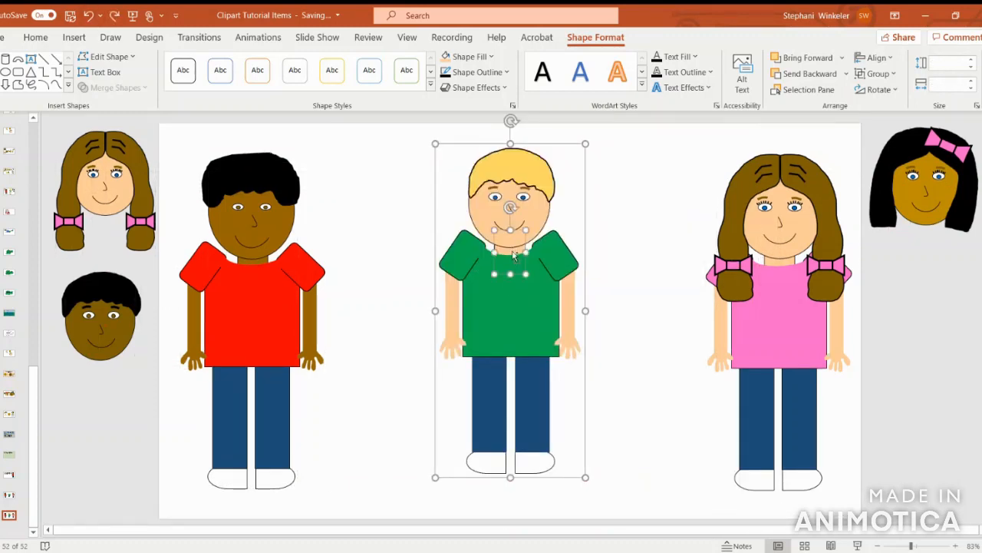
click(879, 74)
click(884, 91)
click(668, 309)
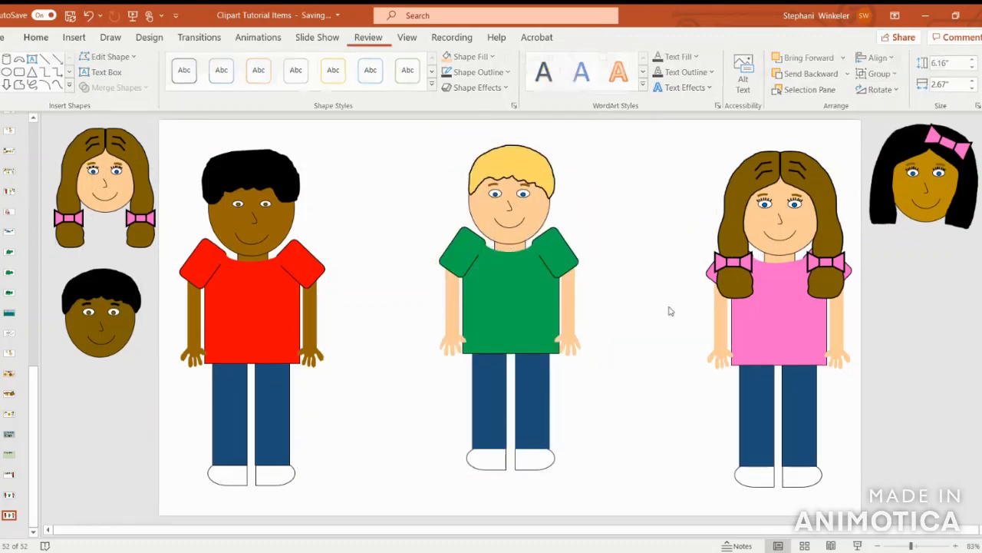
- Move the green-shirted boy beside the red-shirted boy and place a duplicate of him next to the pink-shirted girl
drag(517, 310, 429, 297)
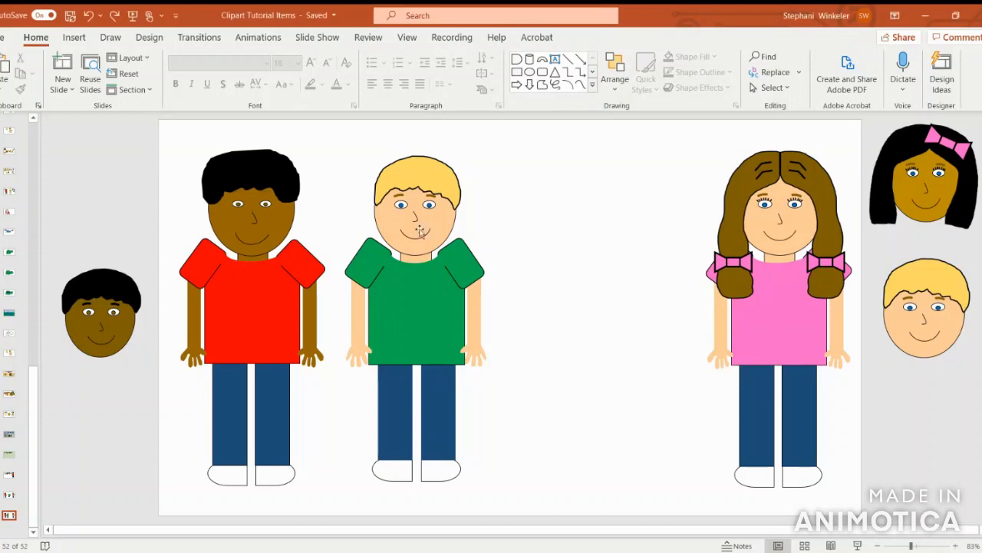
click(420, 177)
key(ctrl+c)
key(ctrl+v)
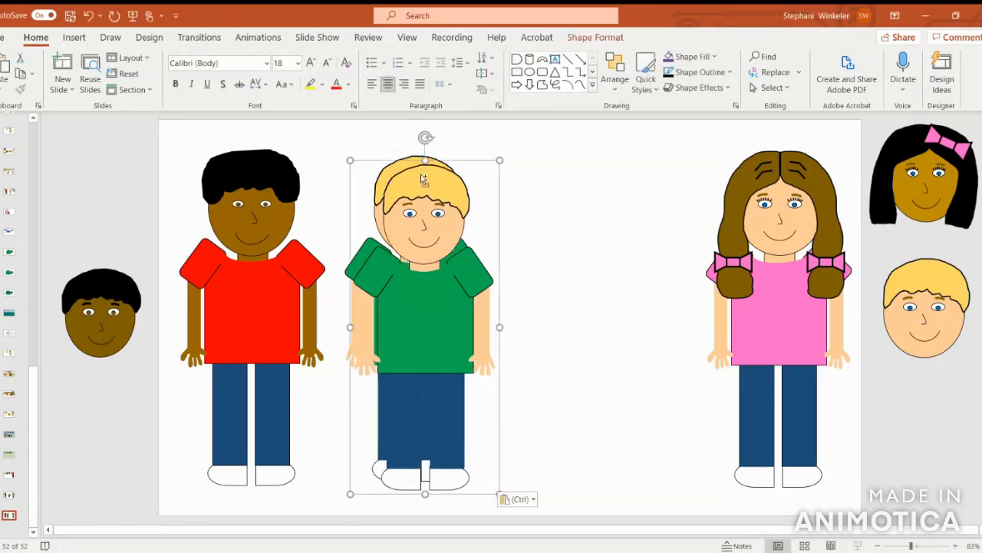
drag(421, 174, 598, 175)
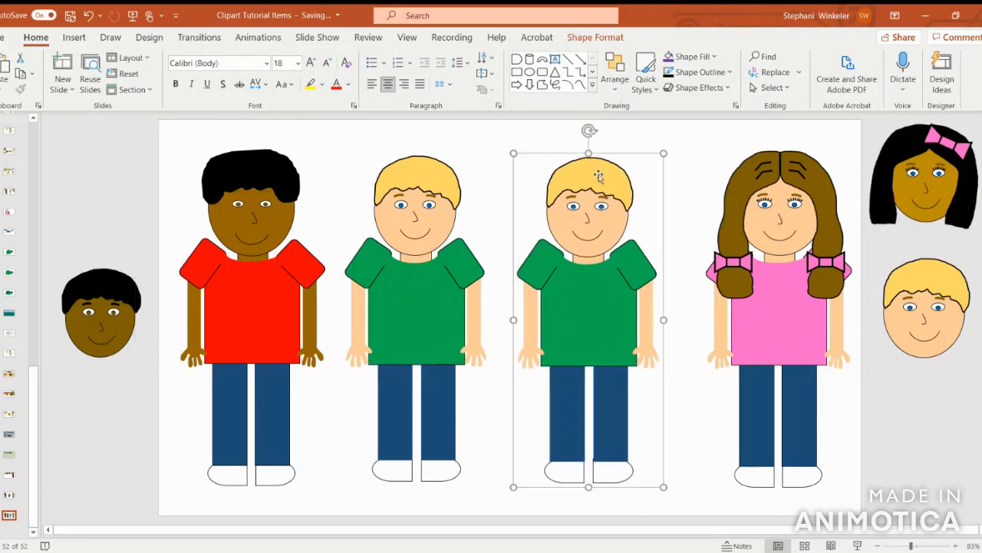
- Ungroup the duplicate boy down to separate parts and move his head off the slide, above the spare black-haired head
right_click(598, 174)
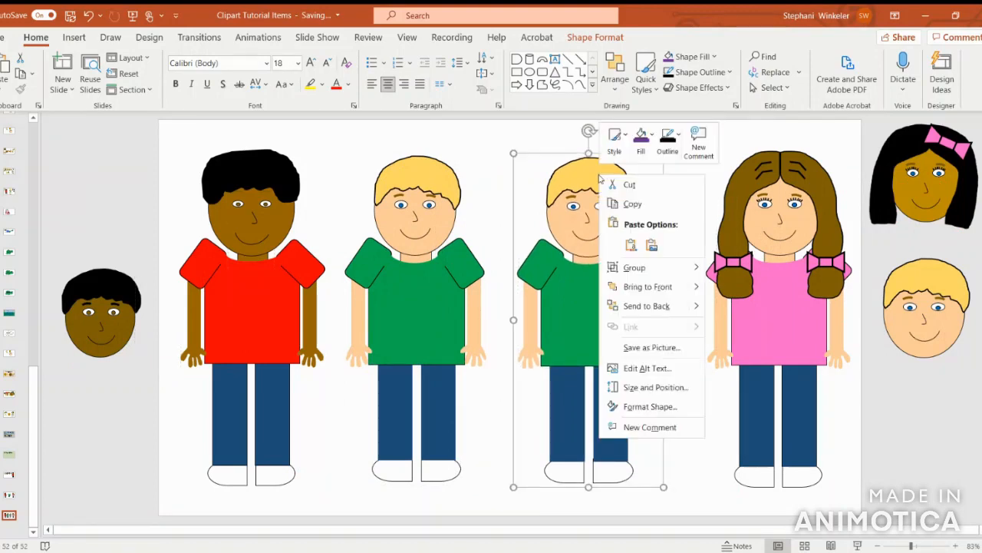
mouse_move(652, 274)
click(725, 307)
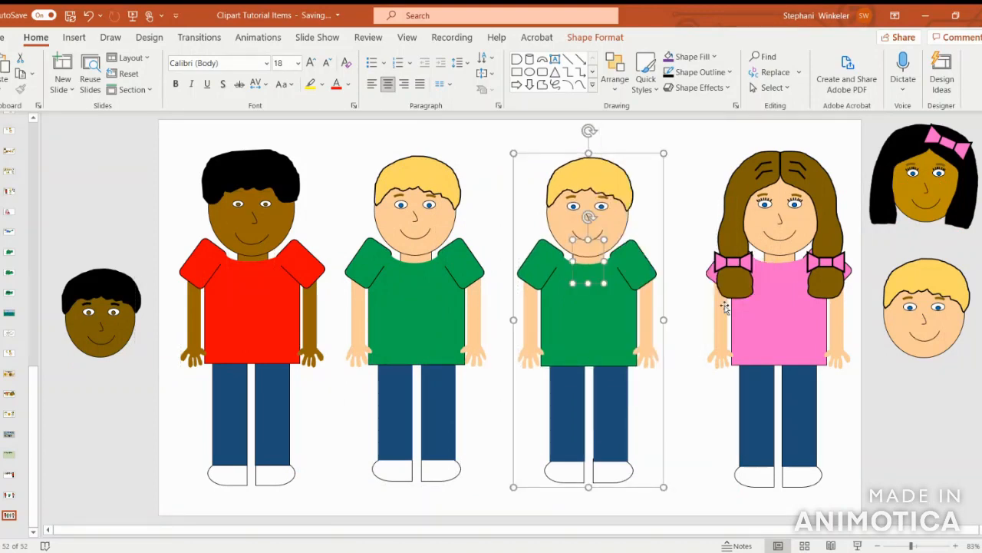
click(887, 376)
click(623, 179)
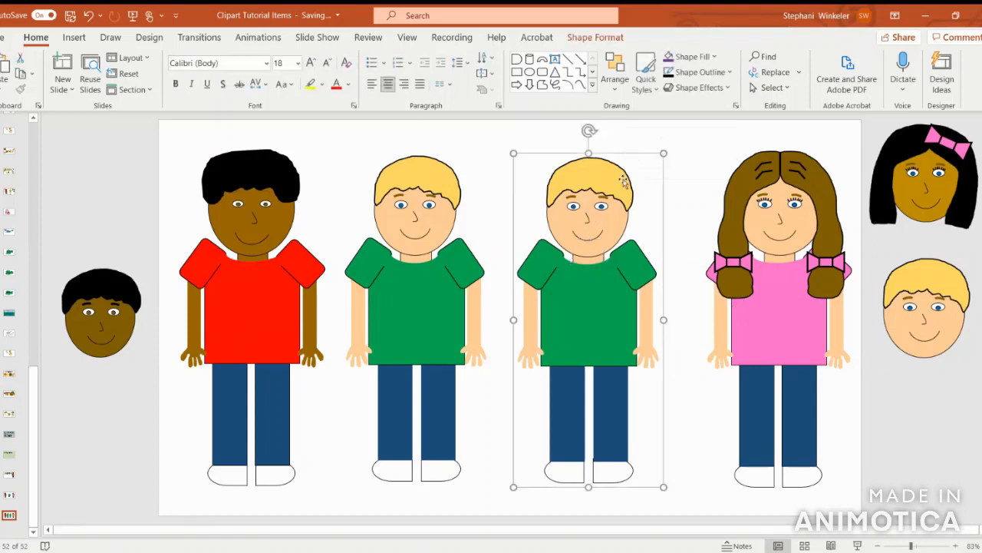
right_click(623, 180)
mouse_move(657, 270)
click(775, 313)
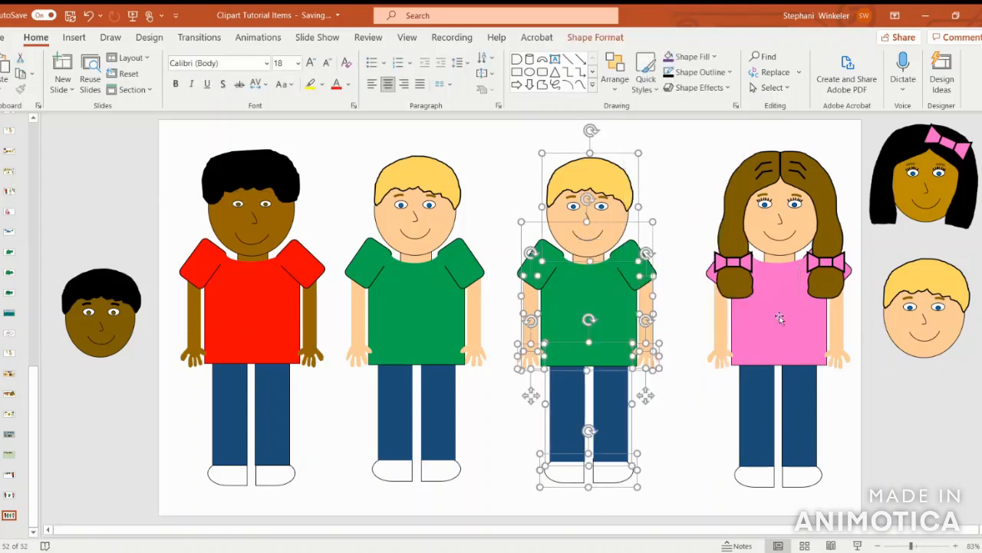
click(866, 366)
click(597, 173)
drag(597, 173, 115, 148)
- Fill the duplicate figure's shirt body and both sleeves with purple
click(540, 270)
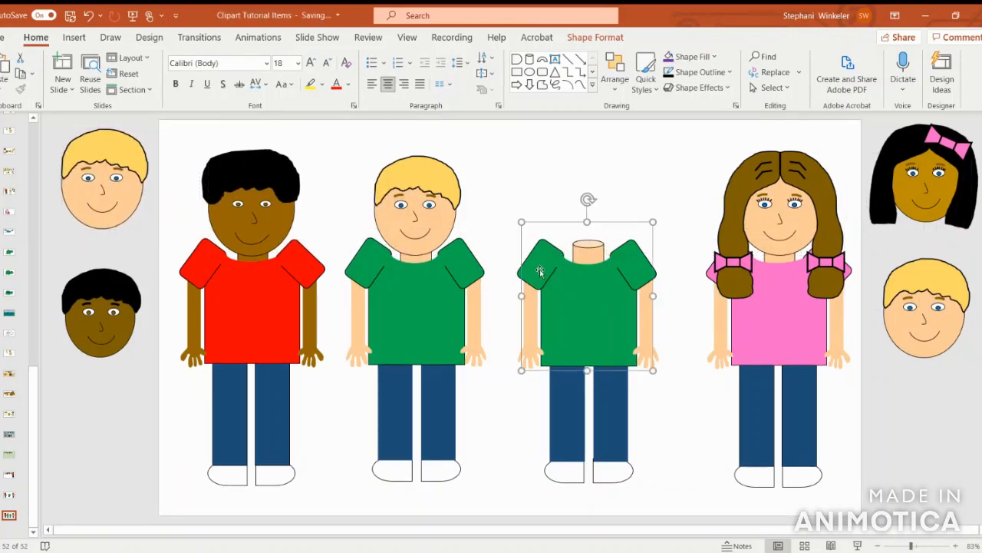
click(541, 270)
shift+click(633, 273)
shift+click(607, 335)
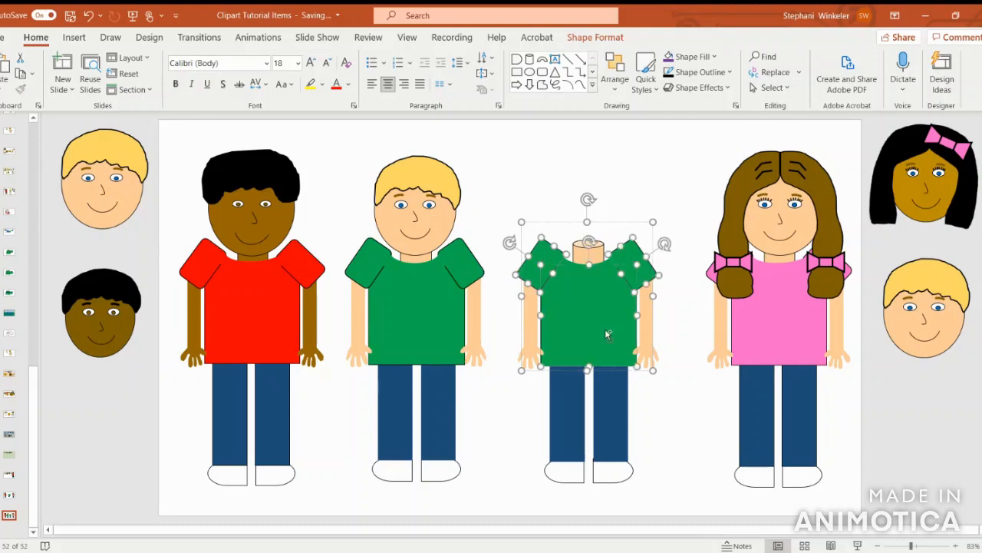
click(595, 37)
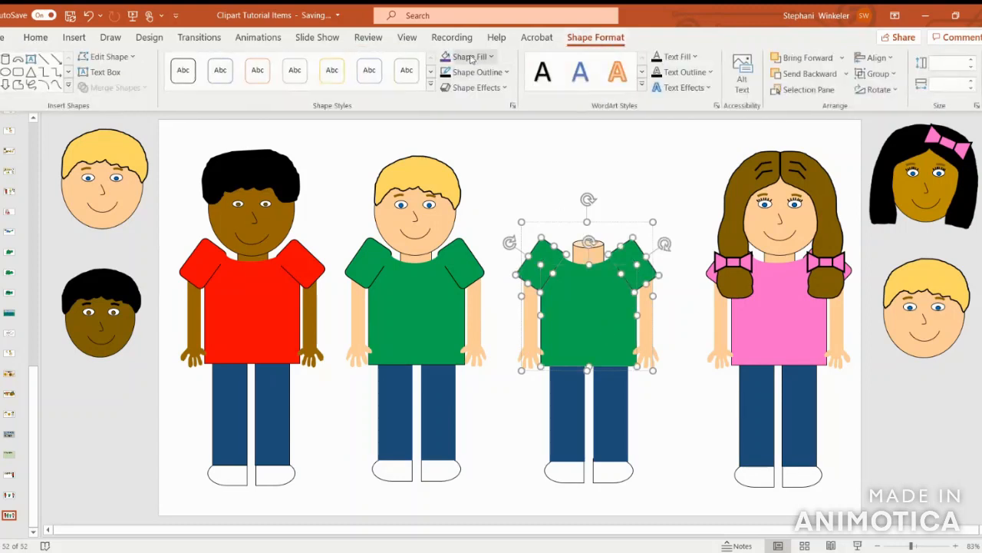
click(445, 59)
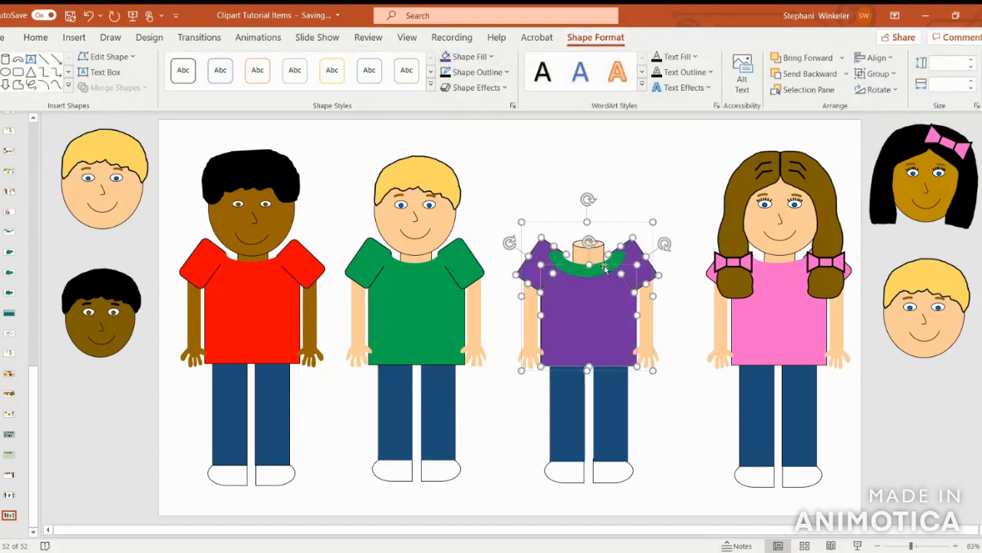
- Delete the leftover green collar shape from the purple shirt's neckline
click(639, 213)
click(604, 267)
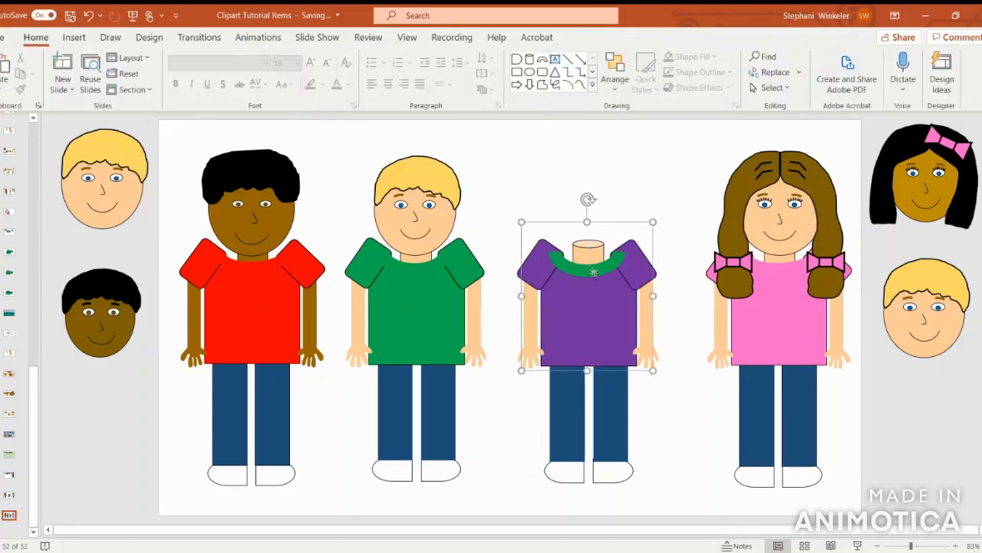
click(604, 267)
key(Delete)
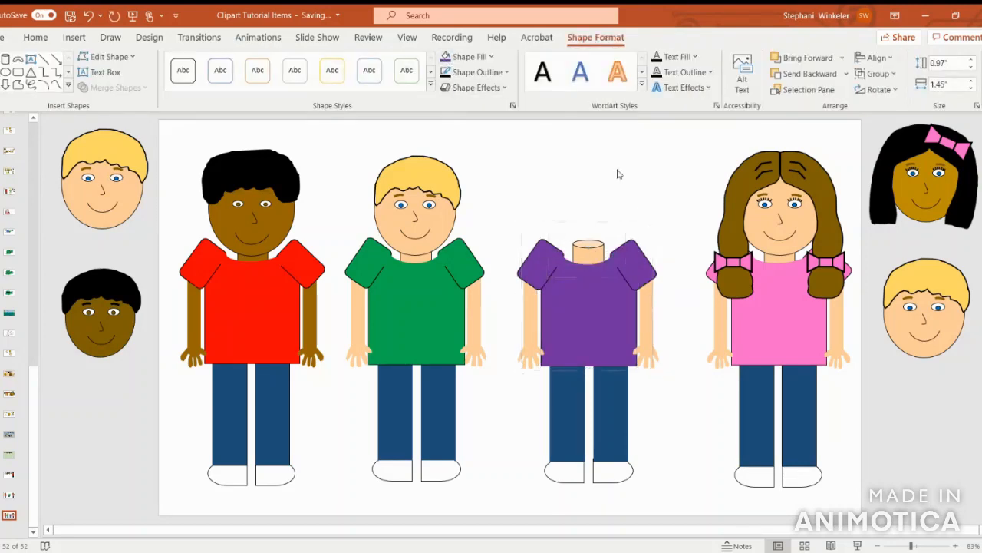
click(612, 175)
click(594, 255)
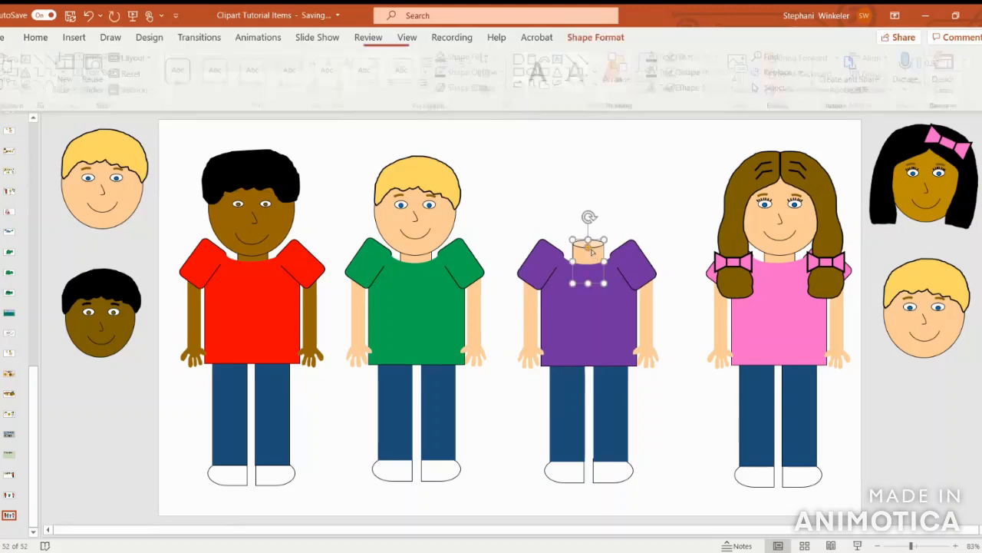
click(632, 210)
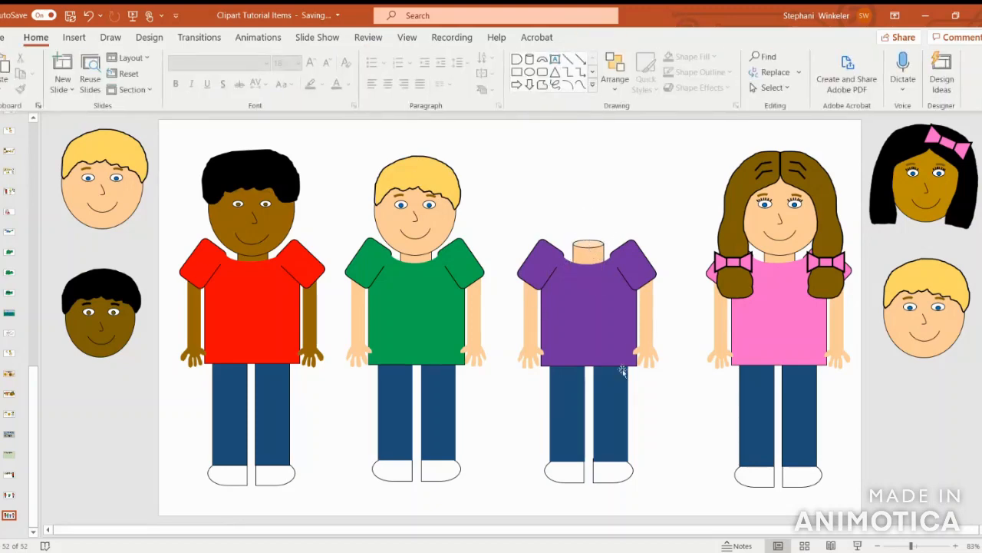
- Fill the purple-shirted figure's arms, hands and neck with the golden brown of the black-haired girl's face
click(532, 309)
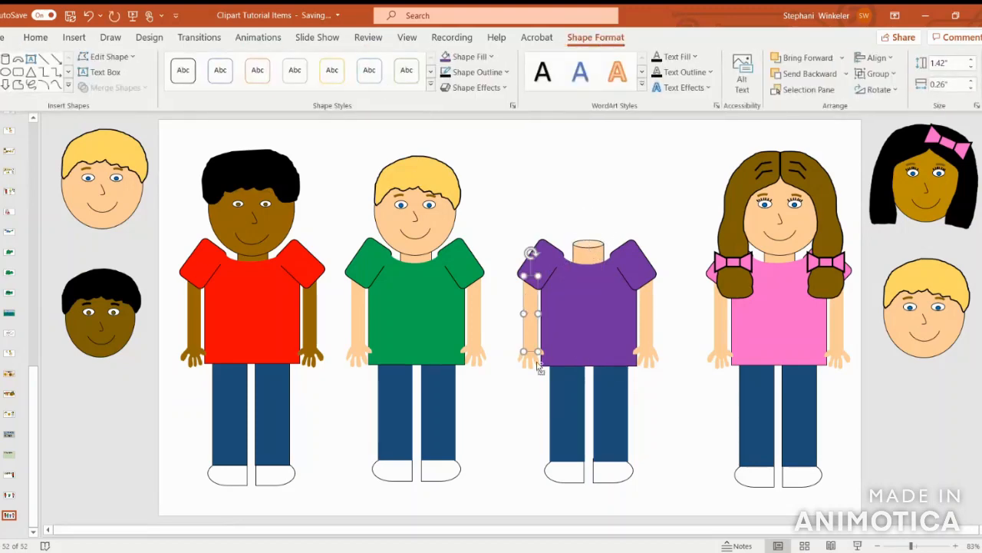
shift+click(649, 364)
shift+click(591, 254)
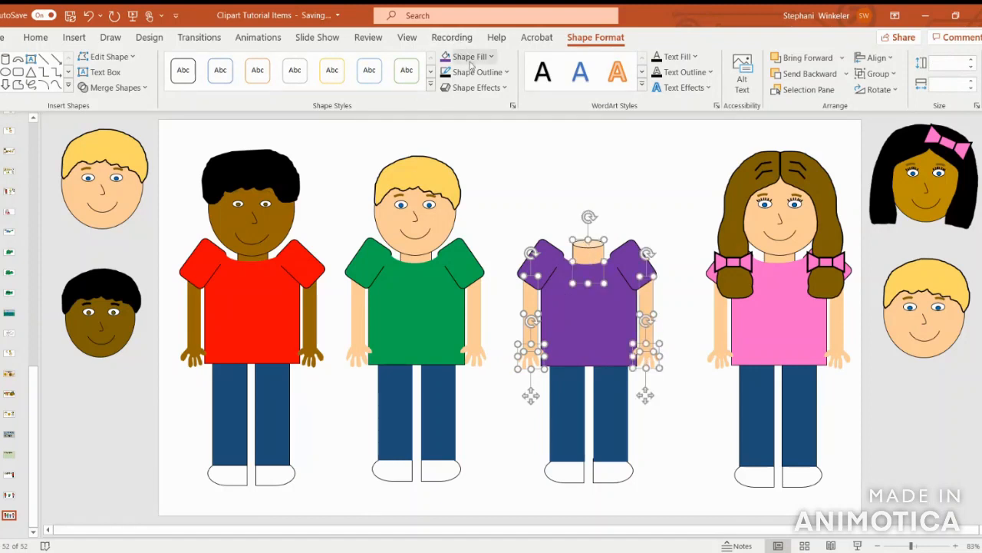
click(472, 60)
click(520, 135)
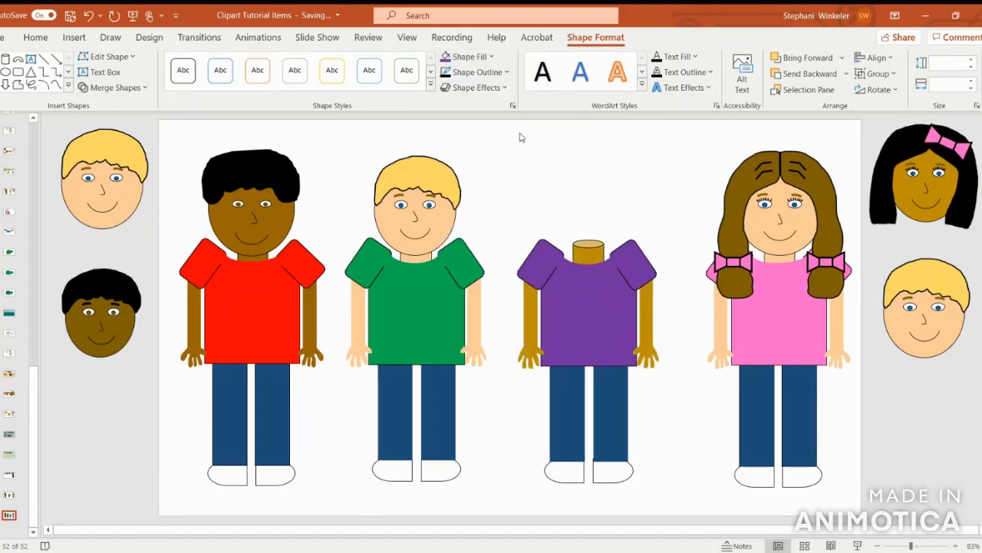
click(666, 206)
- Place the black-haired girl's head with the pink bow on the purple-shirted figure's neck and bring it in front of the shirt
click(891, 158)
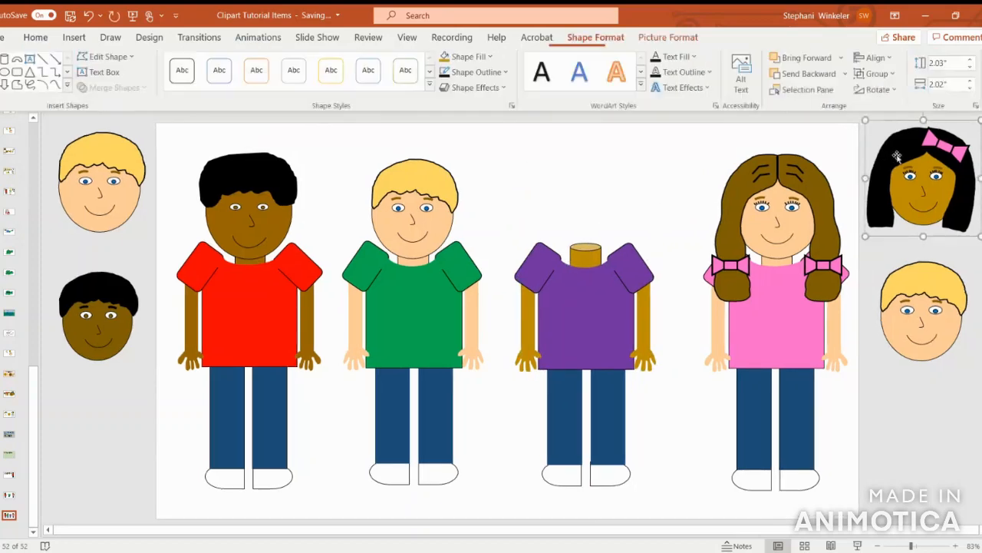
drag(892, 157, 559, 185)
drag(628, 203, 630, 205)
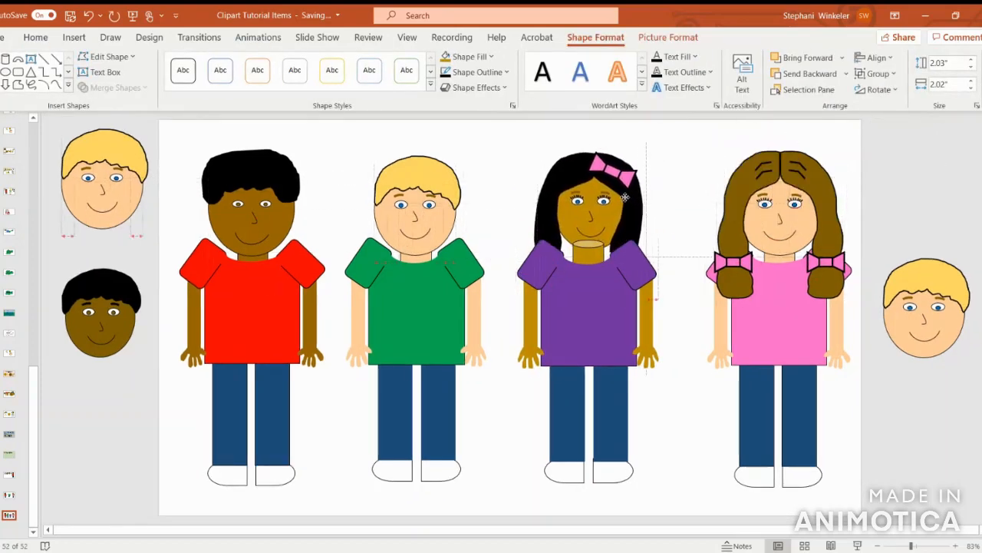
click(802, 58)
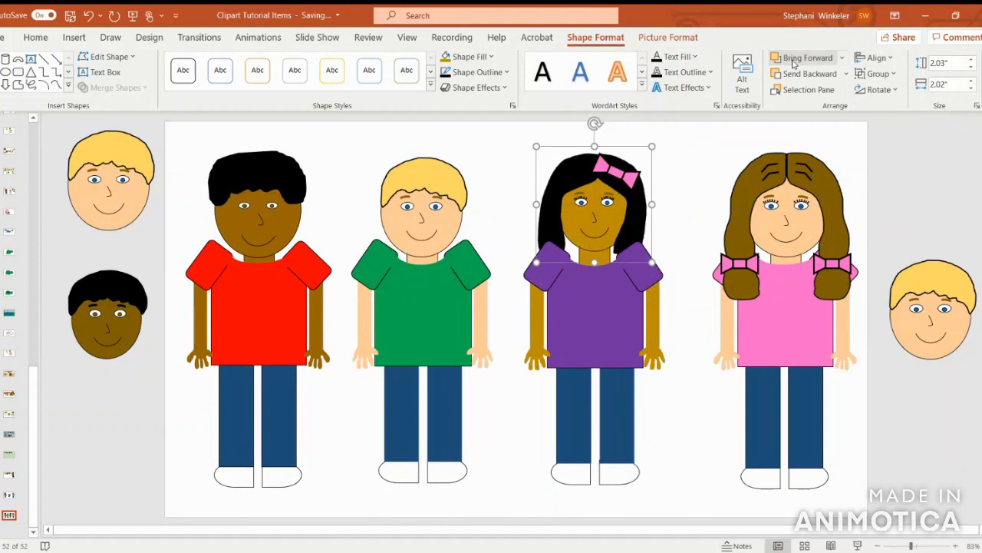
drag(587, 177, 587, 179)
click(807, 58)
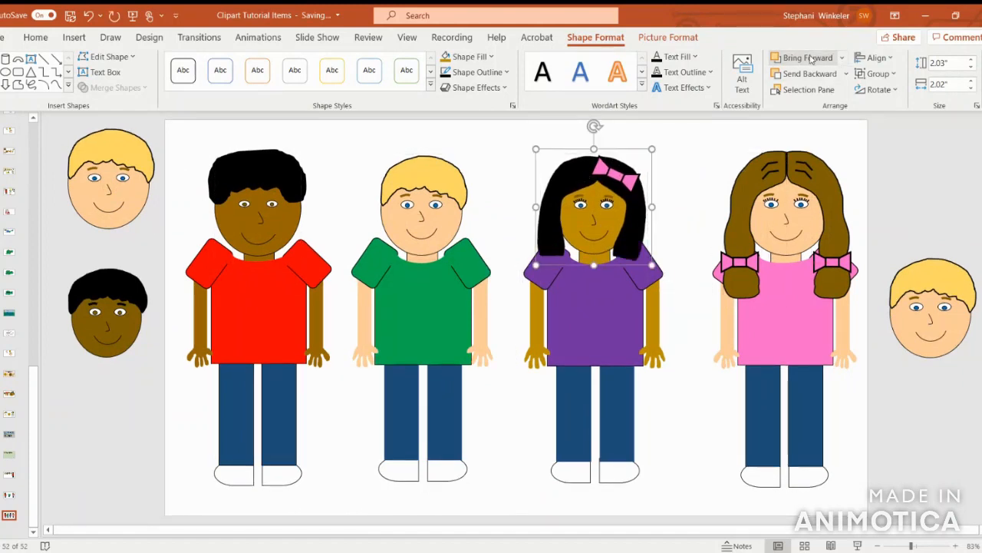
- Draw a rounded rectangle about 0.6" high and 0.5" wide between the two dress figures on slide 51
click(703, 429)
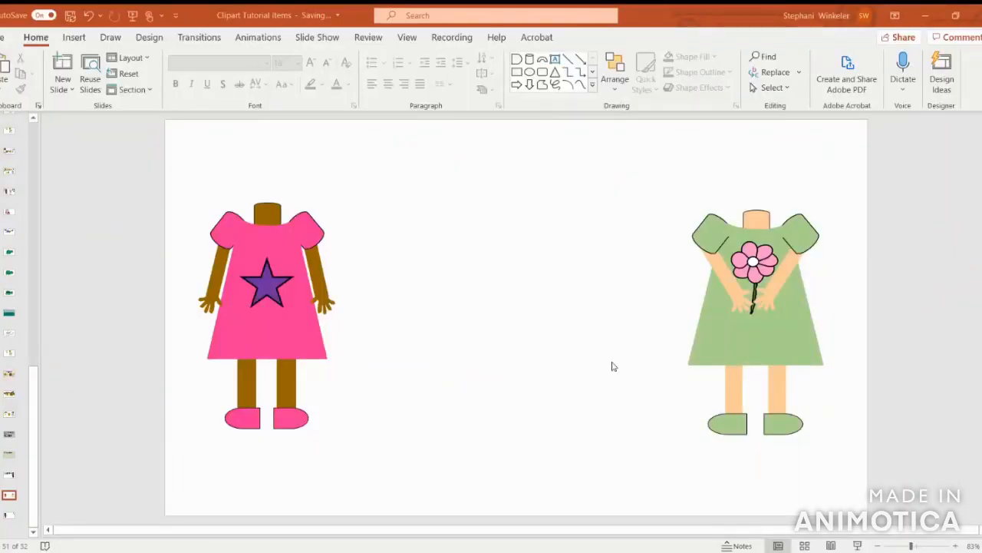
click(77, 41)
click(220, 75)
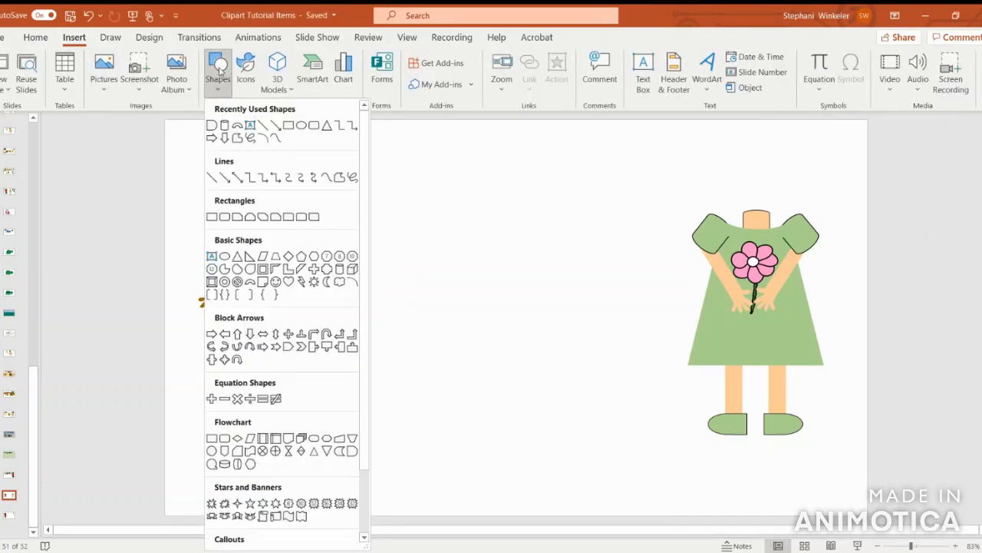
click(314, 127)
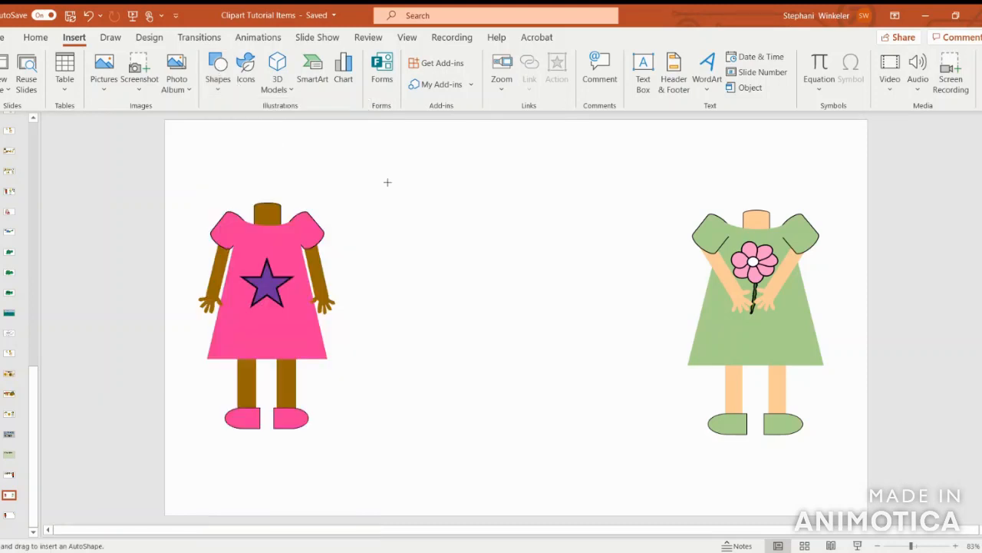
drag(406, 206, 432, 234)
- Check the size of the pink dress's sleeve and set the rounded rectangle to 0.49" high and 0.67" wide
click(223, 236)
click(224, 236)
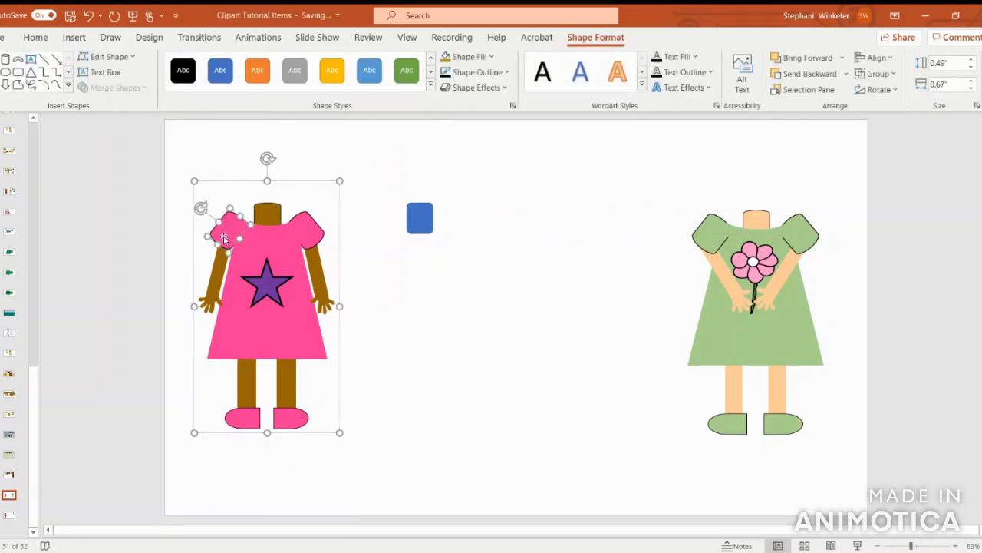
click(434, 215)
click(956, 63)
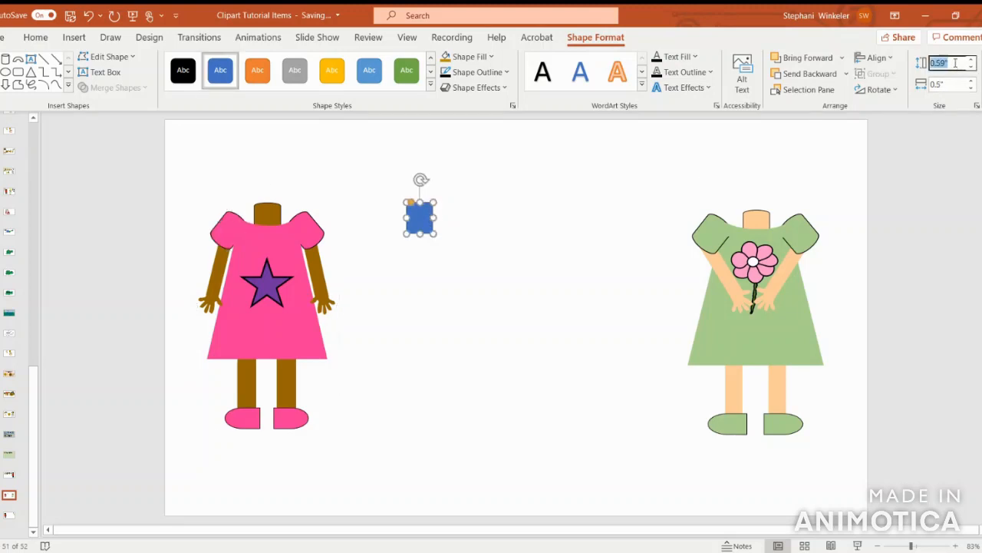
key(BackSpace)
text(.49)
click(955, 84)
key(BackSpace)
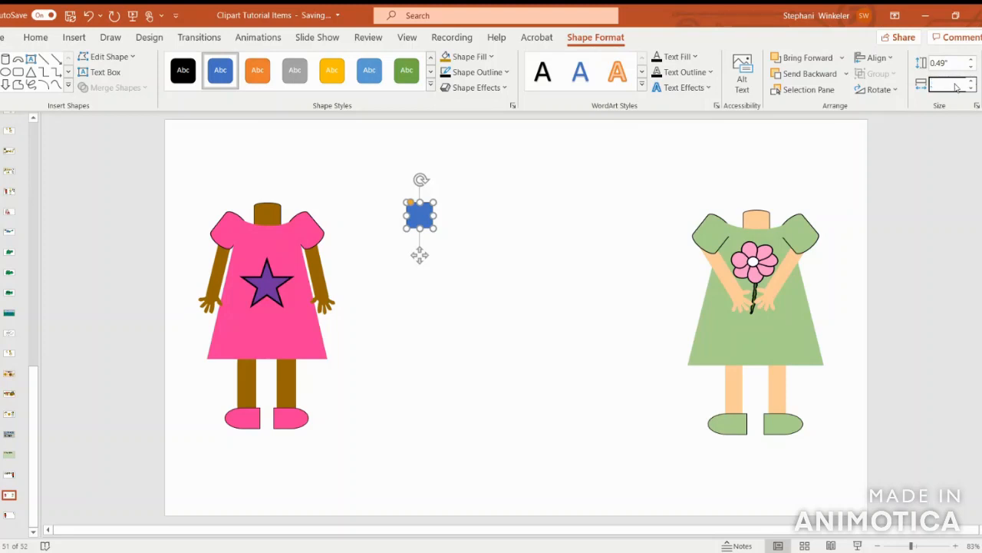
key(Return)
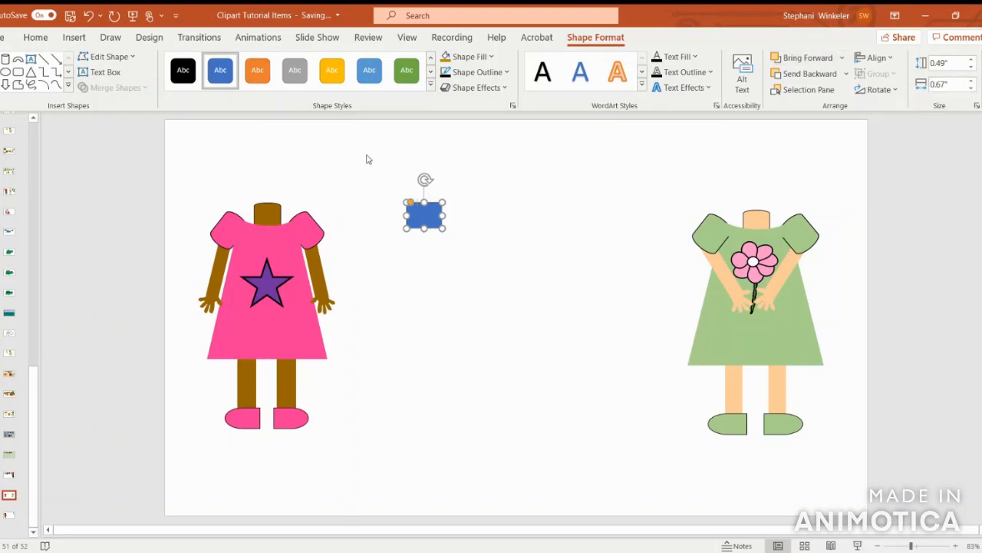
- Tilt the rounded rectangle counterclockwise to match the pink dress's sleeve and fill it with salmon pink
drag(425, 179, 396, 194)
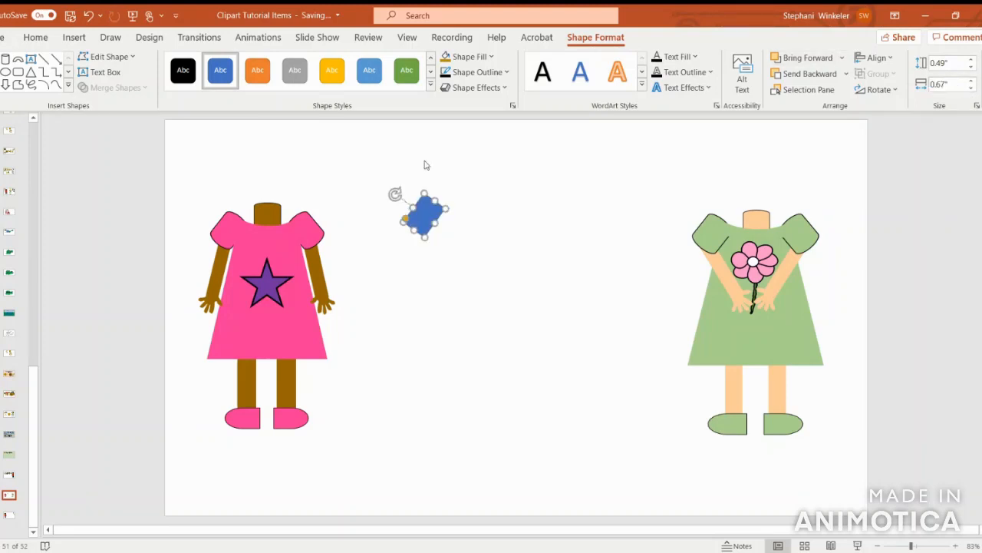
click(467, 57)
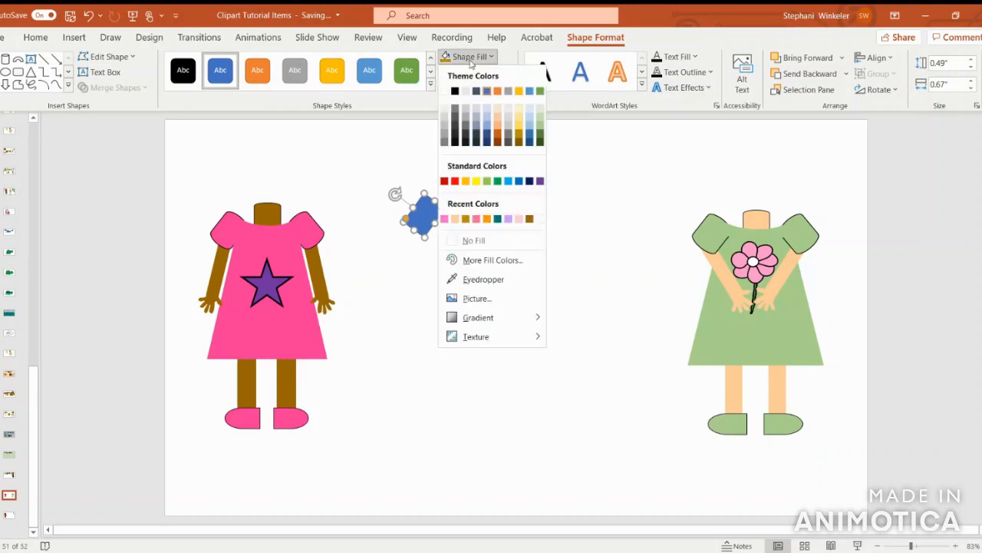
click(476, 218)
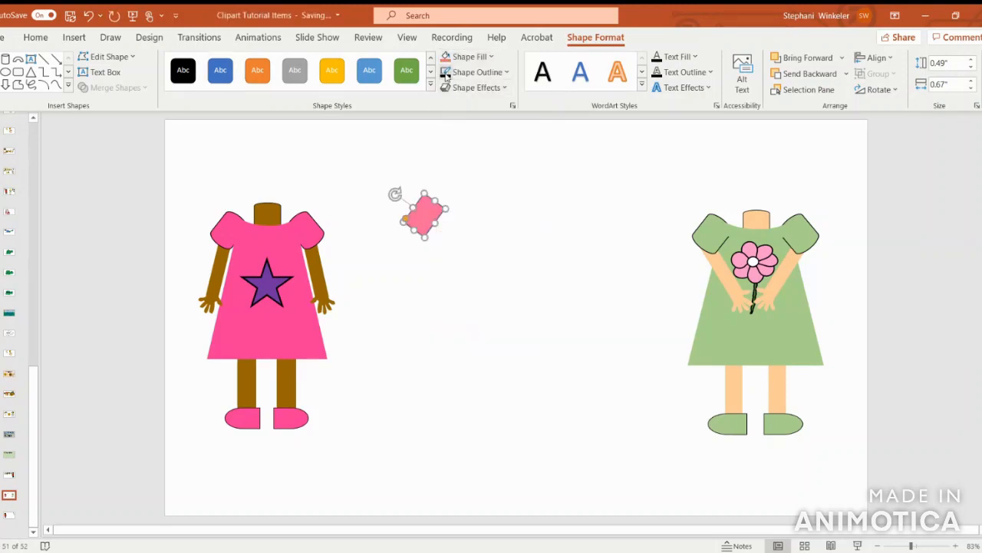
drag(426, 218, 419, 236)
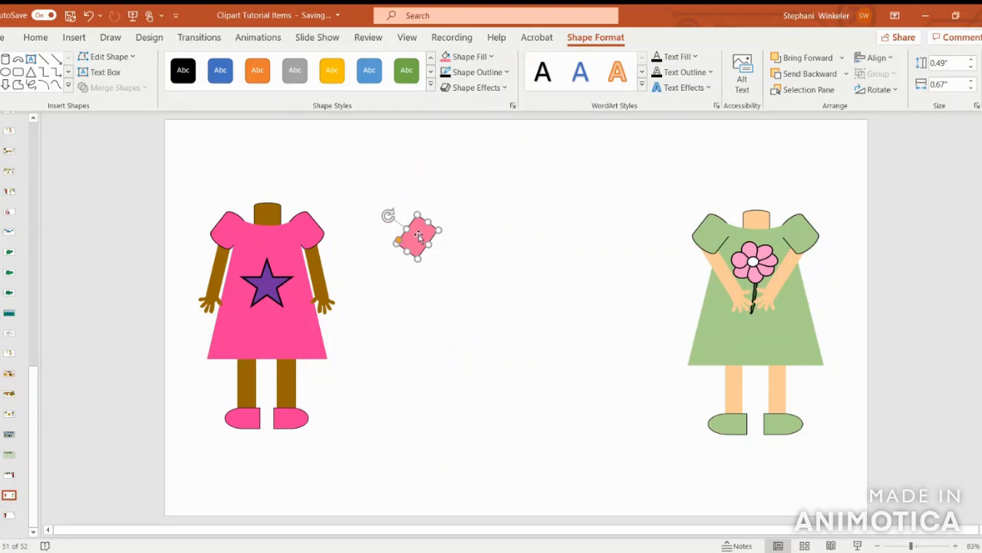
- Duplicate the pink sleeve, flip the copy horizontally and place it opposite the original as the second sleeve
key(ctrl+d)
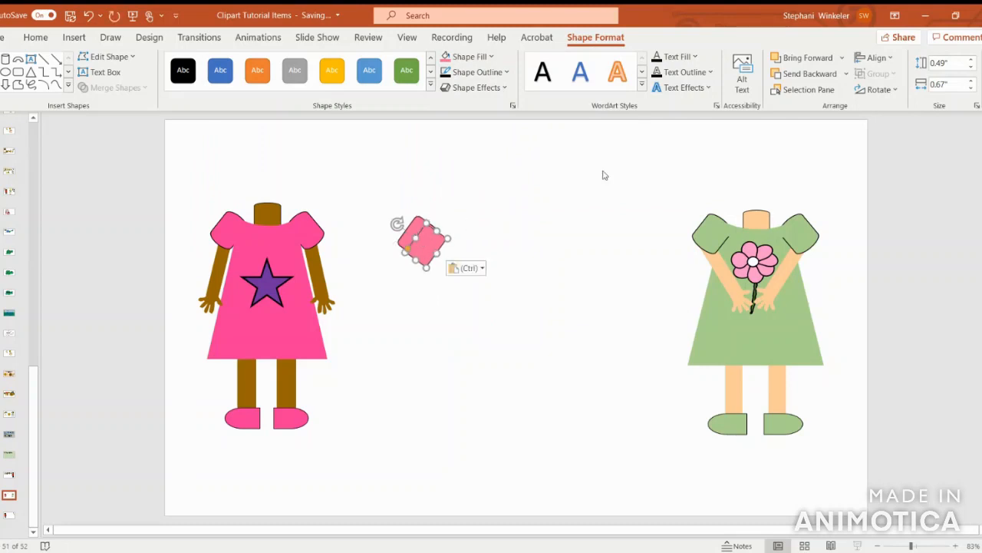
click(879, 90)
click(892, 140)
drag(437, 248, 523, 238)
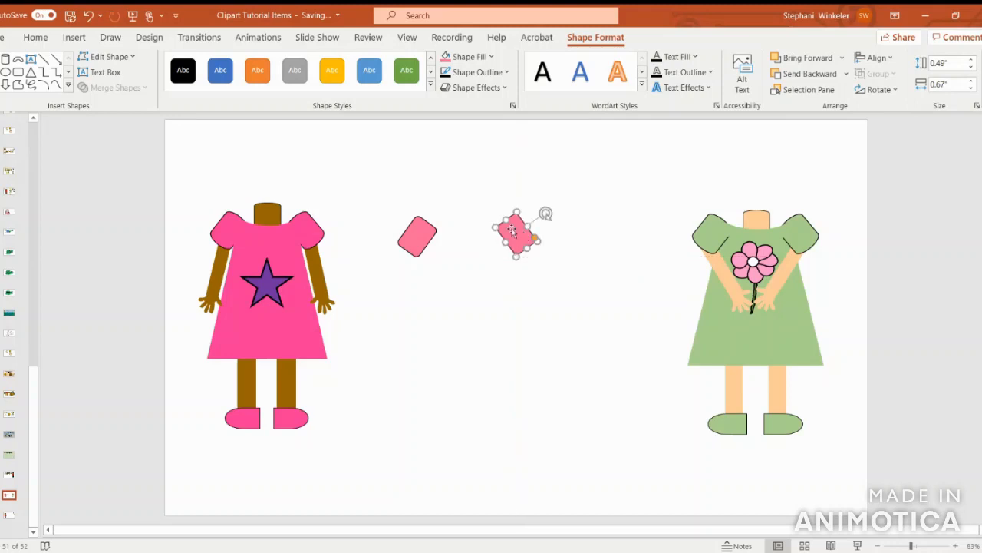
- Draw a trapezoid about 3.02" high and 2.18" wide, flip it so it widens downward, and place it between the sleeves
click(74, 36)
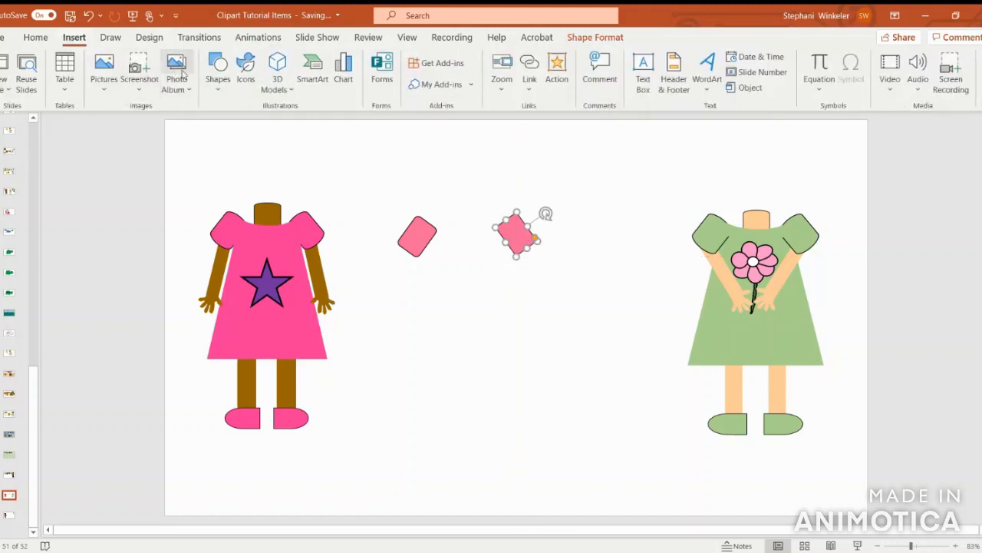
click(217, 73)
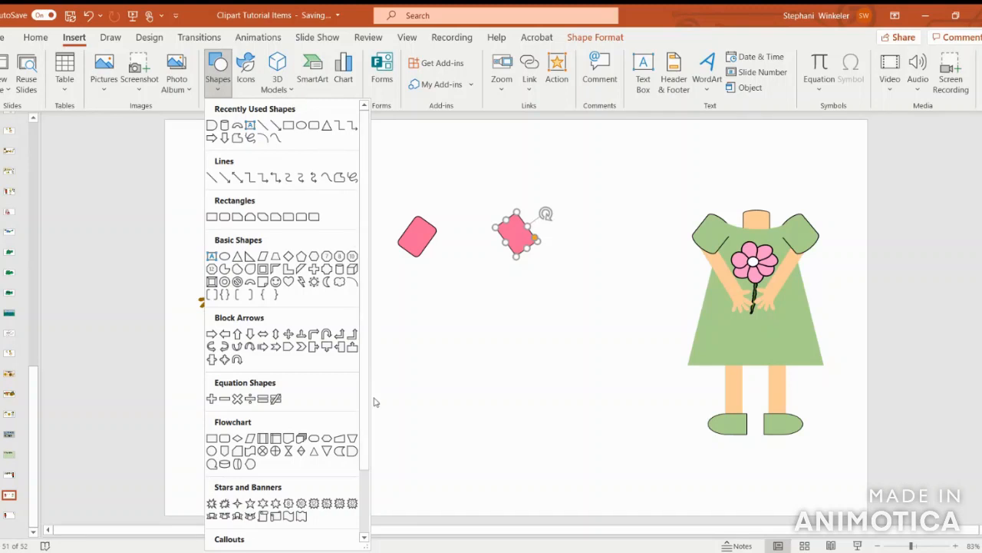
click(353, 438)
drag(429, 291, 542, 453)
drag(484, 271, 484, 457)
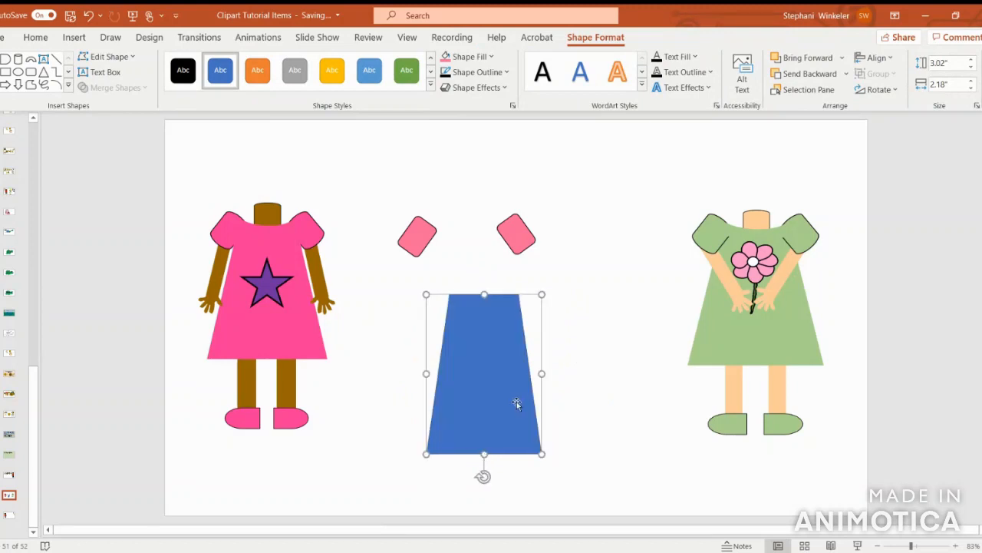
drag(511, 398, 495, 341)
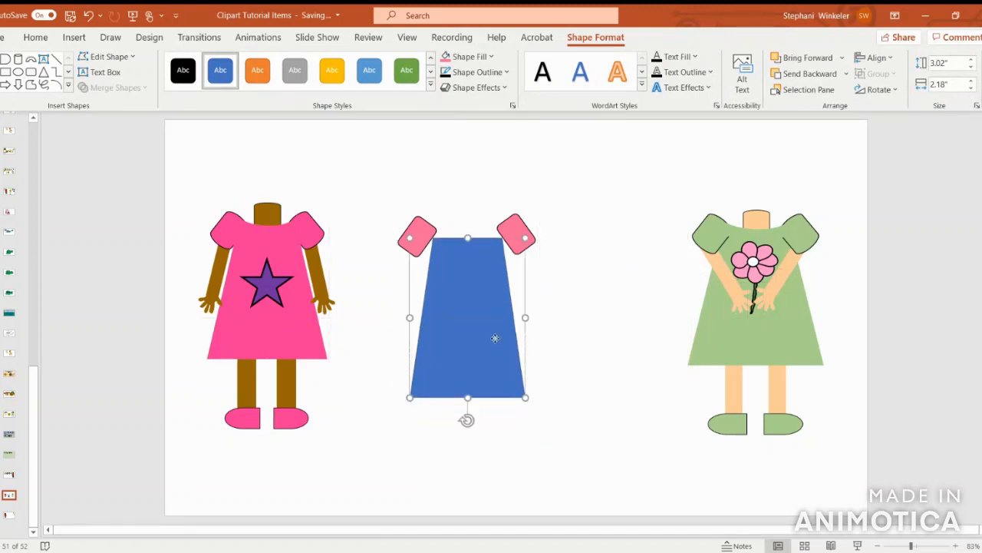
- Select the dress body inside the finished pink-dress figure to check its height and width
click(290, 352)
click(289, 352)
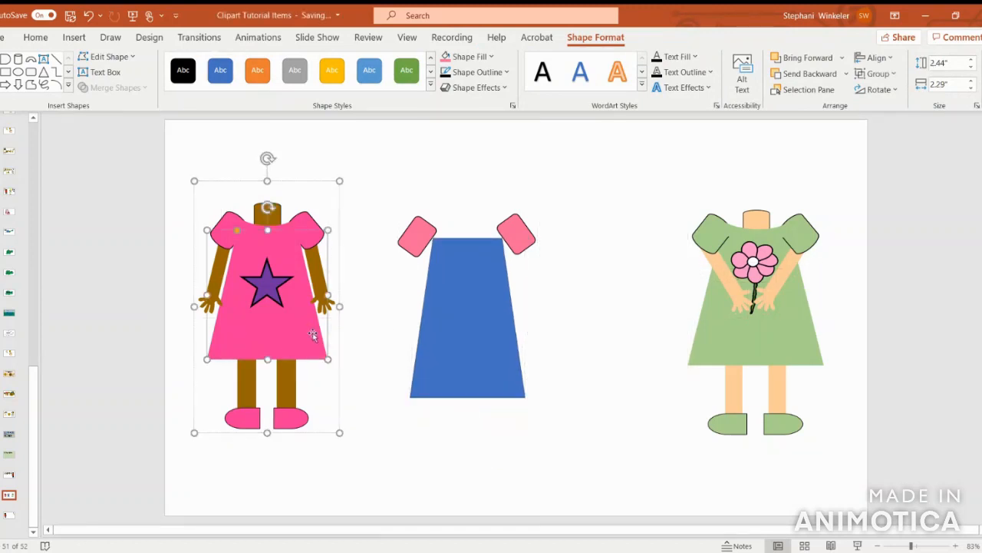